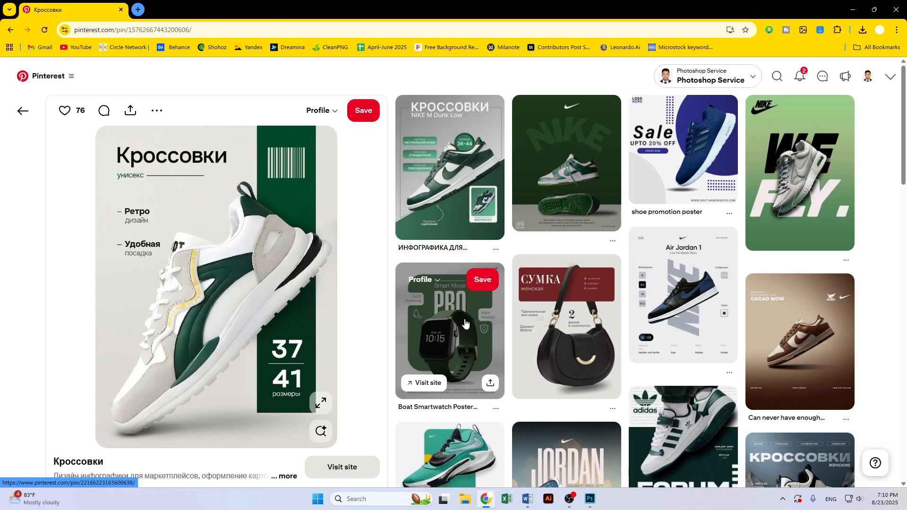
Browse the related sneaker poster pins and open the Jordan Spizike pin
scroll(458, 383, down, 8)
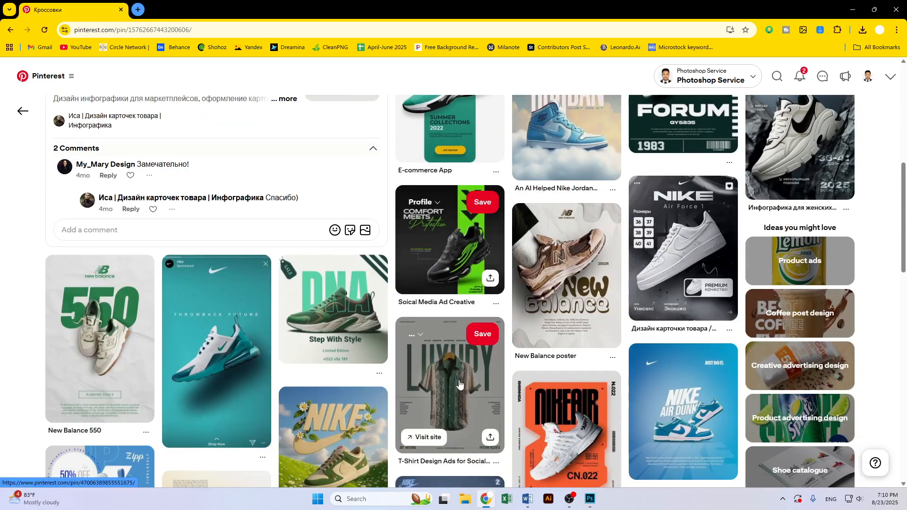
scroll(459, 384, down, 6)
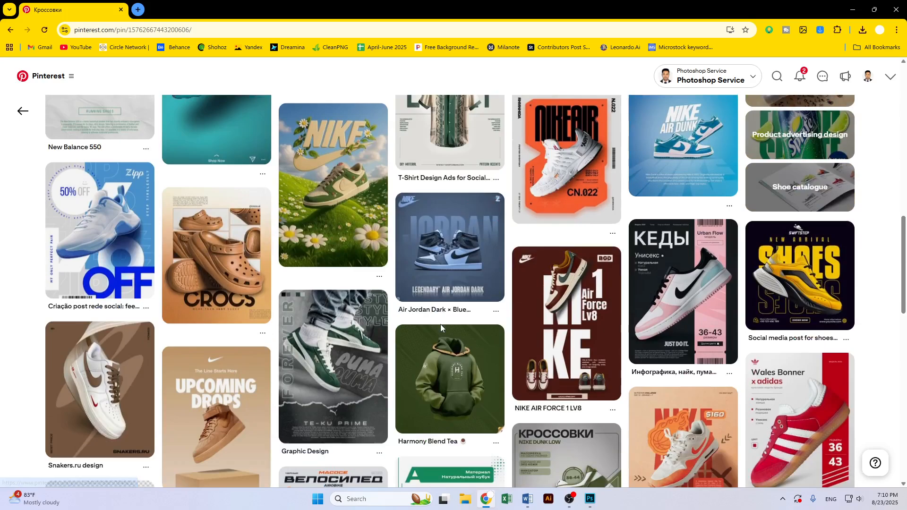
scroll(440, 324, down, 3)
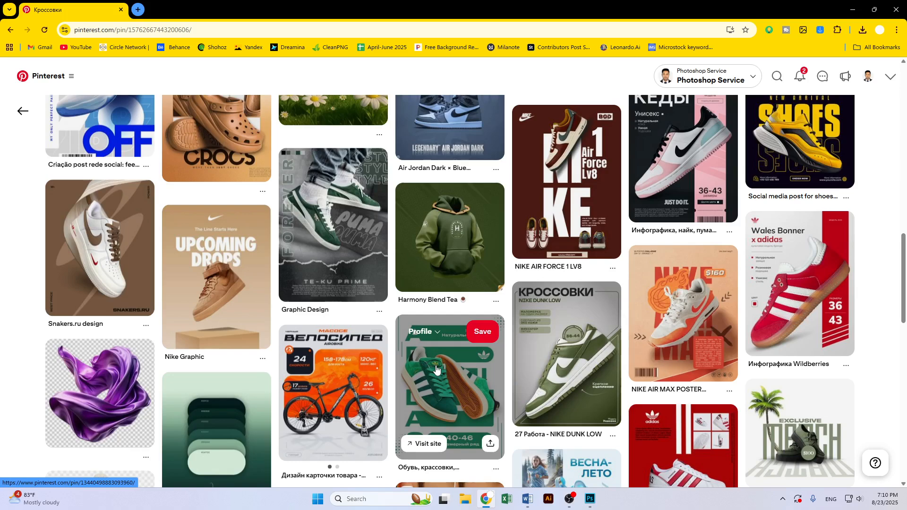
scroll(437, 370, down, 3)
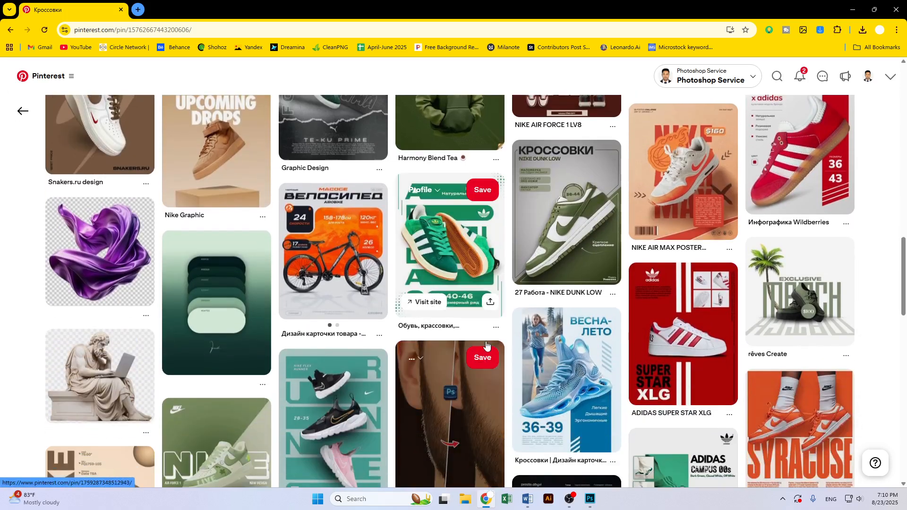
scroll(487, 345, down, 6)
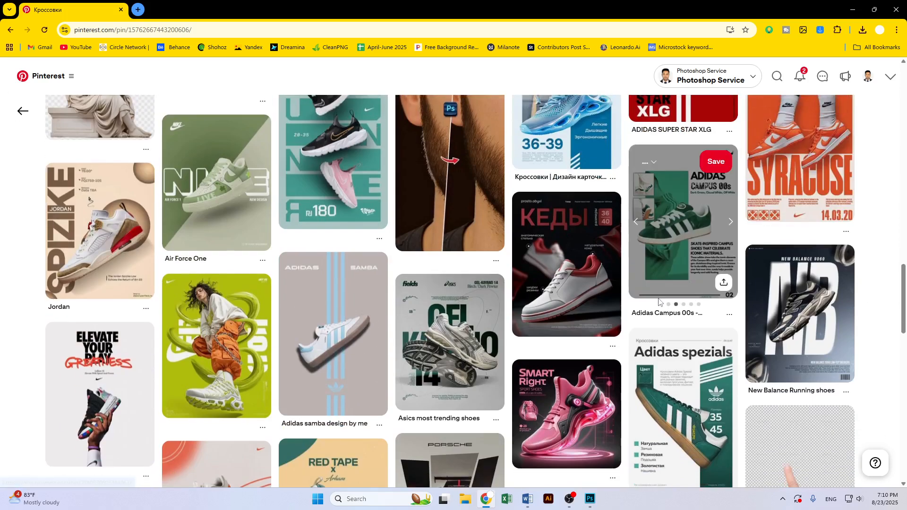
click(142, 243)
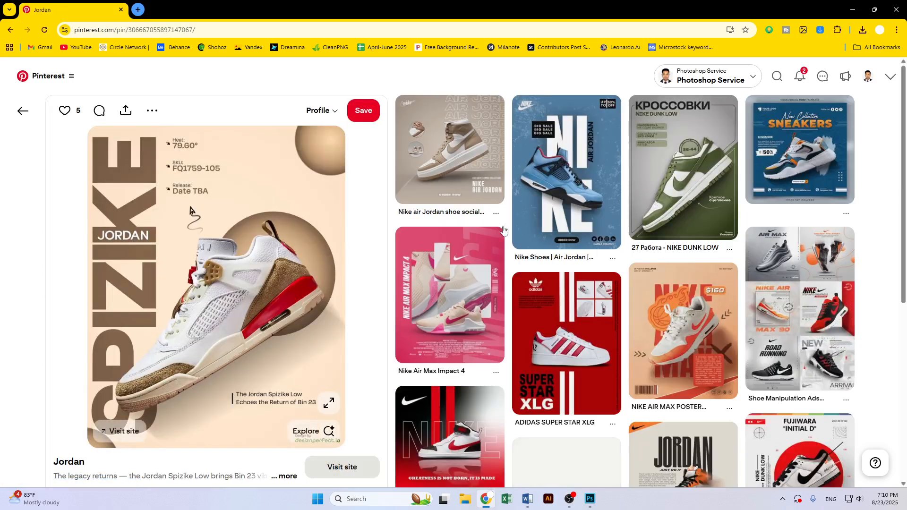
Scroll through the pin's related ideas and open the Jordan Nike 1 art pin
scroll(877, 231, down, 5)
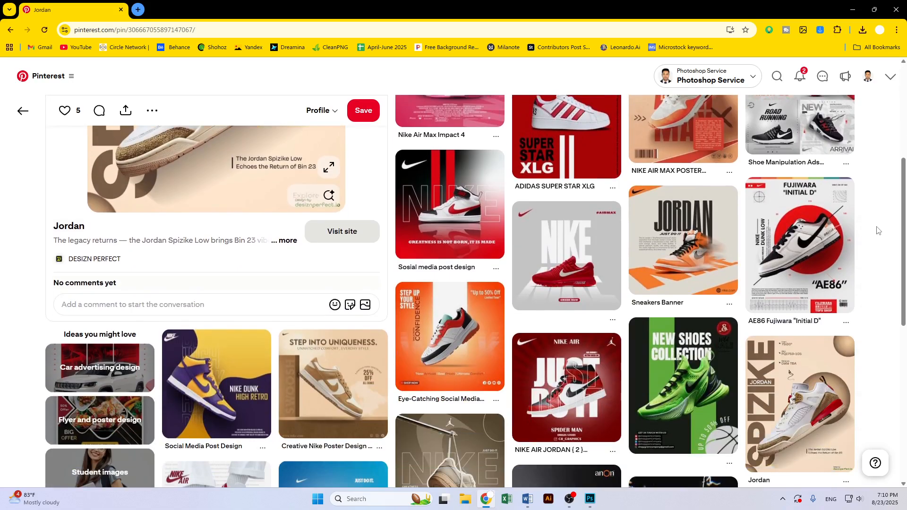
scroll(857, 226, down, 3)
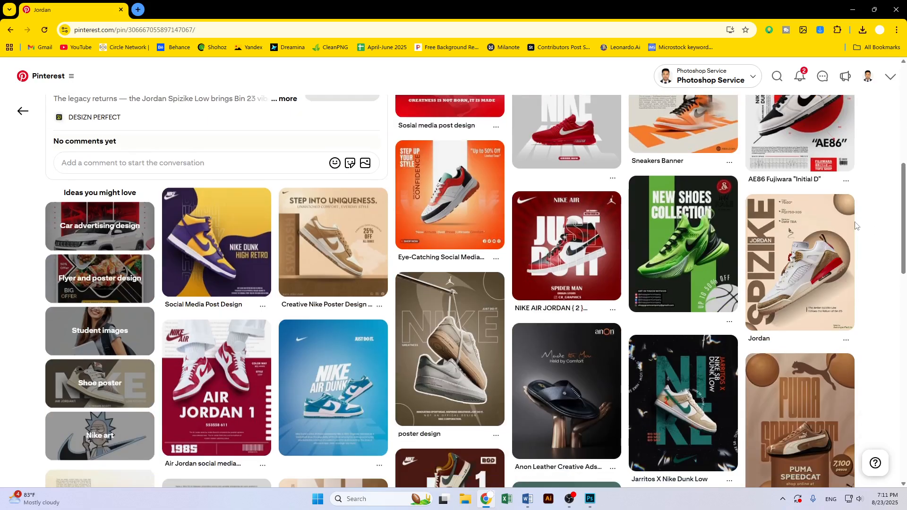
scroll(858, 226, down, 6)
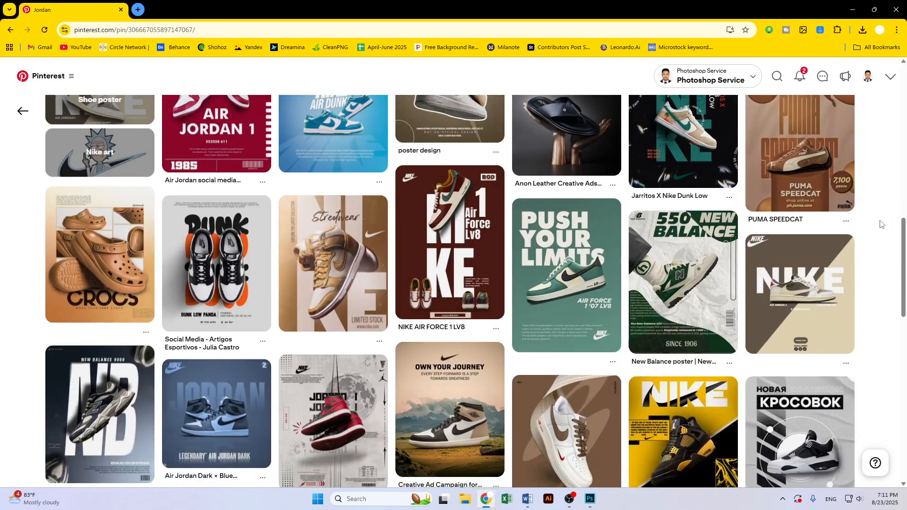
scroll(880, 226, down, 3)
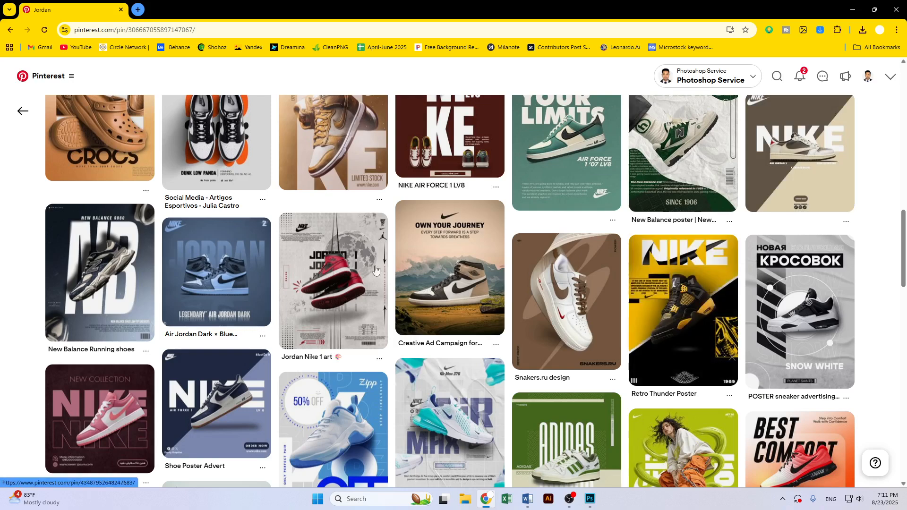
click(359, 274)
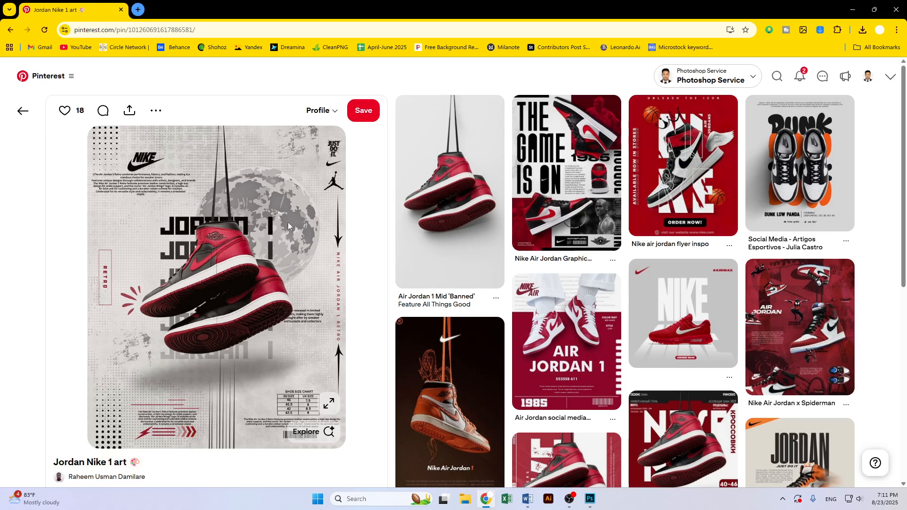
Open the Air Jordan 1 Mid 'Banned' related pin in a new tab and switch to it
right_click(432, 191)
click(436, 197)
click(171, 4)
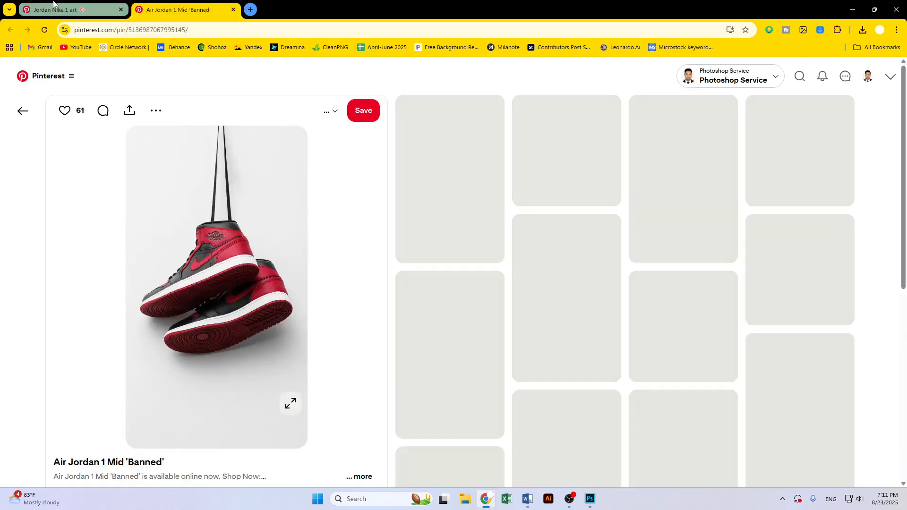
click(53, 4)
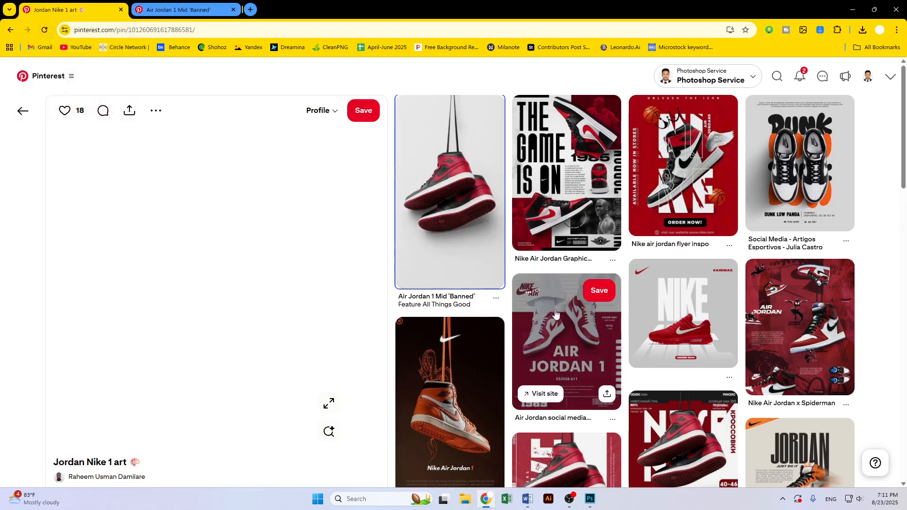
scroll(554, 306, down, 3)
scroll(203, 219, up, 3)
key(ctrl+Tab)
Save the Air Jordan 1 Mid image into a new Downloads folder named Task
right_click(237, 227)
click(288, 249)
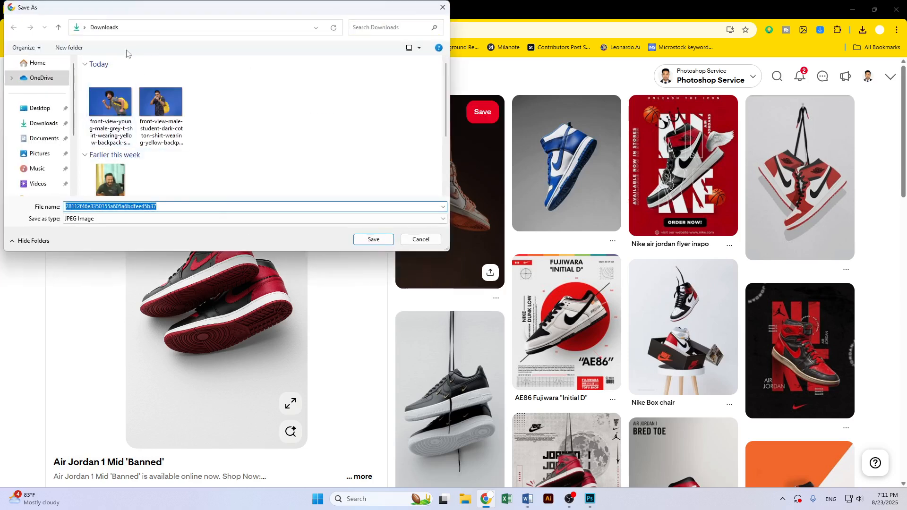
click(69, 47)
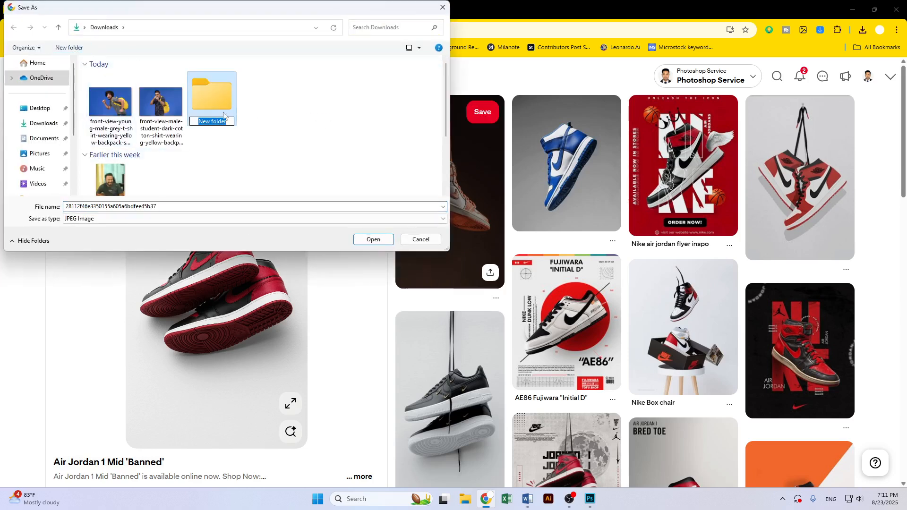
text(T)
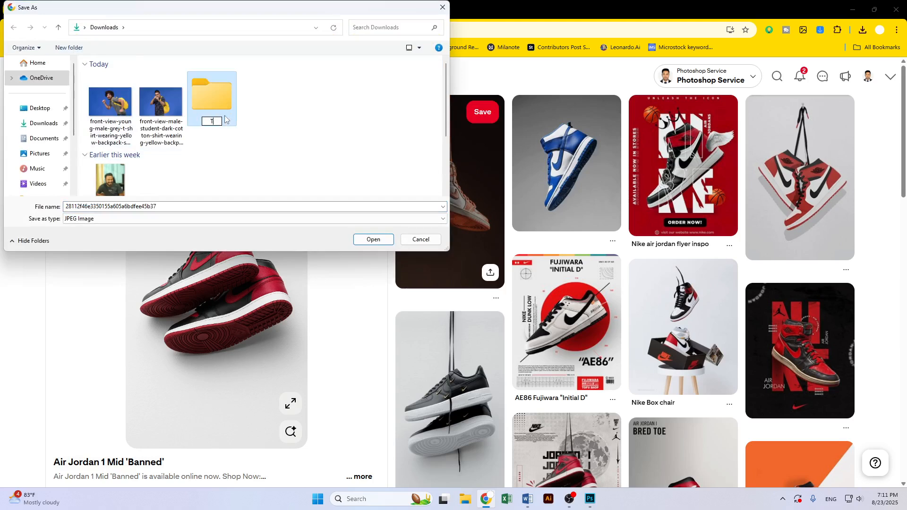
text(ask)
key(Return)
click(361, 243)
click(371, 243)
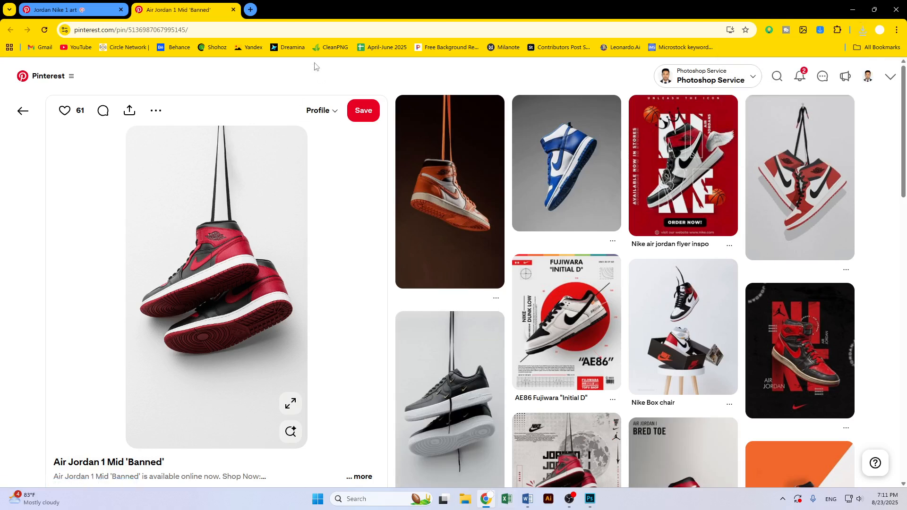
Search Google for poster size pixels in a new tab and read the results
click(257, 12)
click(409, 192)
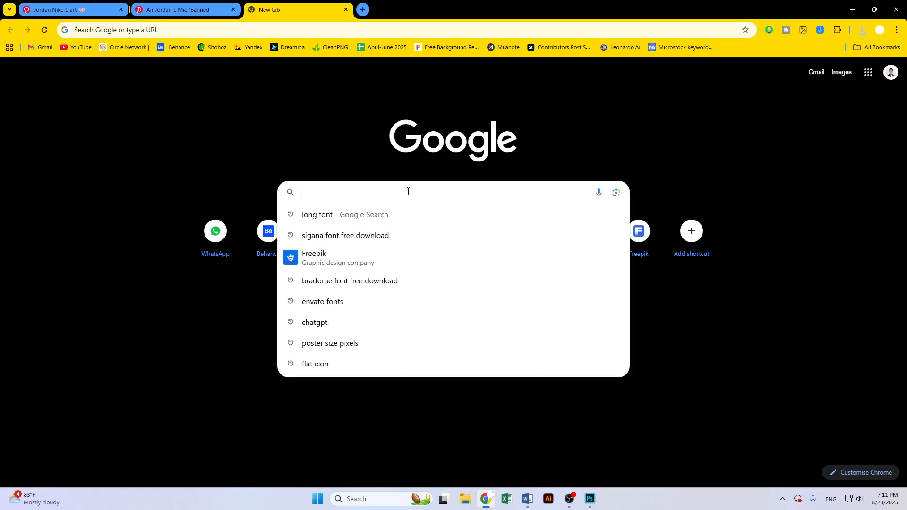
click(355, 343)
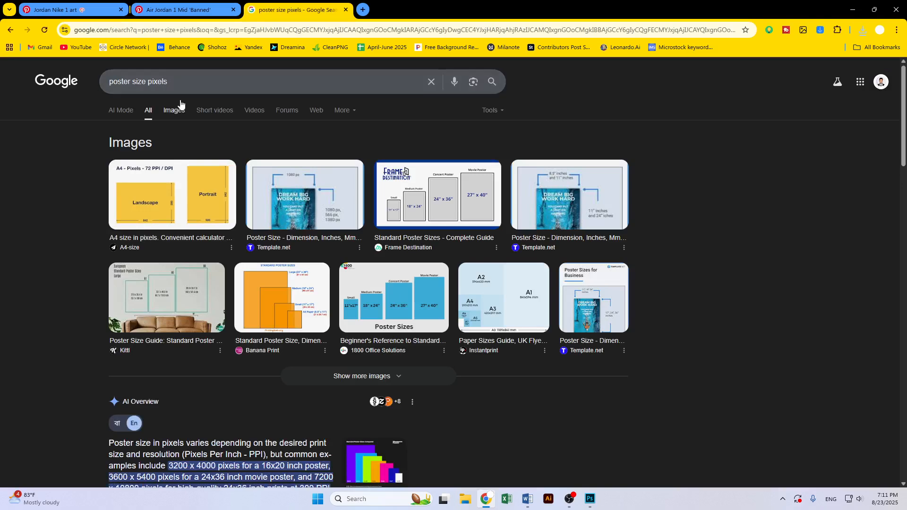
scroll(294, 368, down, 6)
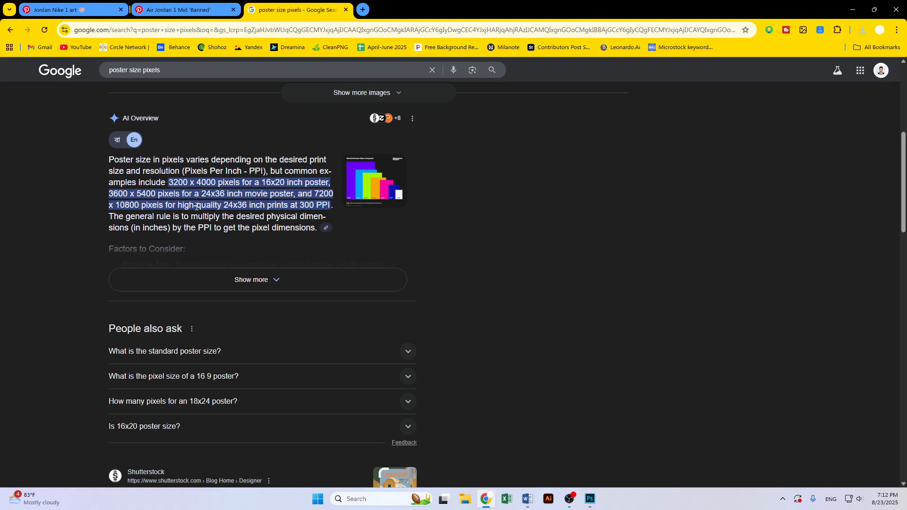
Return to the first tab and reopen the Jordan Nike 1 art pin
click(180, 9)
key(ctrl+shift+Tab)
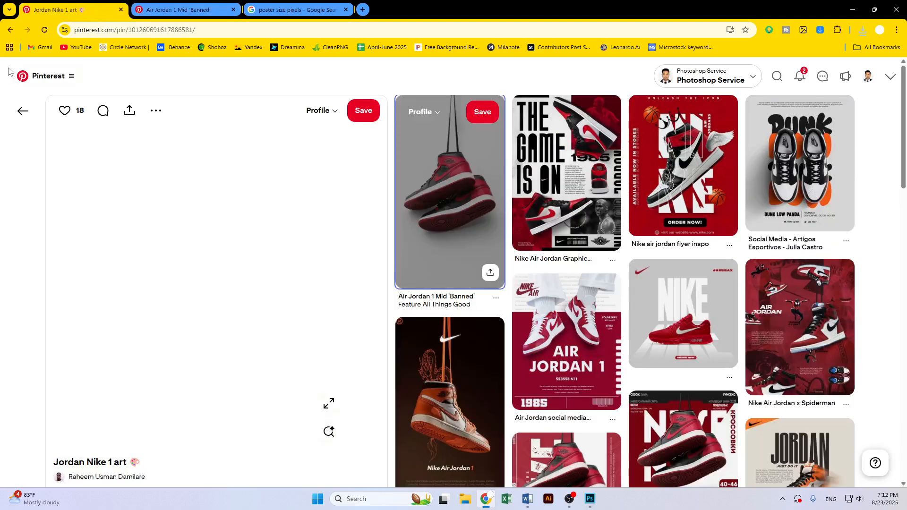
click(22, 112)
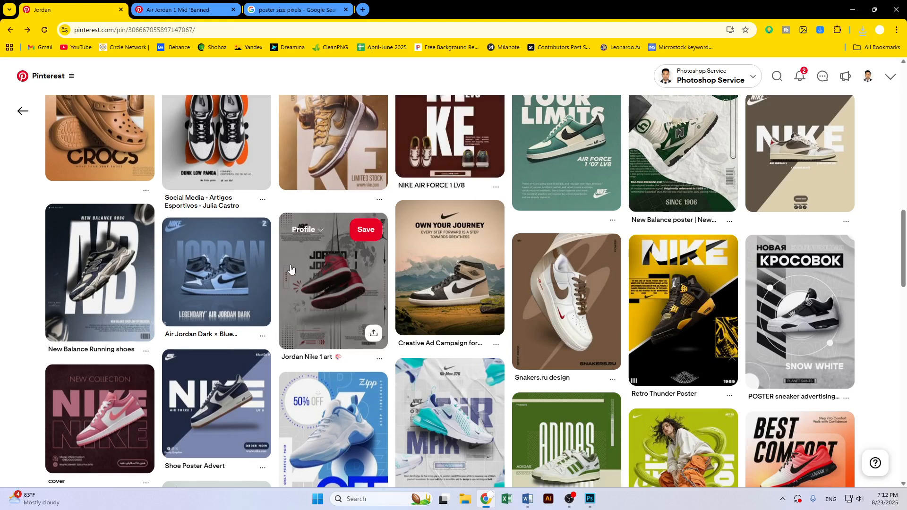
click(344, 302)
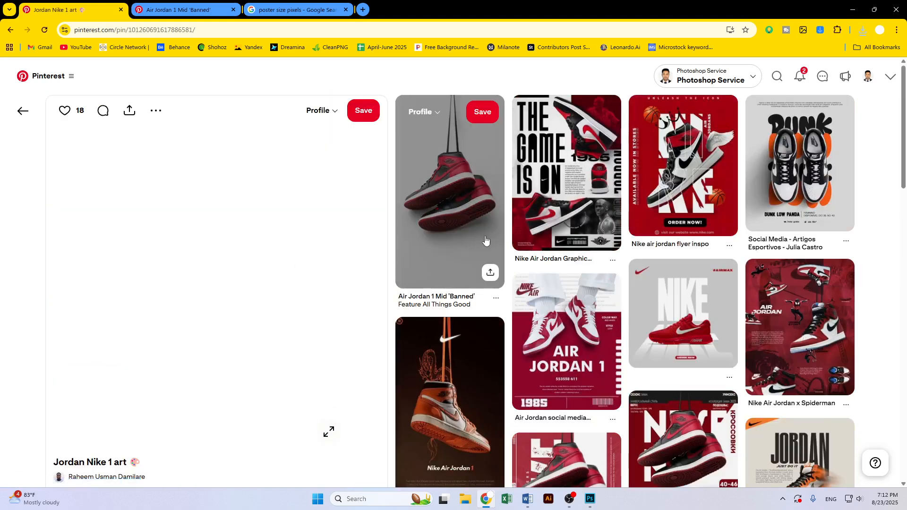
Browse related red Jordan pins, opening the кроссовки nike инфографика and shoes banner pins
scroll(344, 285, down, 9)
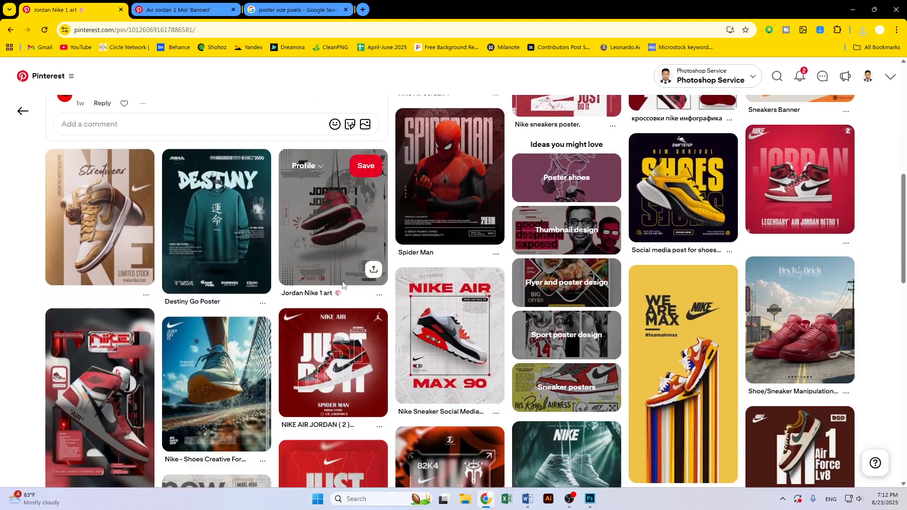
click(321, 225)
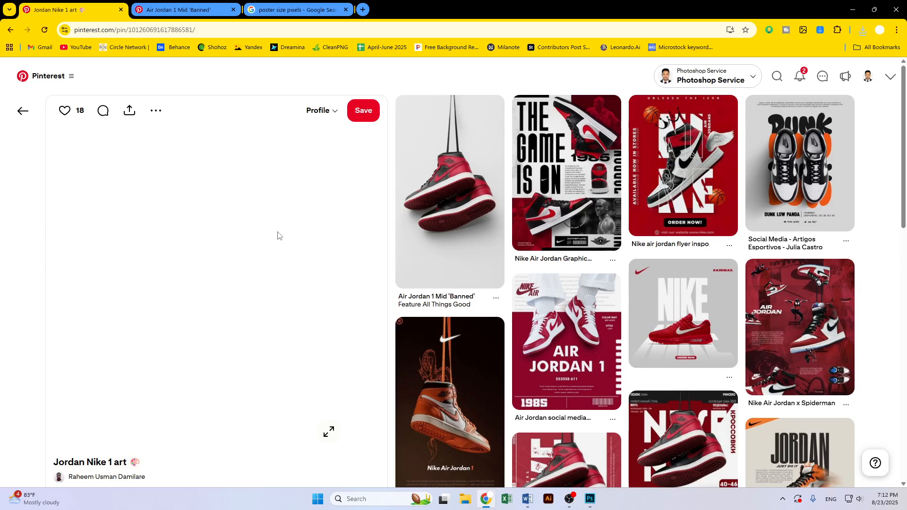
scroll(278, 235, down, 5)
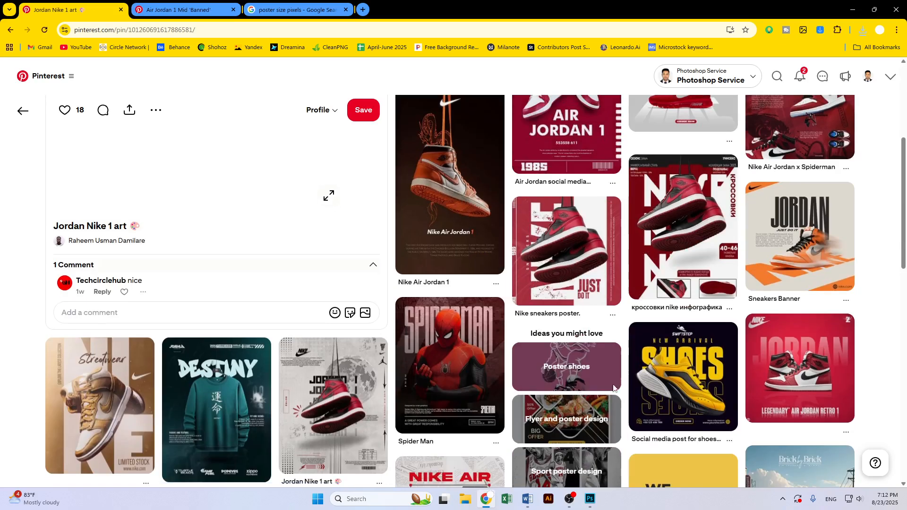
click(685, 245)
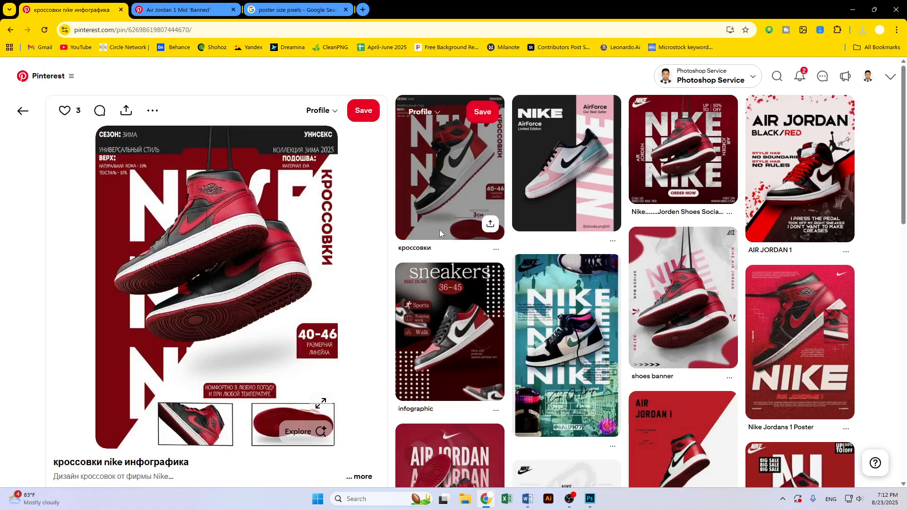
click(683, 297)
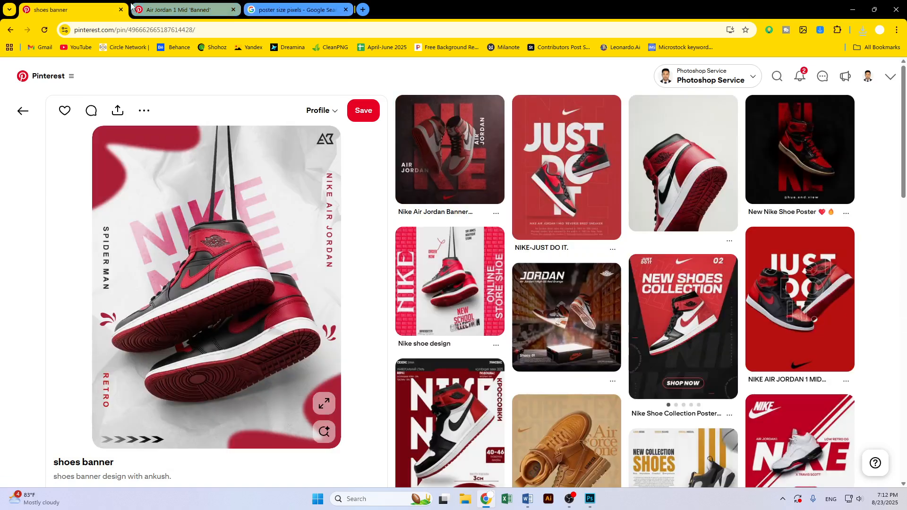
Search Google for pixelcut in a new tab and open the Pixelcut website
click(179, 9)
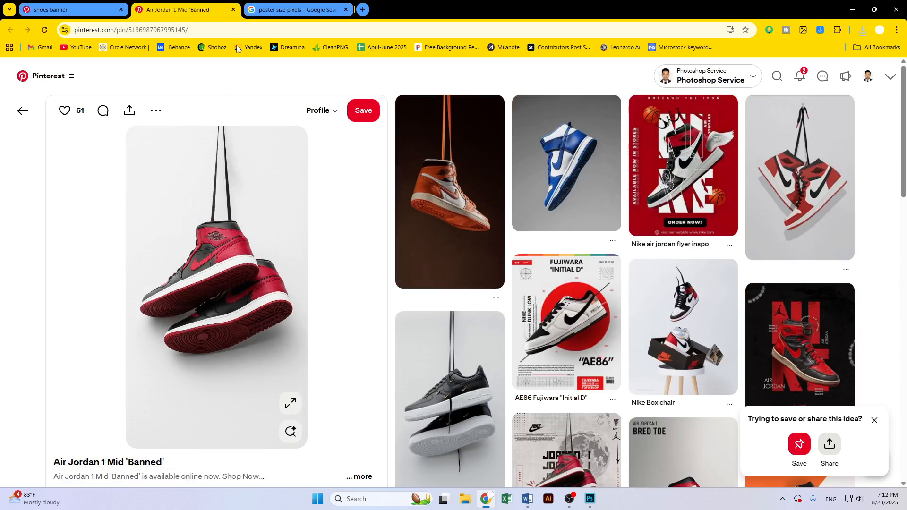
key(ctrl+t)
click(345, 9)
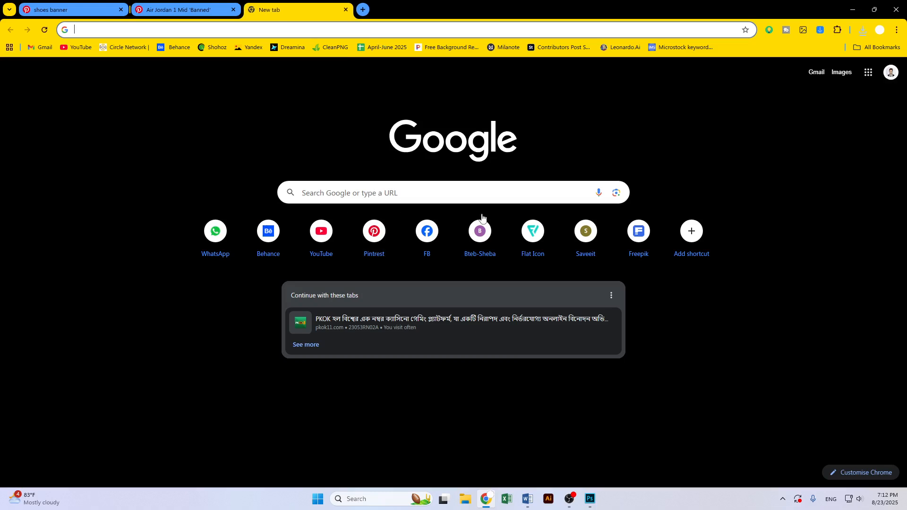
click(444, 198)
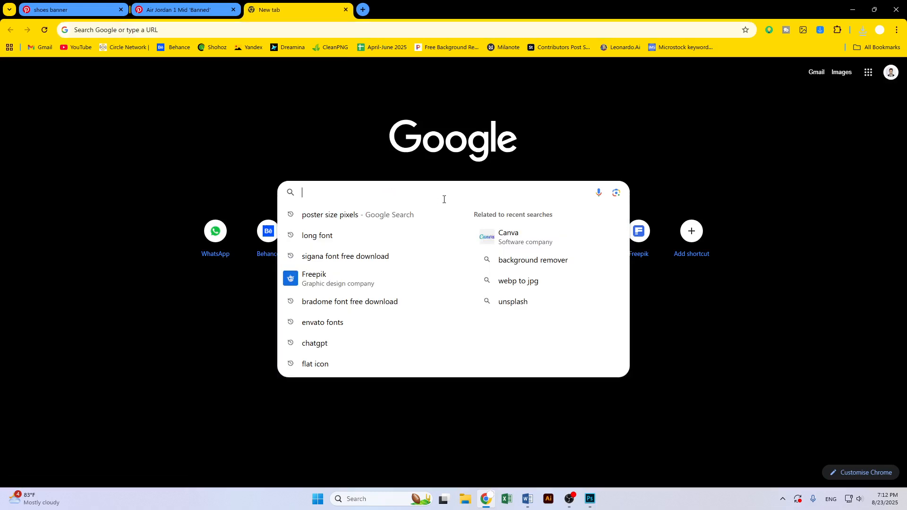
text(pixel)
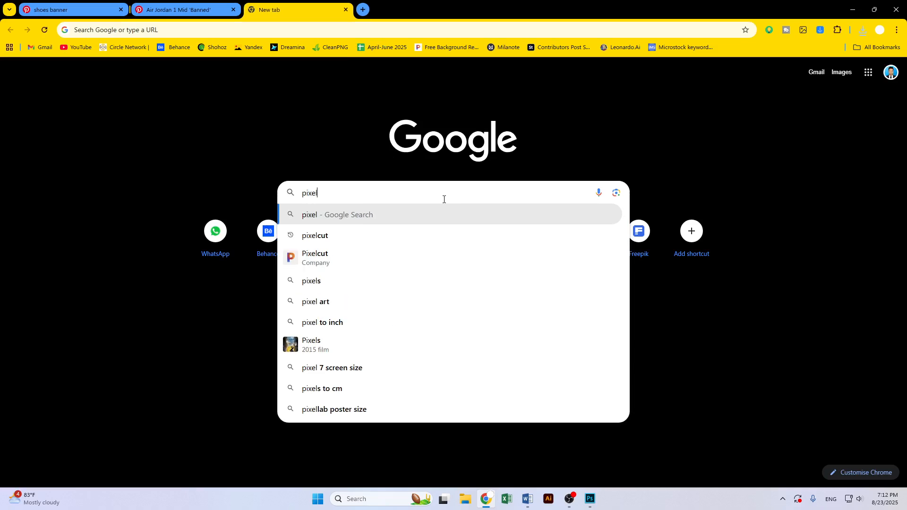
click(412, 235)
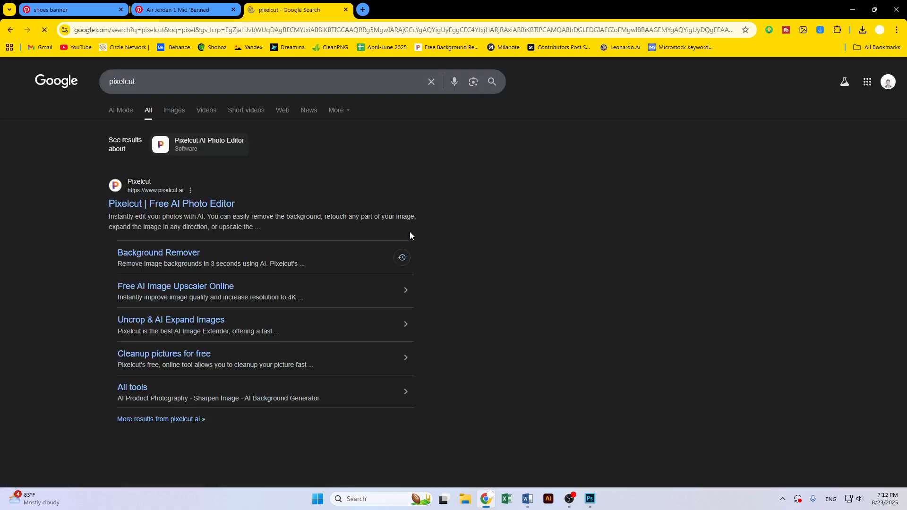
drag(210, 213, 108, 204)
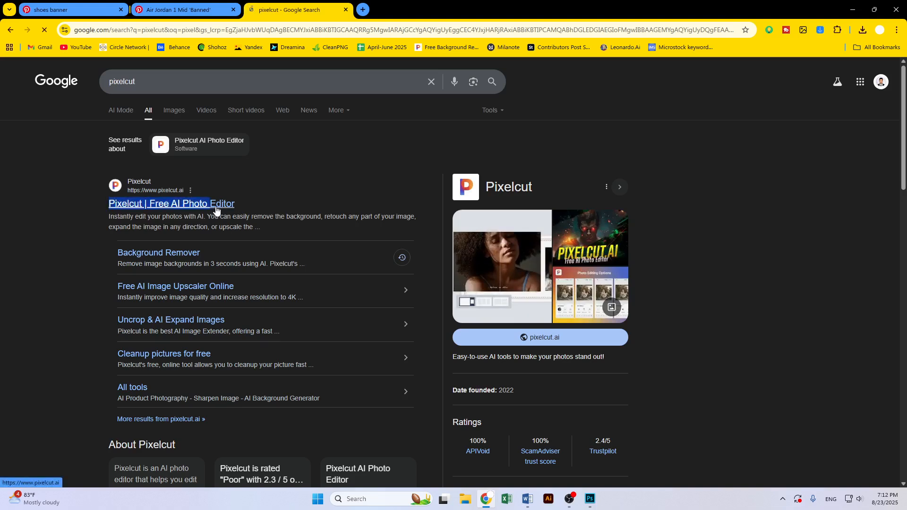
click(215, 206)
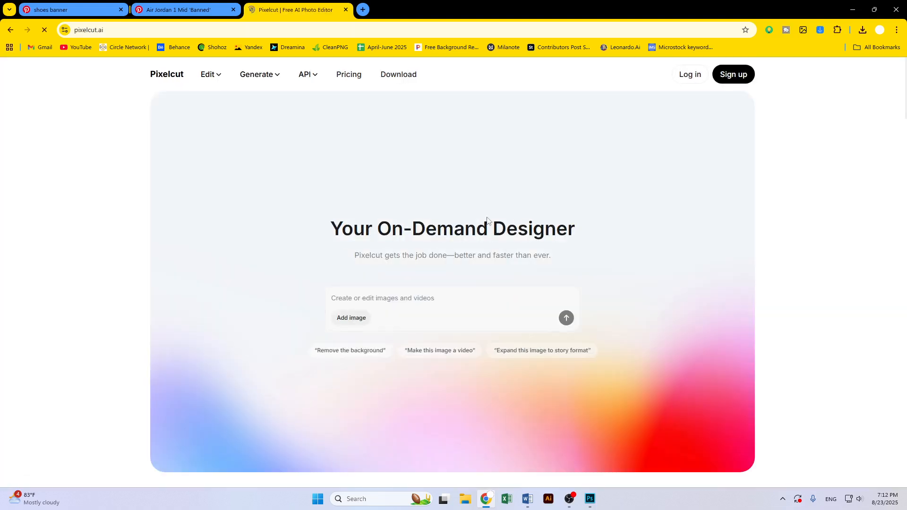
Open Pixelcut's Background Remover and upload the sneaker image from the Downloads Task 2 folder
click(10, 30)
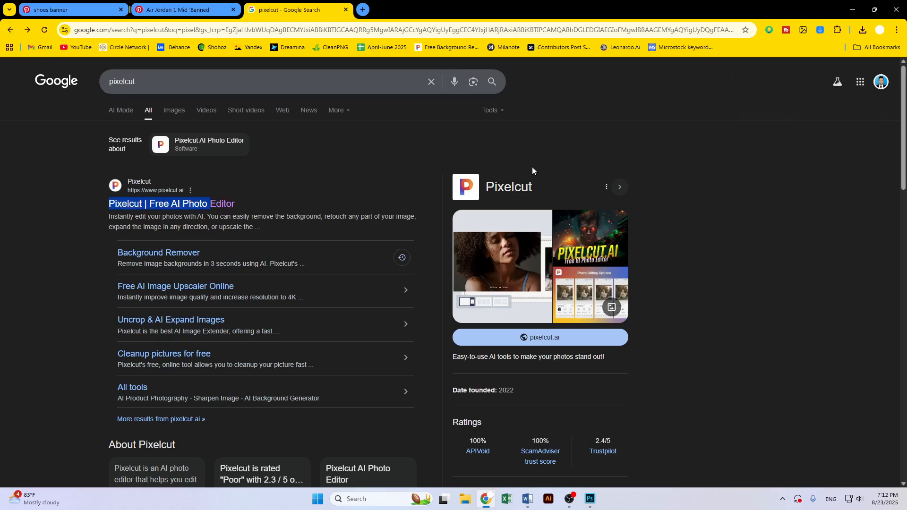
click(172, 260)
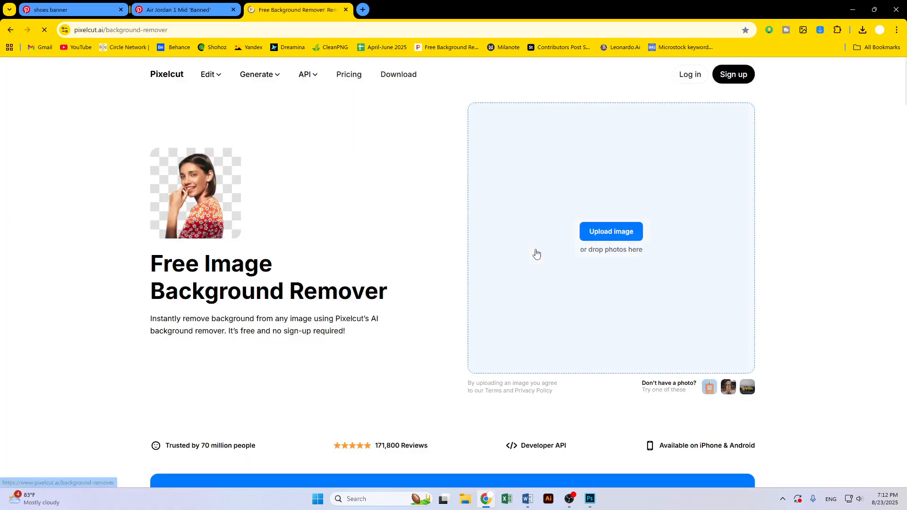
click(610, 232)
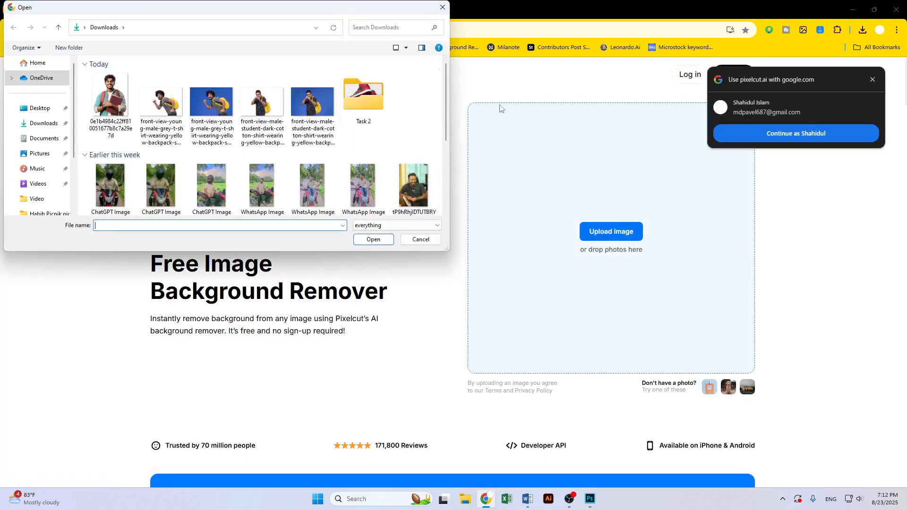
double_click(368, 100)
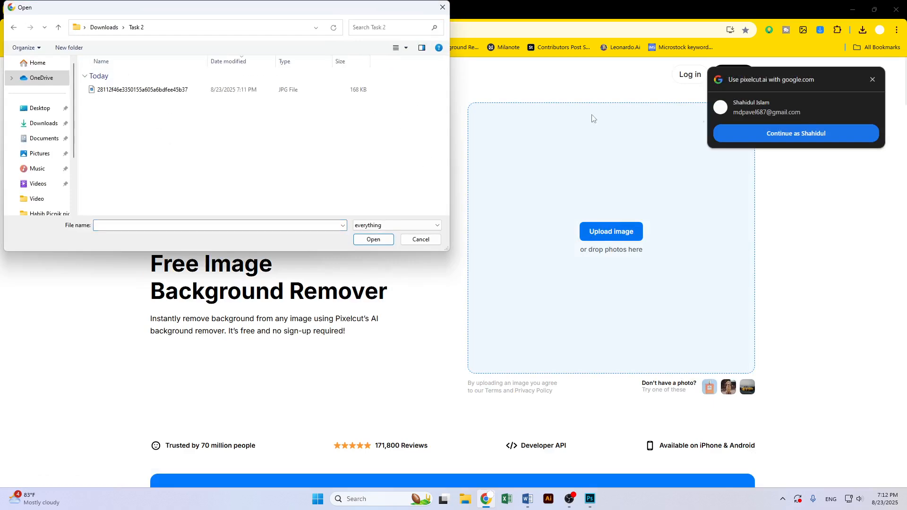
right_click(283, 148)
mouse_move(294, 149)
click(416, 159)
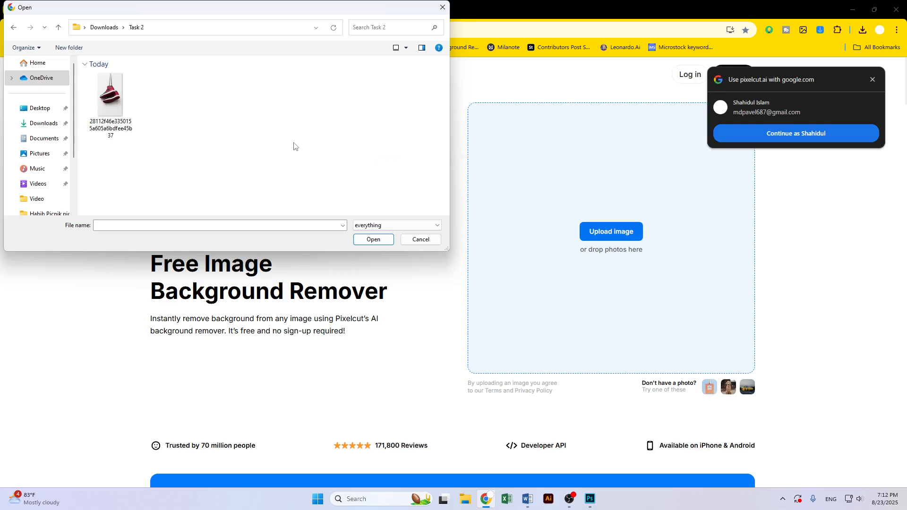
click(872, 79)
click(117, 96)
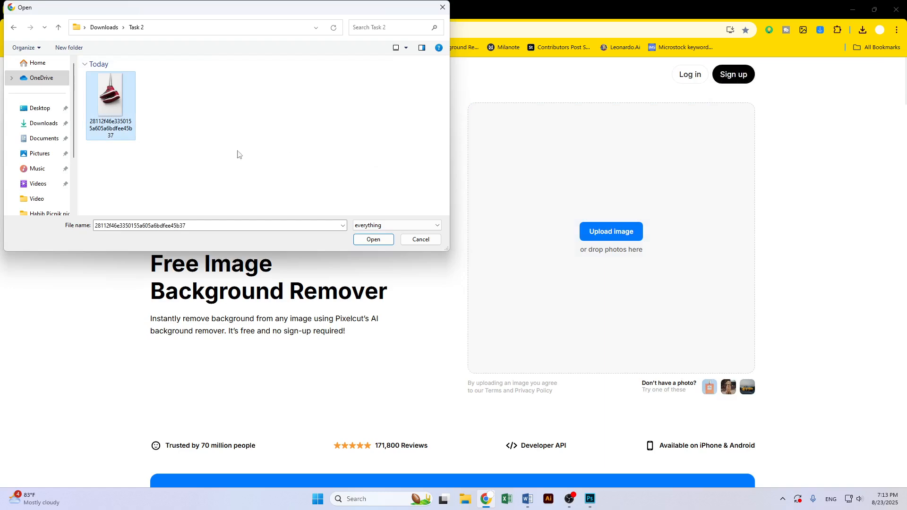
click(372, 239)
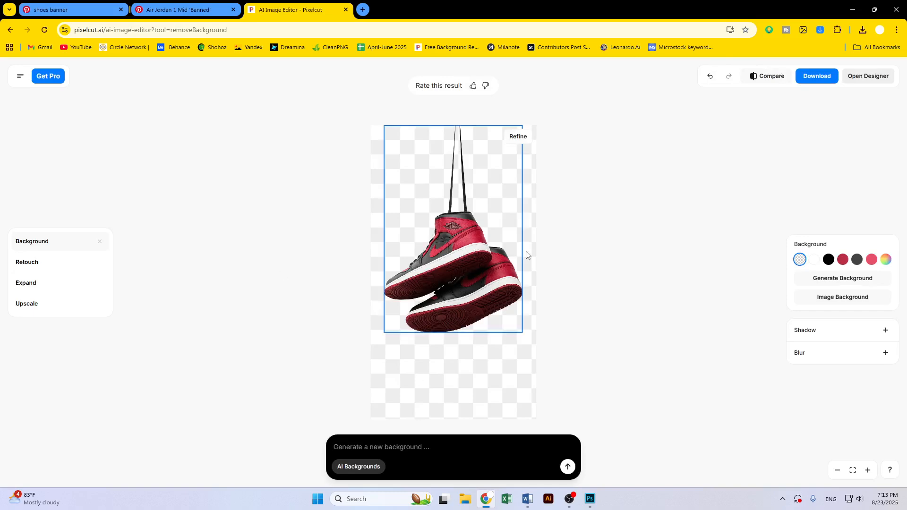
Download the background-removed sneaker image and switch to Photoshop
click(817, 76)
click(809, 107)
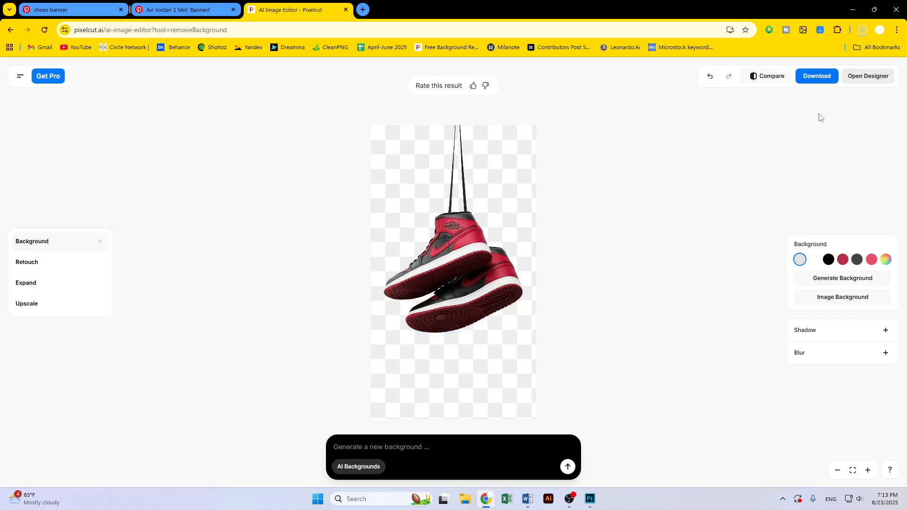
click(590, 500)
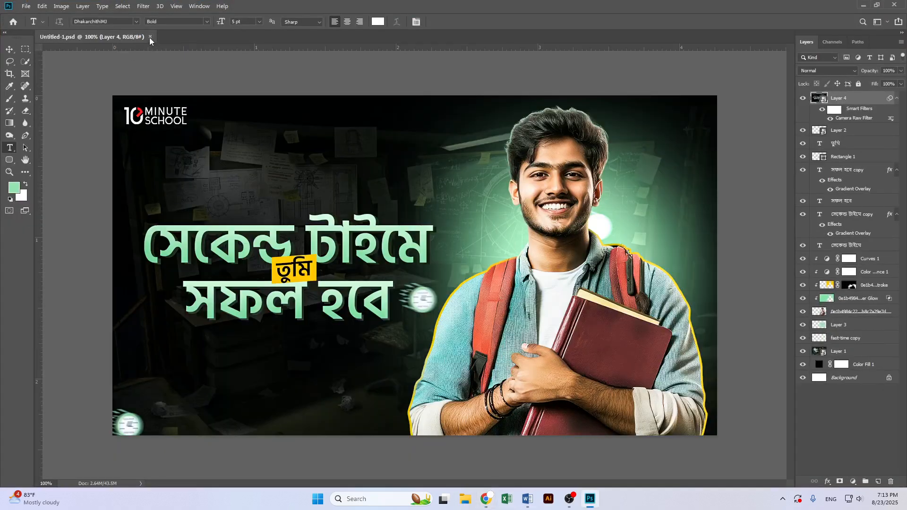
Close the open thumbnail document and create a new 3200 x 4000 px document at 300 ppi
click(151, 37)
click(24, 6)
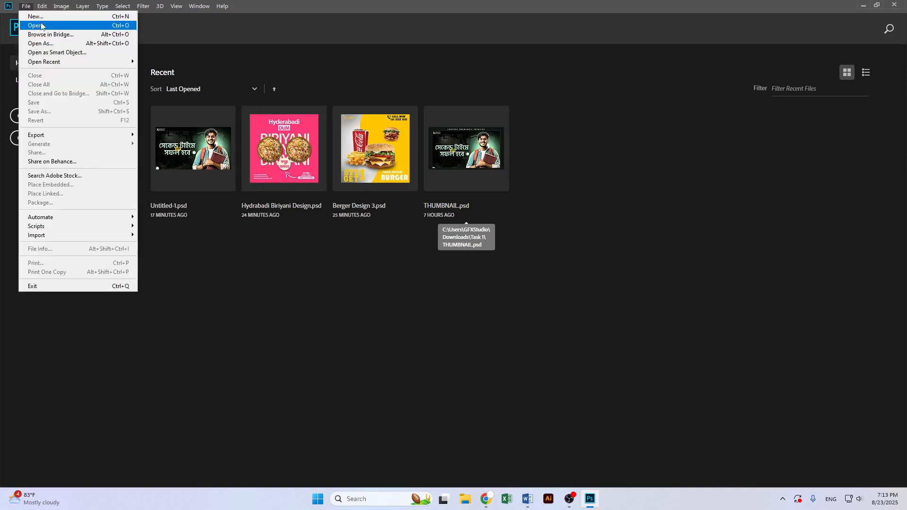
click(38, 17)
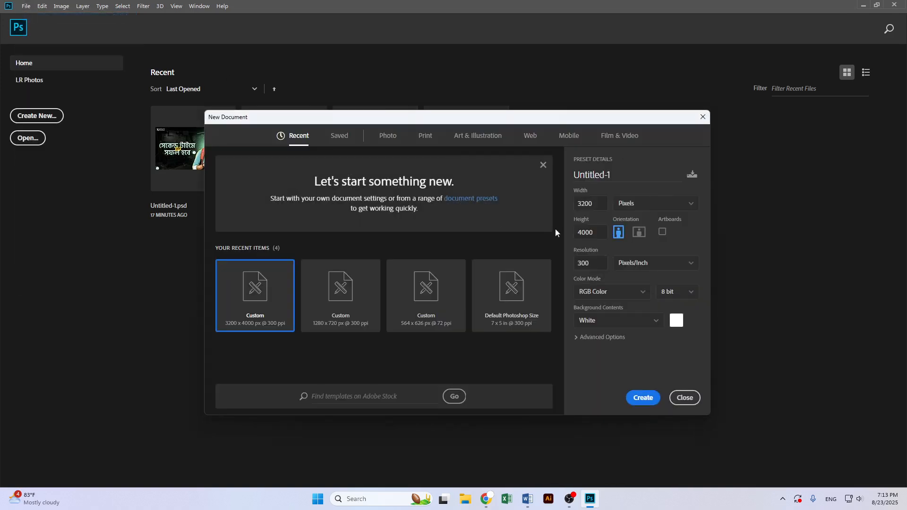
double_click(604, 206)
click(603, 205)
click(644, 398)
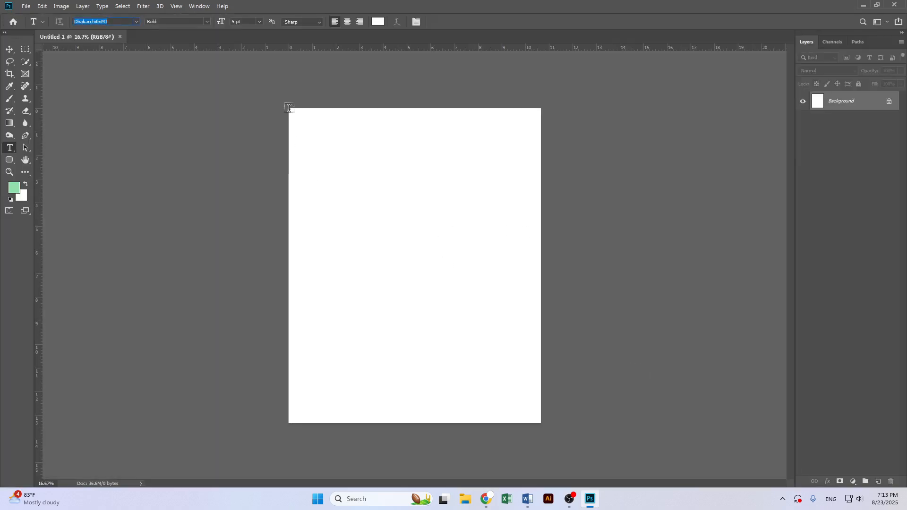
Draw a 50 x 50 px rectangle shape and move it on the canvas
click(10, 49)
scroll(395, 244, up, 2)
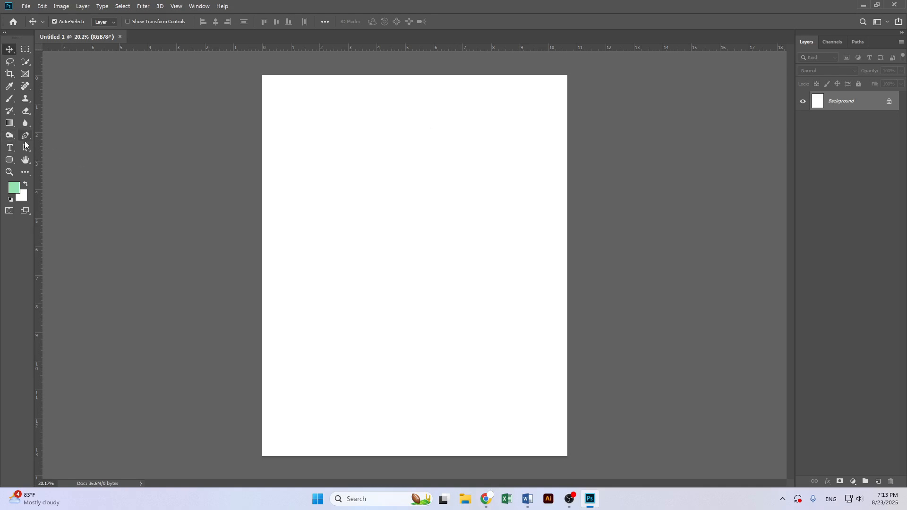
right_click(13, 158)
click(52, 161)
click(370, 191)
text(50)
key(Tab)
text(50)
key(Return)
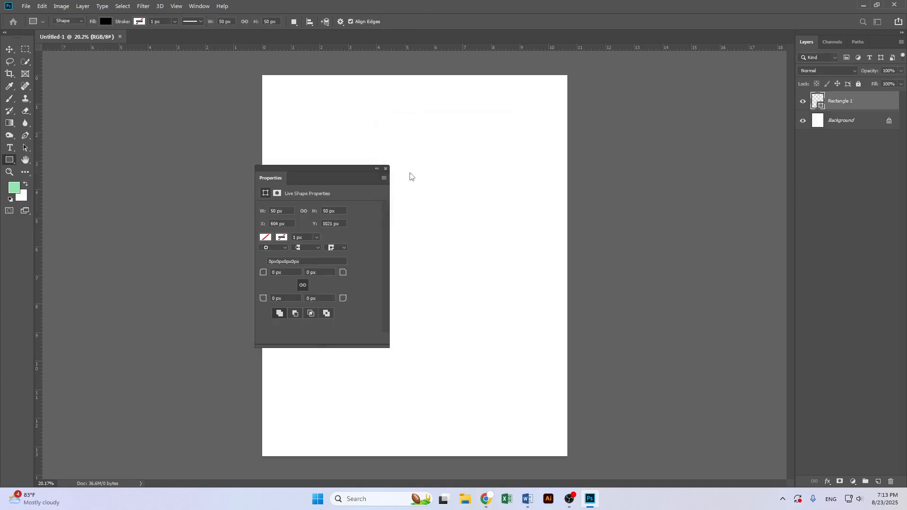
click(386, 169)
key(v)
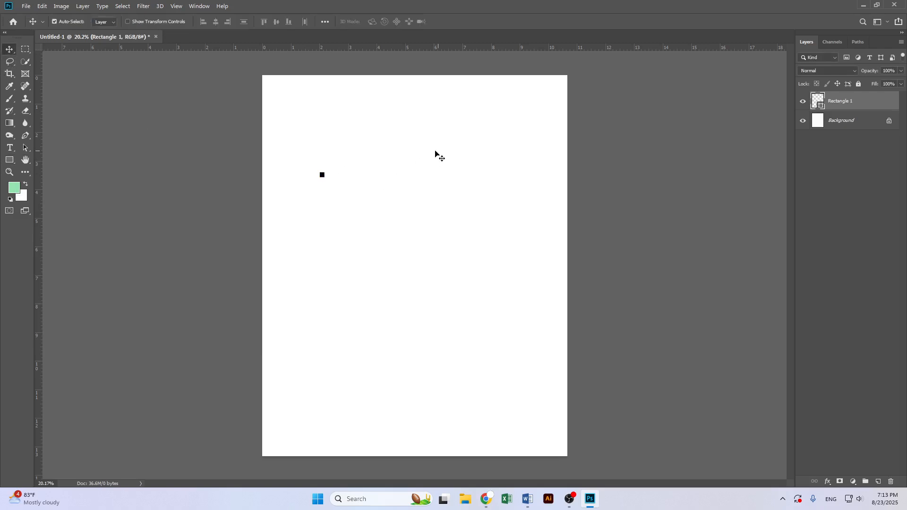
drag(306, 151, 340, 191)
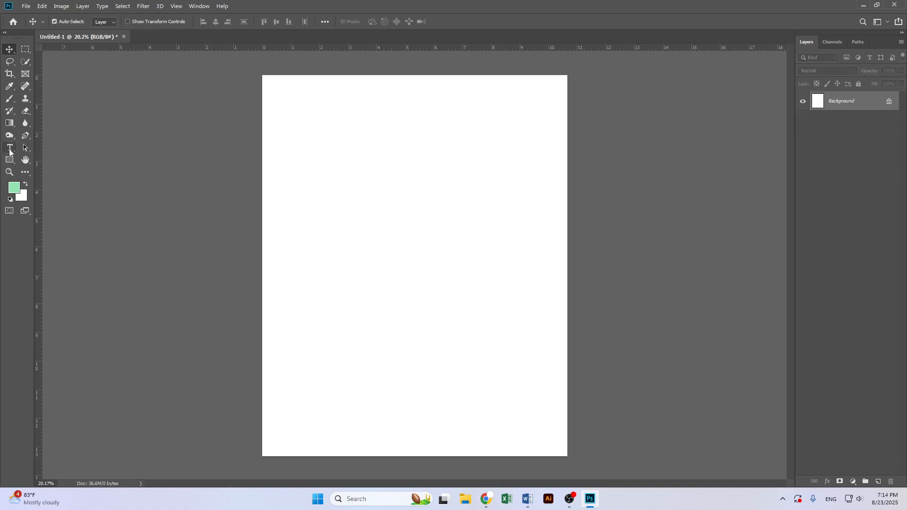
Draw a 200 x 200 px rectangle and move it into the canvas's top-left corner
click(9, 160)
click(421, 203)
text(12)
key(BackSpace)
text(200)
key(Tab)
text(200)
key(Return)
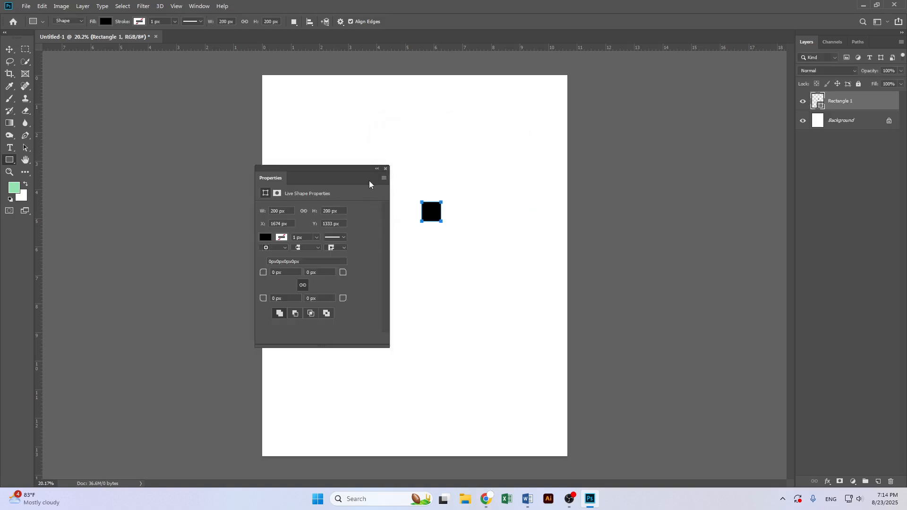
click(386, 169)
click(10, 49)
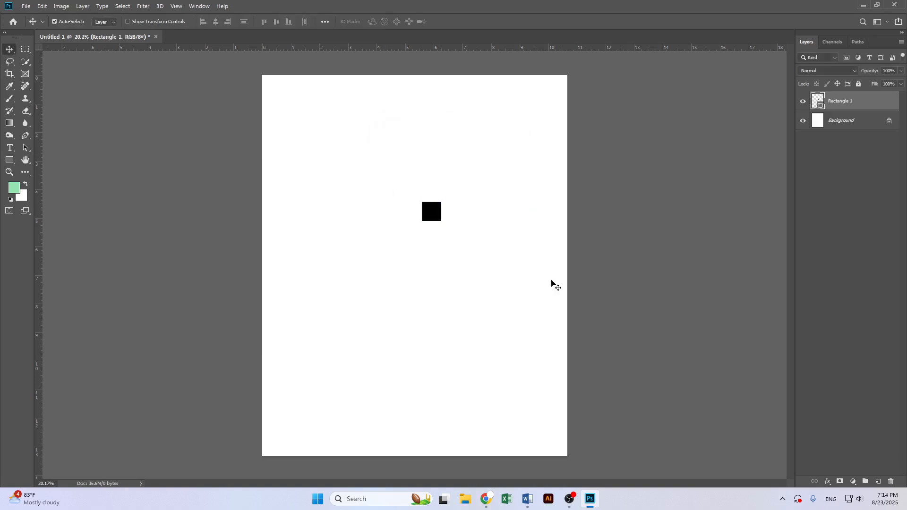
drag(440, 215, 274, 86)
Place guides along the square's inner edges at all four canvas margins, then delete the square
drag(336, 47, 332, 94)
drag(40, 86, 562, 452)
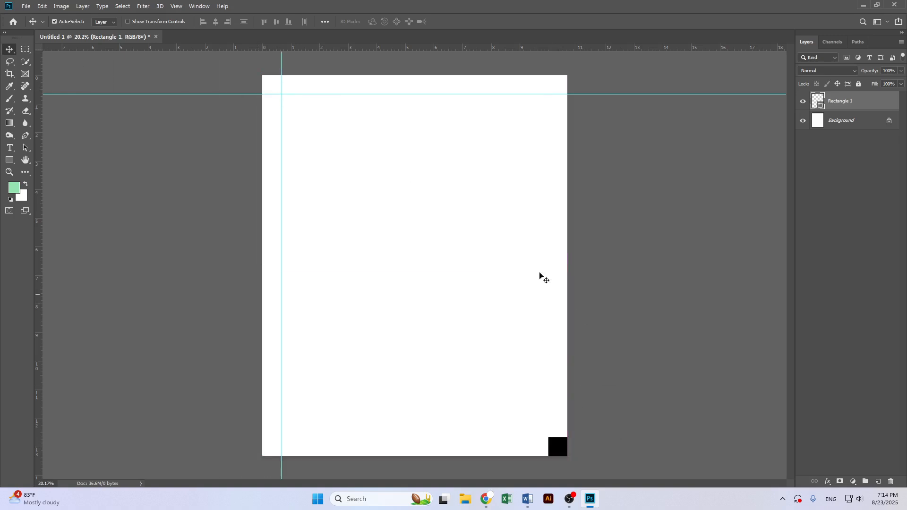
drag(524, 47, 575, 442)
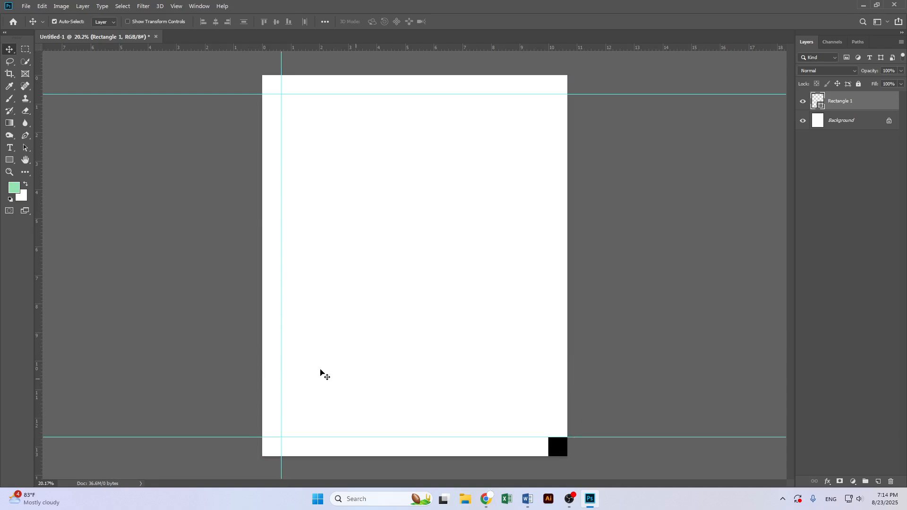
drag(41, 254, 548, 430)
key(Delete)
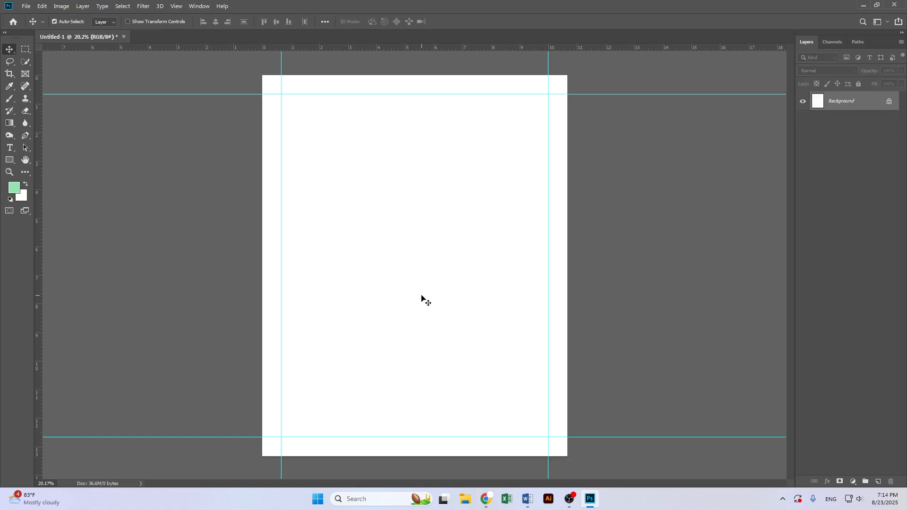
Add a solid color fill layer set to the cream color #f9f3df
scroll(496, 266, up, 1)
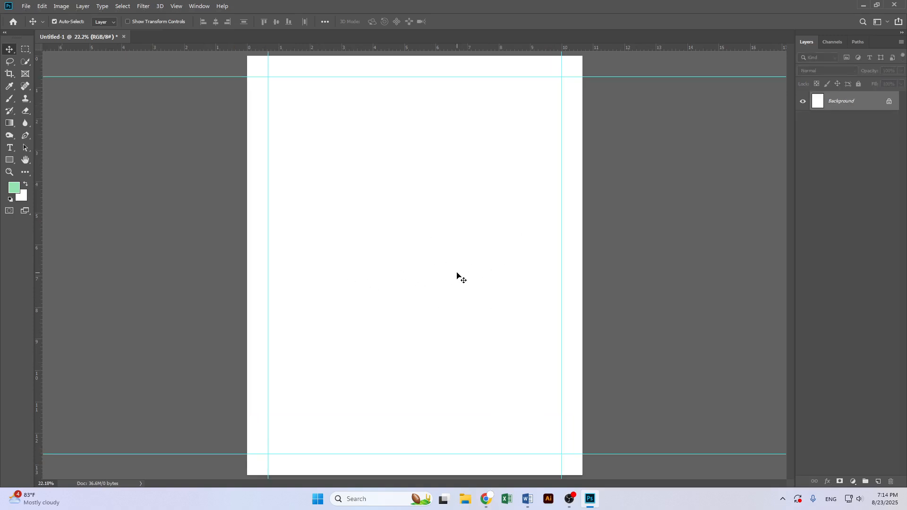
scroll(448, 269, down, 1)
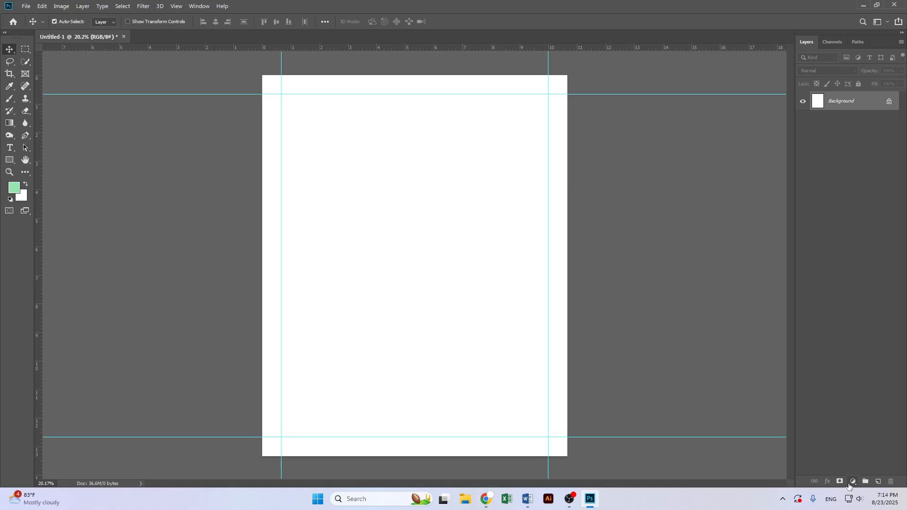
click(853, 481)
click(854, 316)
click(421, 321)
click(556, 405)
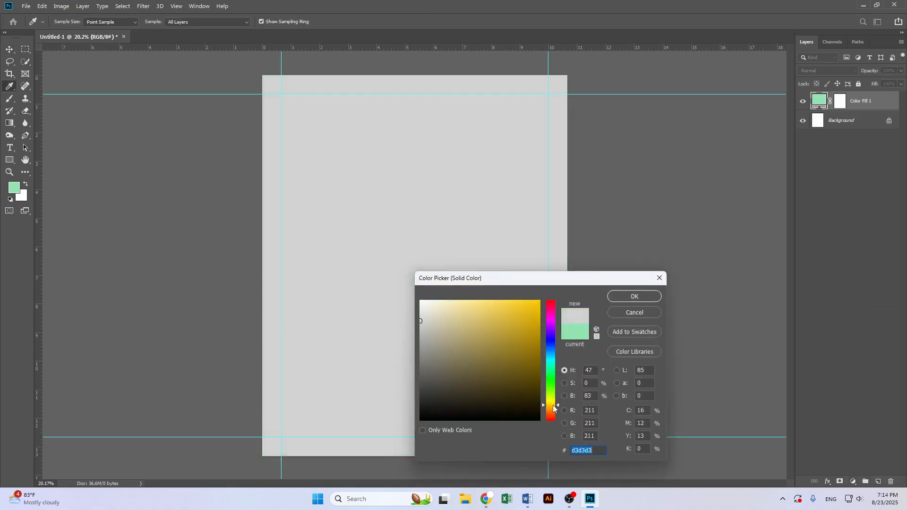
mouse_move(423, 325)
mouse_down()
mouse_move(412, 315)
mouse_move(409, 325)
mouse_move(438, 298)
mouse_move(452, 299)
mouse_move(449, 327)
mouse_move(434, 304)
mouse_up()
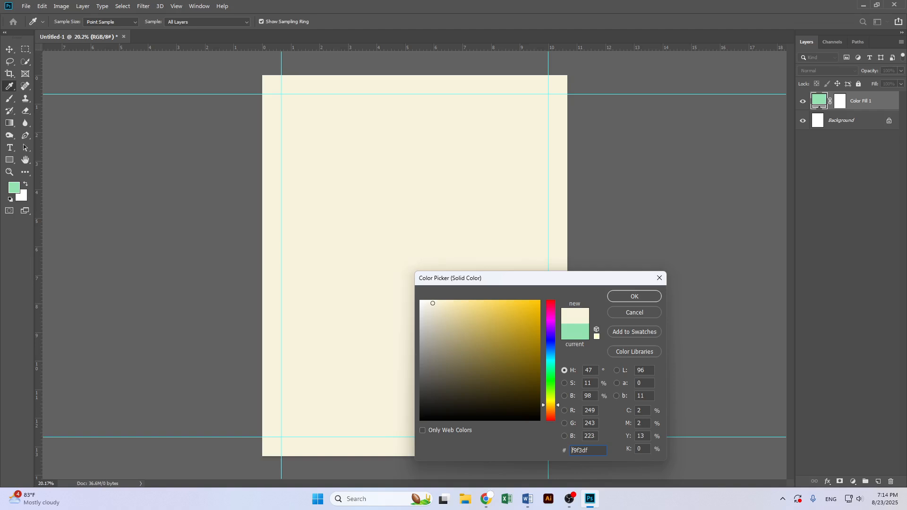
click(635, 297)
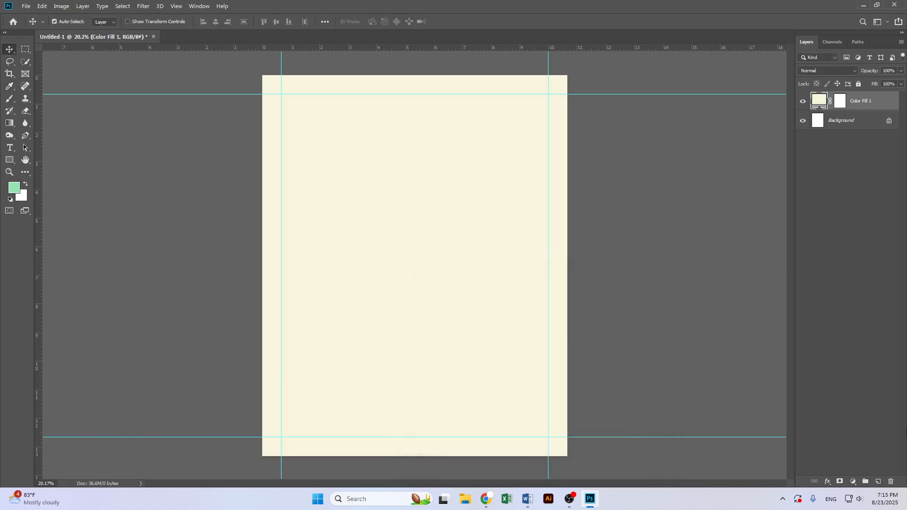
Add a Curves adjustment clipped to the color fill and pull the highlights slightly down
click(854, 482)
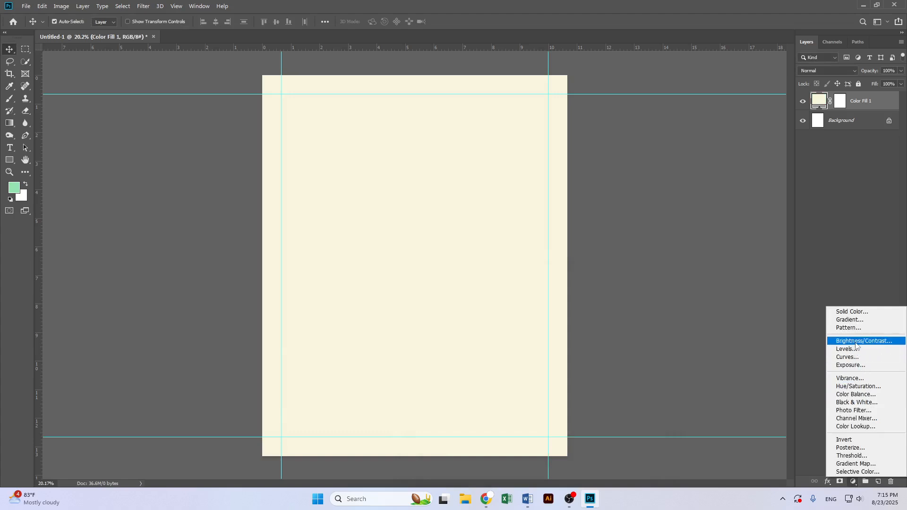
click(851, 357)
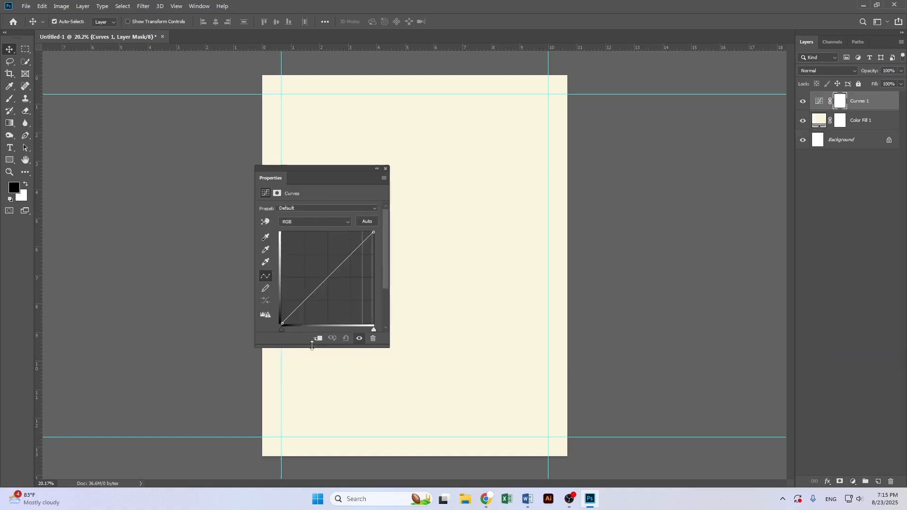
click(317, 339)
drag(373, 233, 373, 249)
drag(283, 323, 263, 321)
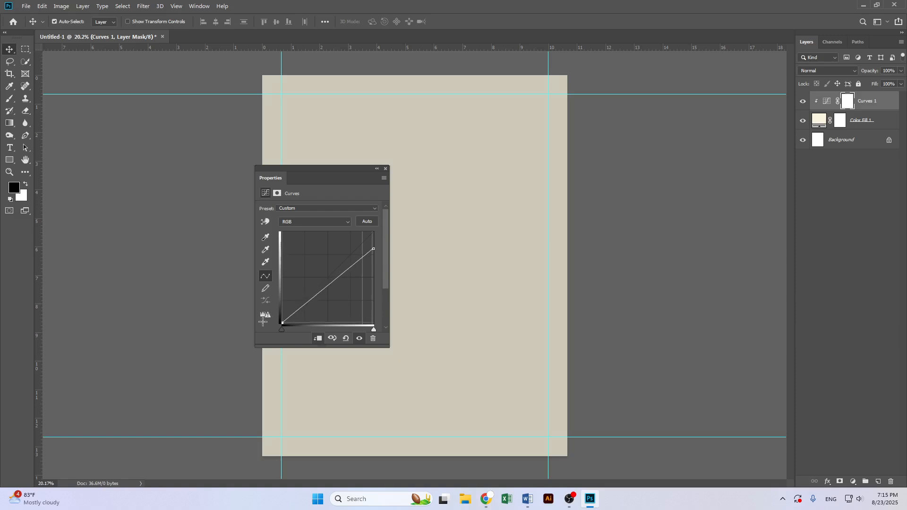
drag(375, 251, 392, 236)
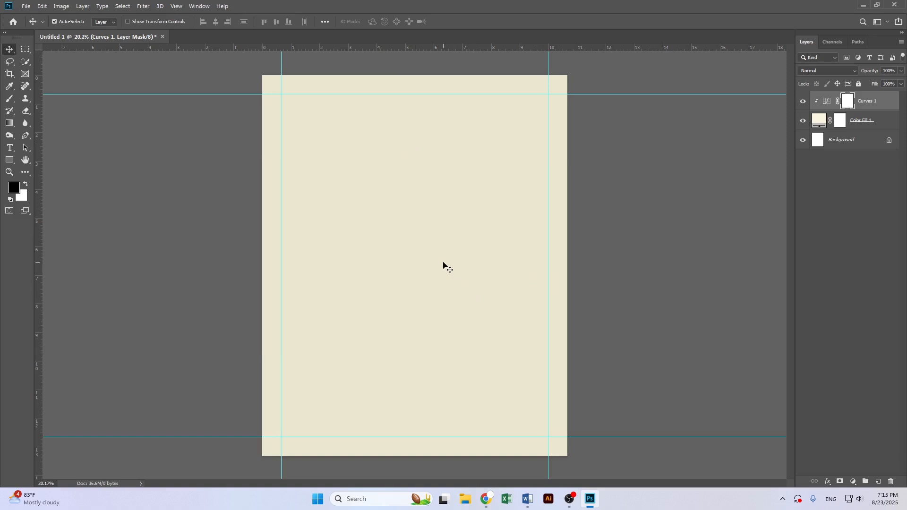
Apply Add Noise at 22.04% with Uniform distribution to the color fill layer
click(877, 121)
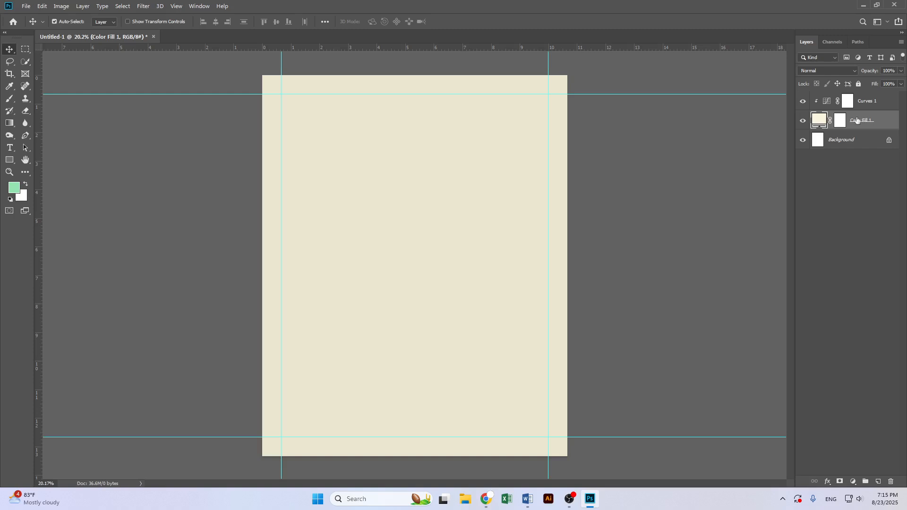
click(143, 6)
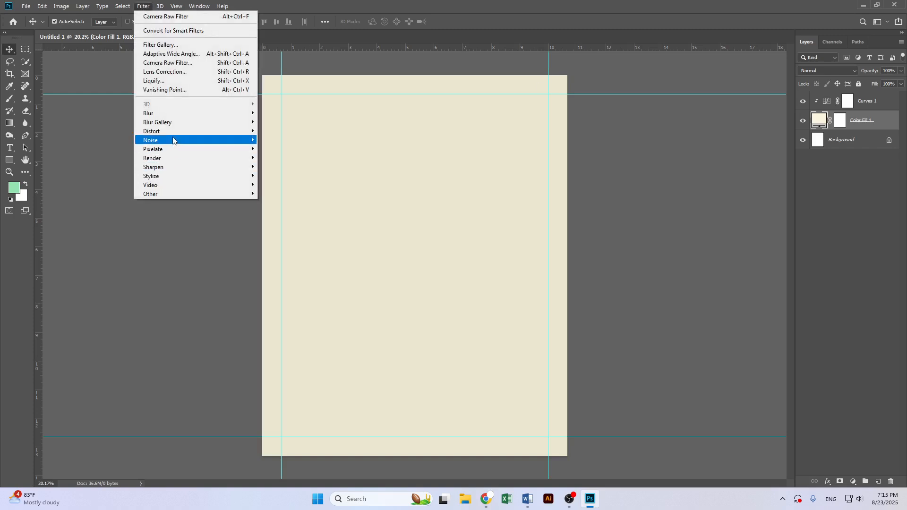
mouse_move(172, 140)
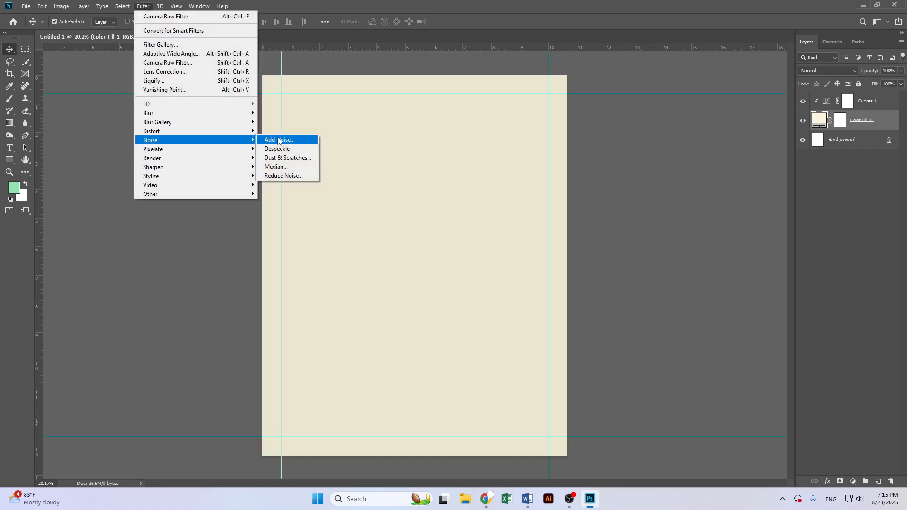
click(279, 140)
click(425, 184)
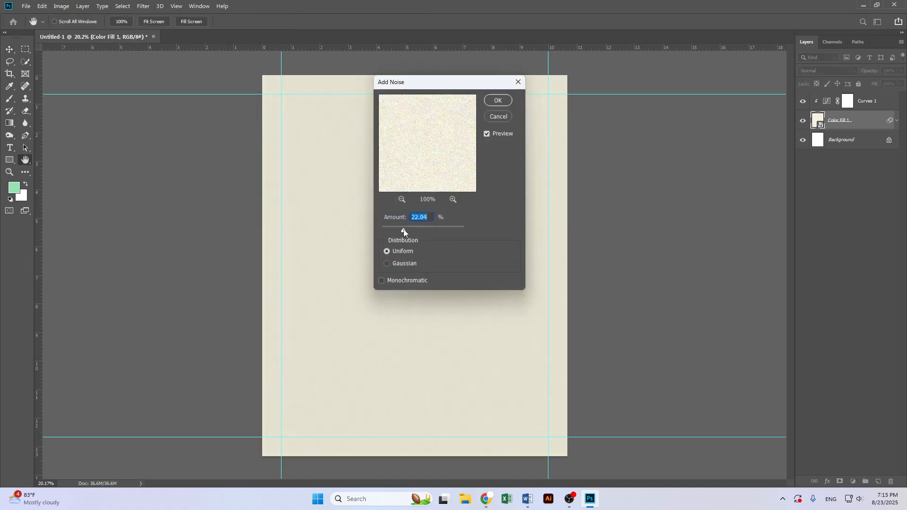
click(498, 101)
scroll(412, 262, up, 3)
scroll(398, 251, down, 3)
scroll(399, 253, down, 1)
scroll(401, 251, up, 1)
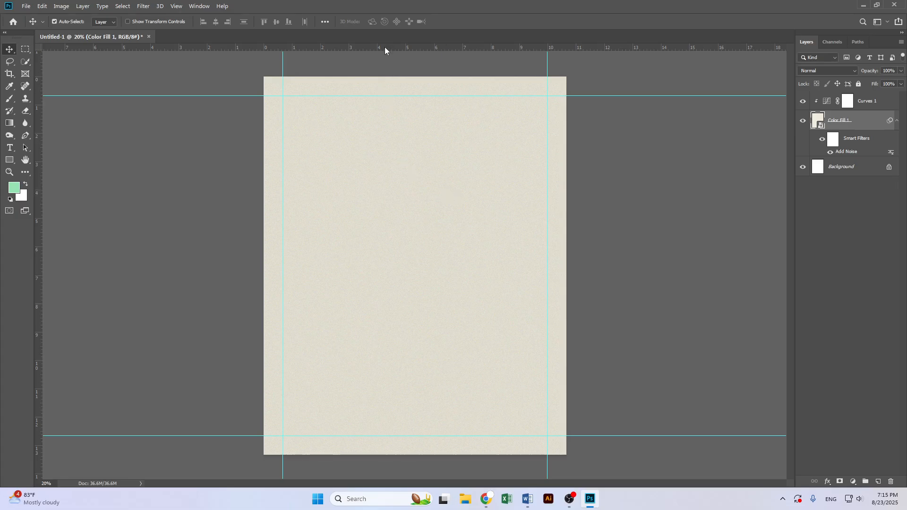
Add two more horizontal guides across the page, one in the upper part and one in the lower part
drag(385, 50, 395, 151)
drag(432, 47, 435, 387)
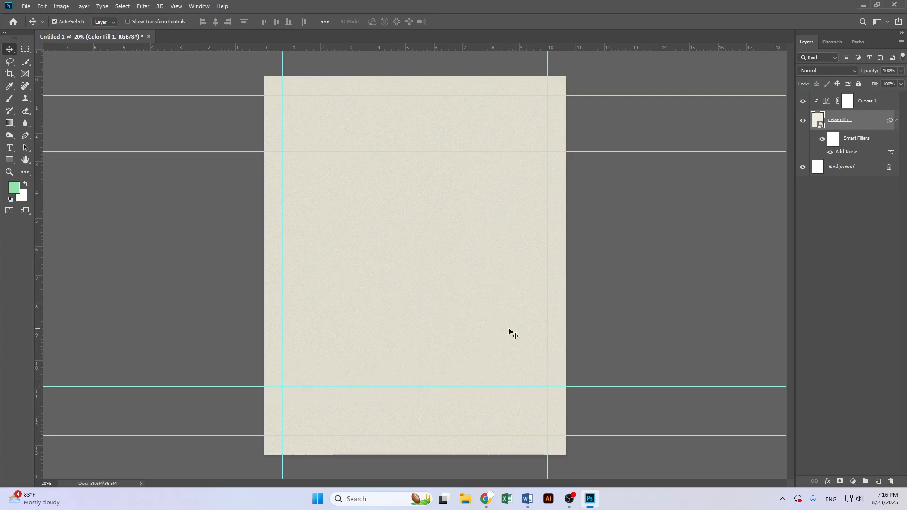
Draw a circle about 1164 px wide with the Ellipse tool, set to no fill and a black stroke
click(10, 160)
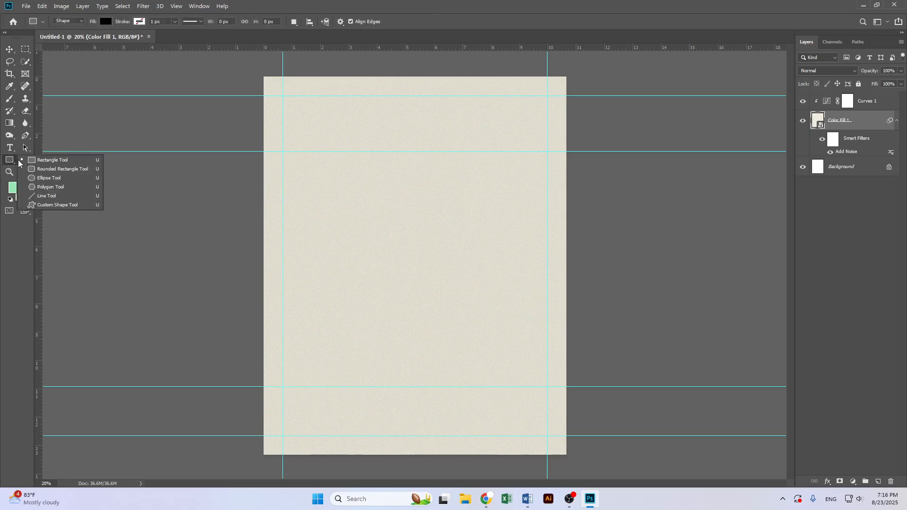
click(56, 179)
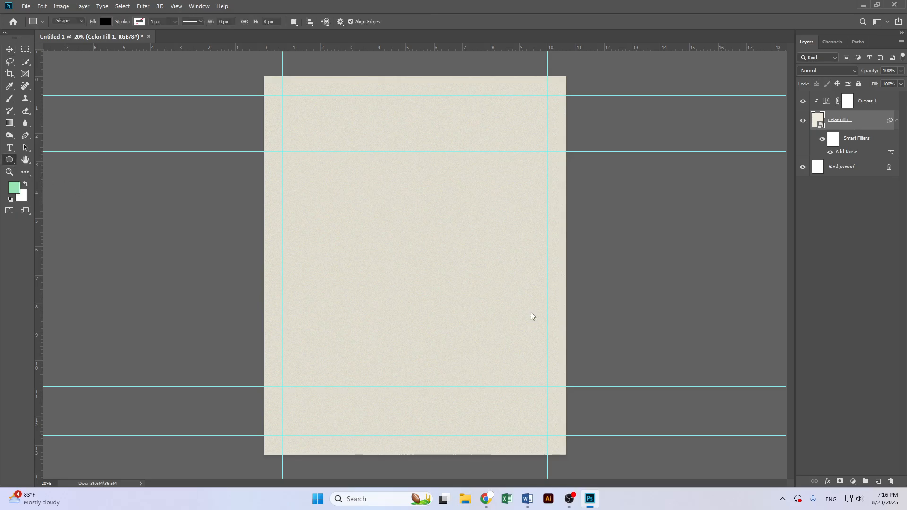
drag(406, 246, 817, 357)
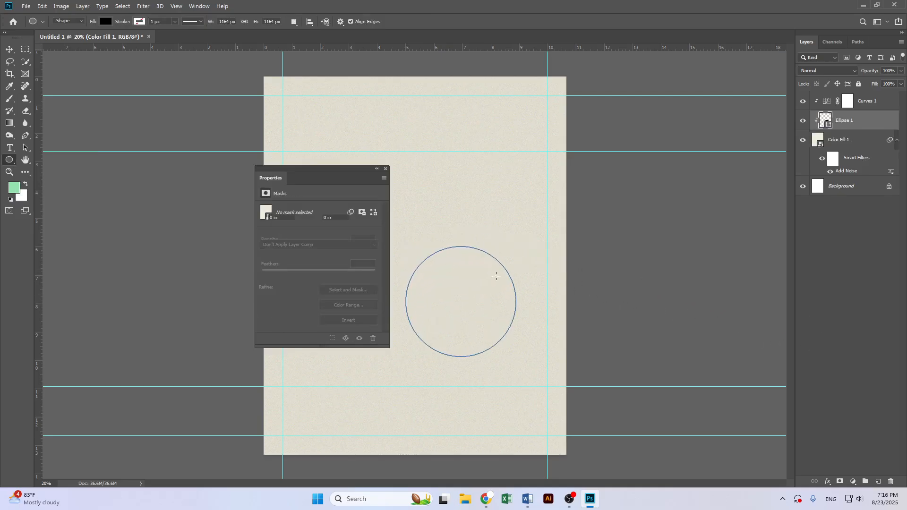
drag(321, 169, 127, 180)
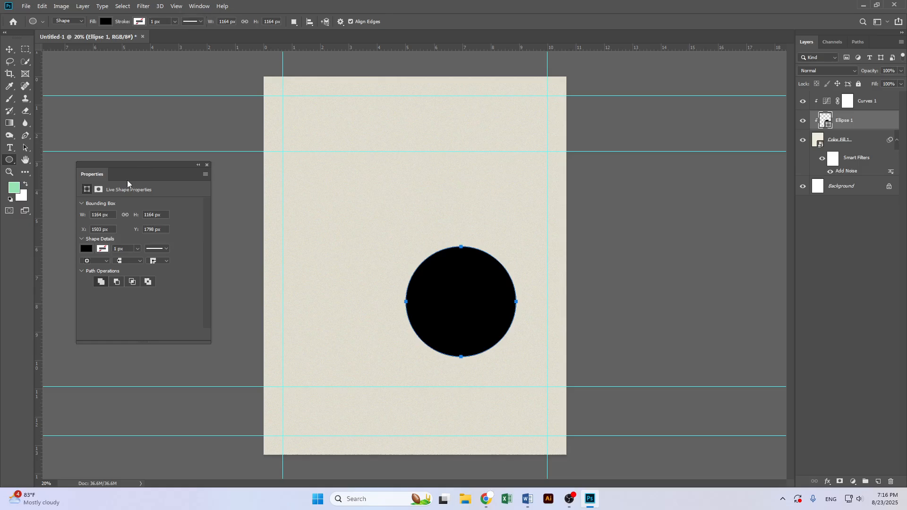
click(102, 249)
click(93, 268)
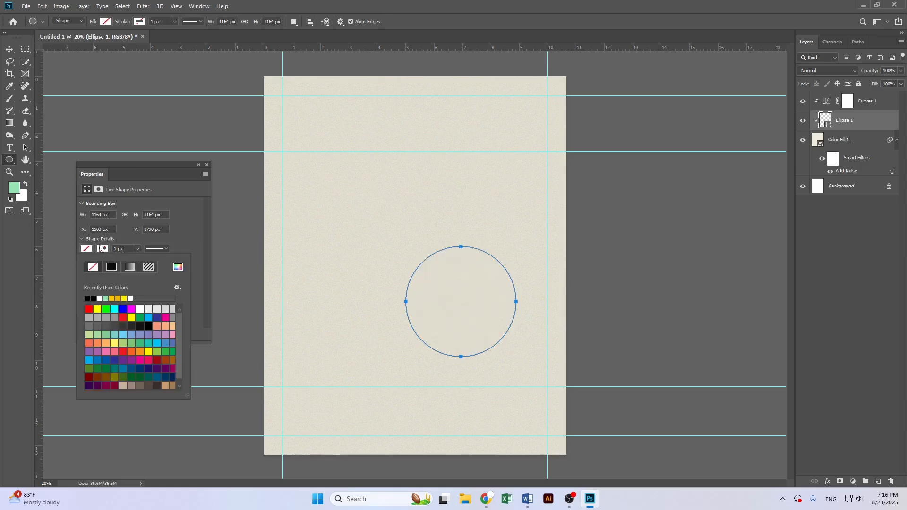
click(93, 298)
key(Escape)
Scale the circle up to about 2487 px and centre it horizontally between the two new horizontal guides
key(ctrl+t)
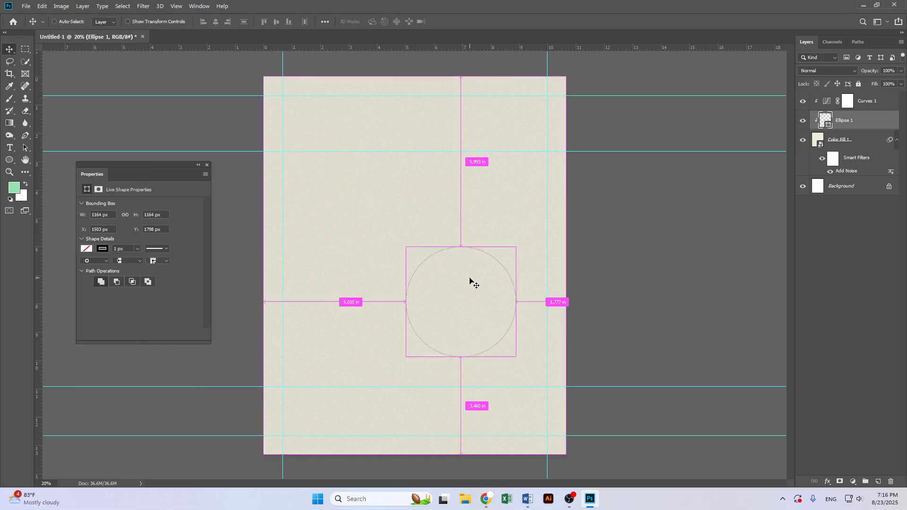
drag(515, 247, 620, 166)
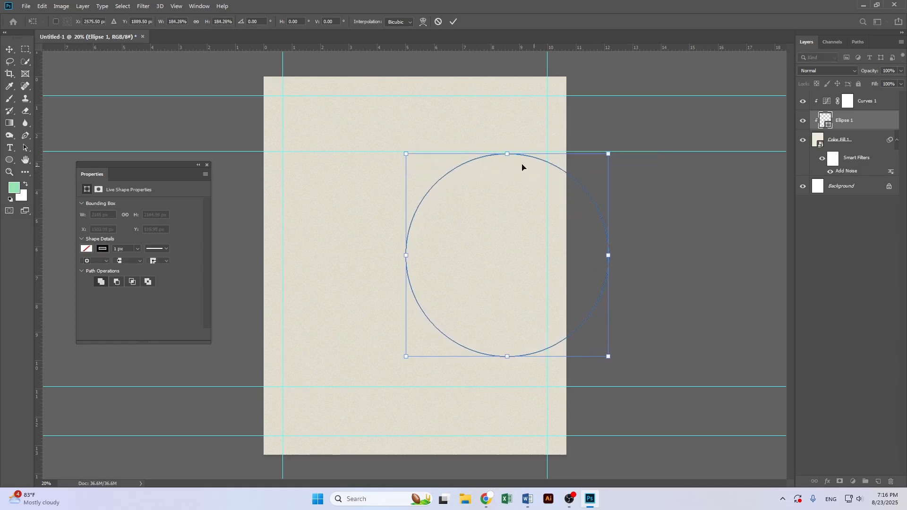
drag(521, 178, 434, 174)
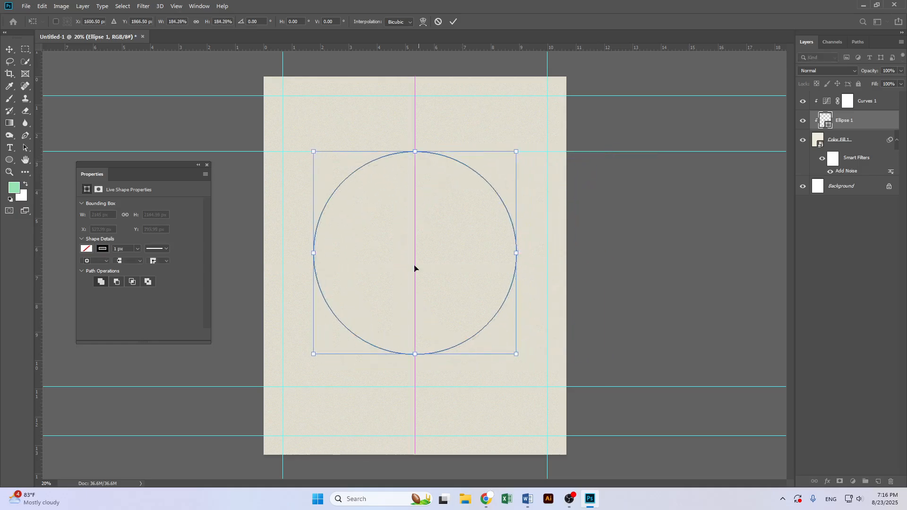
drag(416, 356, 419, 388)
key(Return)
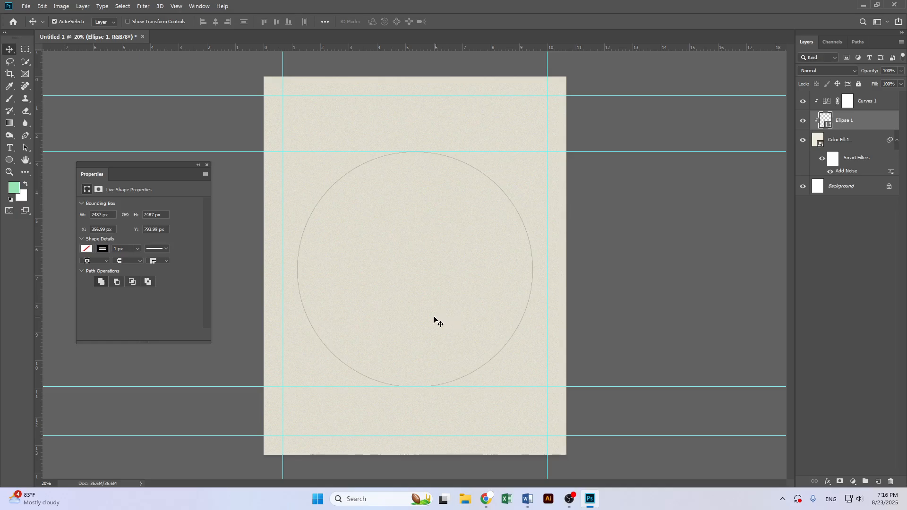
Release the circle from the clipping group and add a new empty layer above it
scroll(460, 444, up, 6)
scroll(348, 365, down, 6)
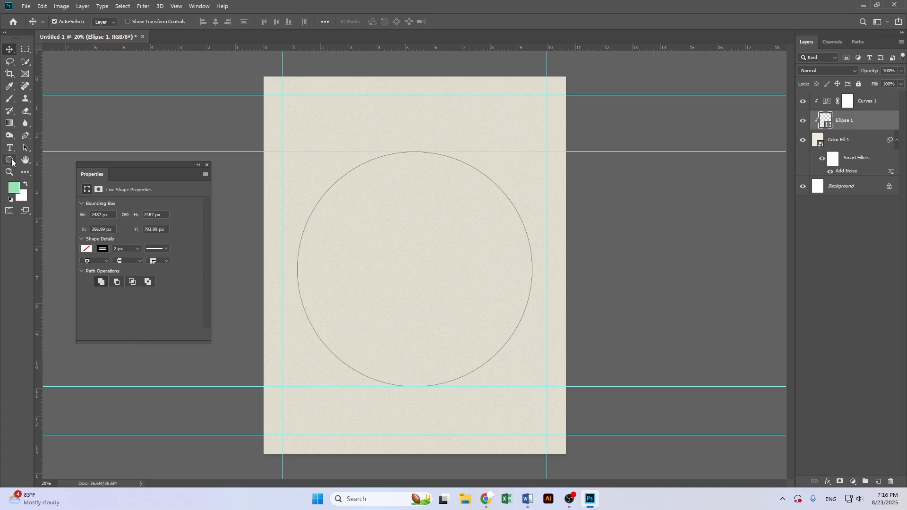
click(13, 162)
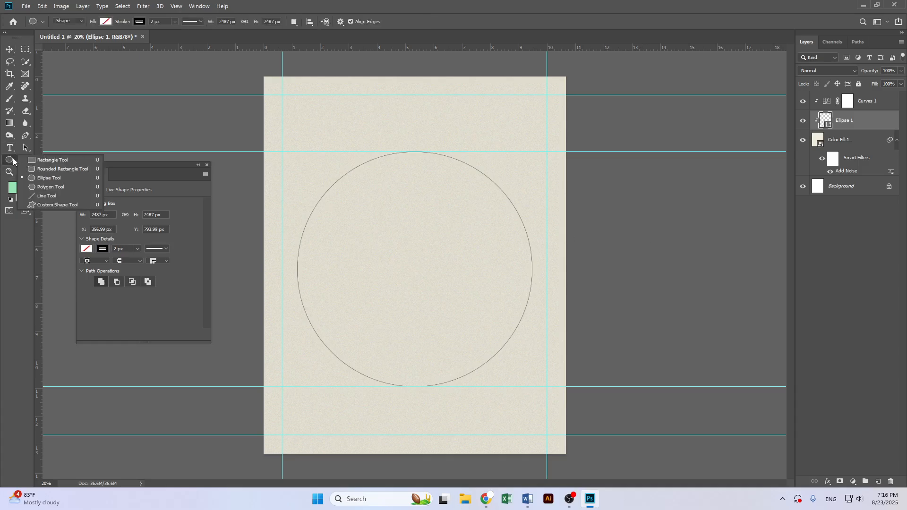
click(59, 195)
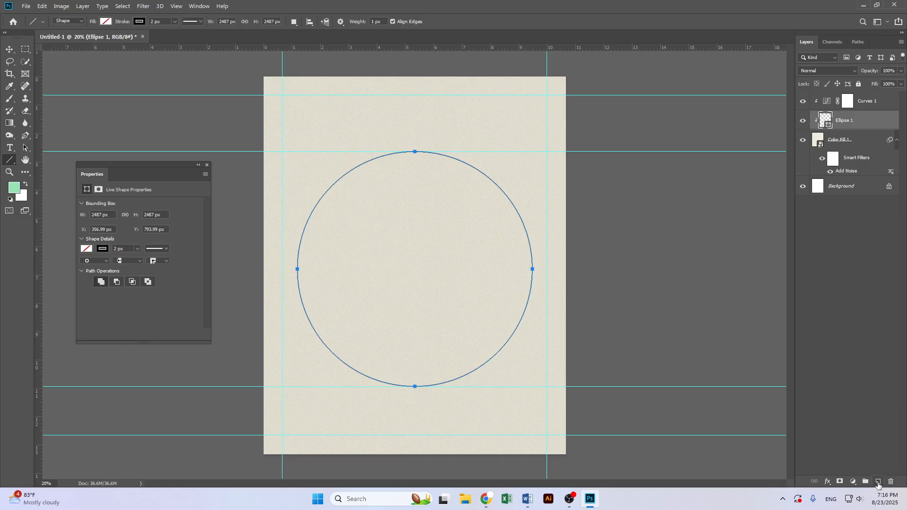
drag(847, 129, 856, 130)
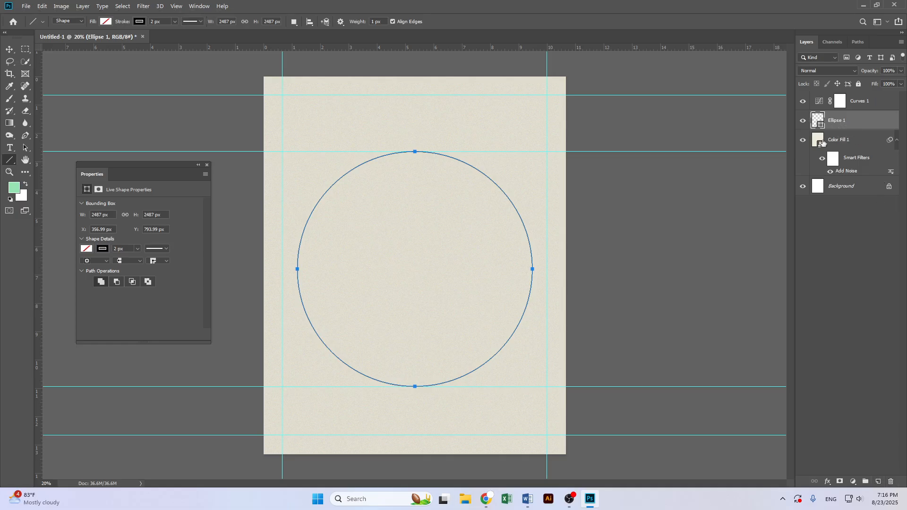
click(879, 482)
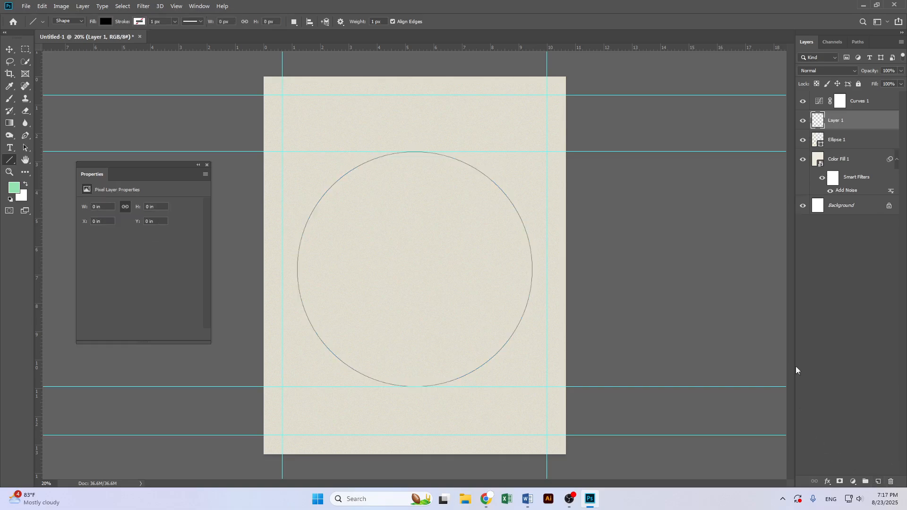
Rename the circle layer Round and the new empty layer Line Up
double_click(840, 140)
text(Round)
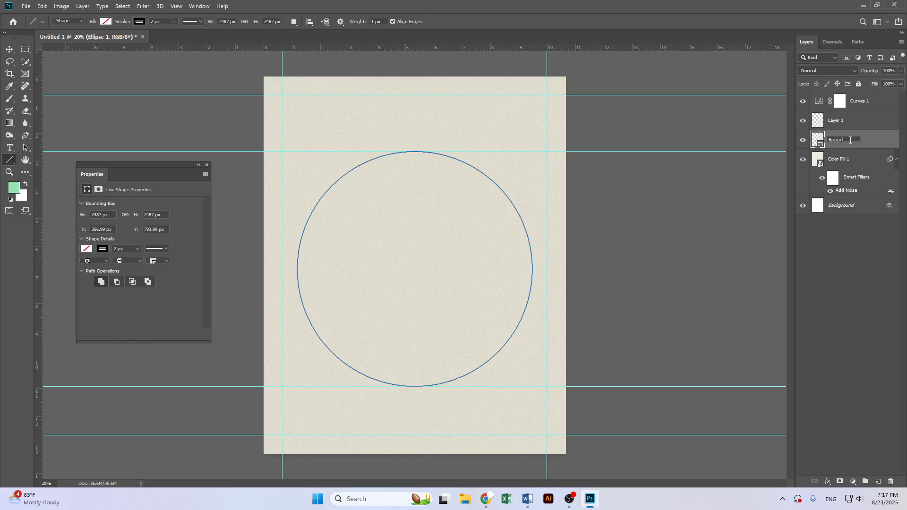
key(Return)
double_click(841, 120)
text(Line)
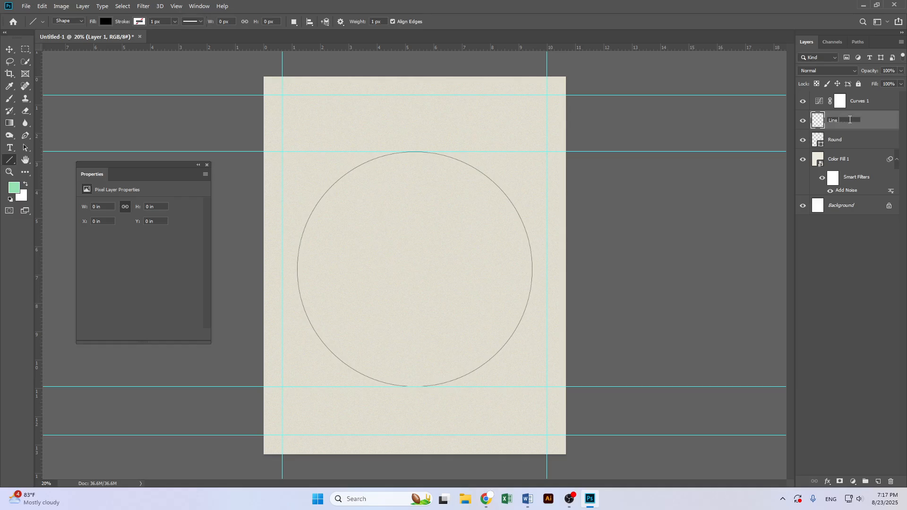
key(Return)
Draw a horizontal line about 3485 px long across the page along the guide at the circle's top
drag(260, 151, 590, 152)
click(9, 49)
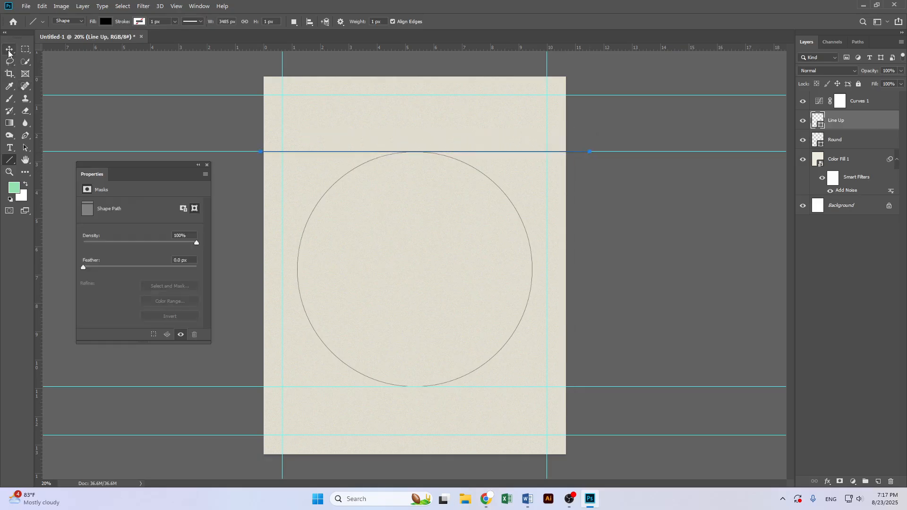
Move the guide at the line slightly lower on the page
click(592, 156)
drag(592, 152, 593, 172)
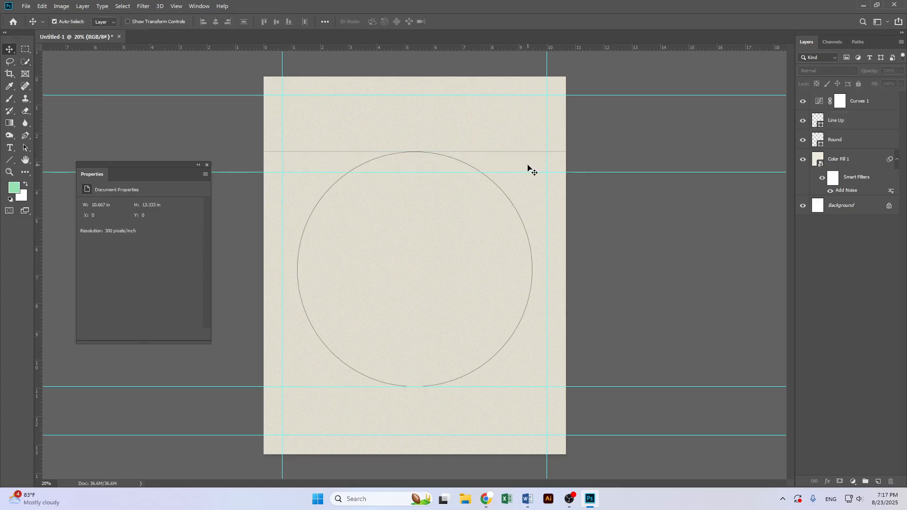
click(839, 125)
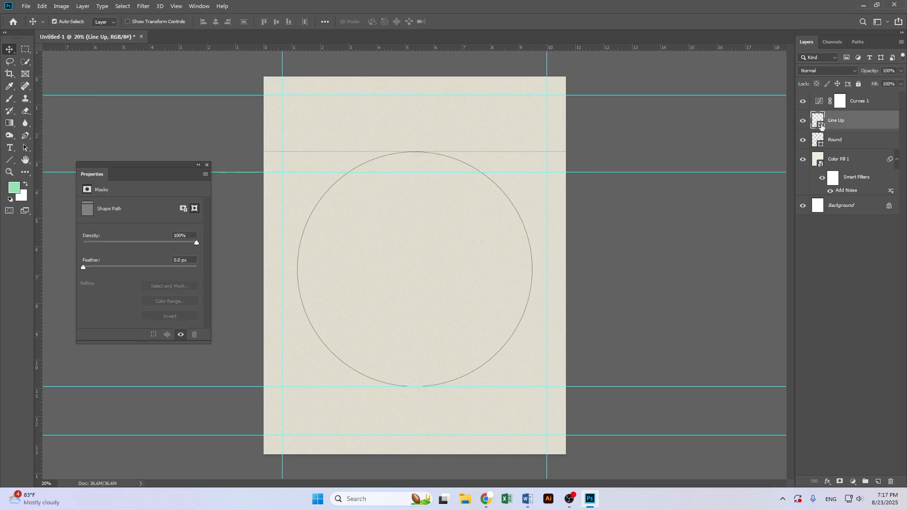
double_click(821, 126)
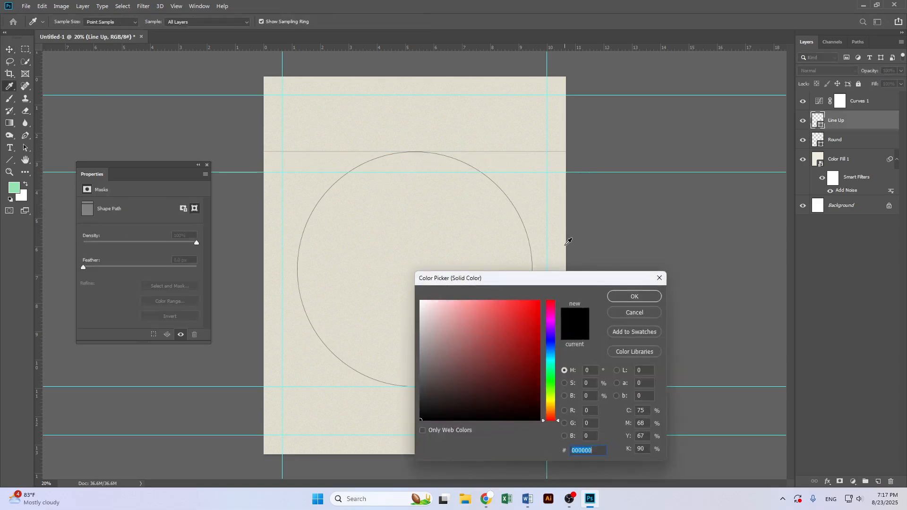
click(631, 298)
click(9, 159)
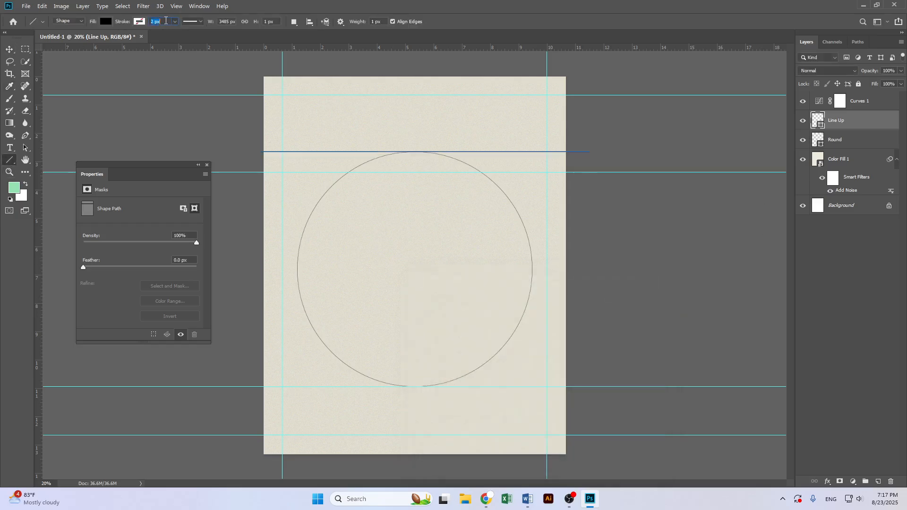
click(10, 51)
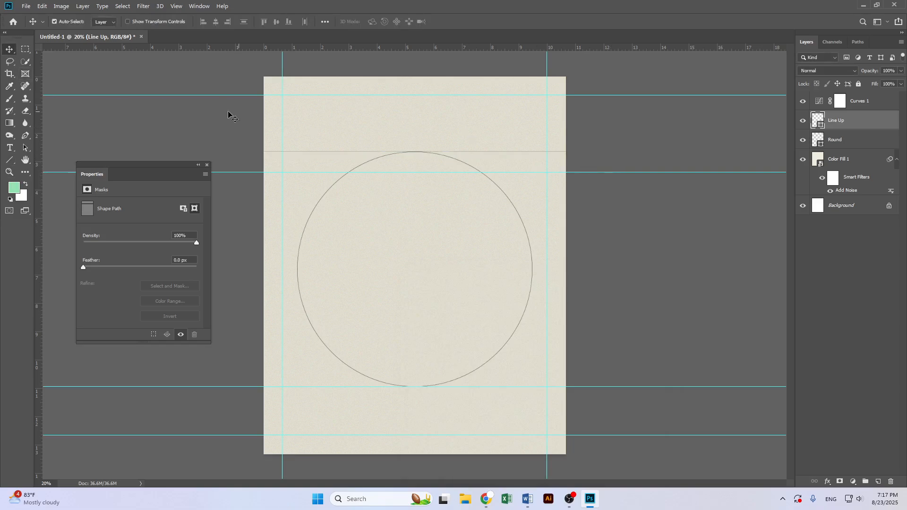
click(11, 162)
click(9, 50)
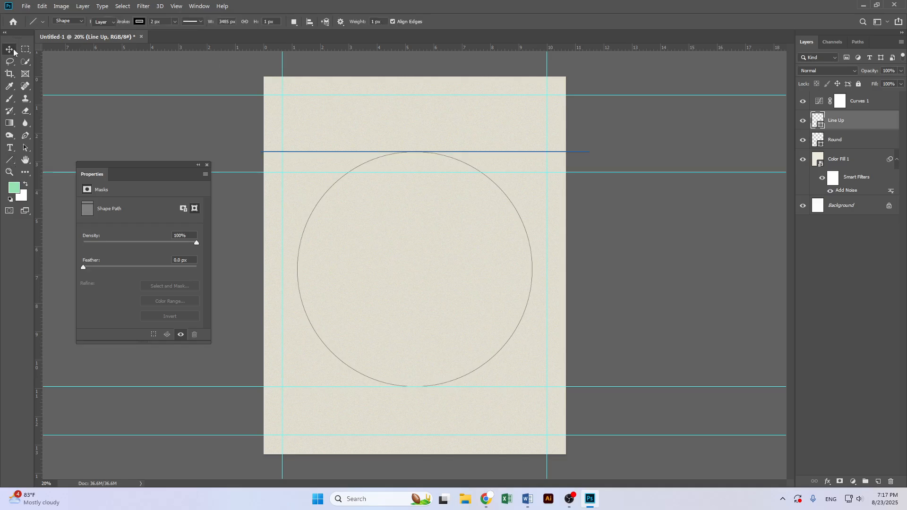
Duplicate the line layer, try moving the copy down, then delete the copy
key(ctrl+j)
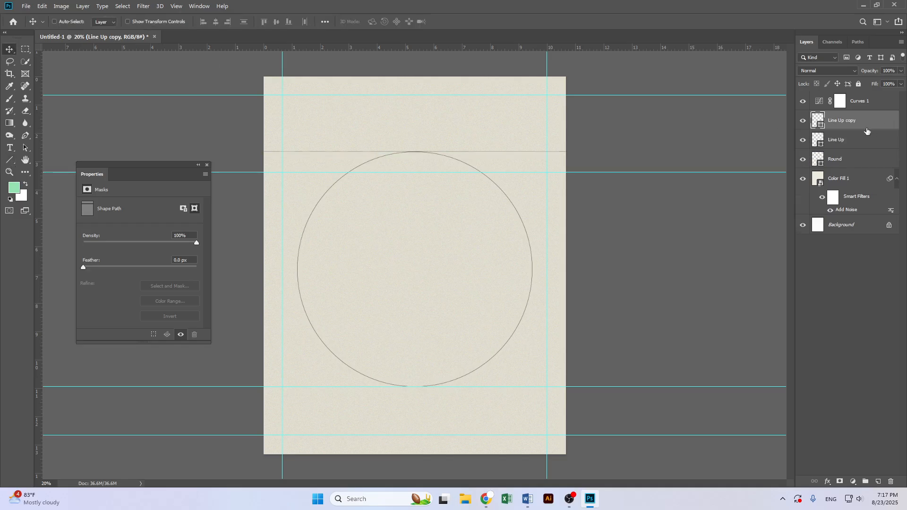
drag(536, 152, 536, 219)
key(ctrl+z)
key(ctrl+t)
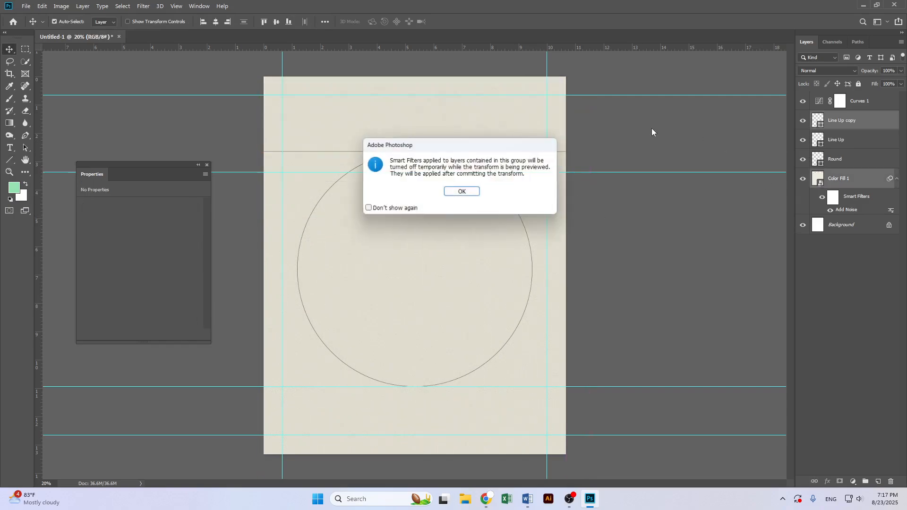
click(463, 192)
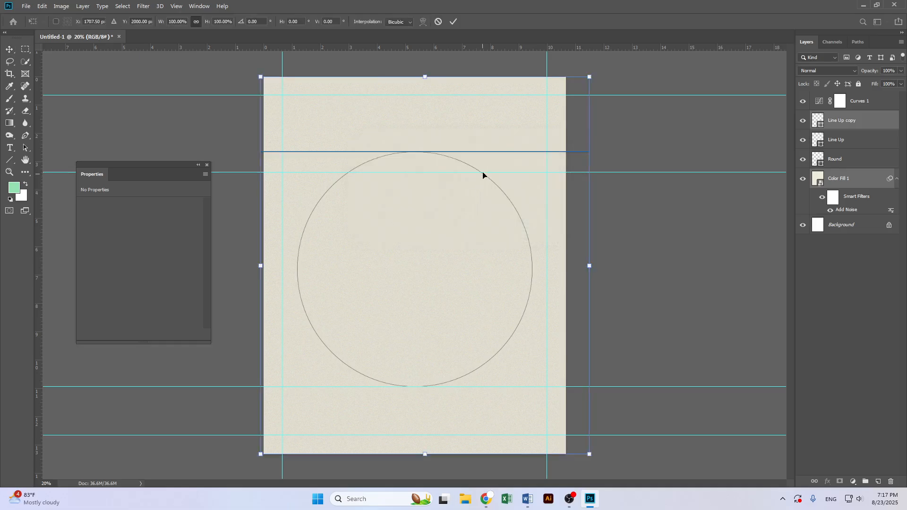
drag(486, 154, 498, 134)
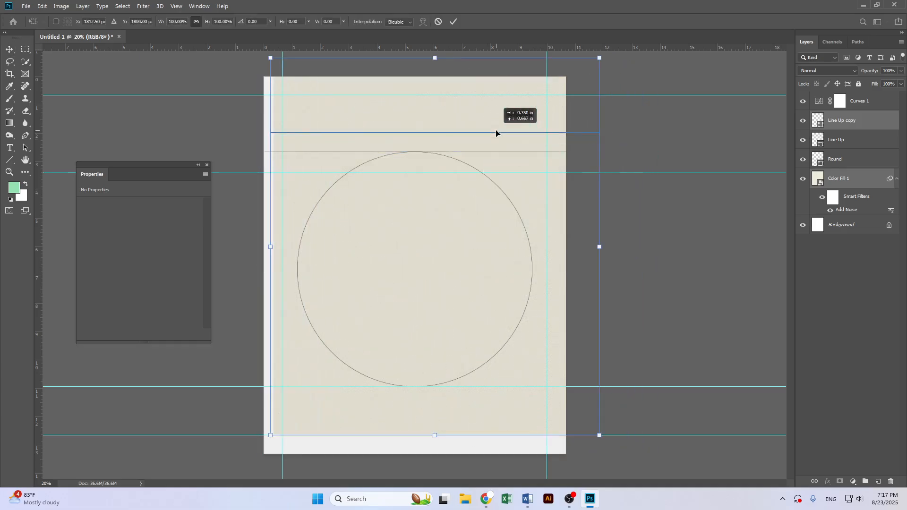
key(ctrl+z)
key(Escape)
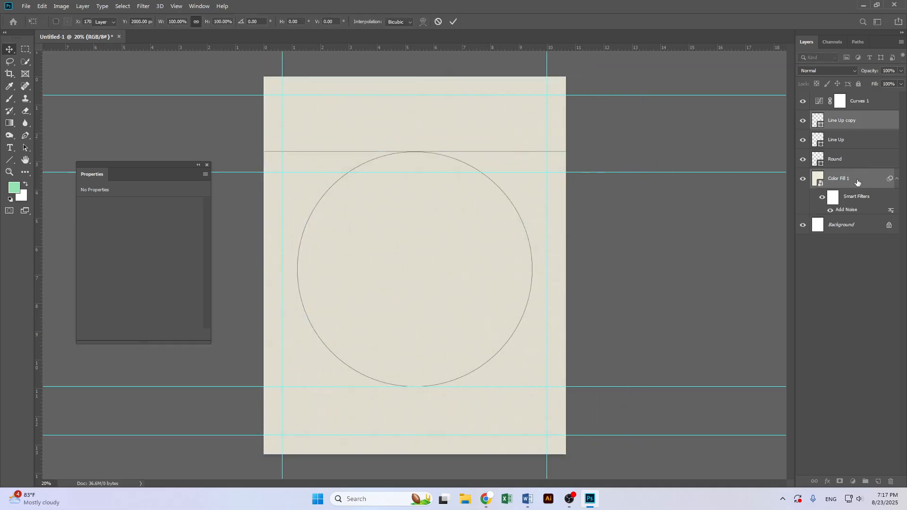
click(835, 122)
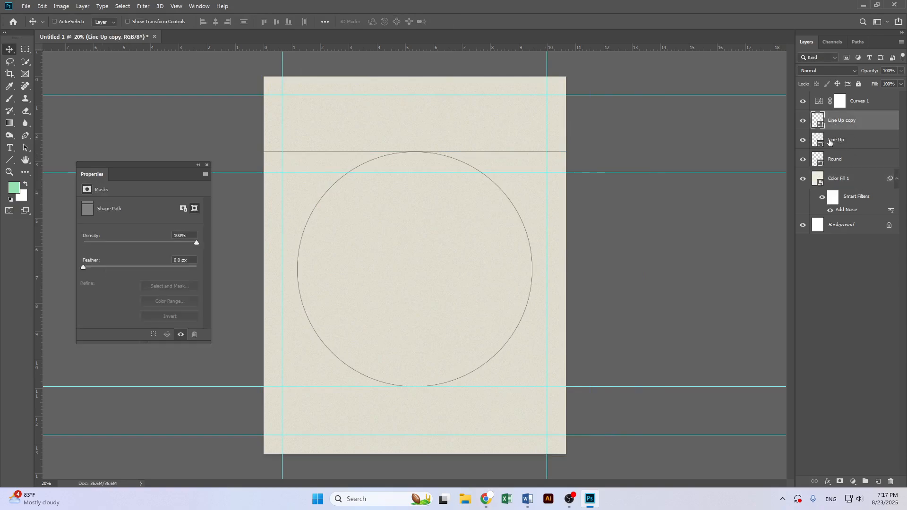
key(ctrl+t)
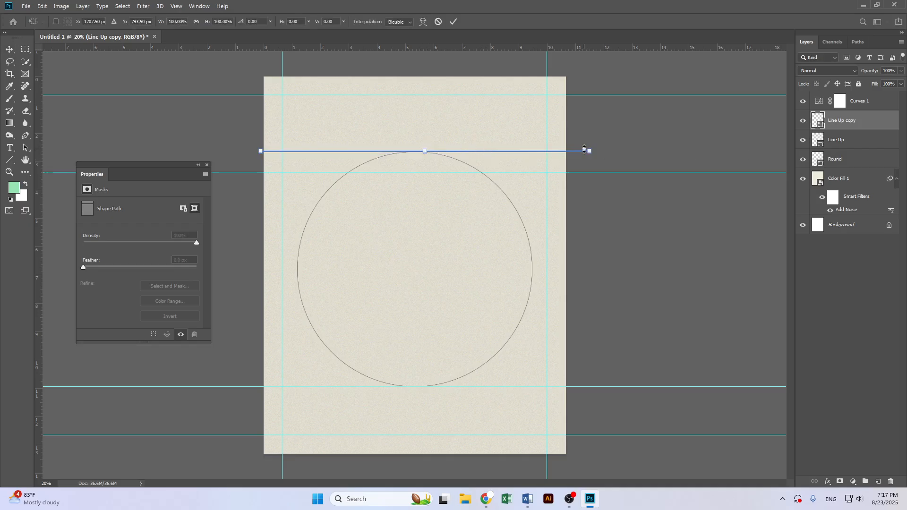
key(Return)
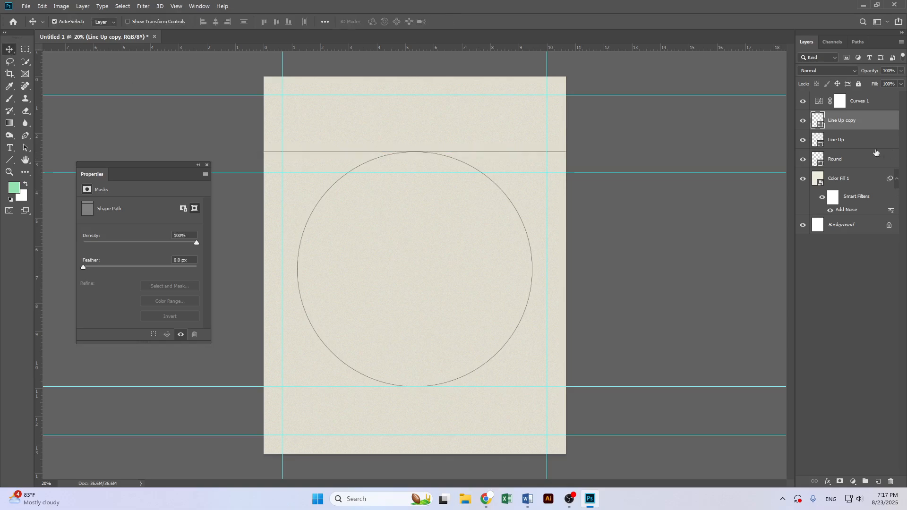
key(Delete)
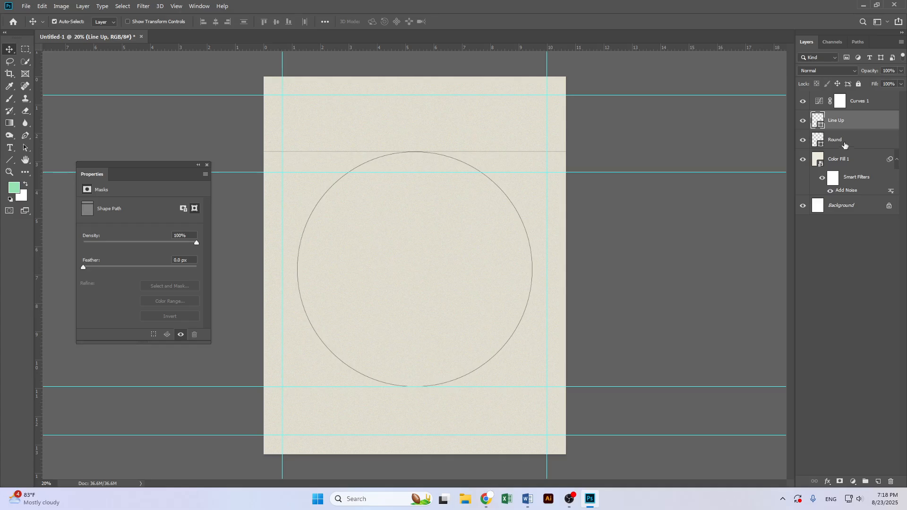
Draw a second horizontal line about 3850 px long across the page along the guide at the circle's bottom
click(9, 161)
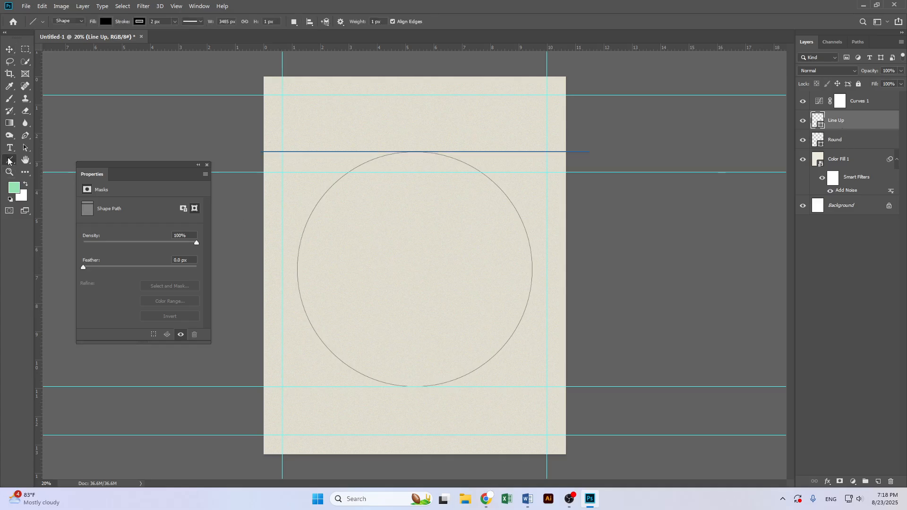
drag(262, 387, 625, 379)
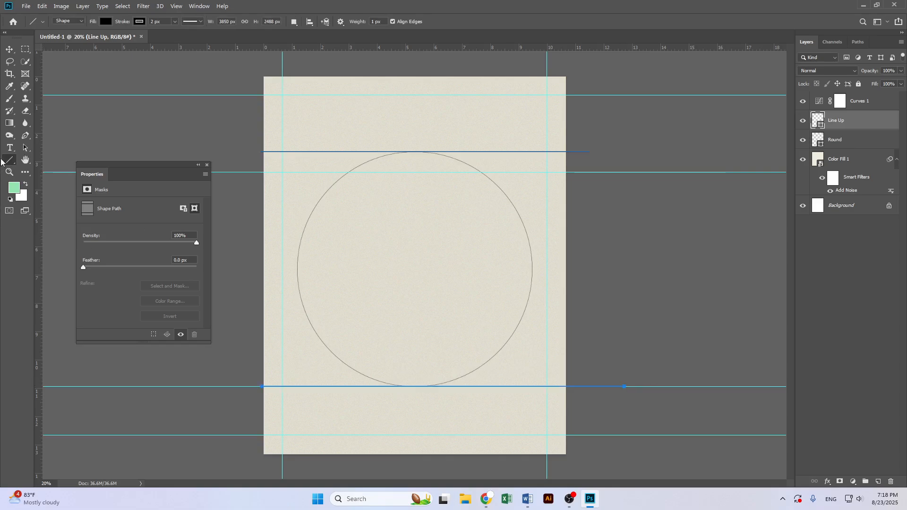
Remove the horizontal guides running along the circle's top and bottom lines
click(9, 50)
drag(415, 174, 314, 3)
scroll(462, 351, up, 3)
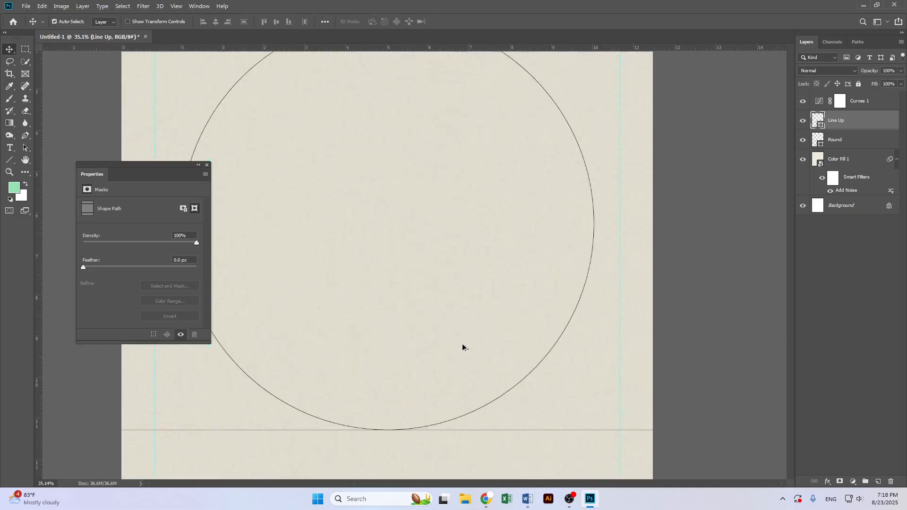
drag(465, 150, 456, 307)
scroll(432, 208, up, 3)
scroll(433, 208, up, 1)
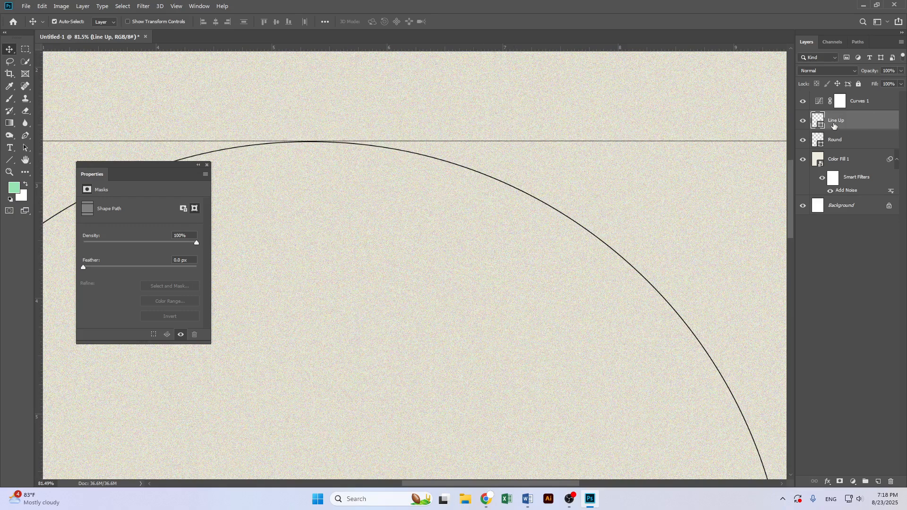
scroll(780, 291, down, 4)
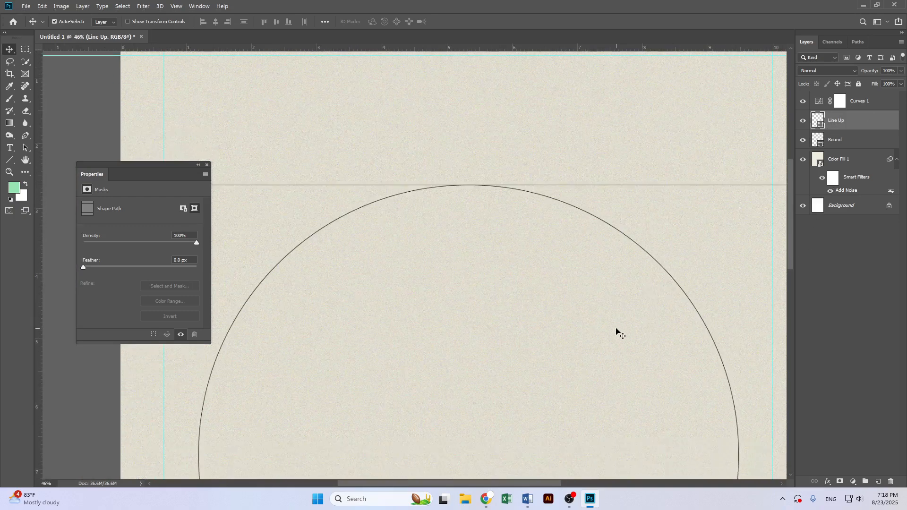
drag(619, 342, 597, 127)
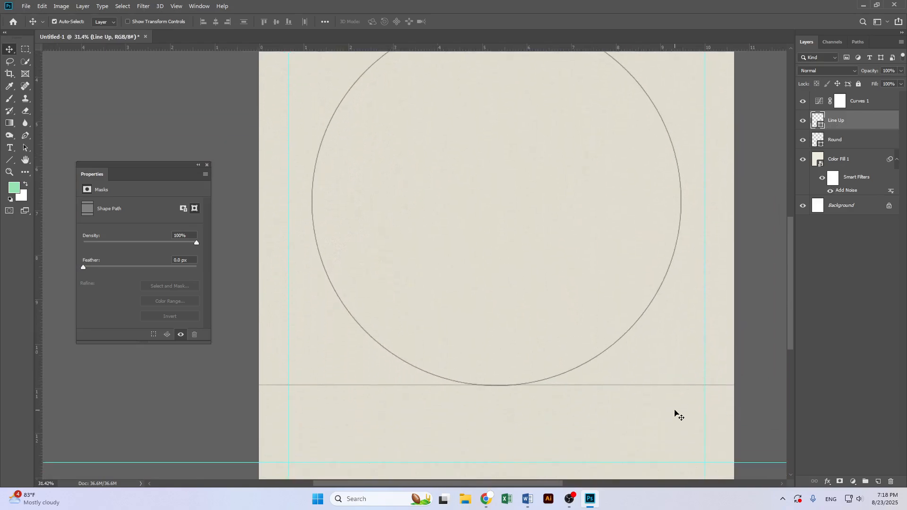
Inspect how both horizontal lines sit against the circle, selecting the line layers and zooming in and out
click(676, 412)
click(859, 85)
drag(676, 412, 705, 356)
scroll(701, 337, up, 1)
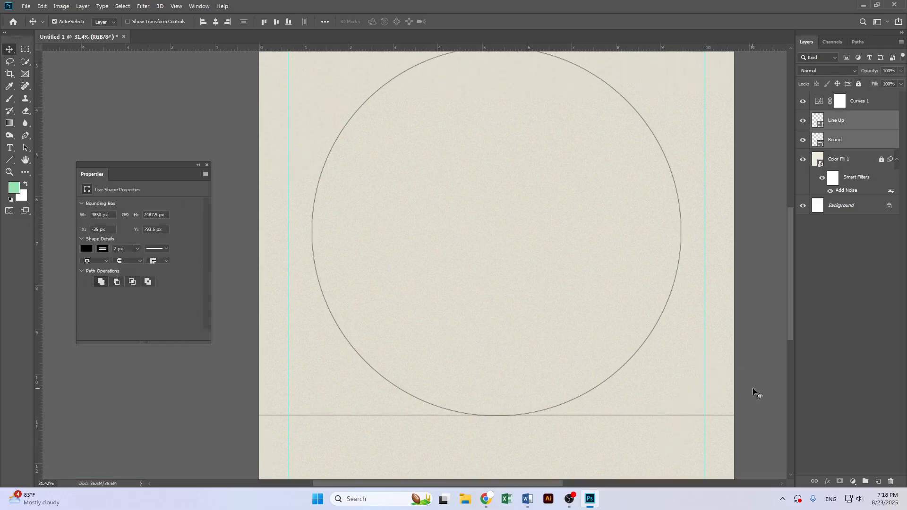
scroll(682, 384, up, 1)
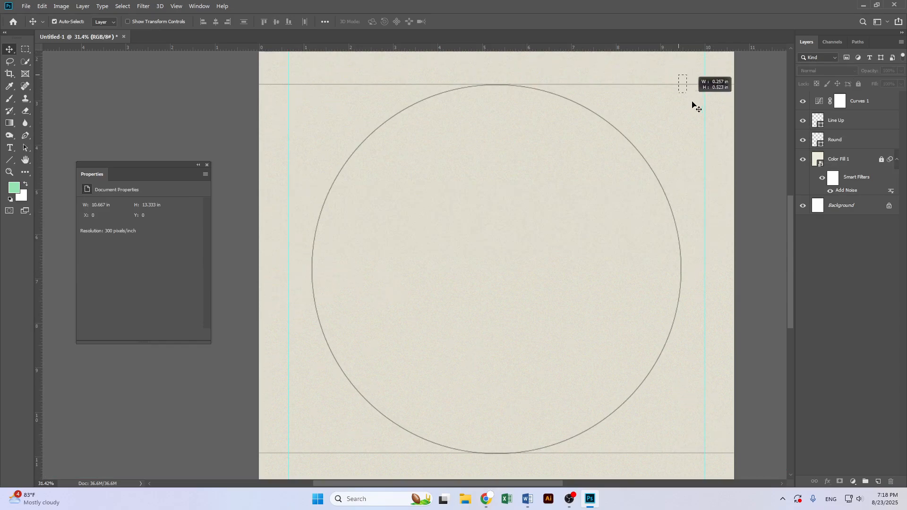
scroll(695, 106, up, 1)
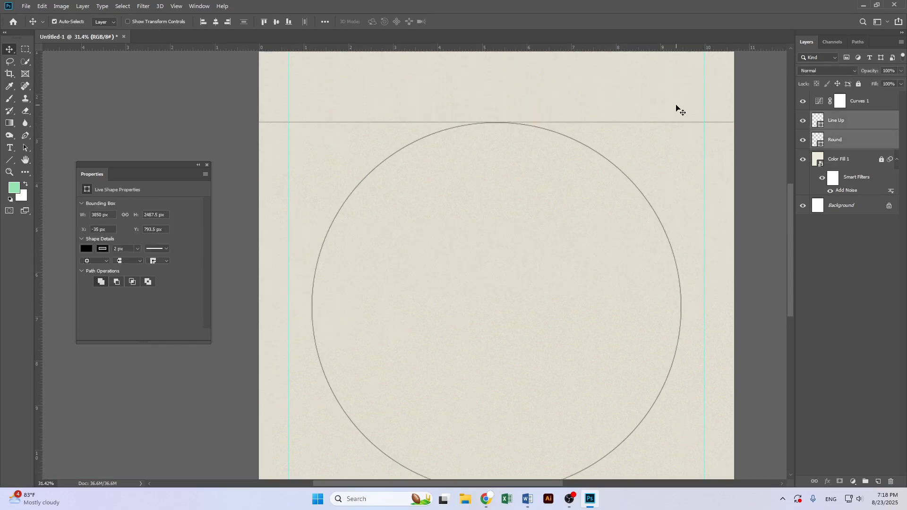
click(850, 126)
click(9, 159)
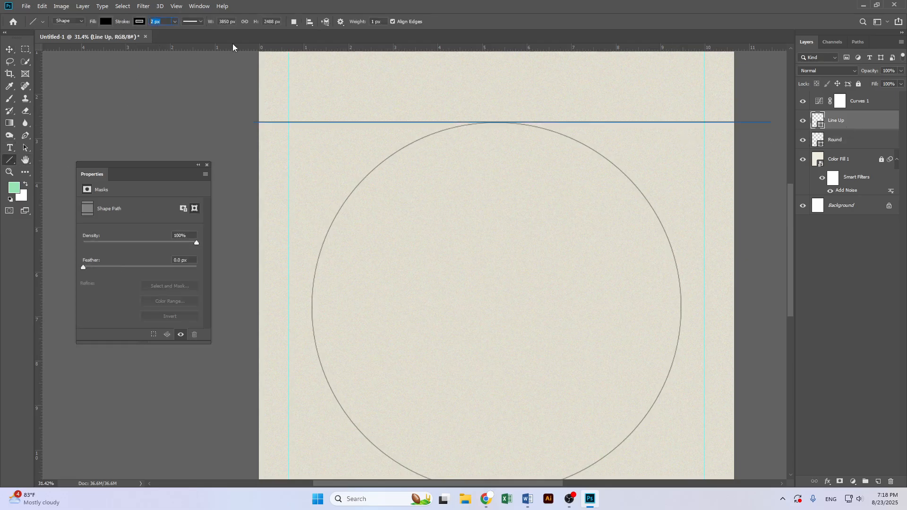
click(10, 50)
scroll(513, 358, down, 2)
drag(530, 385, 502, 352)
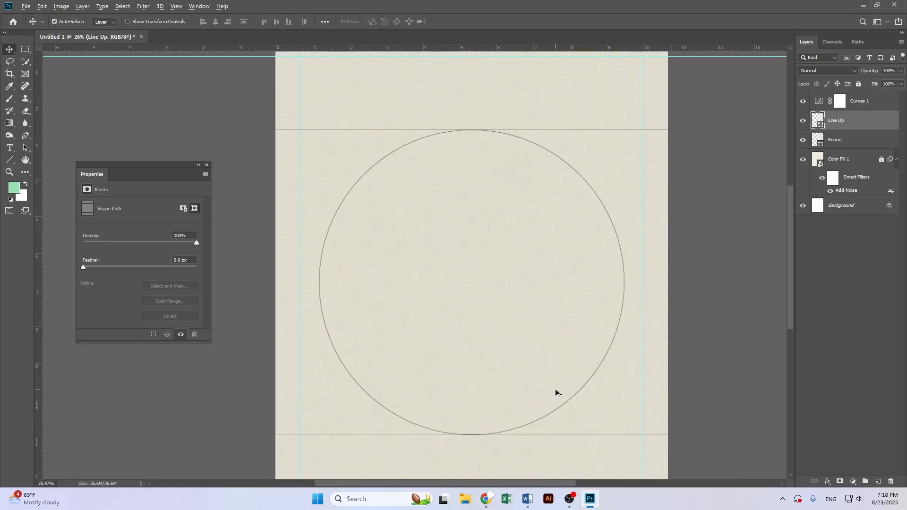
scroll(557, 392, up, 2)
scroll(489, 364, up, 6)
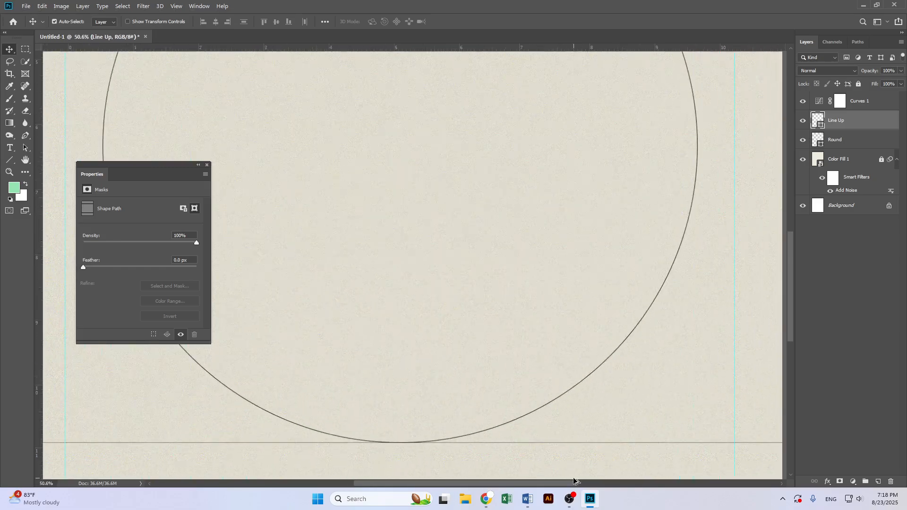
scroll(524, 439, down, 7)
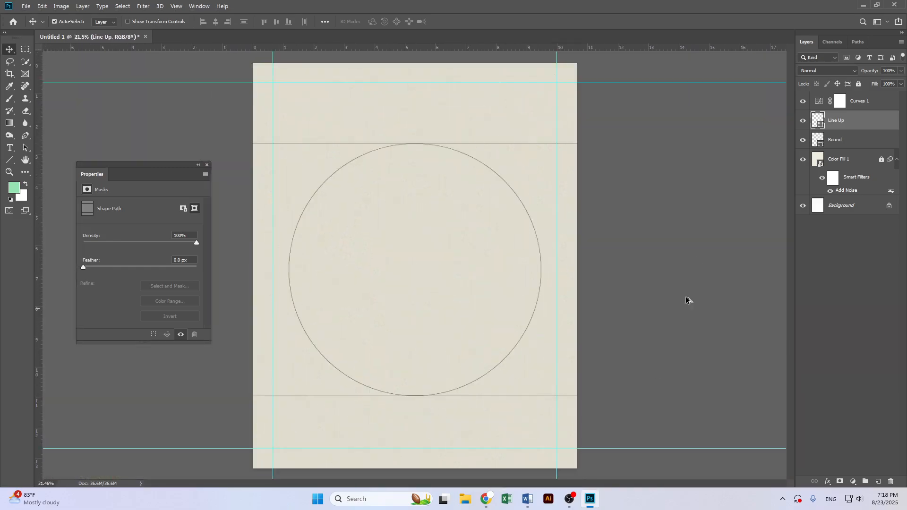
click(10, 160)
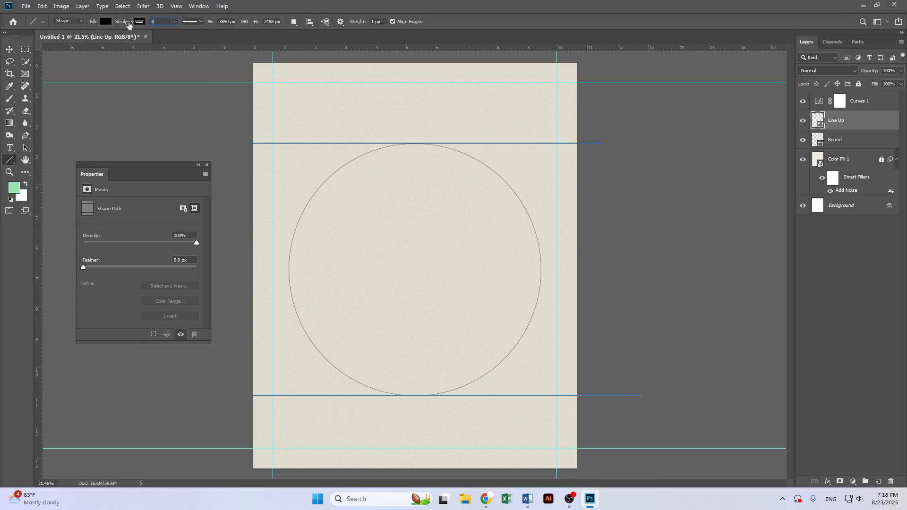
click(5, 49)
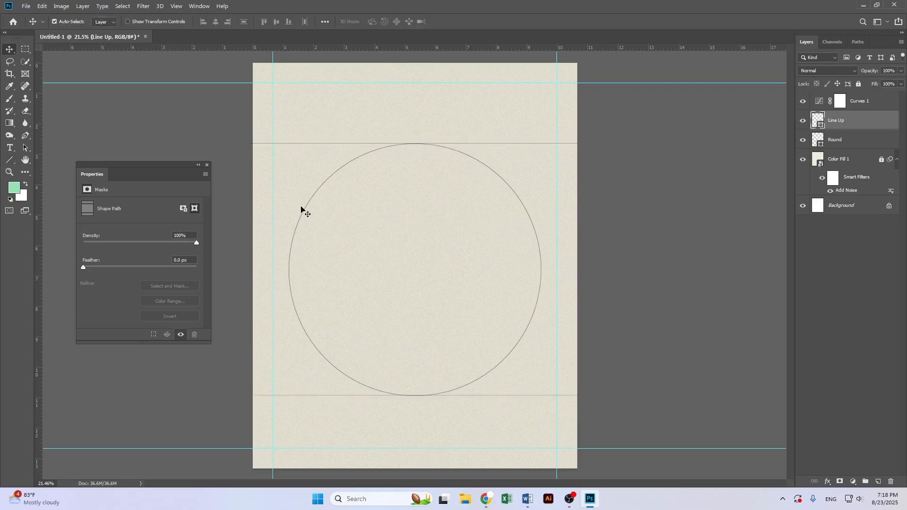
scroll(441, 344, up, 3)
drag(439, 356, 431, 298)
scroll(439, 300, up, 1)
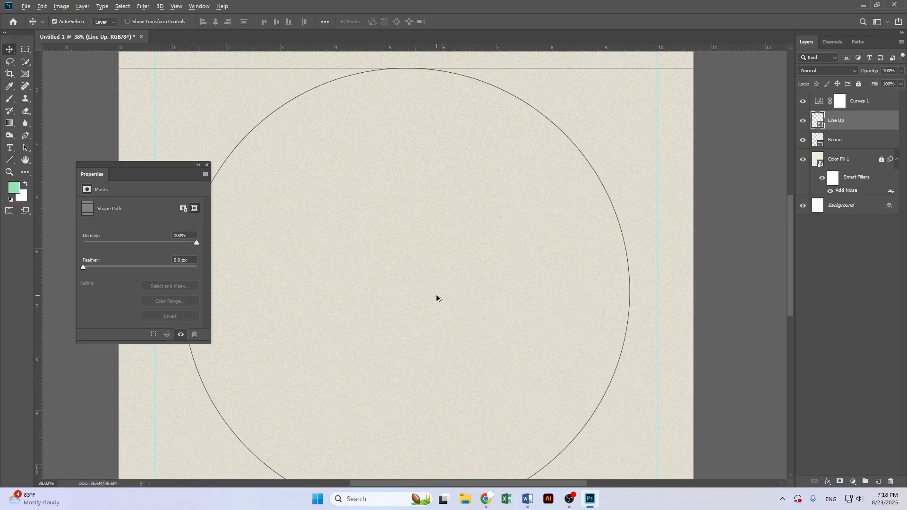
scroll(436, 302, down, 3)
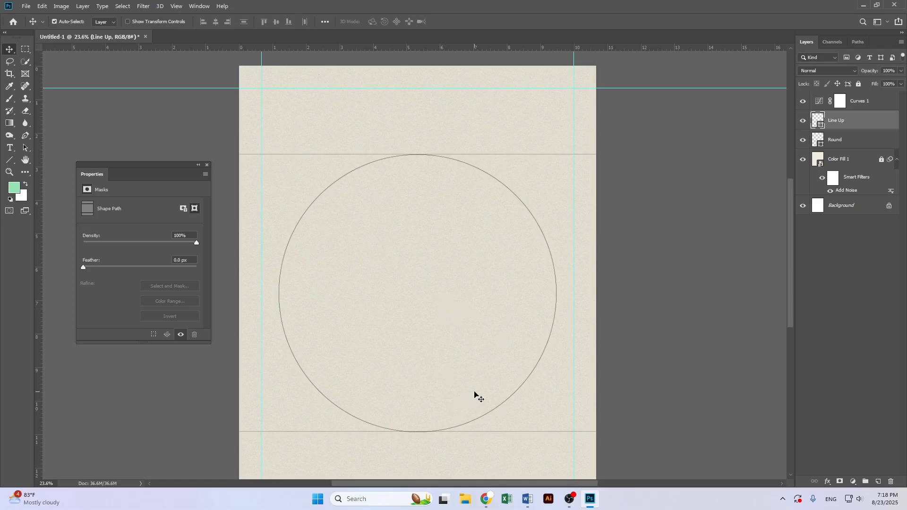
Place the downloaded shoe image 28112f46e3350155a605a6bdfee45b37 from Downloads as an embedded object
click(27, 8)
click(68, 185)
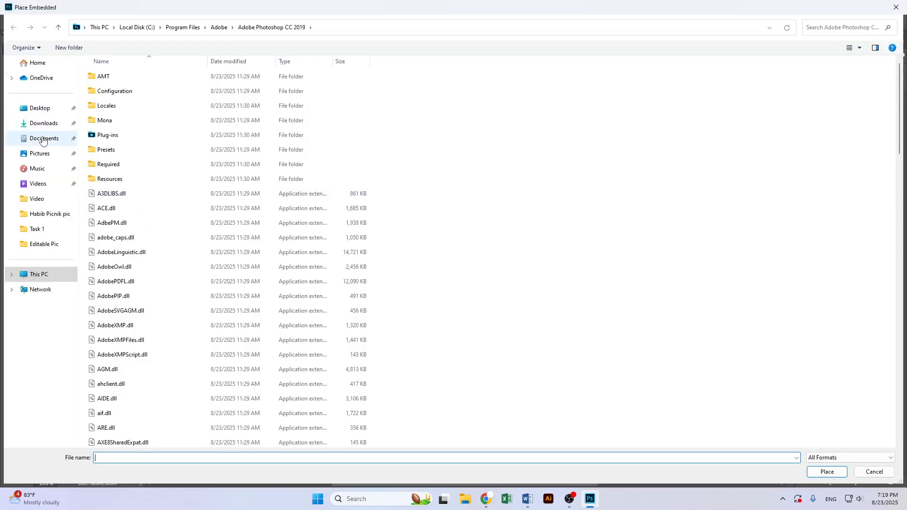
click(43, 123)
click(114, 103)
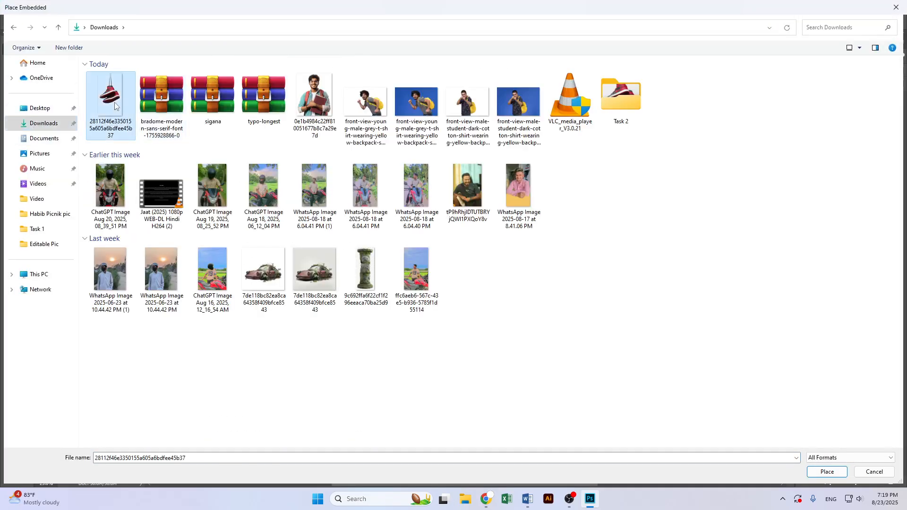
double_click(114, 106)
key(Return)
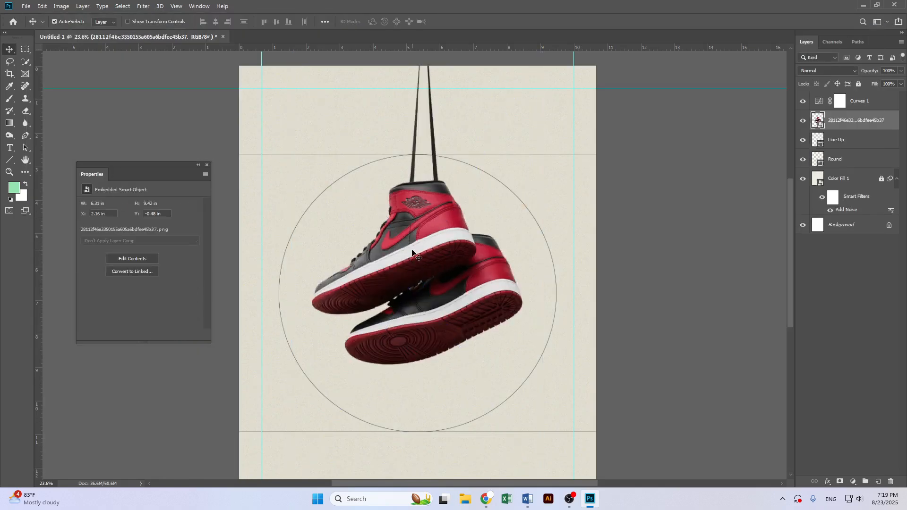
Scale the placed shoe image up to about 102% so the shoes fill the circle
scroll(417, 248, up, 1)
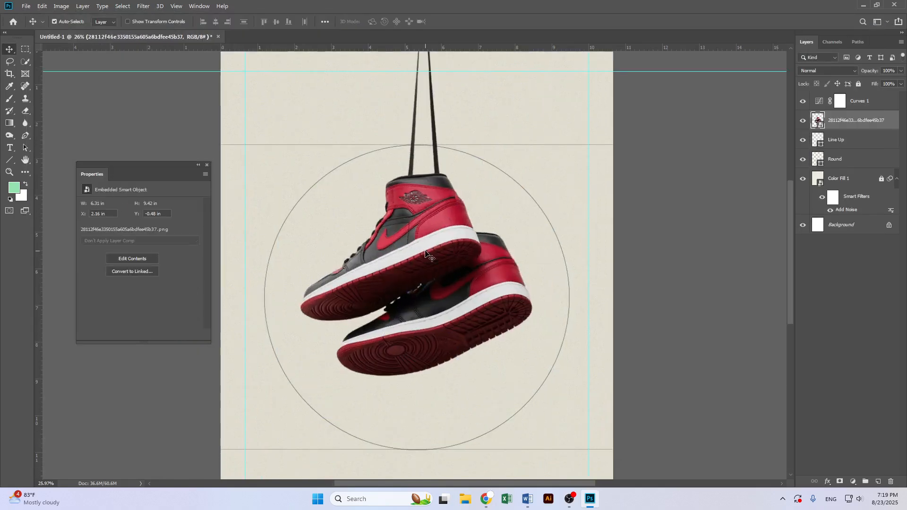
scroll(428, 255, down, 1)
key(ctrl+t)
scroll(429, 390, down, 4)
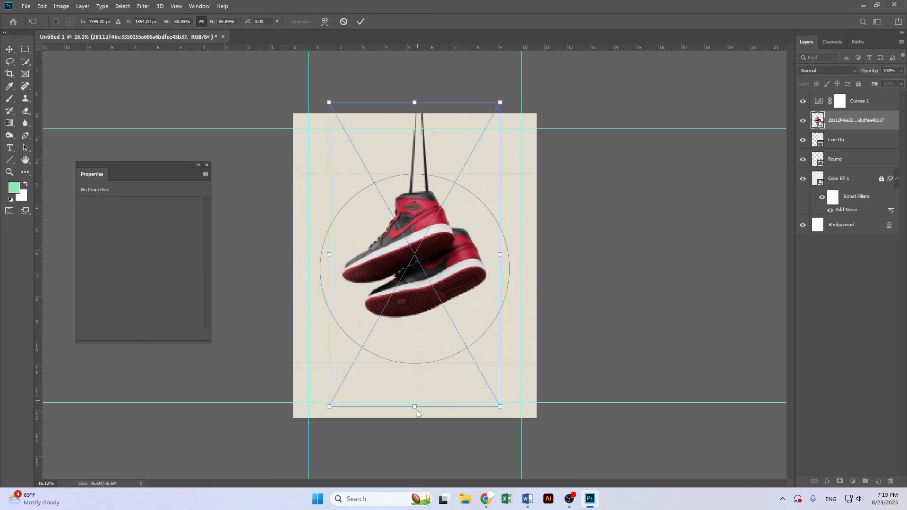
drag(413, 407, 397, 451)
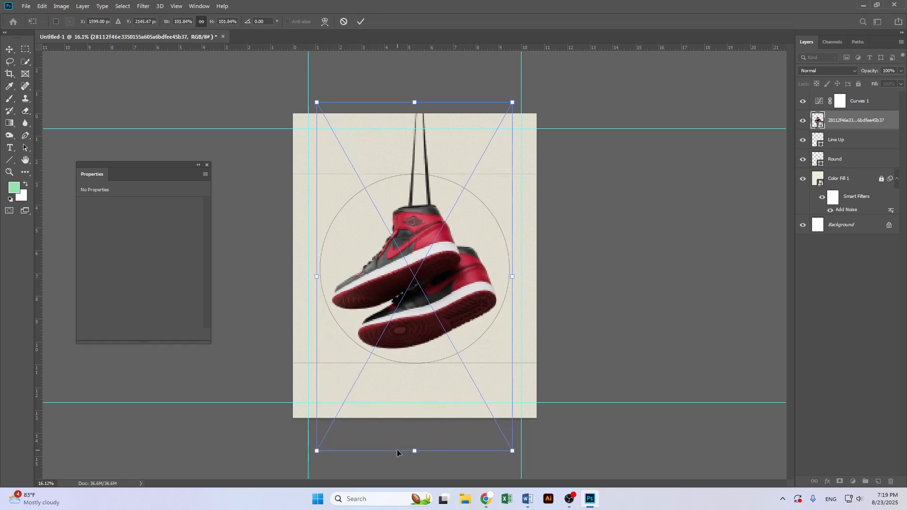
key(Return)
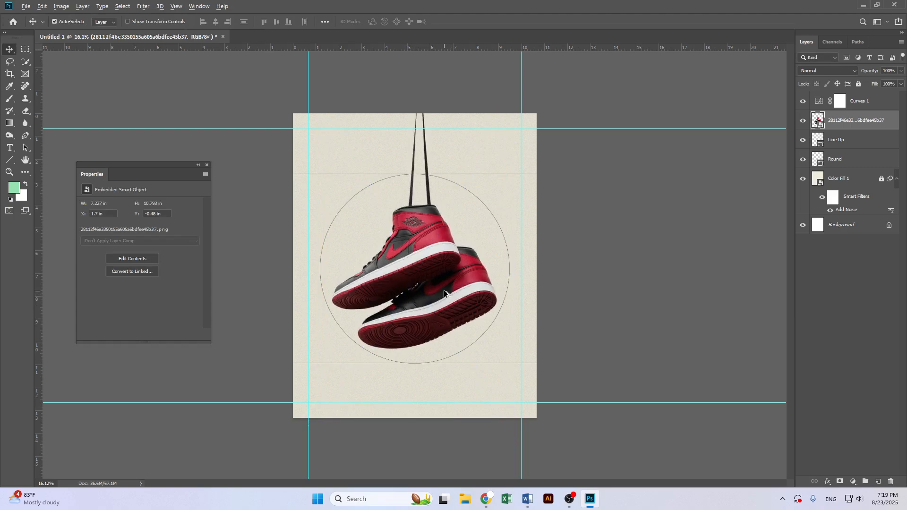
scroll(444, 292, up, 4)
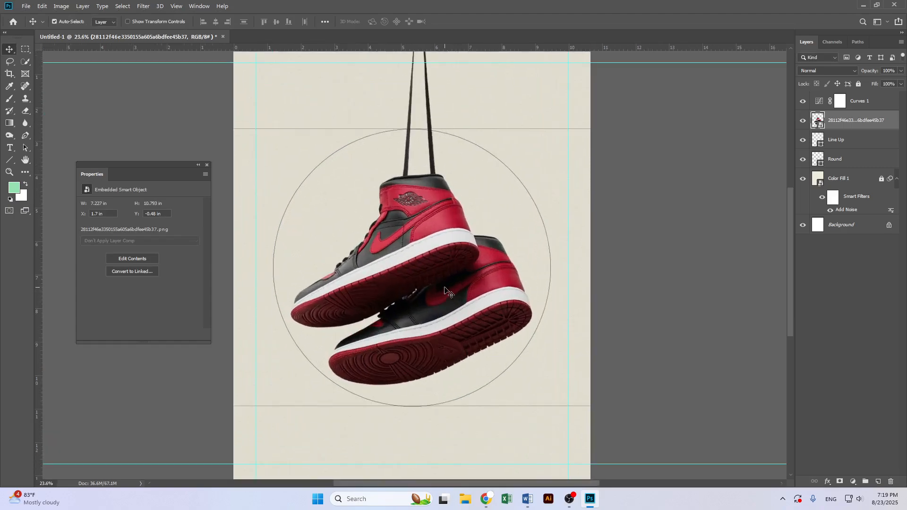
scroll(444, 290, down, 1)
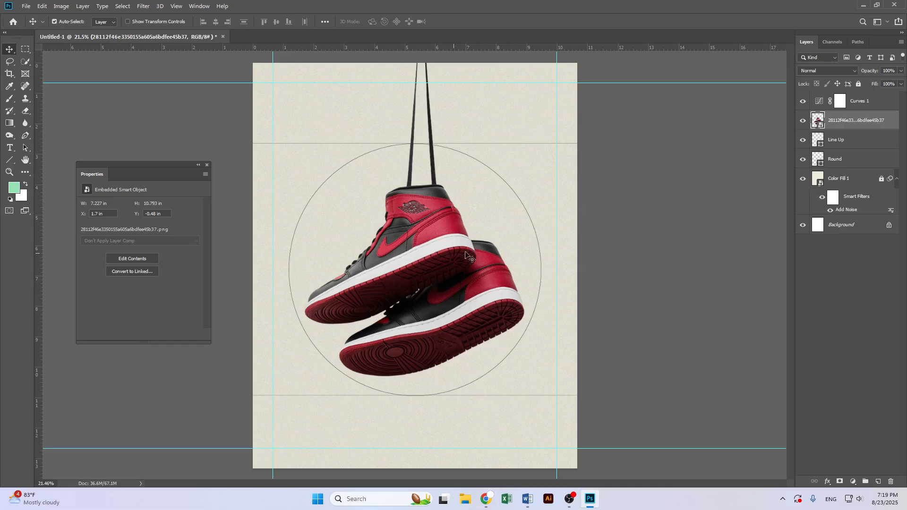
scroll(468, 287, down, 1)
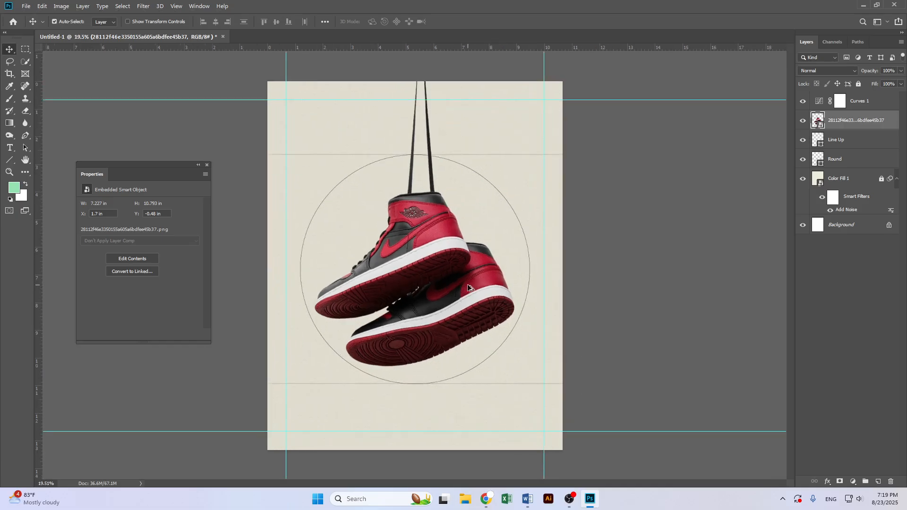
scroll(416, 278, up, 1)
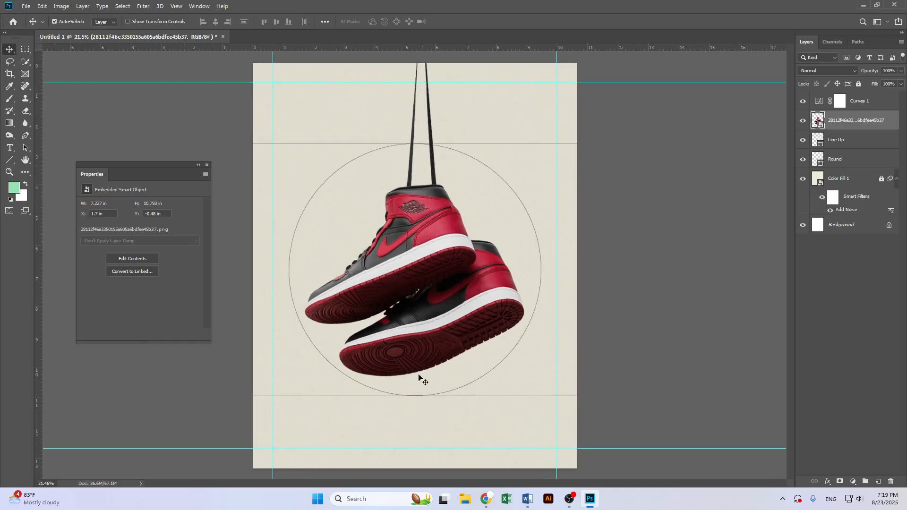
Switch to the browser and open Pinterest Nike shoe poster references in new tabs
click(487, 499)
click(179, 9)
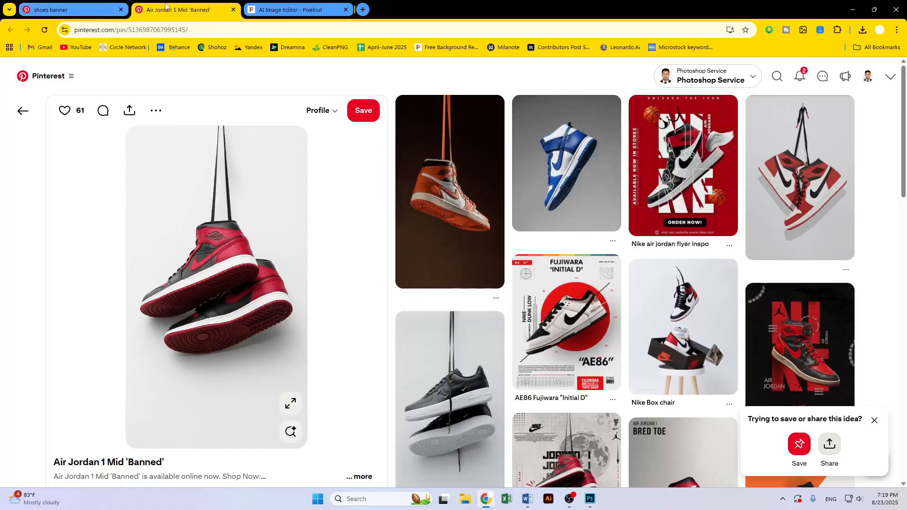
click(87, 6)
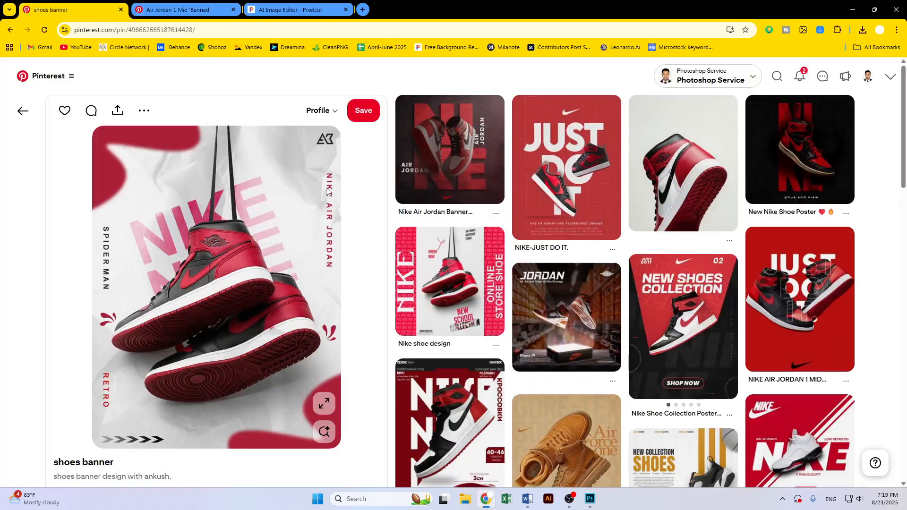
right_click(291, 174)
click(334, 186)
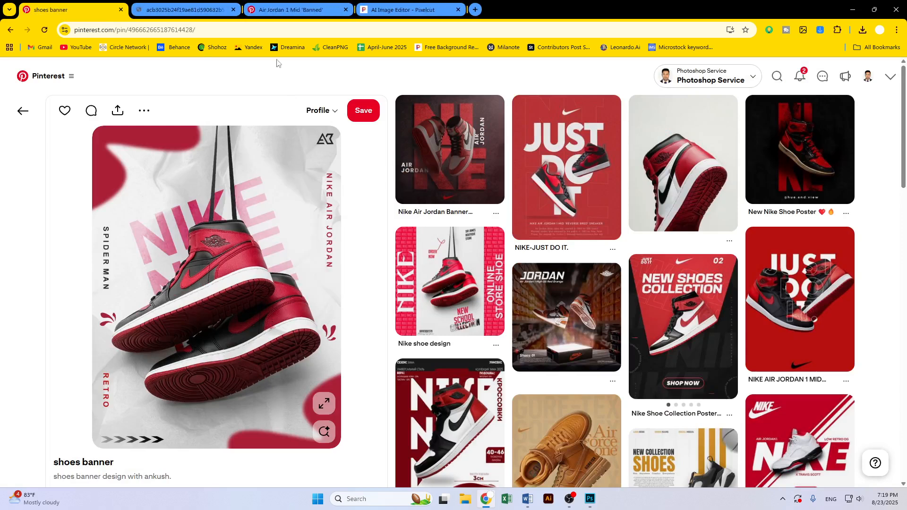
click(189, 9)
click(233, 10)
right_click(385, 105)
right_click(568, 141)
click(597, 154)
click(184, 10)
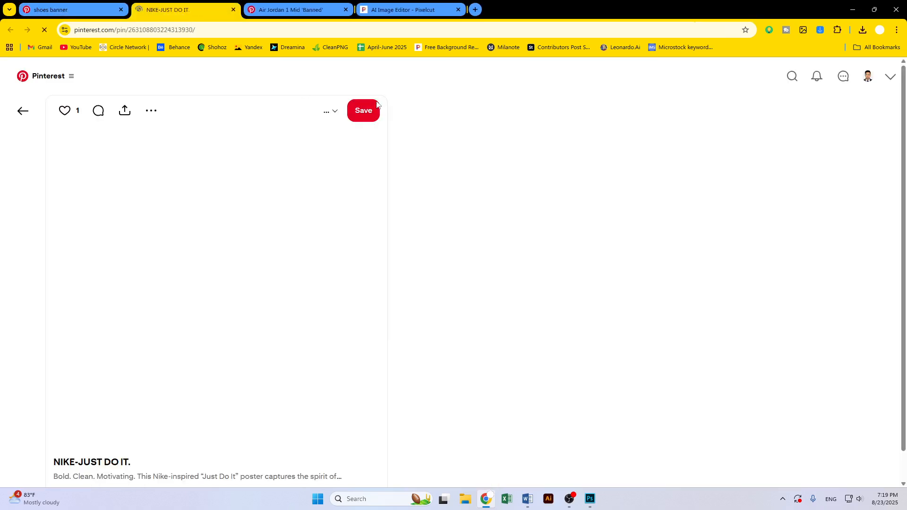
Search Pinterest for paper texture and open a white crumpled paper sheet pin
click(800, 75)
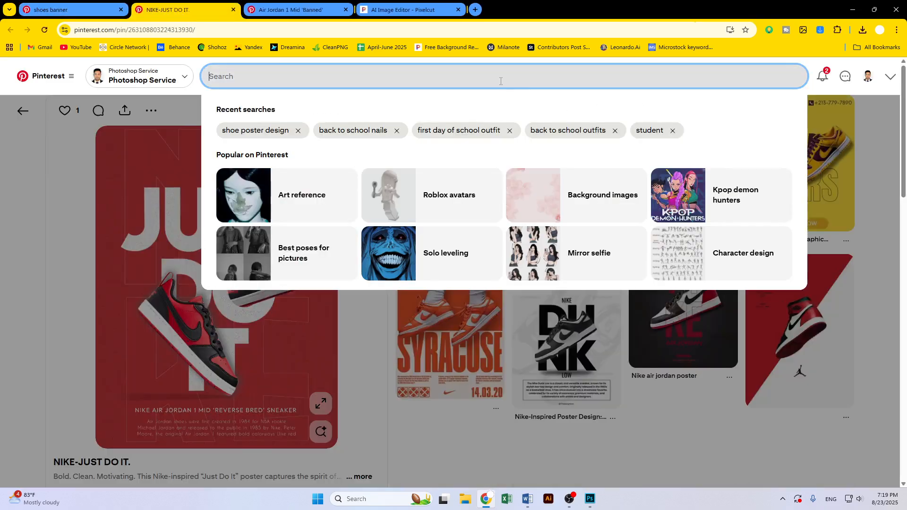
text(pap)
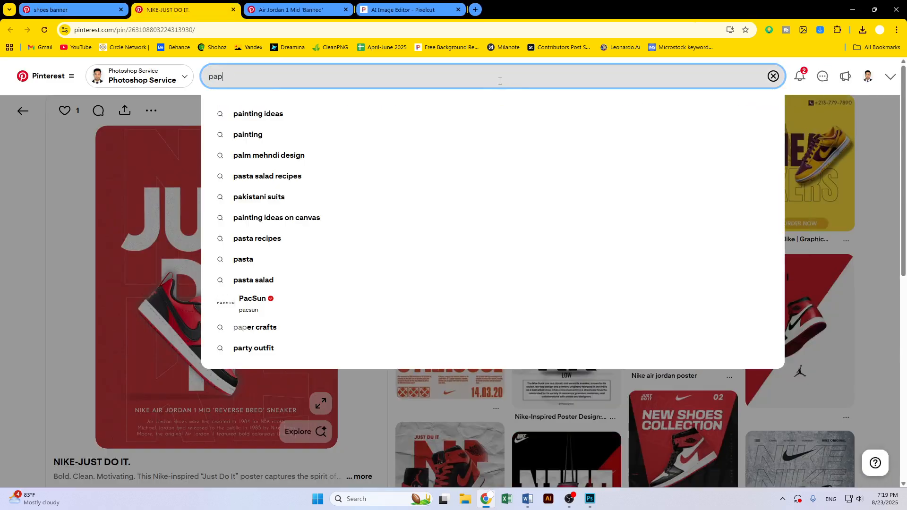
text(er textur)
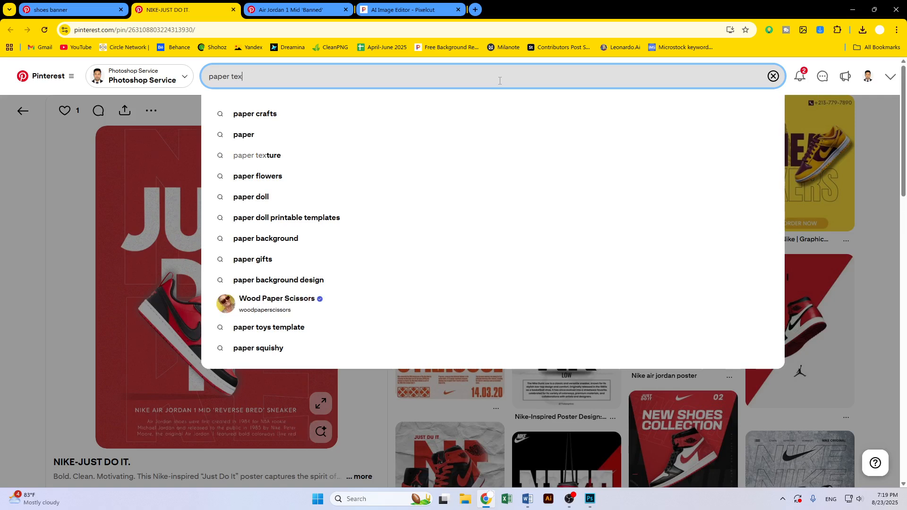
text(e)
key(Return)
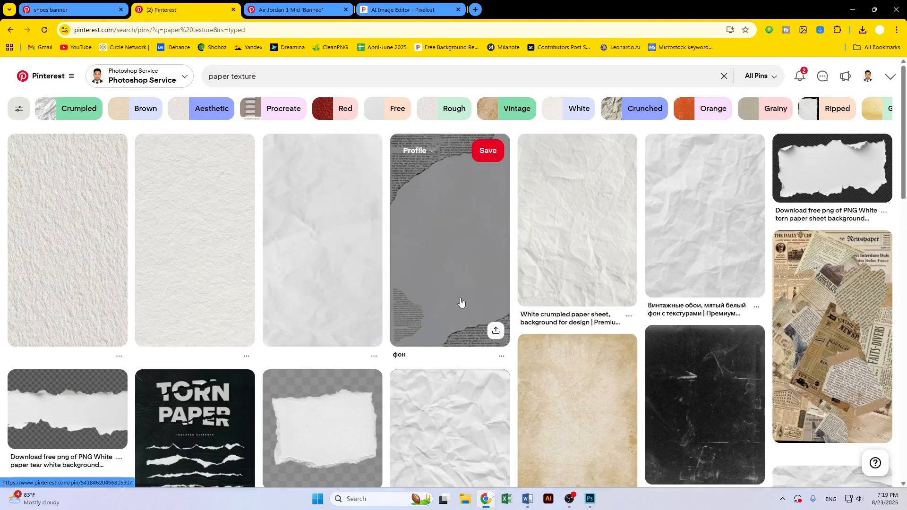
click(598, 243)
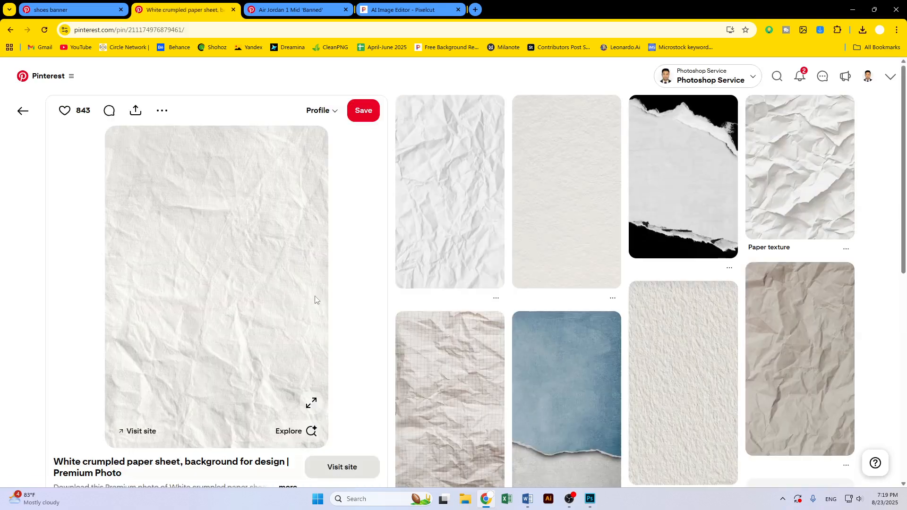
Browse the related paper texture pins and open a brown crumpled paper pin
scroll(587, 294, down, 2)
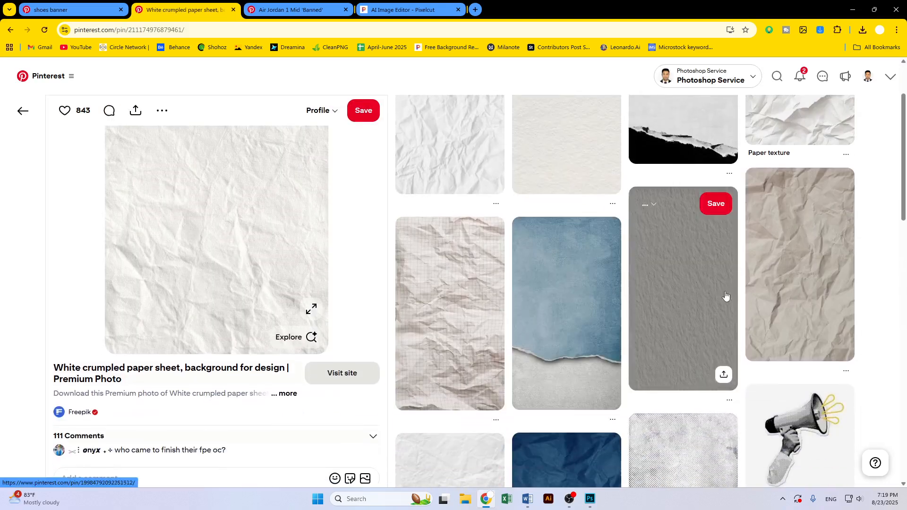
scroll(617, 308, down, 8)
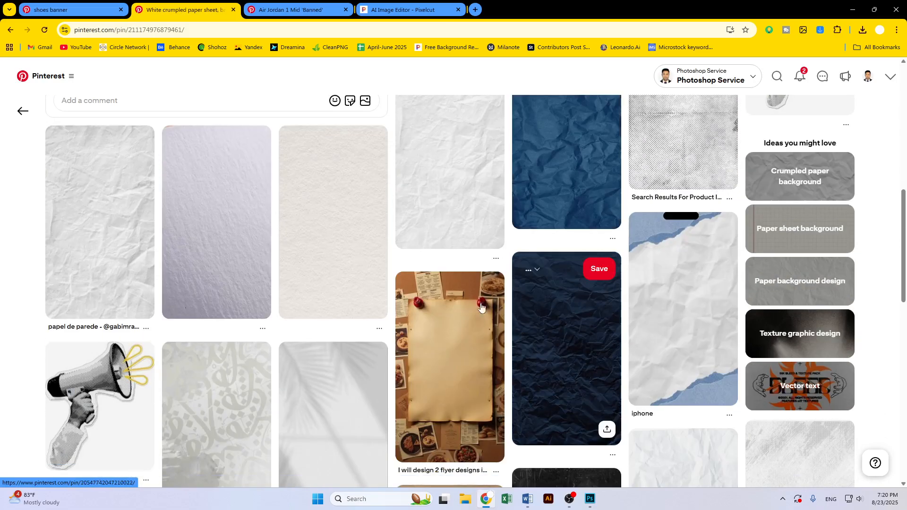
scroll(358, 259, down, 4)
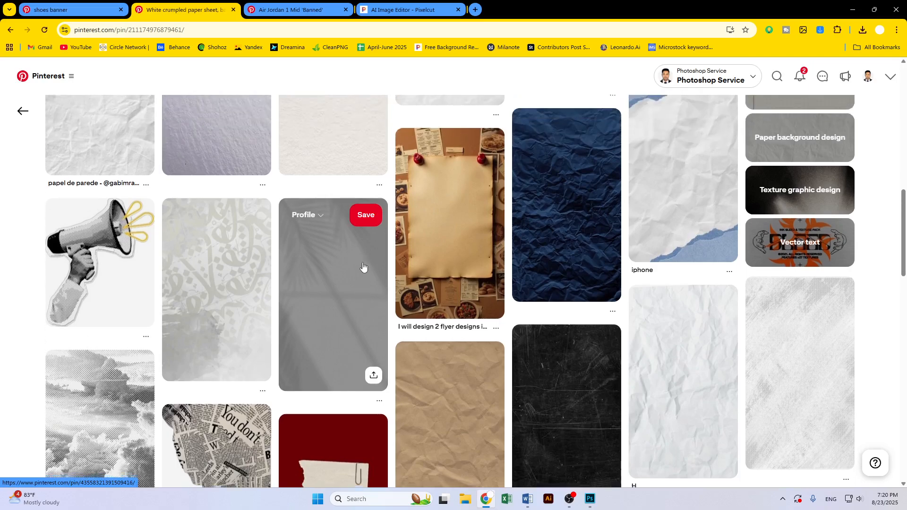
scroll(364, 264, down, 7)
scroll(367, 268, down, 8)
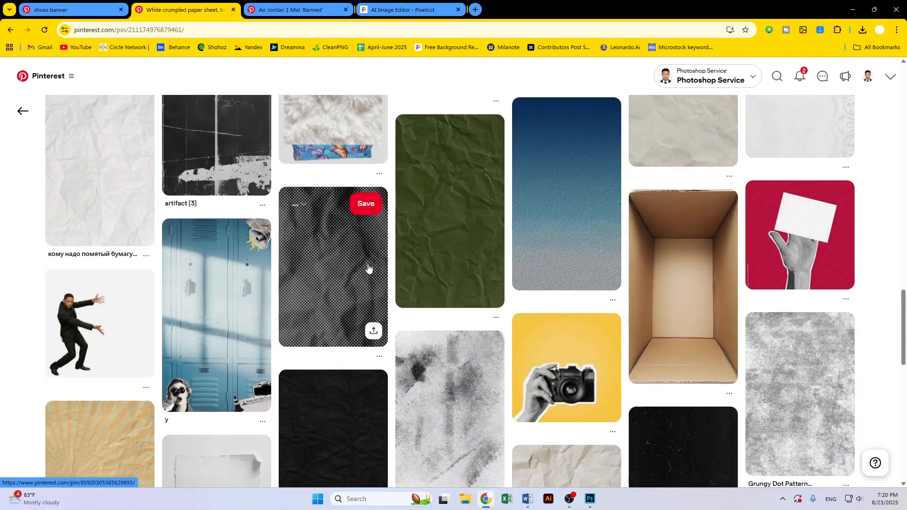
scroll(368, 268, down, 4)
scroll(369, 270, down, 10)
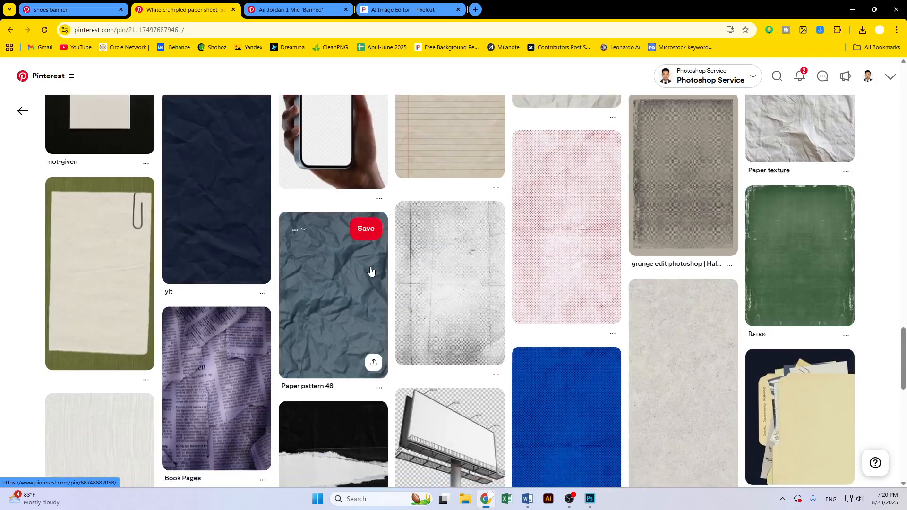
scroll(371, 271, down, 10)
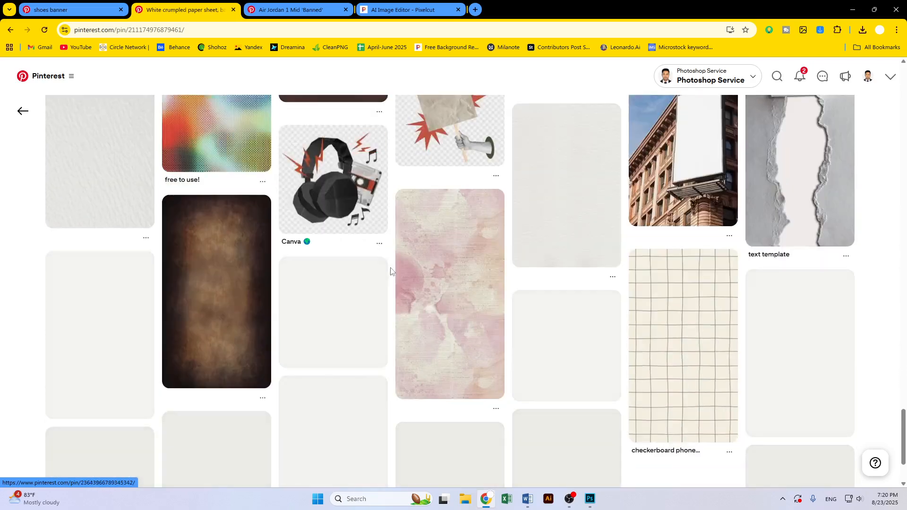
scroll(128, 273, down, 3)
click(124, 271)
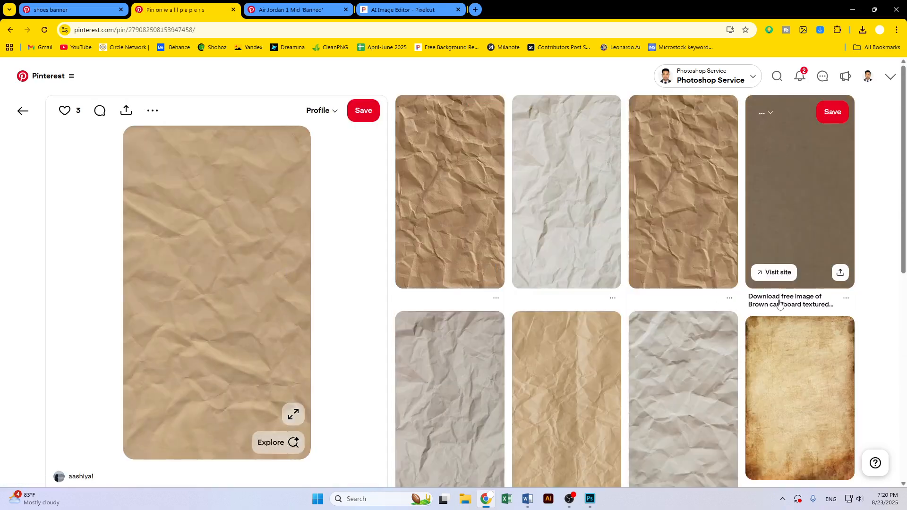
Browse more paper textures, return to the white paper pin, and open a sunburst crumpled paper pin
scroll(810, 355, down, 10)
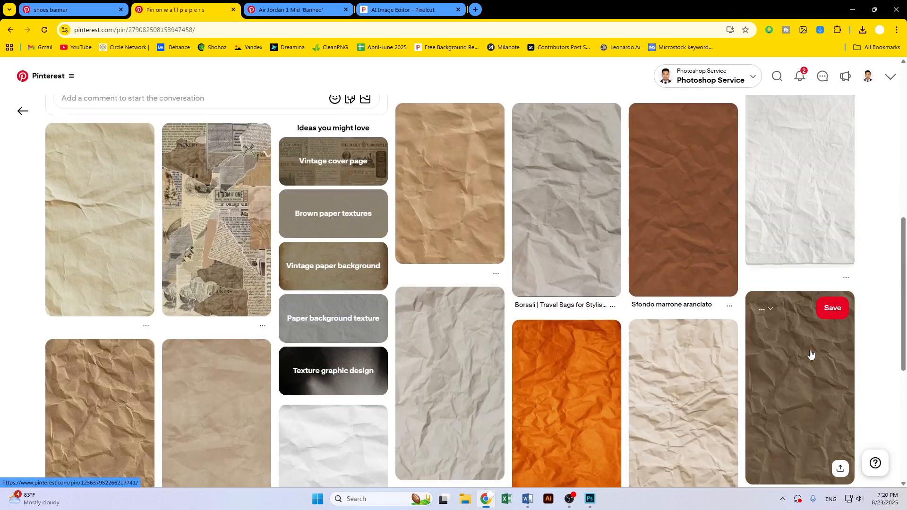
scroll(751, 355, down, 3)
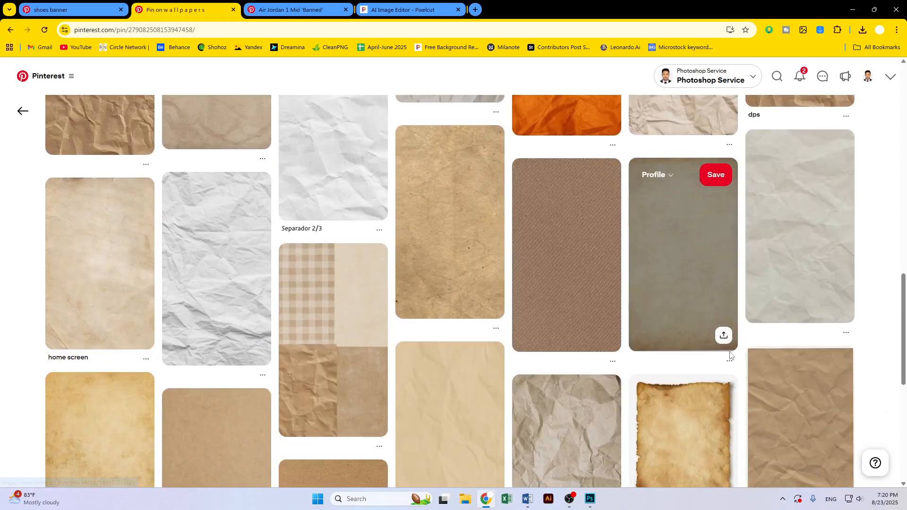
scroll(730, 354, down, 2)
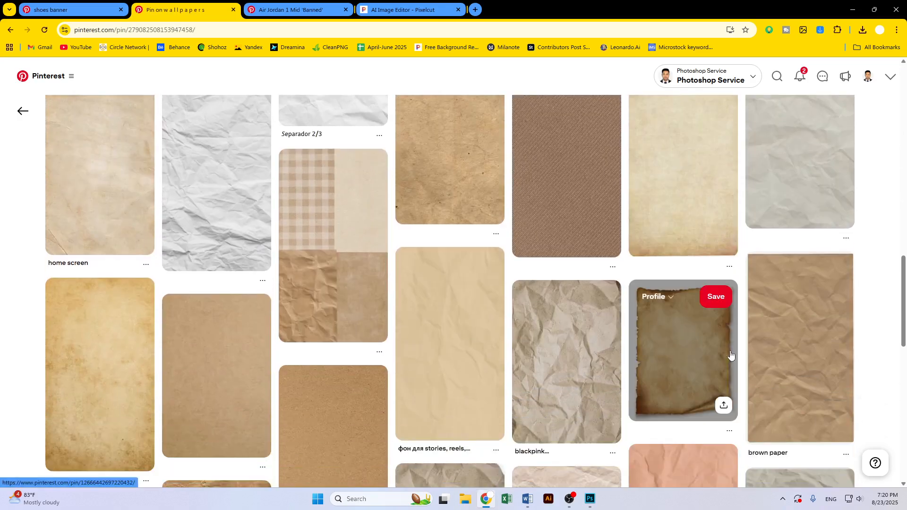
scroll(731, 355, down, 8)
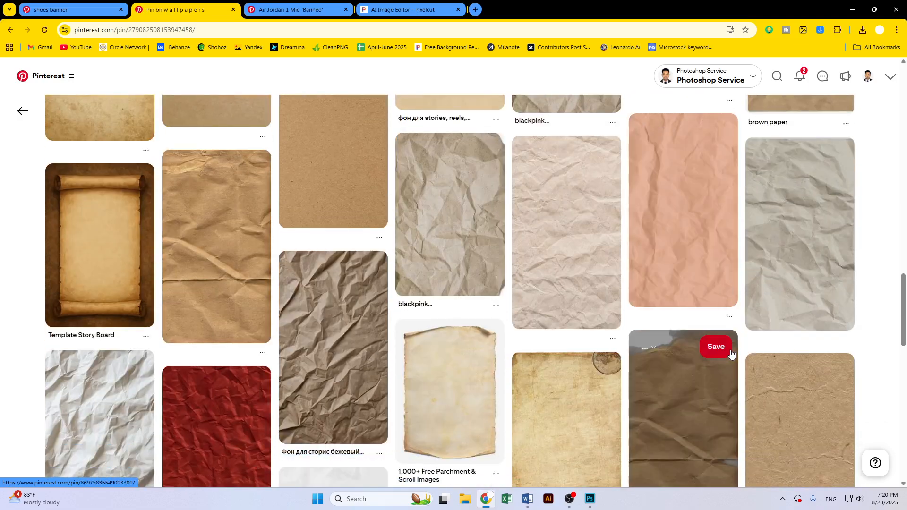
scroll(731, 354, down, 3)
scroll(731, 354, up, 4)
scroll(731, 355, down, 8)
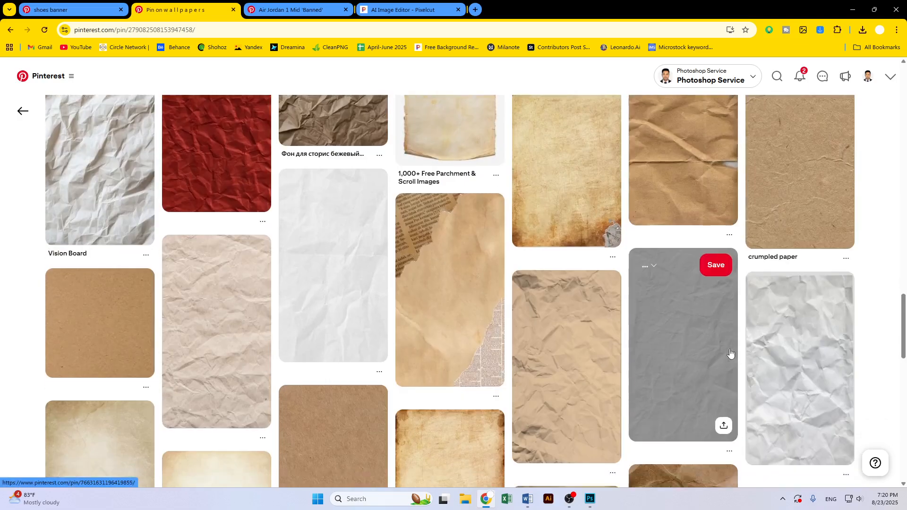
scroll(730, 352, down, 5)
scroll(730, 352, down, 3)
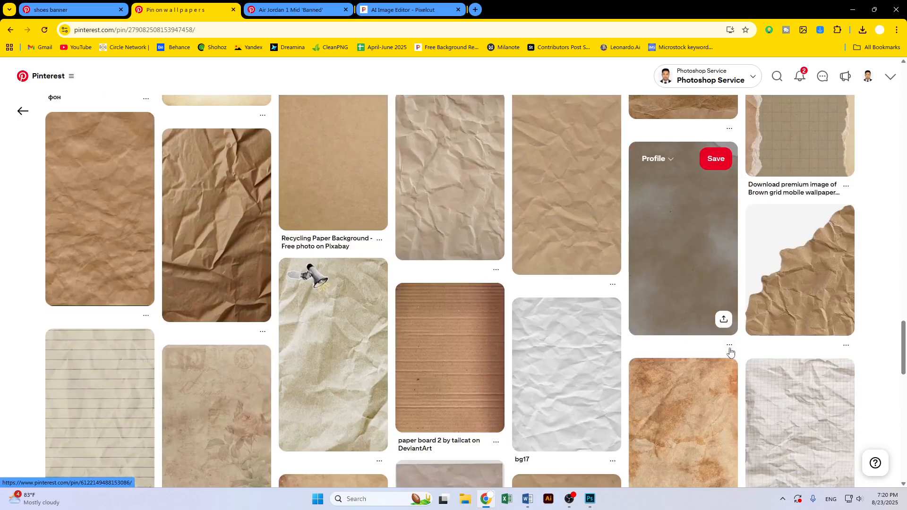
scroll(731, 352, down, 3)
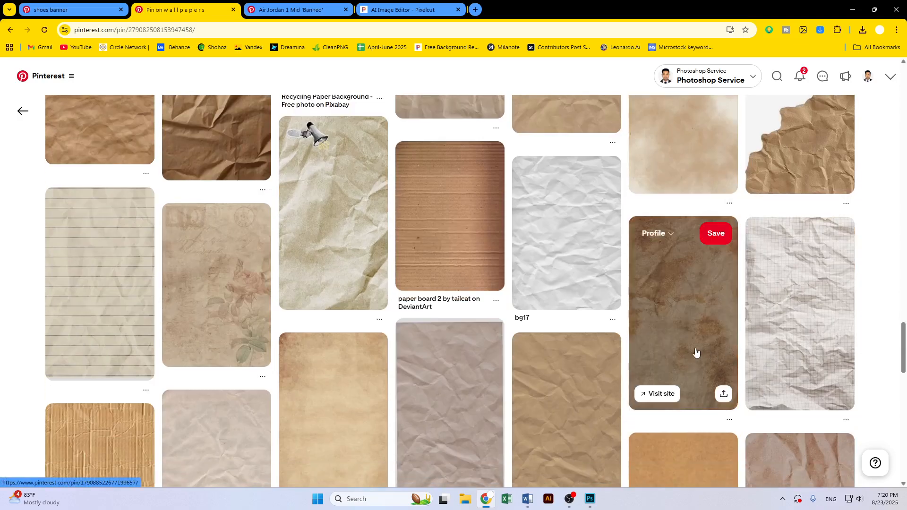
scroll(706, 352, down, 5)
scroll(567, 343, down, 4)
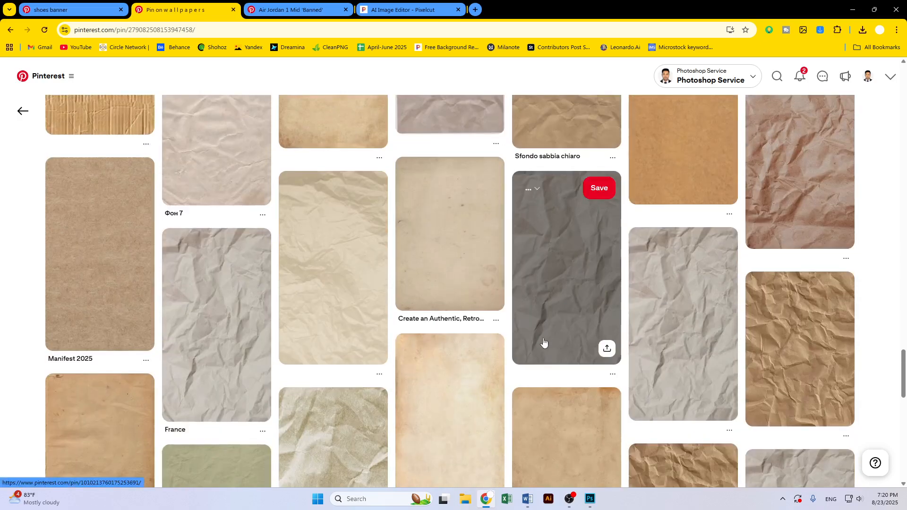
scroll(543, 343, down, 8)
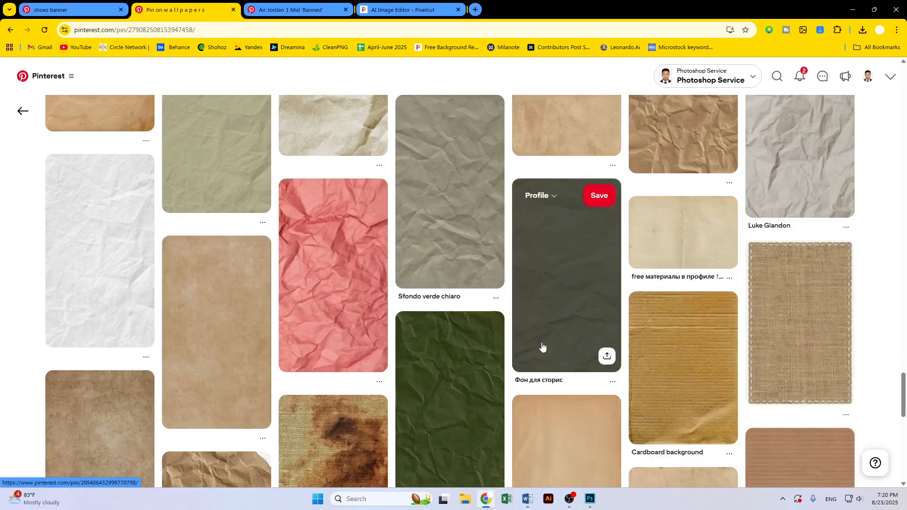
scroll(543, 344, down, 3)
scroll(545, 348, down, 4)
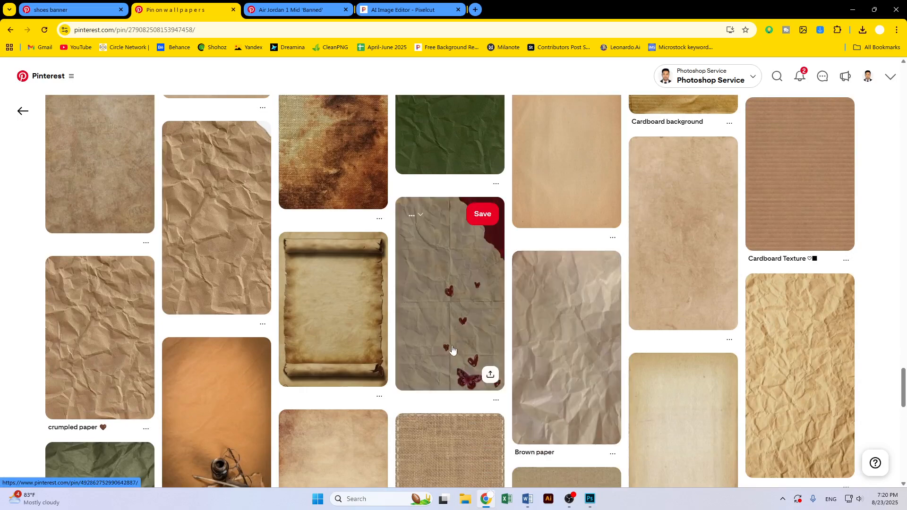
scroll(331, 348, down, 5)
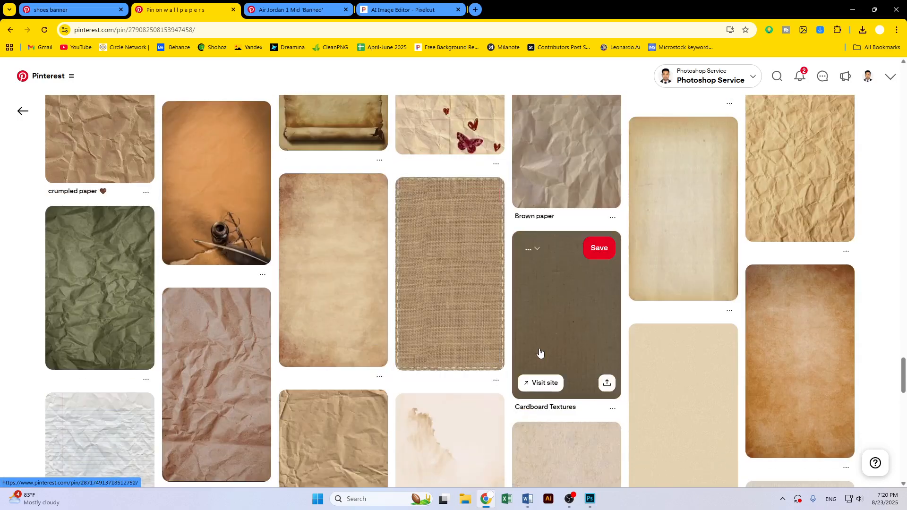
scroll(540, 352, down, 11)
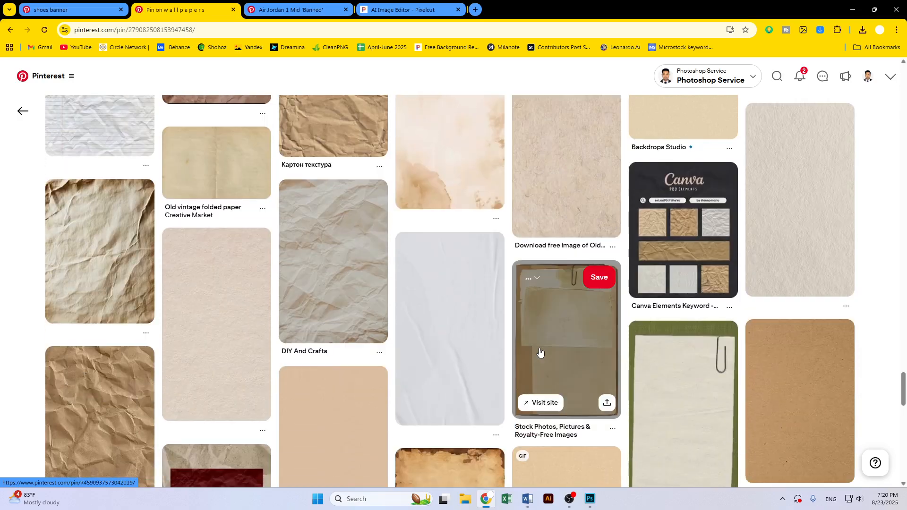
scroll(540, 353, down, 11)
scroll(685, 335, down, 3)
scroll(693, 327, down, 4)
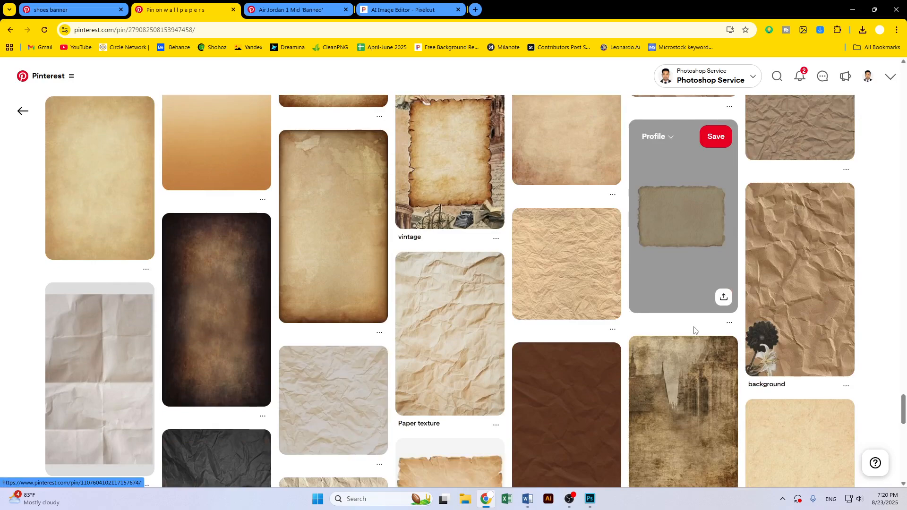
scroll(804, 283, down, 5)
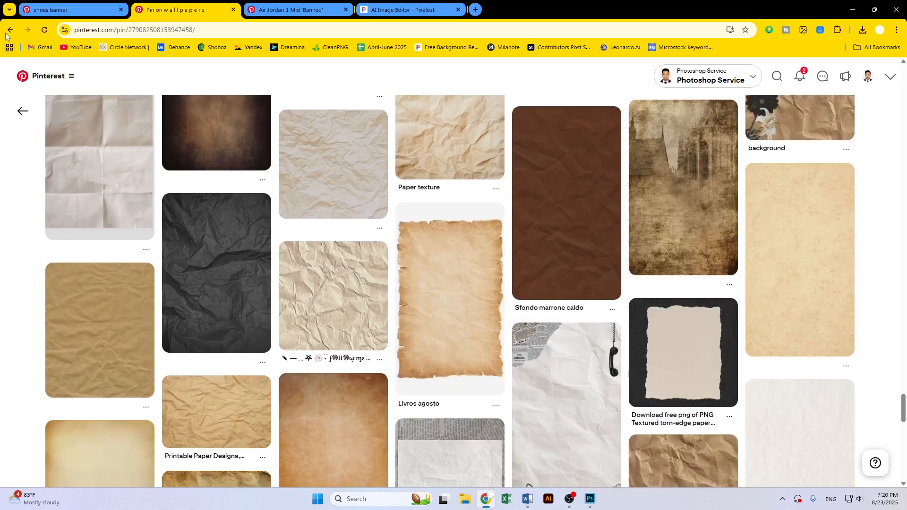
click(10, 30)
scroll(518, 285, up, 10)
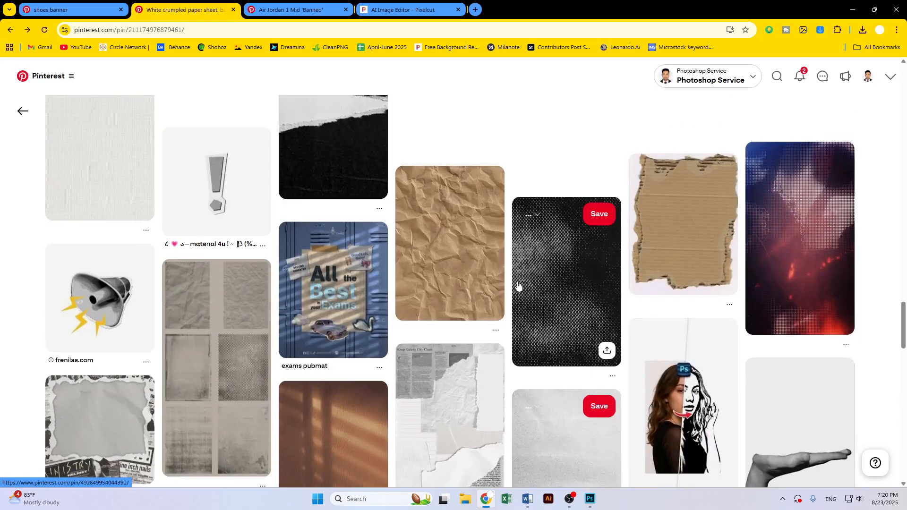
scroll(519, 285, up, 15)
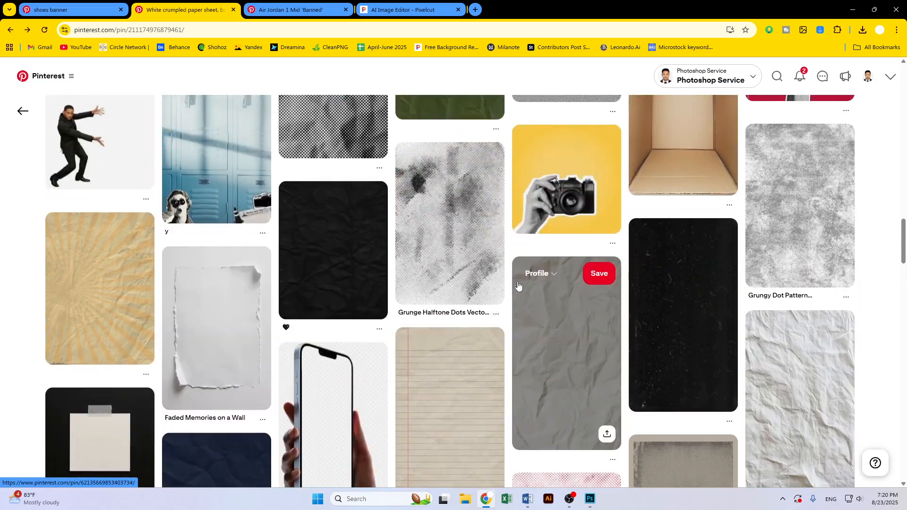
scroll(518, 286, down, 10)
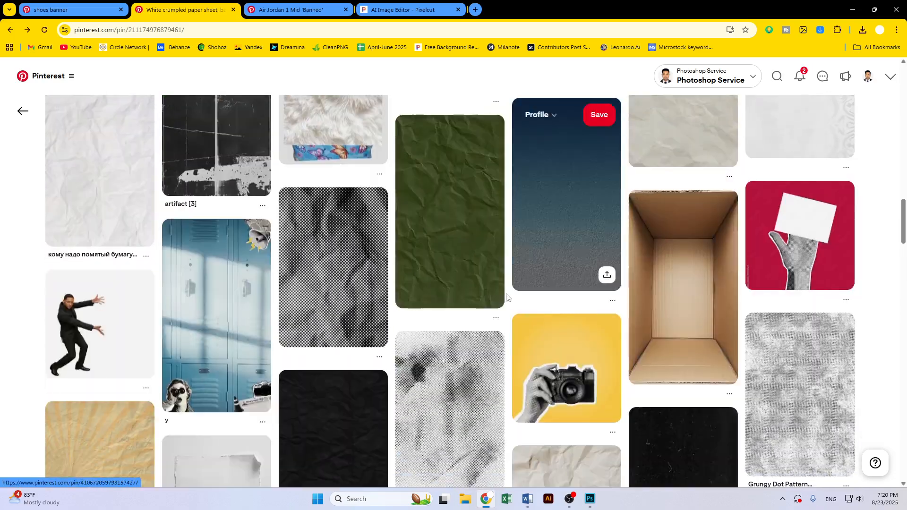
click(78, 263)
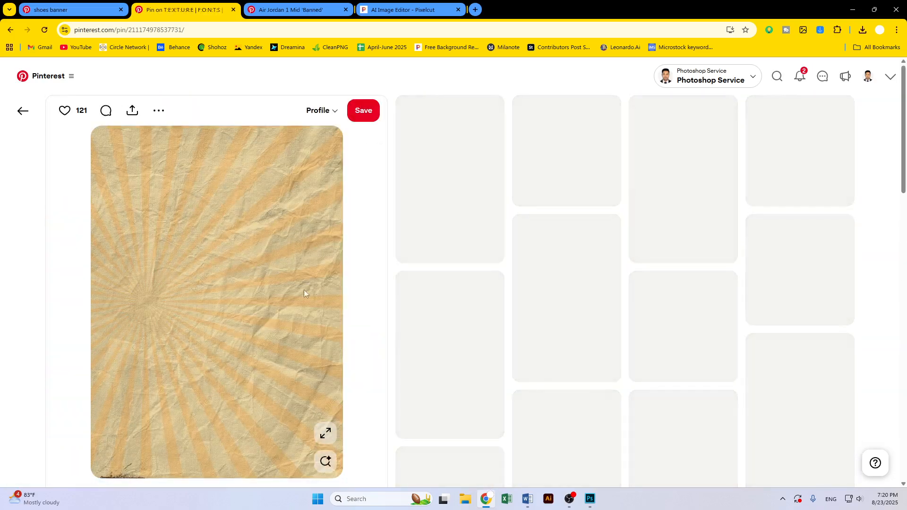
Copy the sunburst crumpled paper image to the clipboard
right_click(259, 250)
click(308, 279)
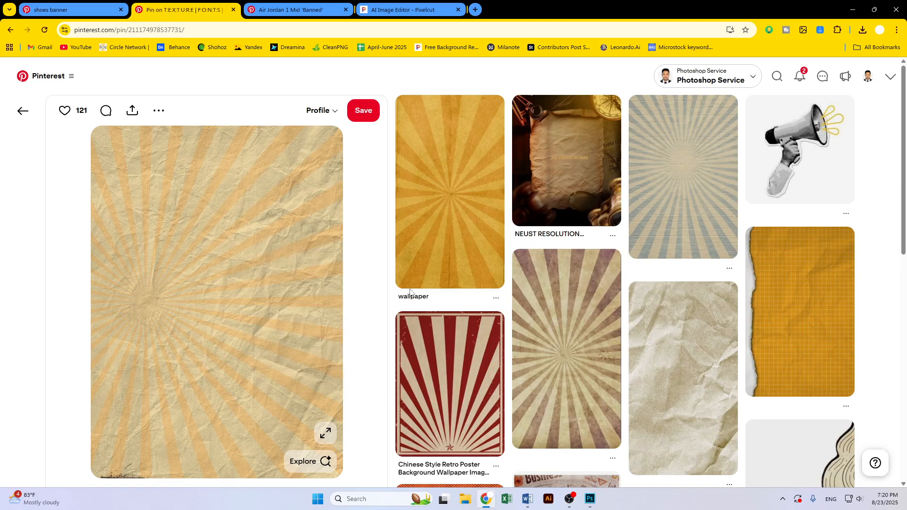
click(373, 239)
right_click(282, 229)
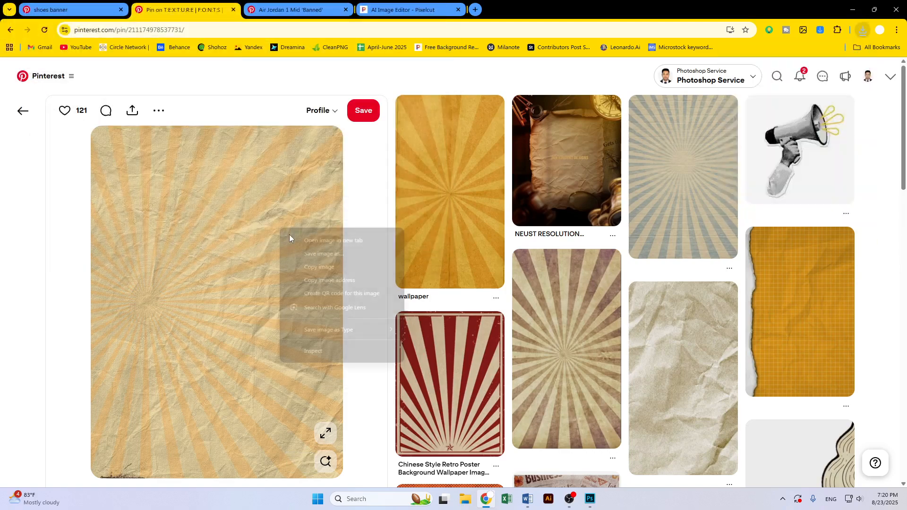
click(302, 262)
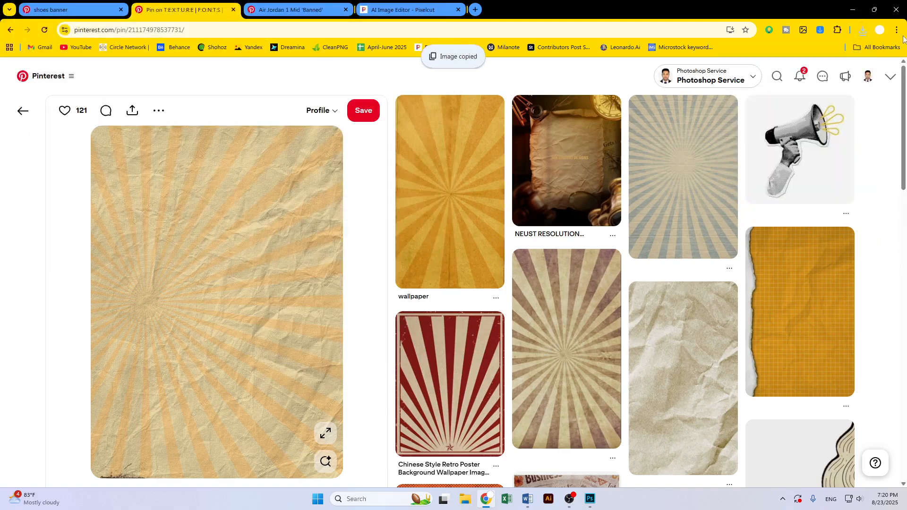
Switch back to Photoshop and paste the paper image as a new layer above the Color Fill 1 layer
click(853, 10)
click(853, 182)
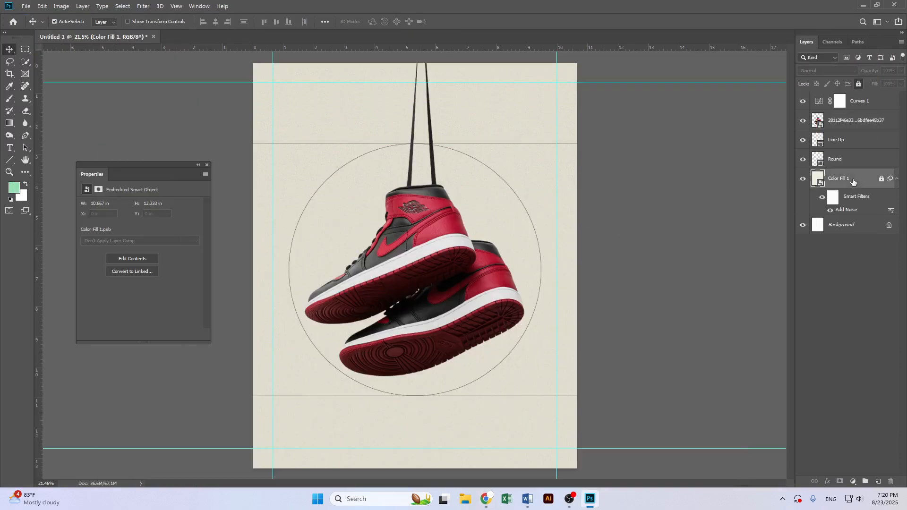
key(ctrl+v)
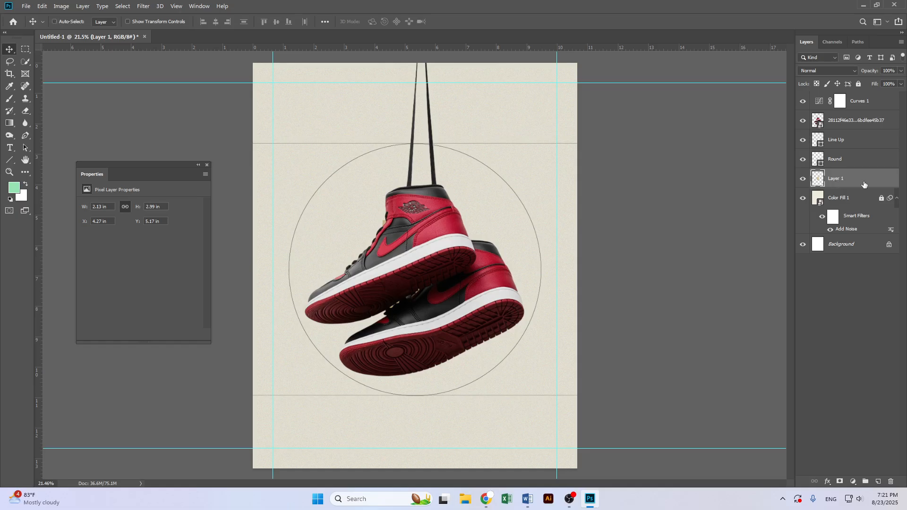
Convert the pasted paper layer to a smart object and scale it up to cover the whole canvas
right_click(848, 182)
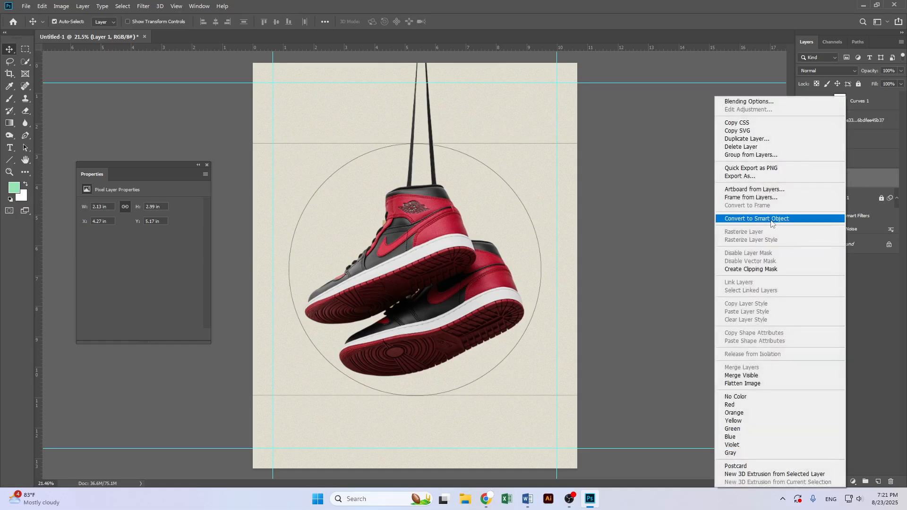
click(744, 169)
key(ctrl+t)
drag(452, 270, 583, 271)
key(Return)
key(ctrl+minus)
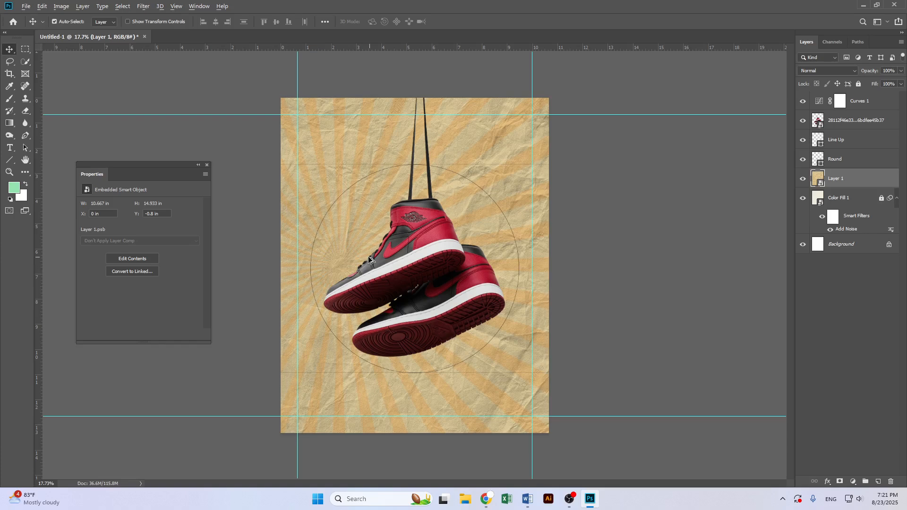
key(ctrl+plus)
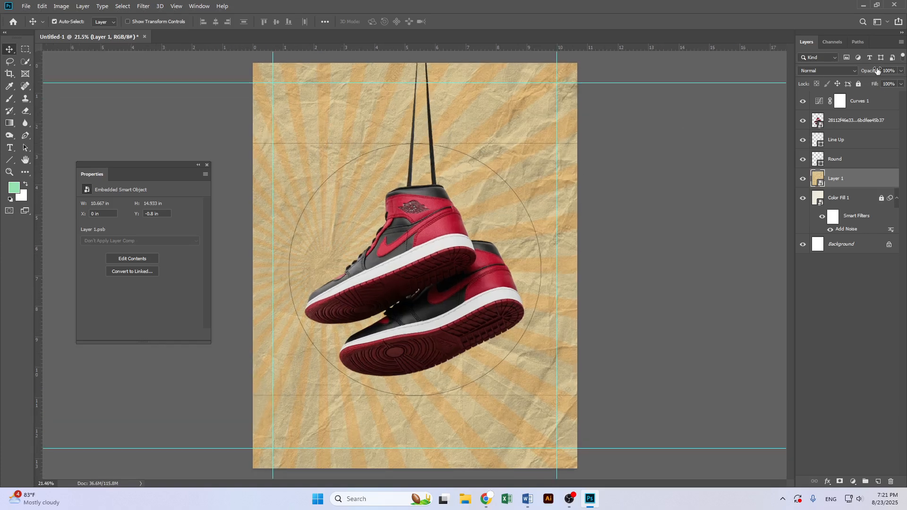
Set the paper texture layer's opacity to 30%
text(0)
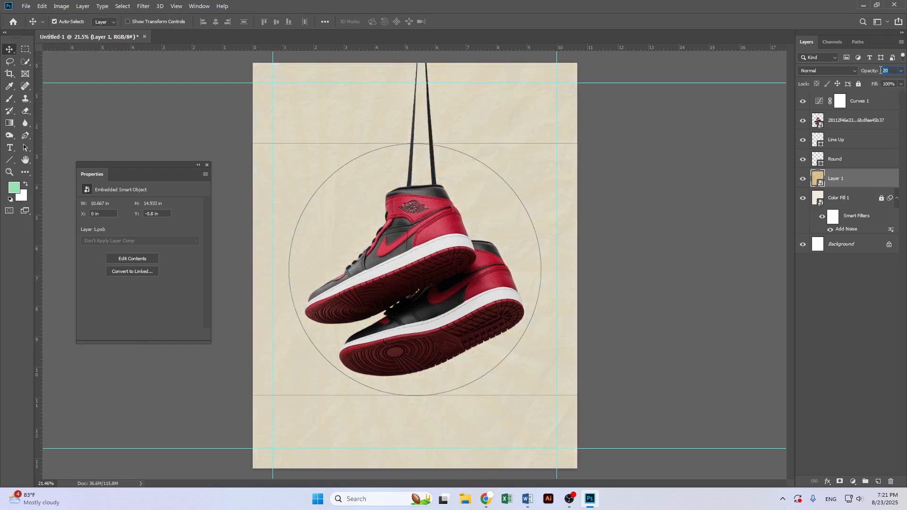
text(30)
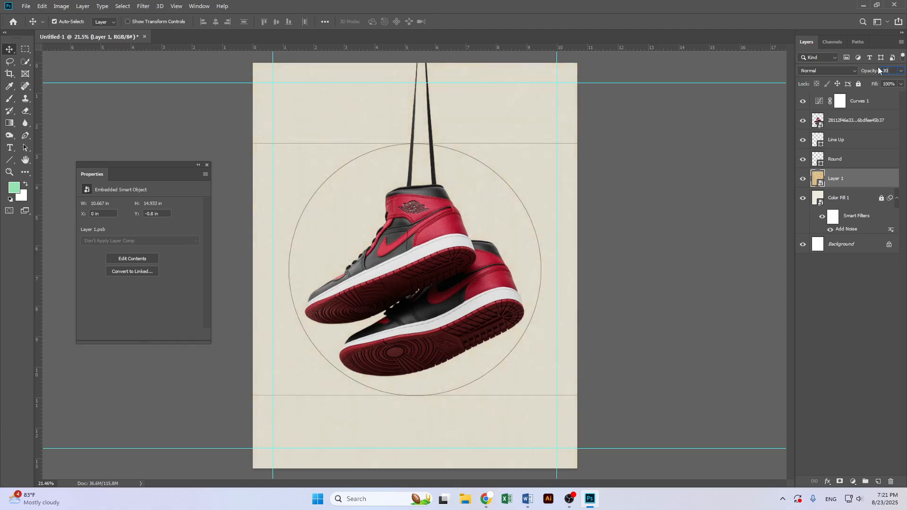
Set the paper texture layer's fill and opacity both to 50%
click(895, 84)
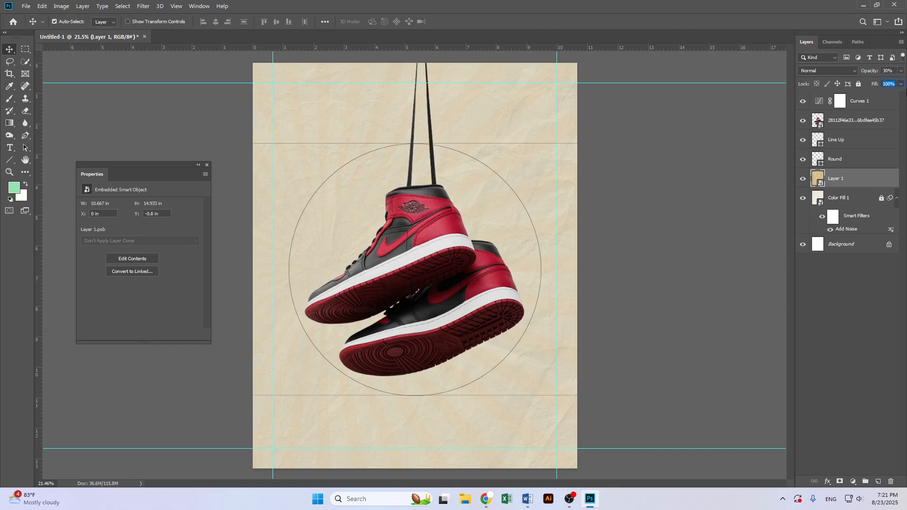
text(50)
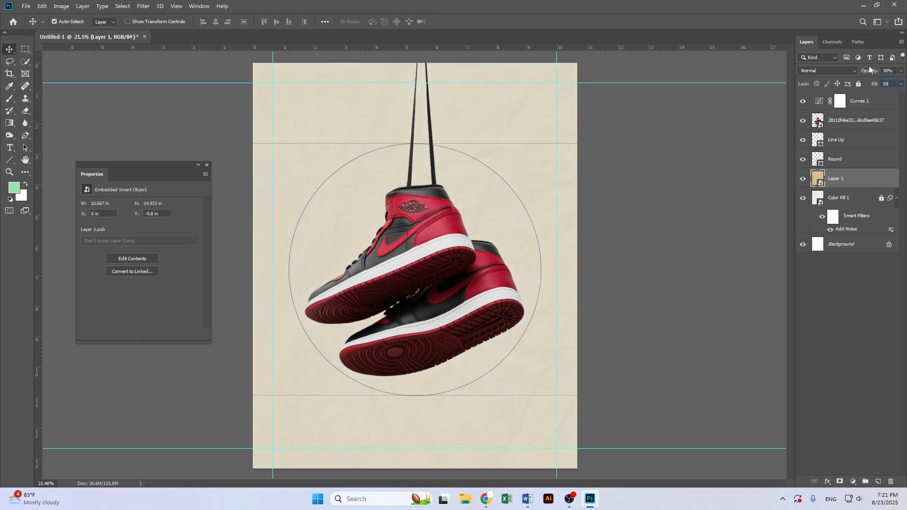
text(50)
Apply a Gaussian Blur filter with a small radius to the paper texture layer
click(144, 5)
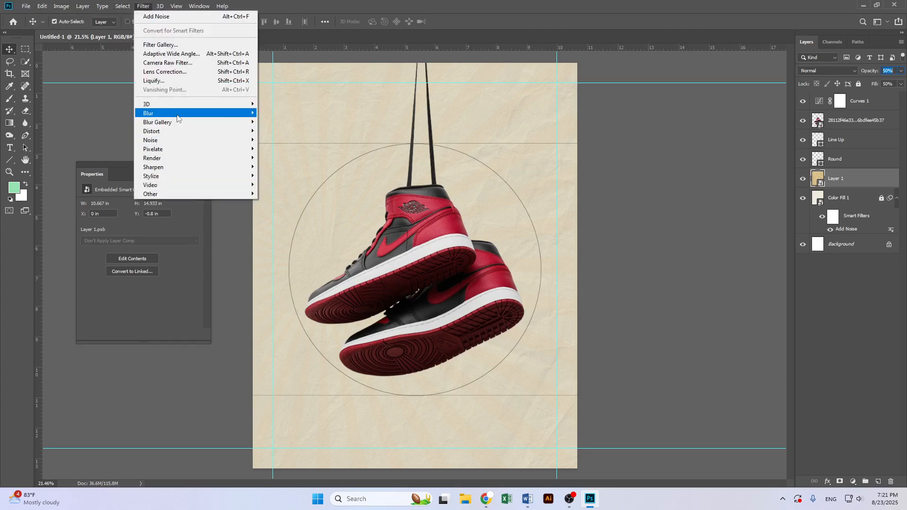
mouse_move(177, 118)
click(291, 149)
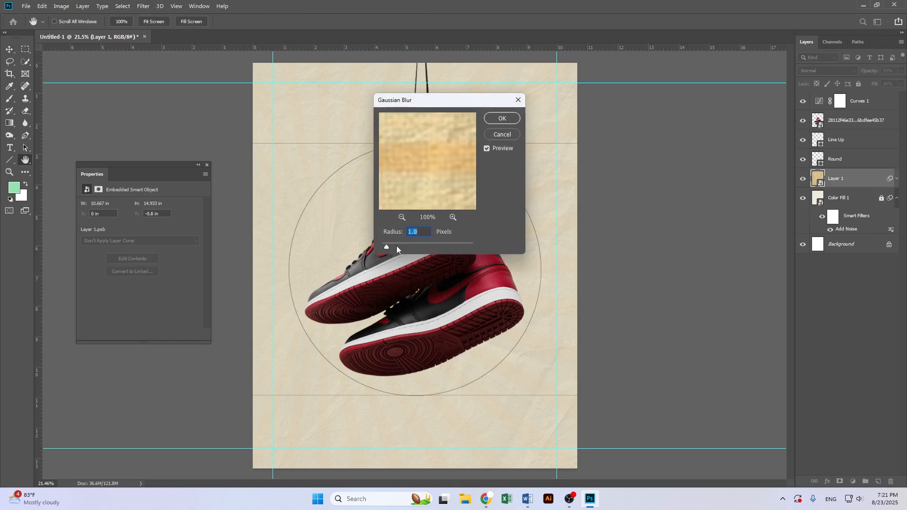
drag(396, 245, 408, 246)
click(501, 118)
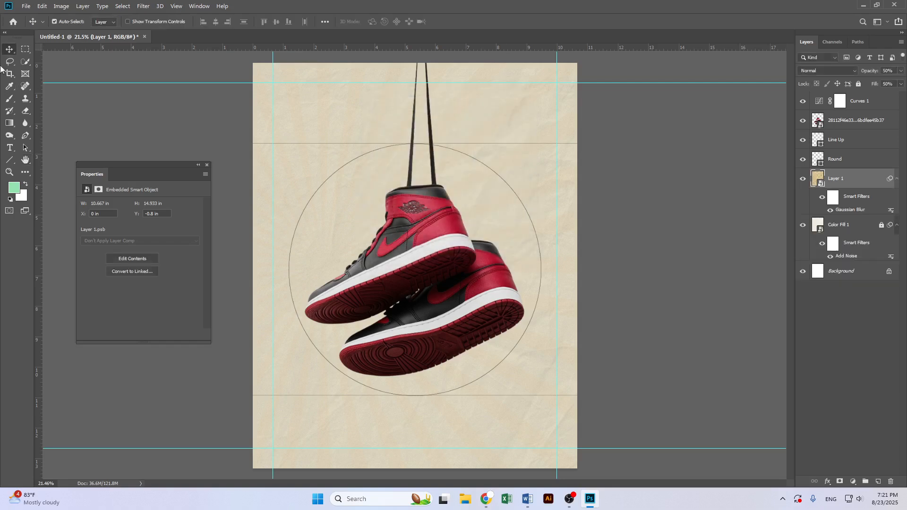
scroll(427, 234, up, 3)
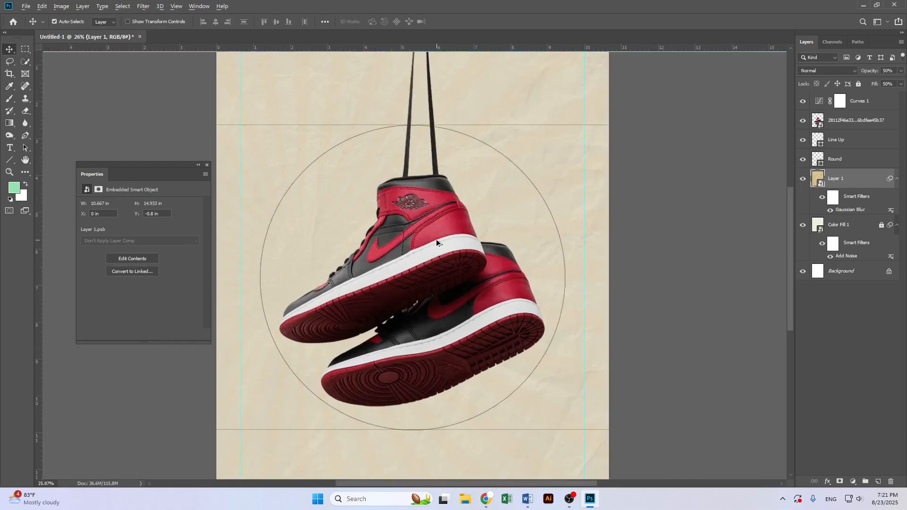
scroll(437, 239, down, 3)
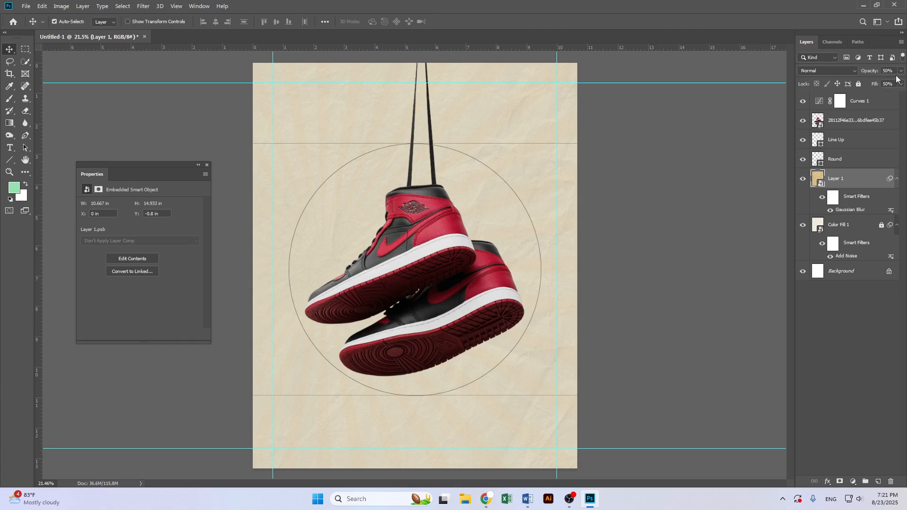
drag(870, 85, 869, 84)
click(702, 146)
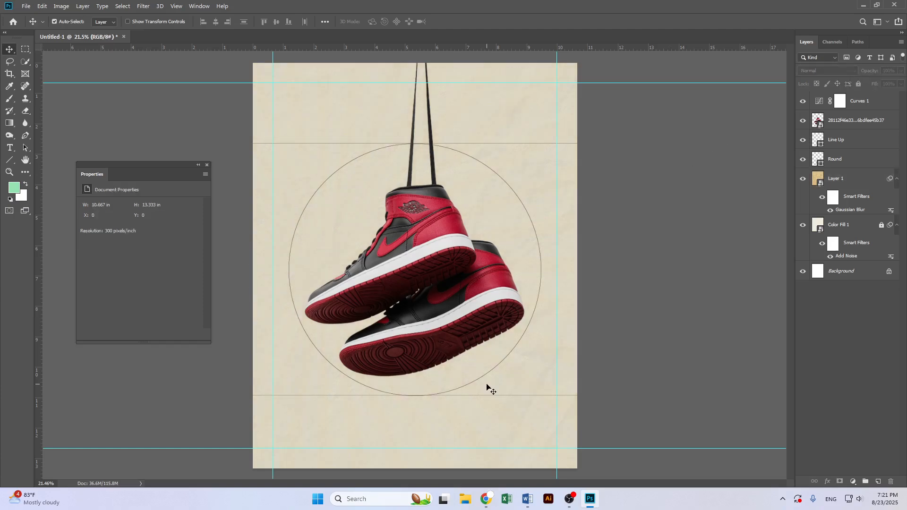
scroll(419, 338, up, 3)
scroll(414, 340, down, 1)
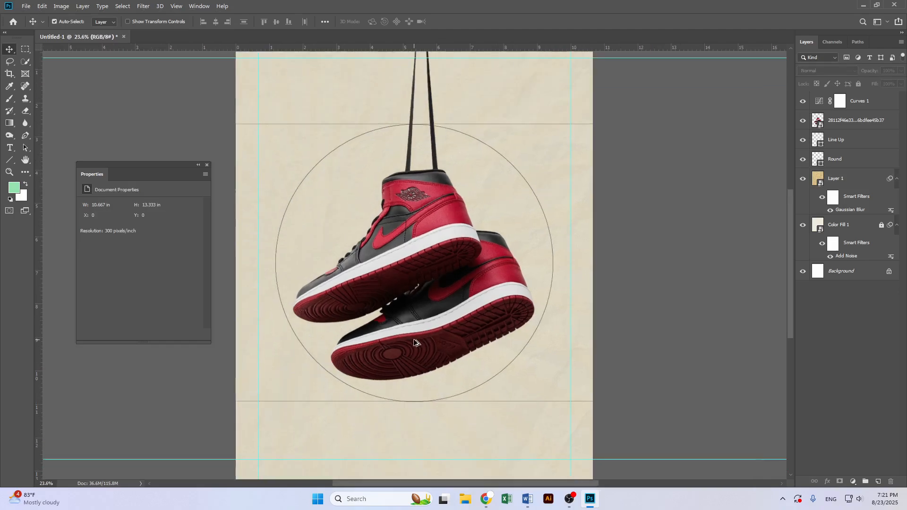
Browse the browser's Pinterest results for another paper texture and copy the white crumpled paper sheet image
click(487, 499)
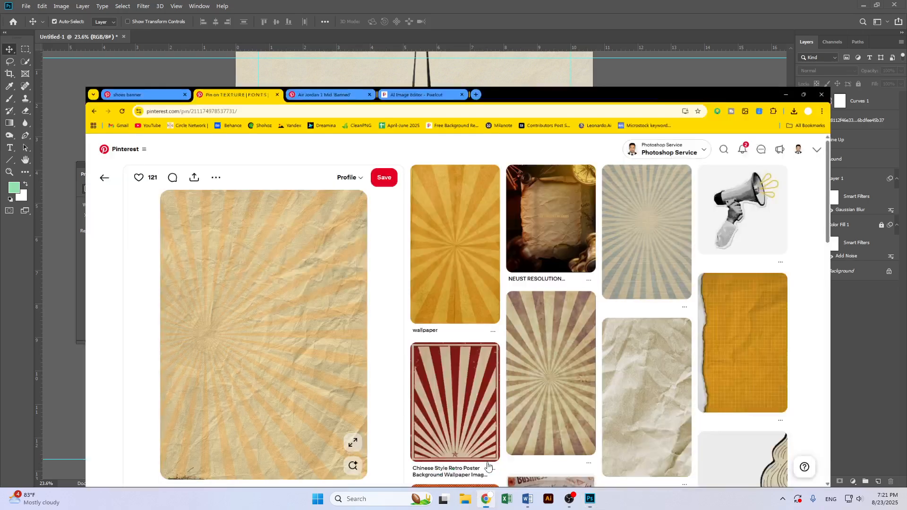
scroll(520, 355, down, 8)
scroll(510, 343, down, 10)
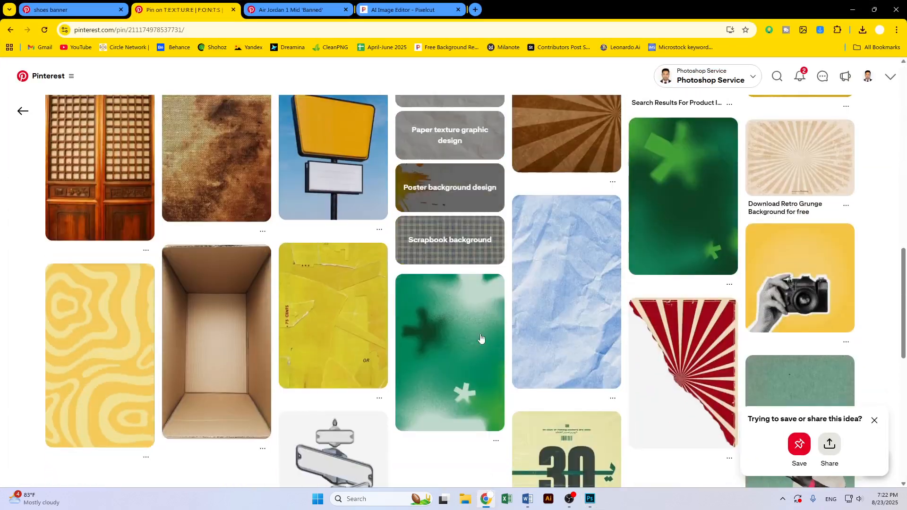
scroll(409, 283, down, 6)
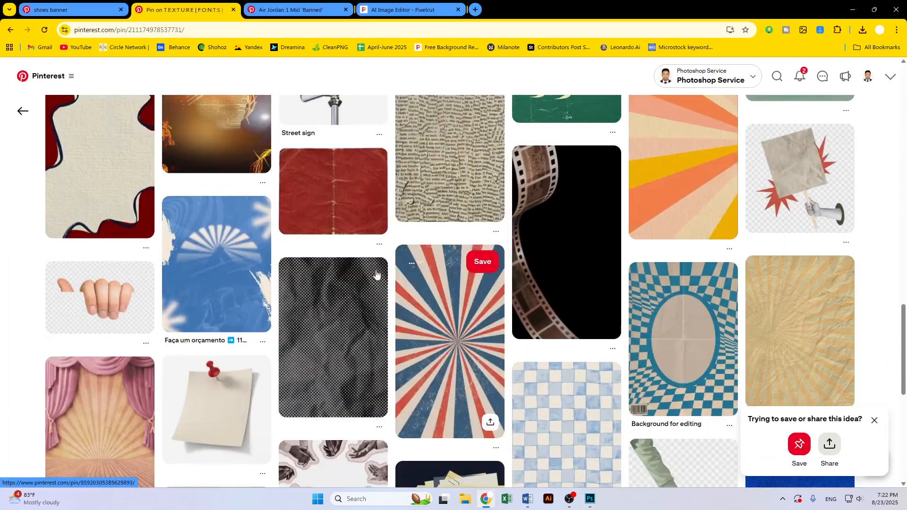
click(11, 31)
scroll(517, 310, up, 6)
scroll(517, 313, up, 8)
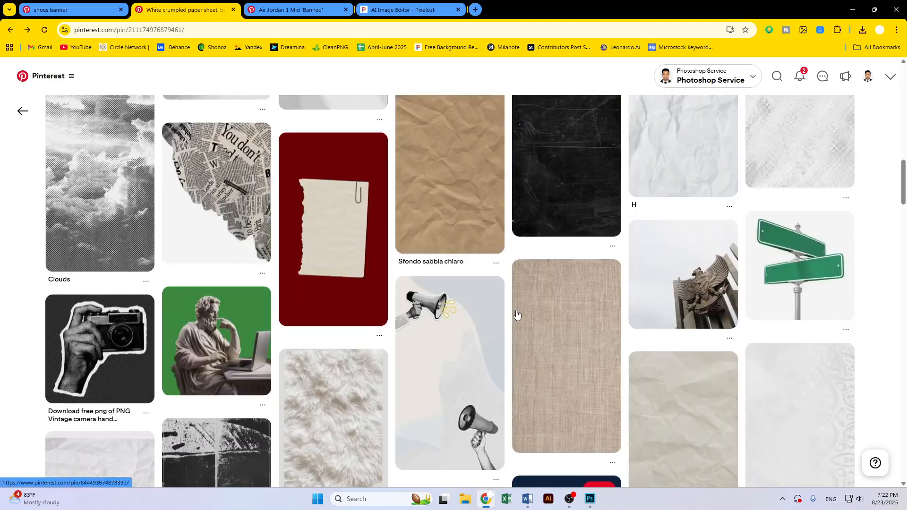
scroll(516, 310, up, 5)
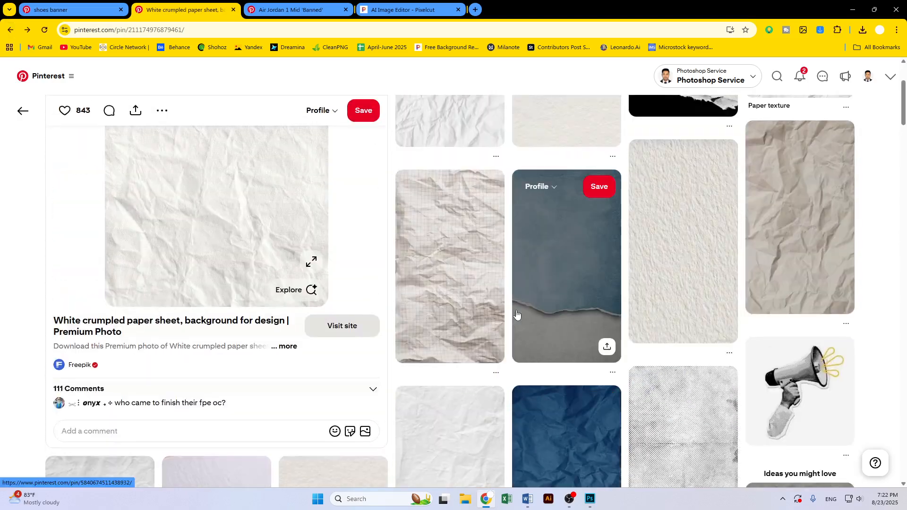
right_click(225, 212)
click(274, 252)
Switch back to Photoshop and paste the white paper image as a new layer above Layer 1
click(874, 10)
click(891, 162)
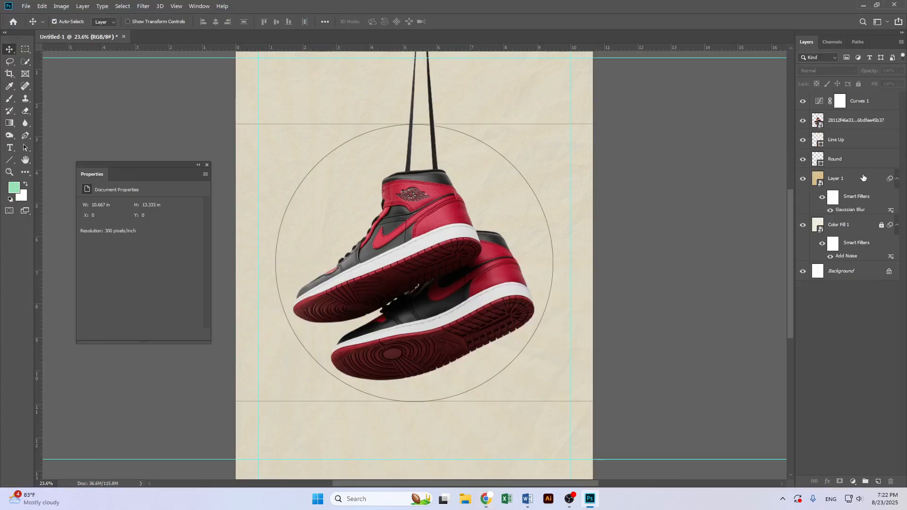
click(858, 180)
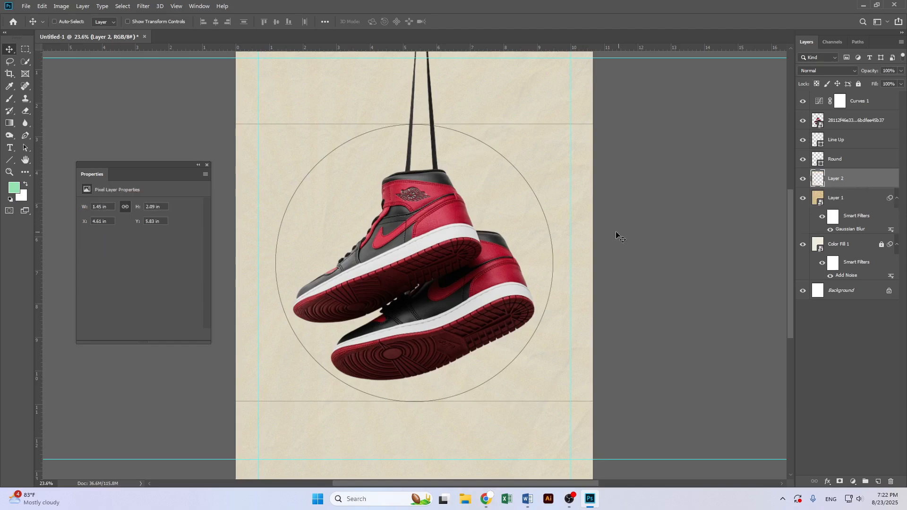
Convert the pasted paper layer to a smart object and scale it up to cover the whole canvas
right_click(844, 183)
click(813, 219)
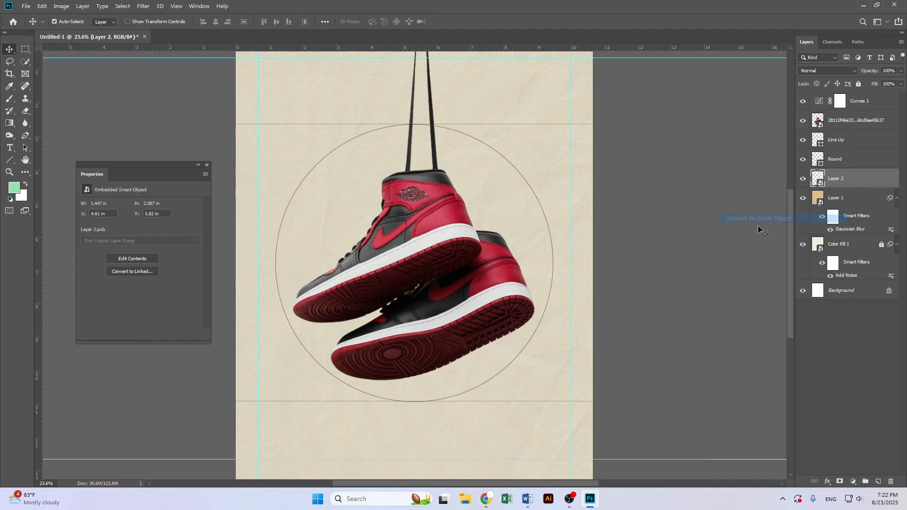
key(ctrl+t)
drag(443, 263, 593, 261)
key(Return)
Save the white crumpled paper image from the browser into the Task 2 downloads folder
scroll(563, 274, down, 2)
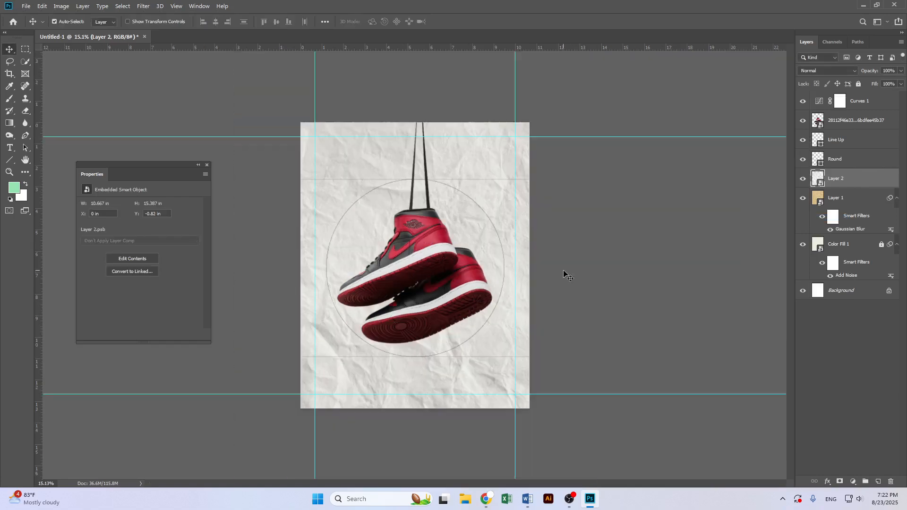
click(486, 499)
right_click(259, 182)
click(303, 207)
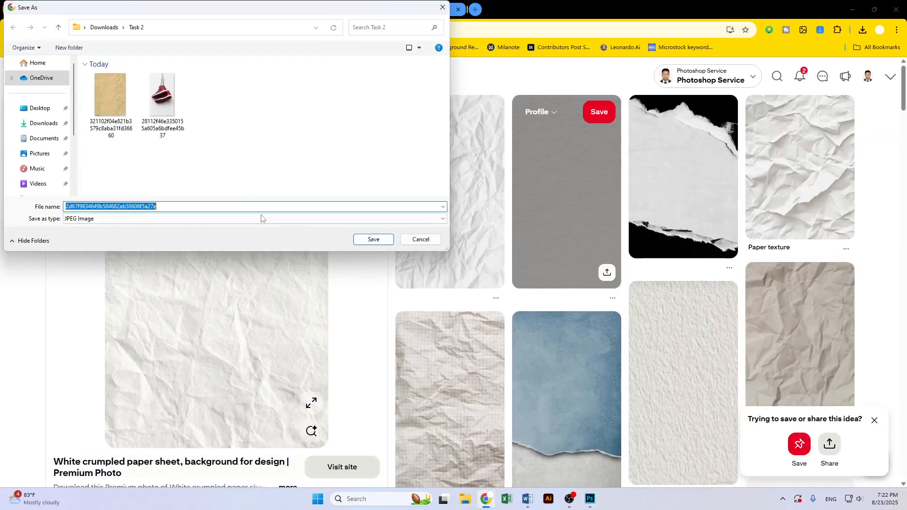
click(373, 240)
Return to Photoshop and set the white paper layer's blend mode to Luminosity with 60% opacity
key(alt+Tab)
scroll(559, 222, up, 2)
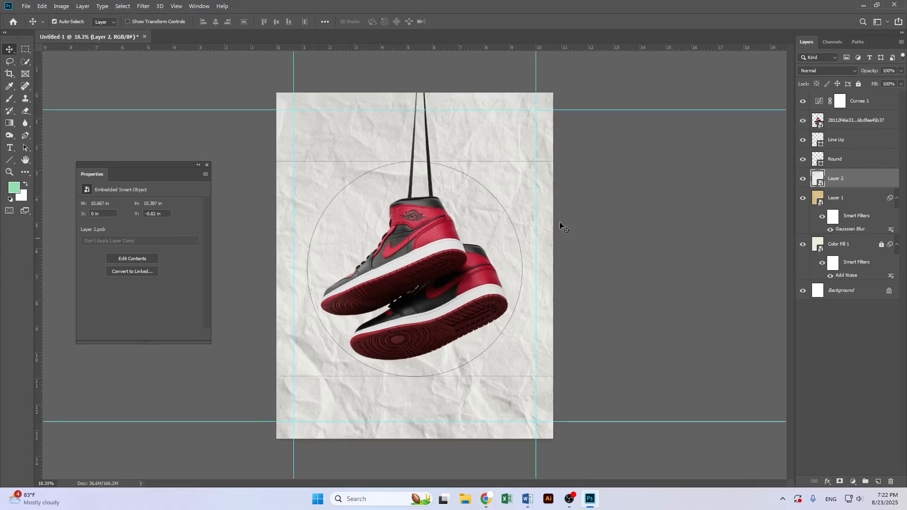
click(828, 72)
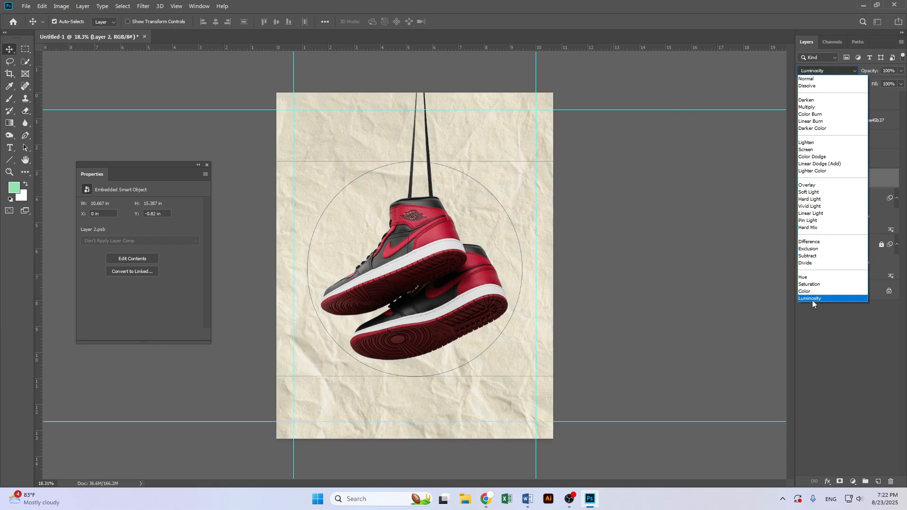
click(812, 299)
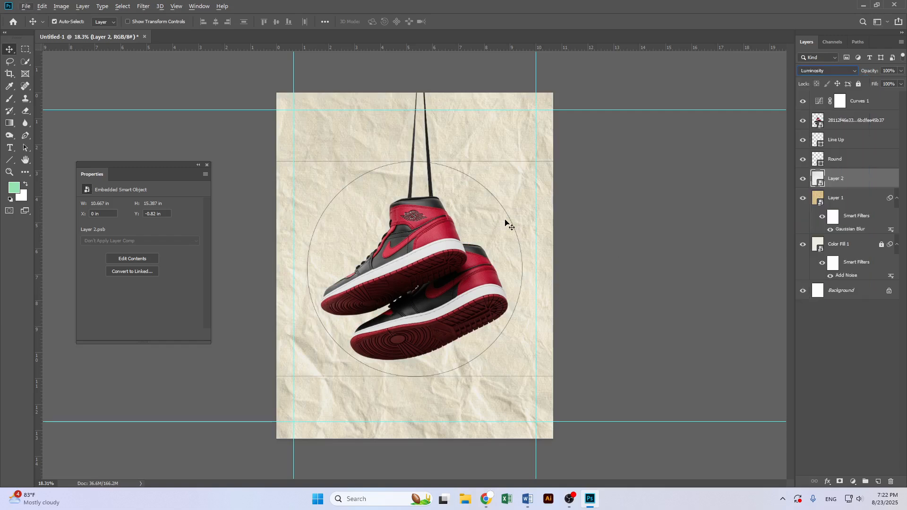
drag(871, 71, 869, 75)
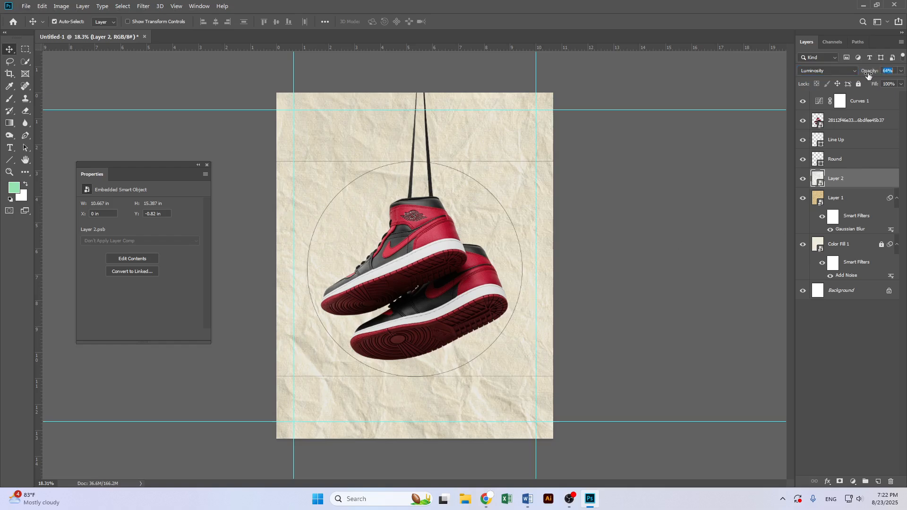
click(685, 196)
Lock the blurred paper texture layer Layer 1
key(ctrl+0)
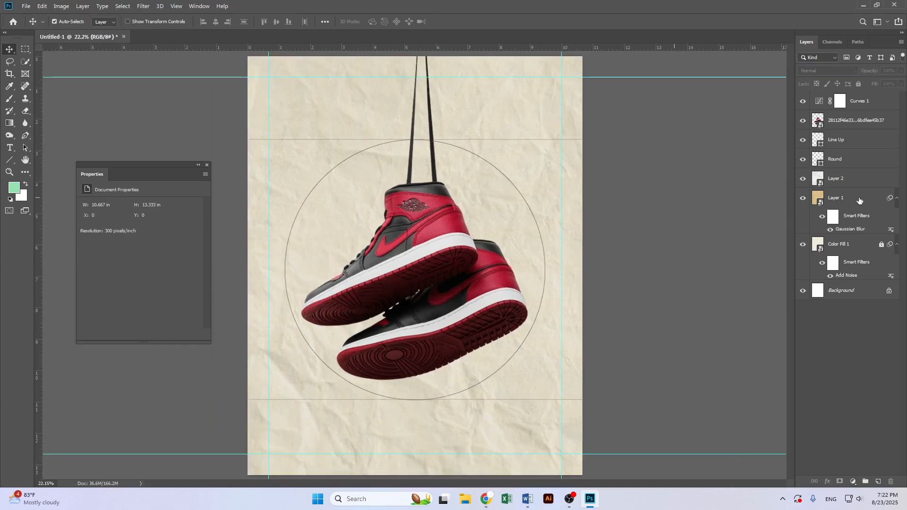
click(860, 200)
click(860, 84)
click(595, 182)
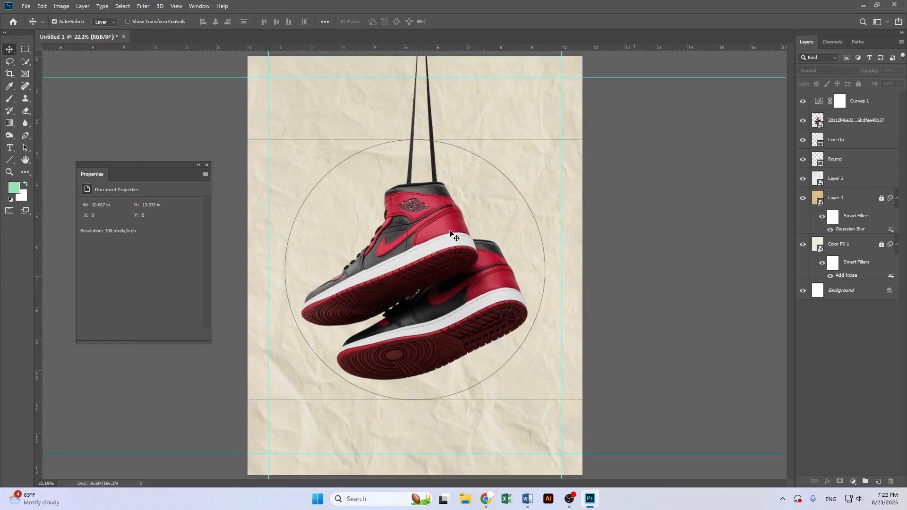
scroll(435, 230, up, 1)
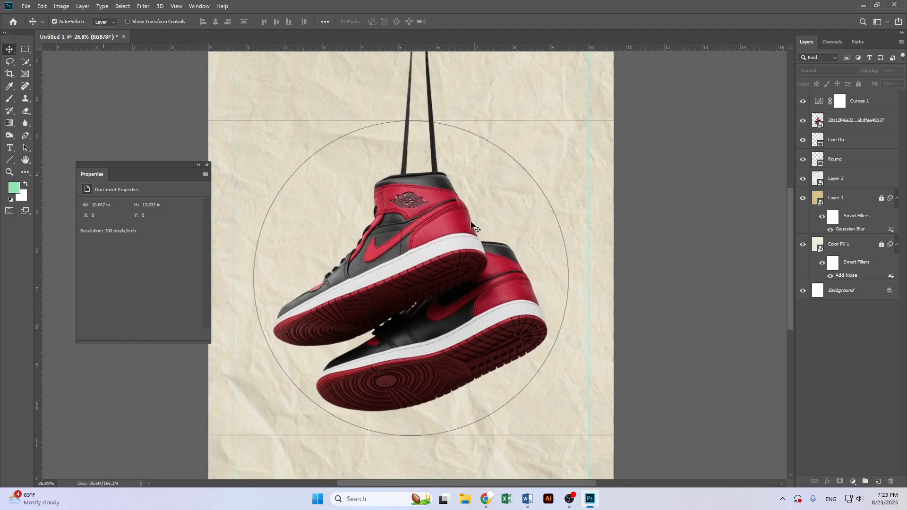
scroll(468, 222, down, 1)
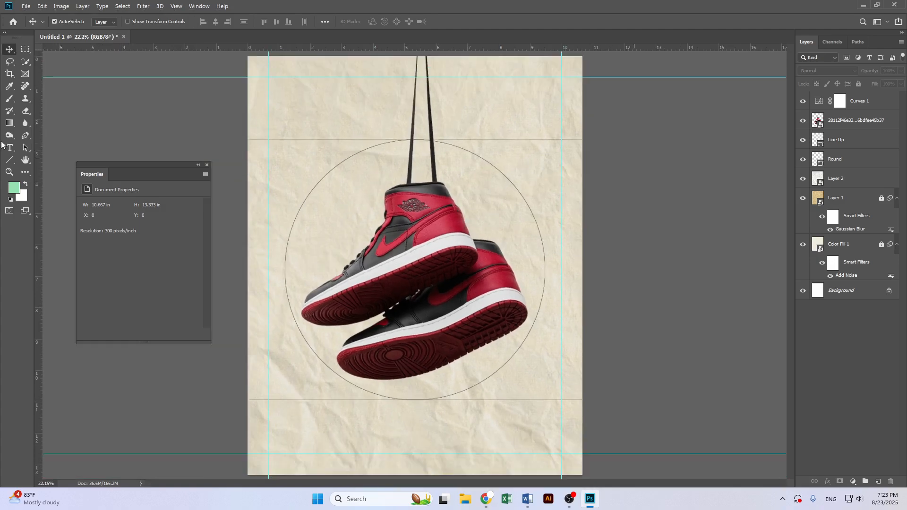
Draw a circle of about 1195 px with the Ellipse tool above the top layer and fill it yellow
click(10, 161)
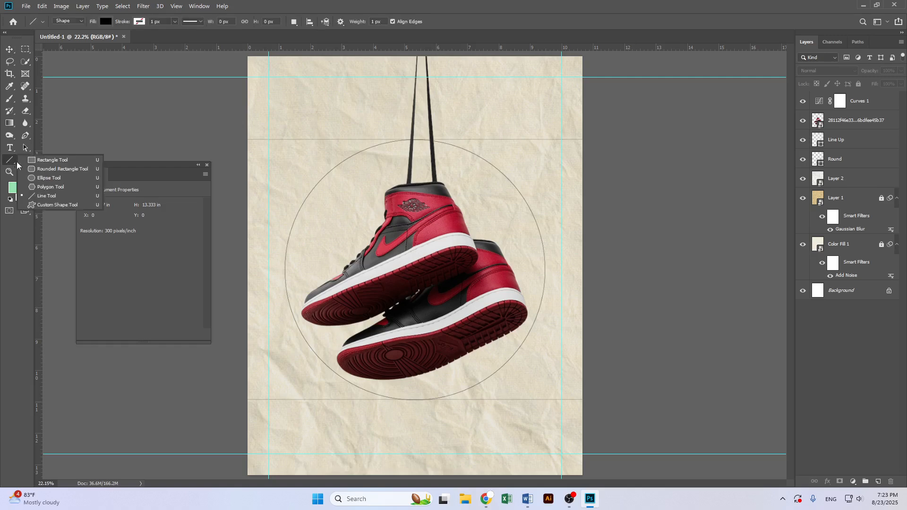
click(49, 178)
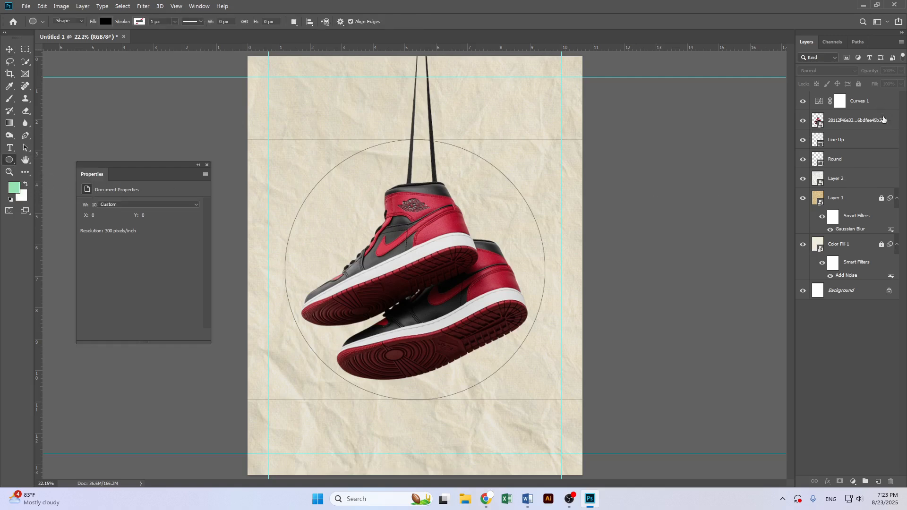
click(876, 103)
click(877, 482)
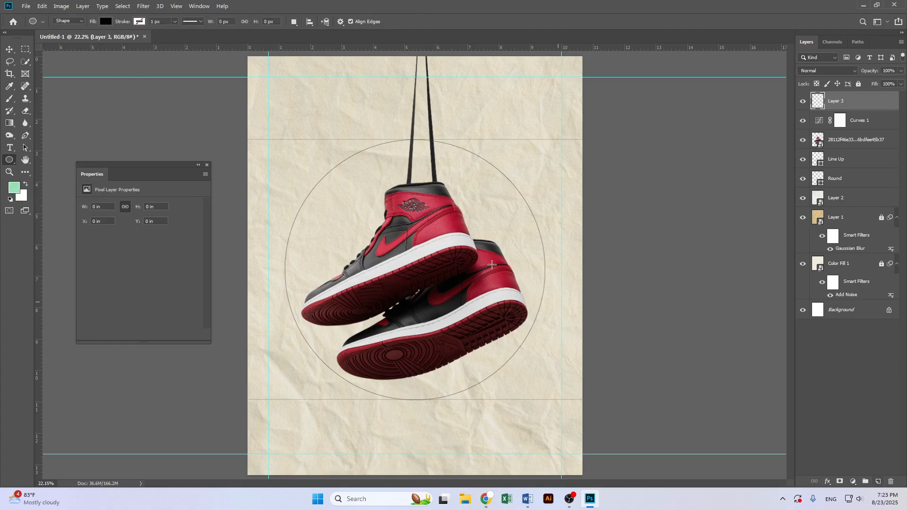
drag(393, 150, 569, 276)
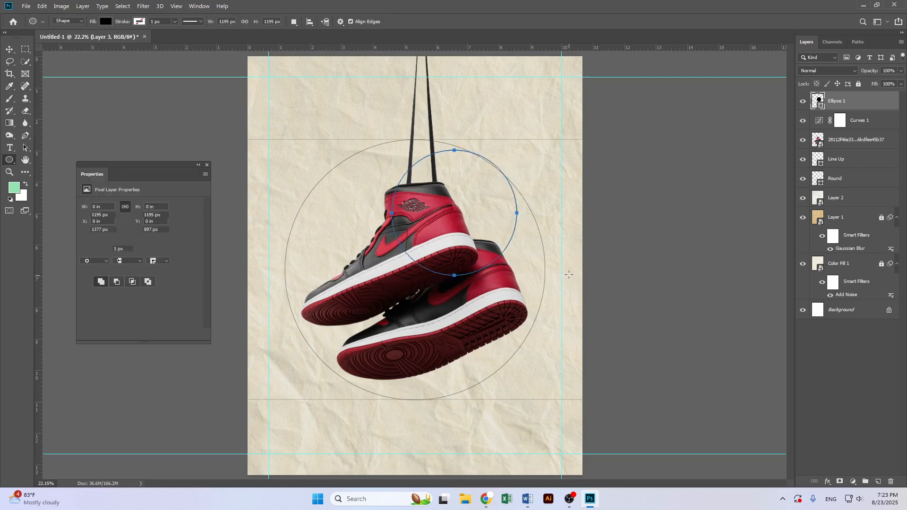
click(86, 248)
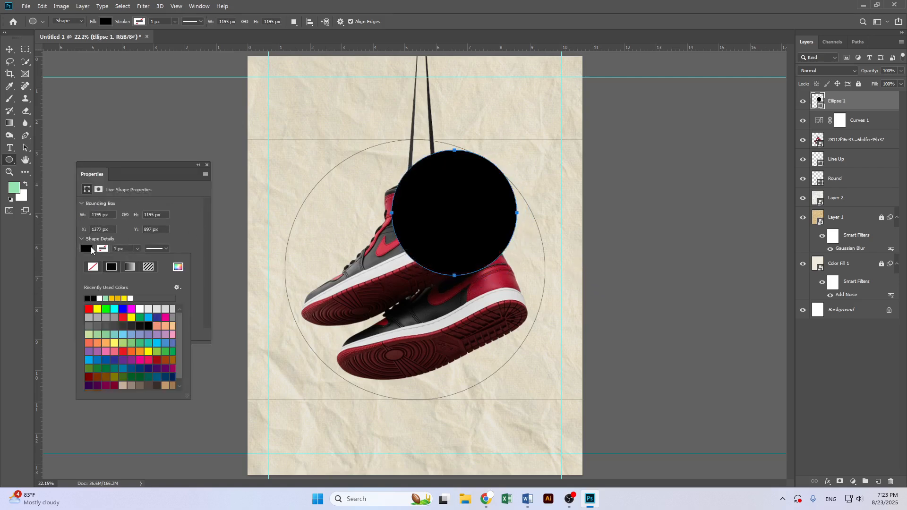
click(117, 298)
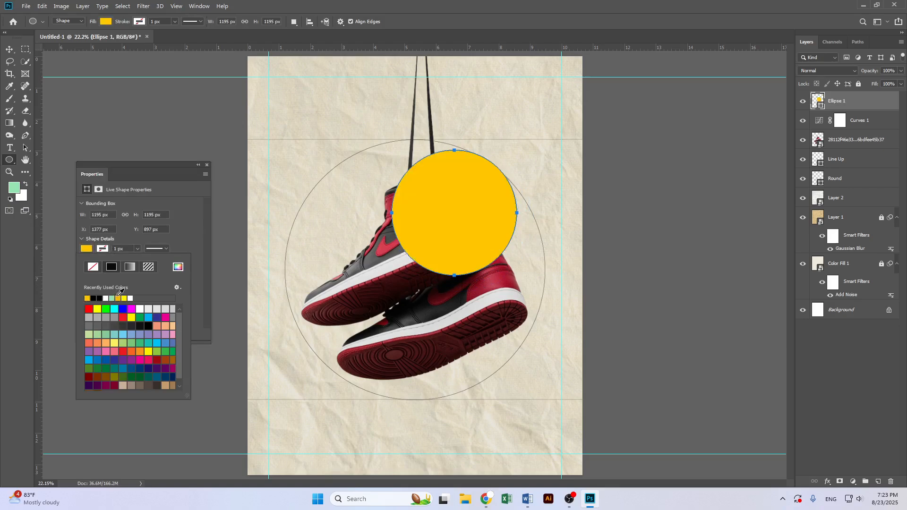
Reorder layers so the yellow circle sits below the shoe and Round layers, above the white paper layer
click(10, 49)
drag(878, 107, 870, 209)
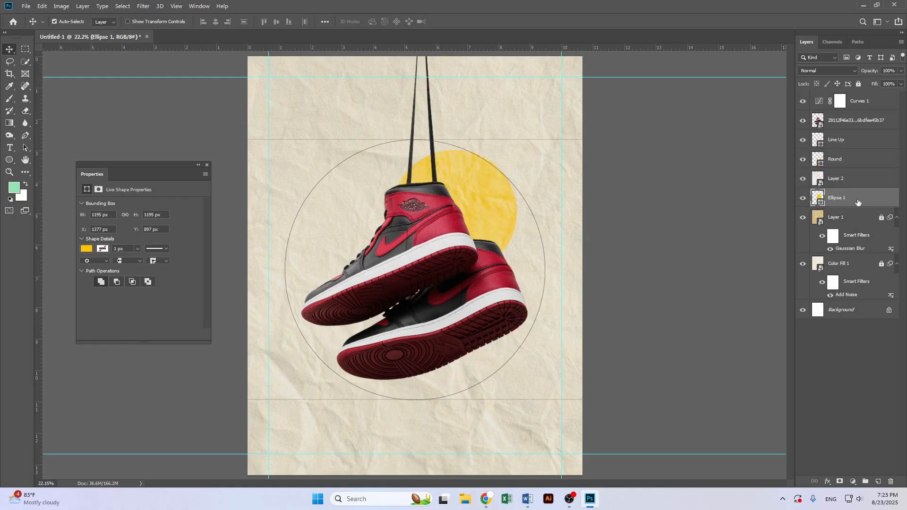
drag(850, 179, 853, 207)
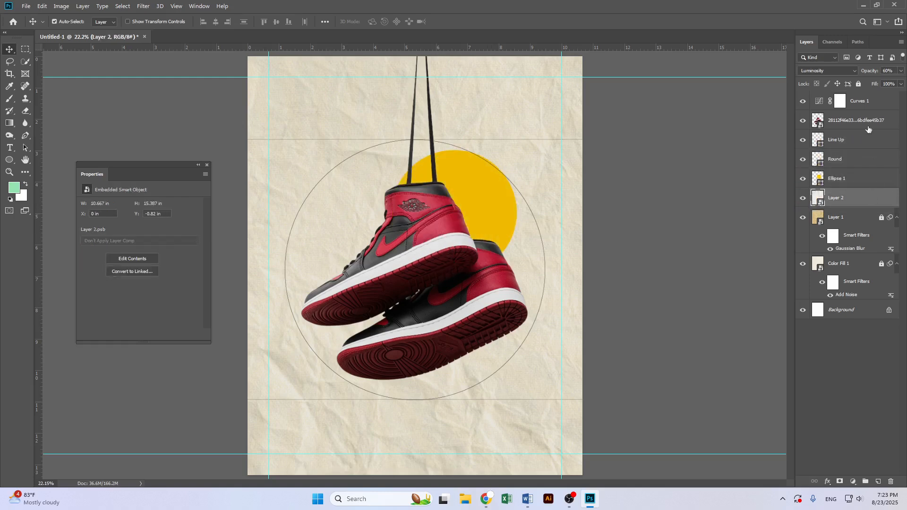
Lock the white paper layer Layer 2 and shift the yellow circle slightly up and to the right
click(858, 85)
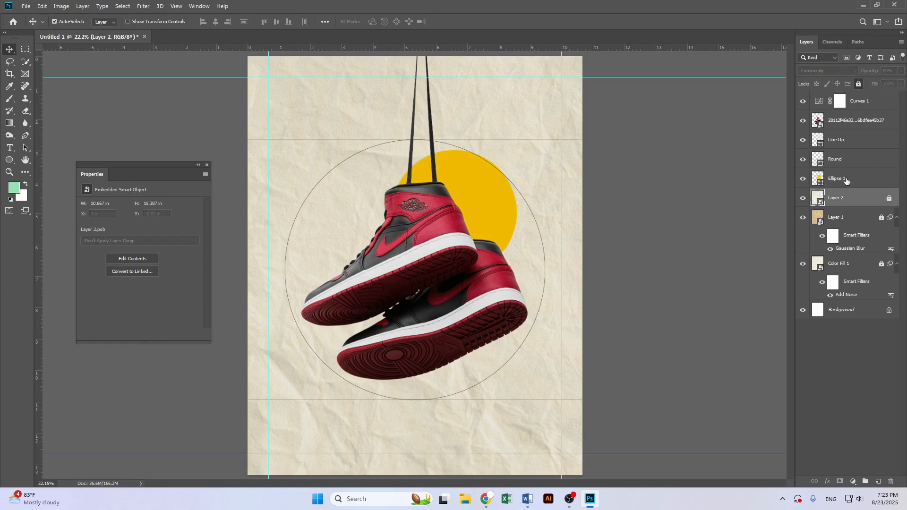
drag(477, 210, 483, 185)
Set the yellow circle's blend mode to Multiply with about 80% opacity
click(827, 70)
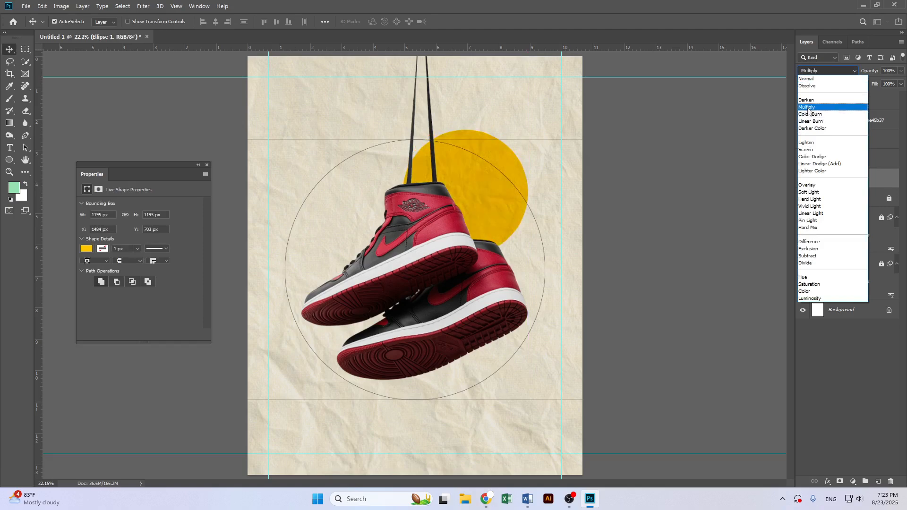
click(809, 107)
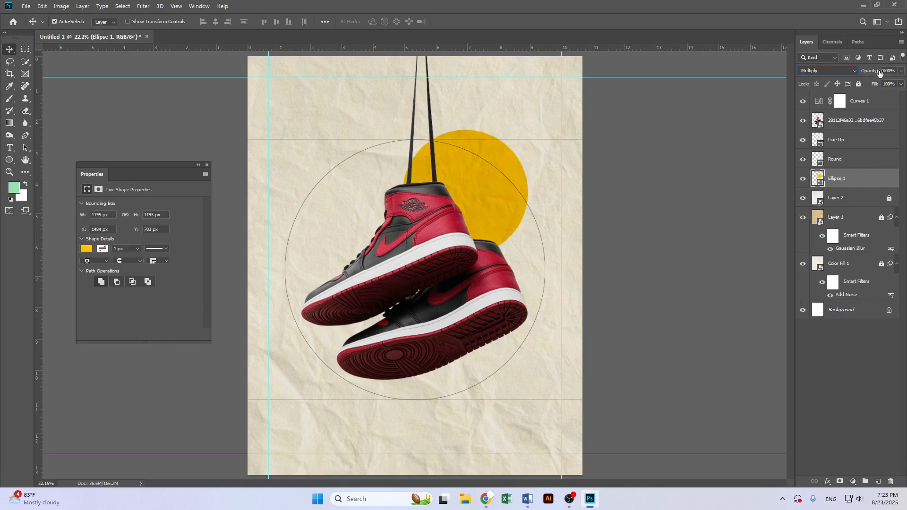
drag(868, 75, 872, 76)
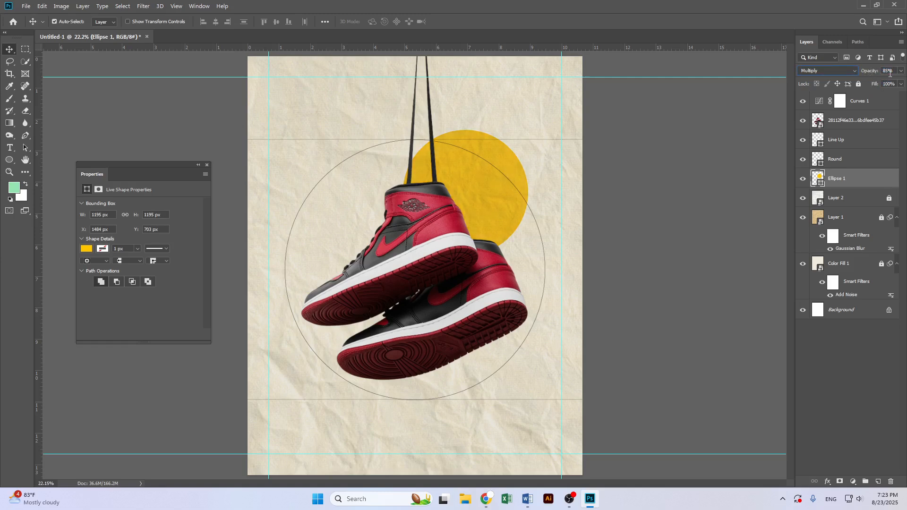
key(Return)
Draw a square of about 325 px near the lower left of the poster with the Rectangle tool and fill it yellow
click(595, 197)
scroll(459, 202, up, 4)
scroll(524, 205, down, 4)
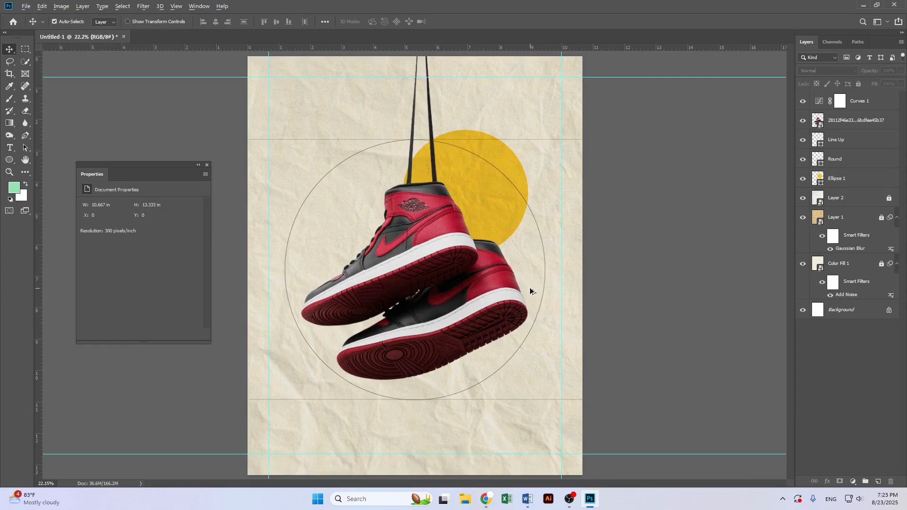
drag(10, 160, 30, 160)
drag(298, 366, 336, 400)
click(106, 21)
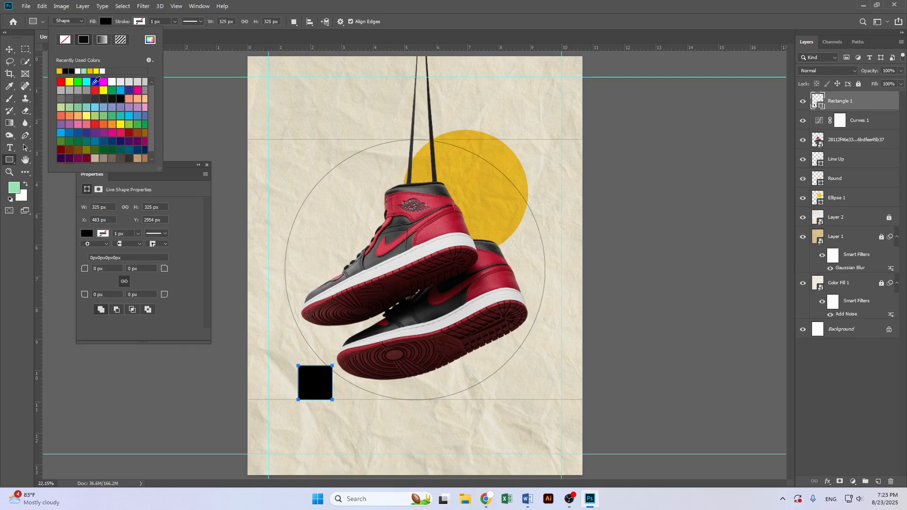
click(59, 71)
click(17, 53)
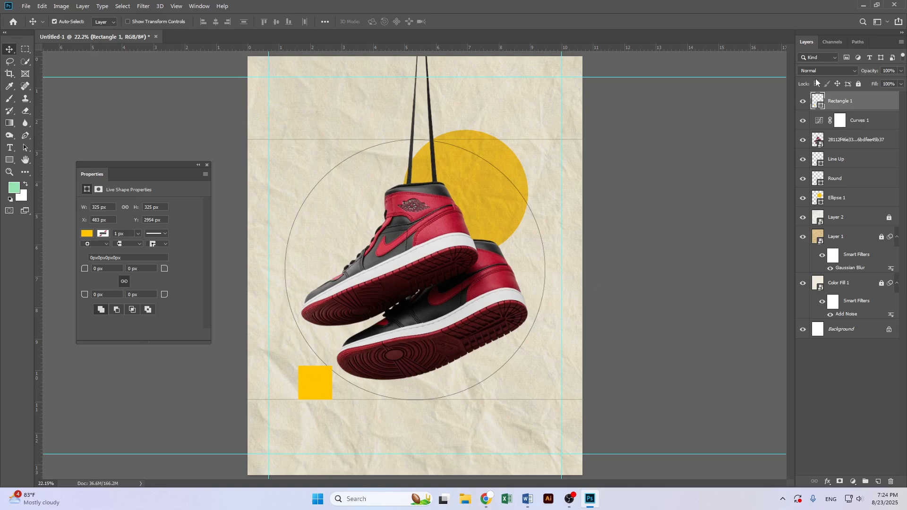
Set the yellow square's blend mode to Multiply
click(827, 71)
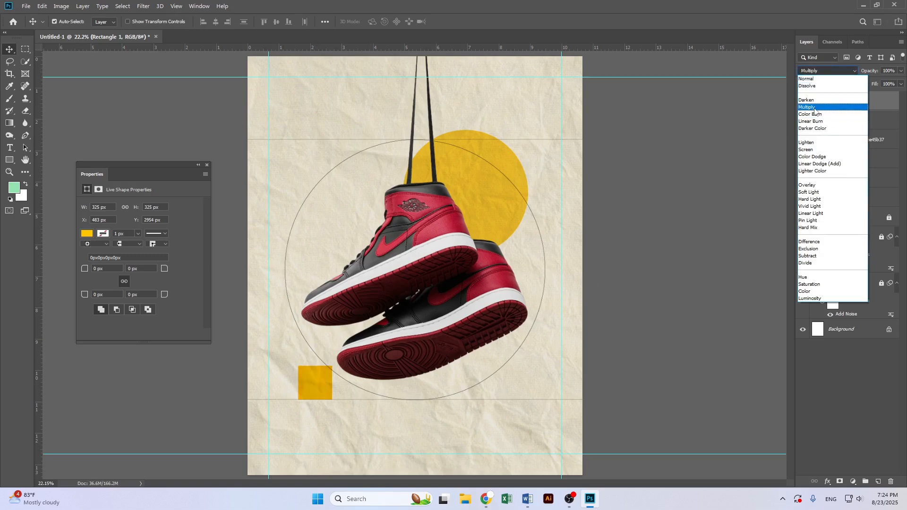
click(819, 38)
click(501, 163)
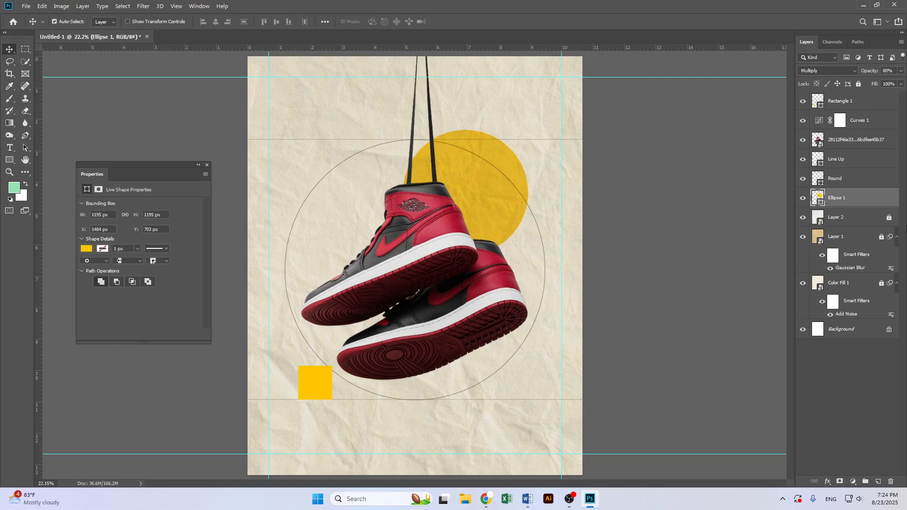
click(317, 387)
click(812, 71)
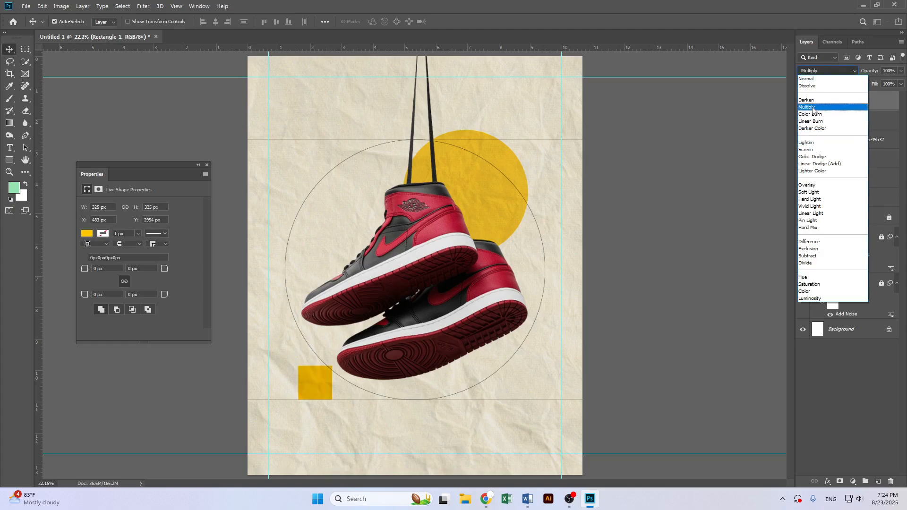
click(812, 107)
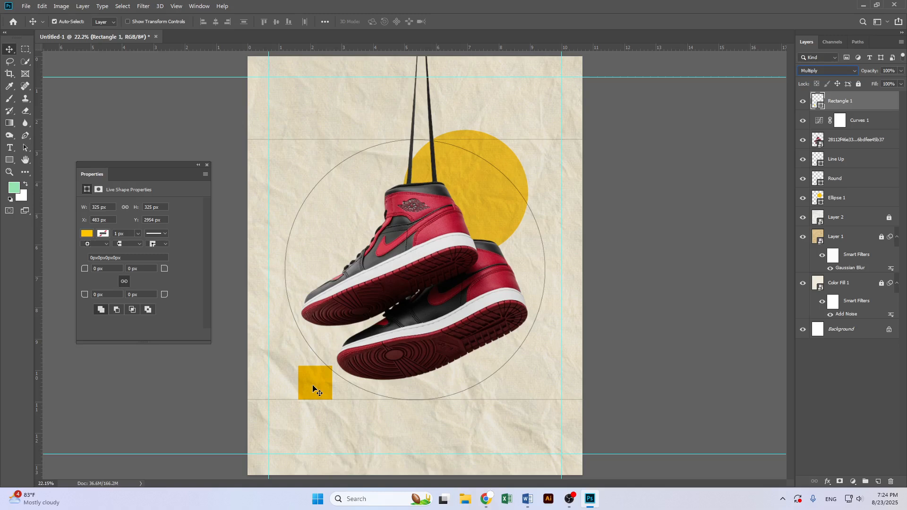
Add a Curves adjustment layer clipped to the yellow square, pulling the highlight point slightly inward
click(853, 482)
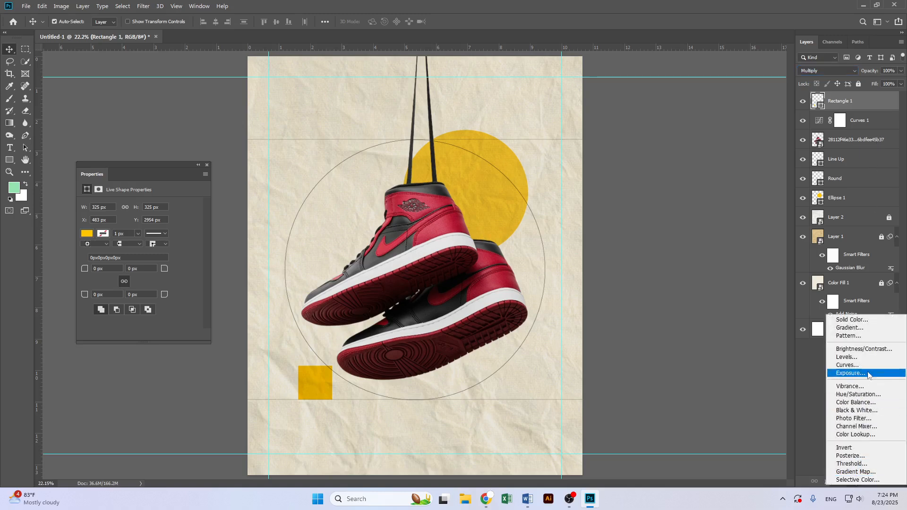
click(856, 366)
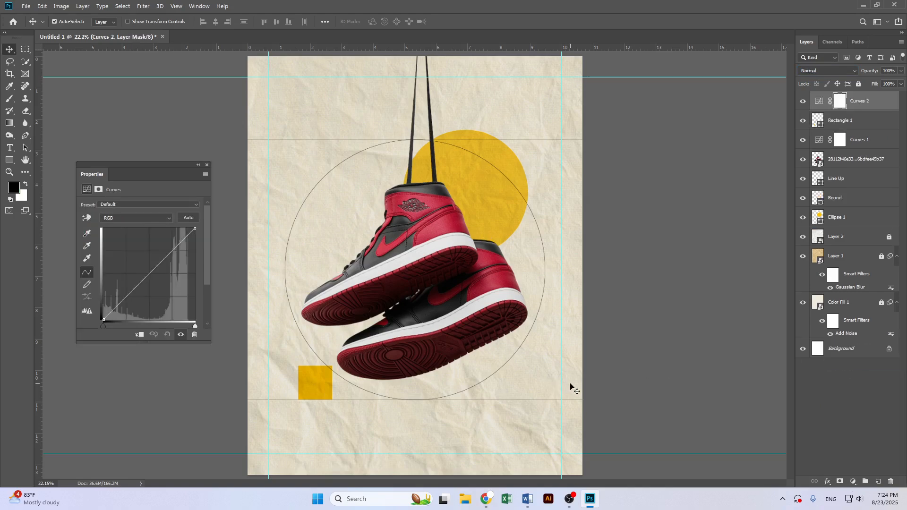
click(140, 335)
drag(194, 229, 188, 229)
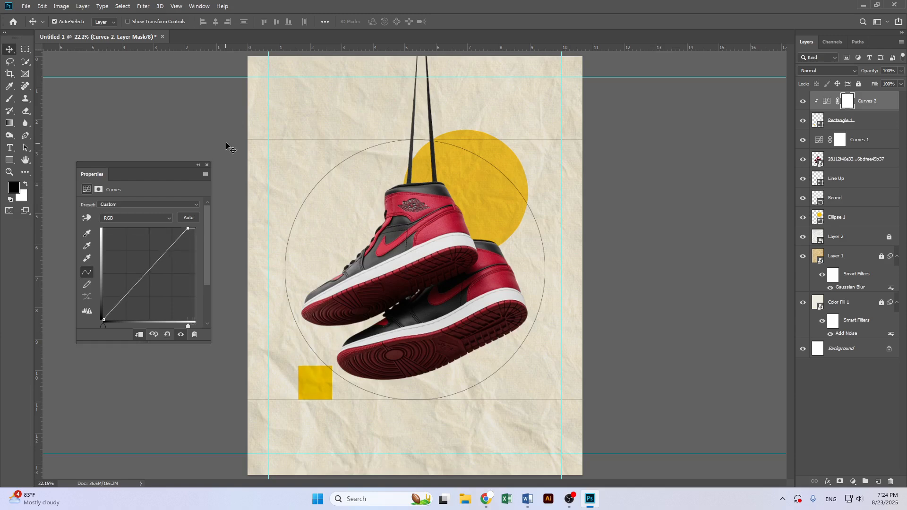
click(207, 165)
Move the yellow square up and right behind the shoe and place its layer below the yellow circle layer
drag(319, 379, 343, 353)
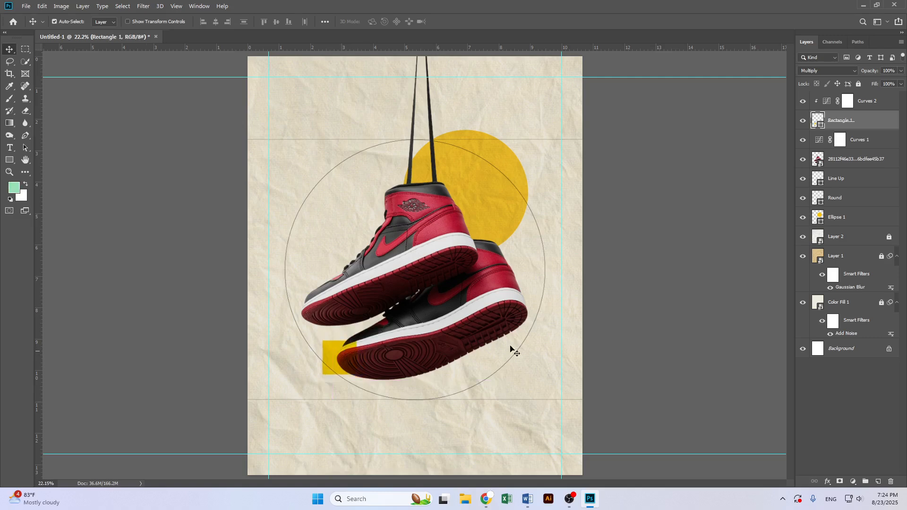
drag(869, 117, 865, 228)
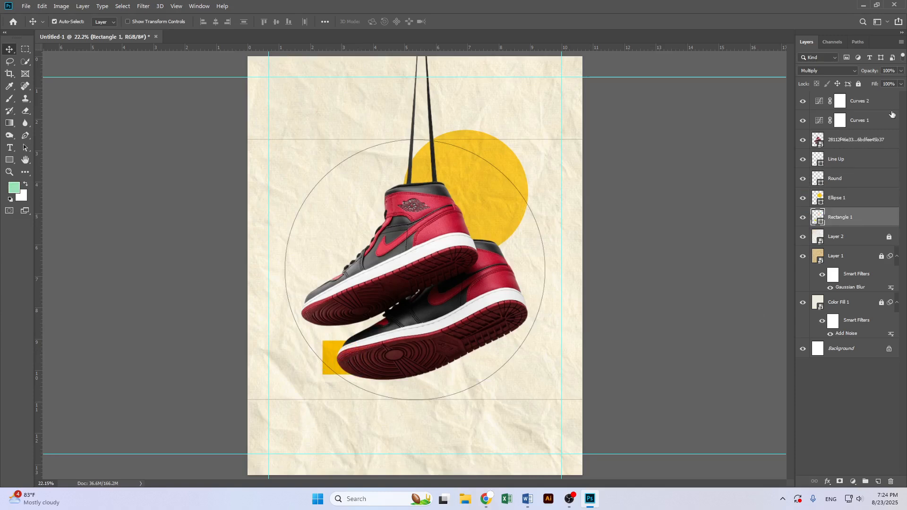
Delete the clipped Curves 2 adjustment layer
click(803, 101)
click(803, 101)
click(854, 102)
key(Delete)
click(803, 101)
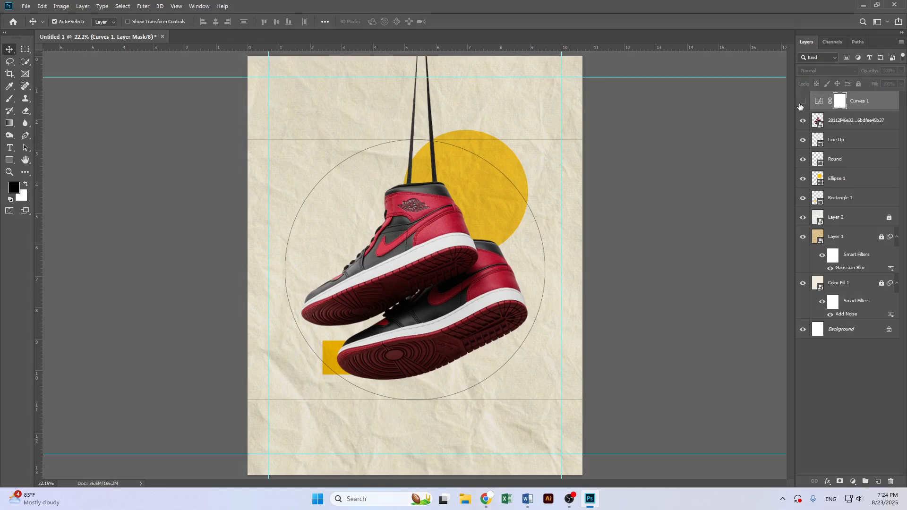
click(803, 101)
alt+click(871, 108)
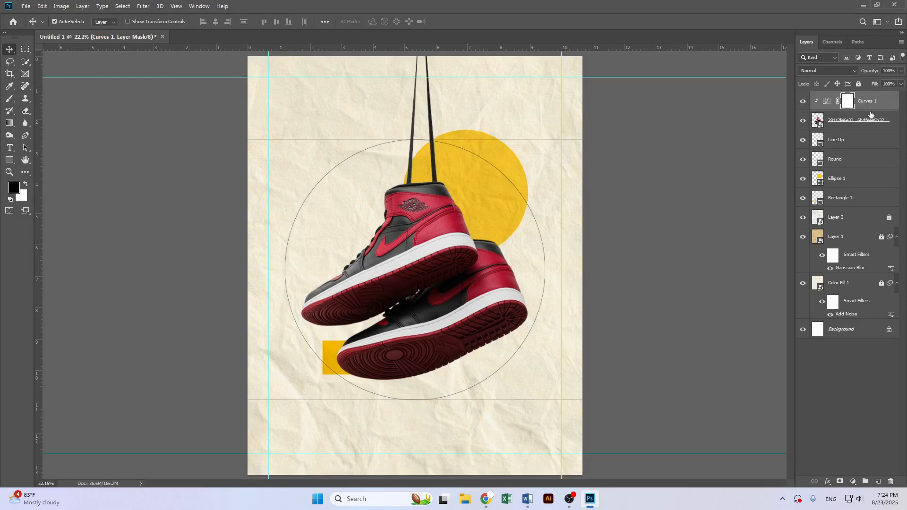
alt+click(871, 110)
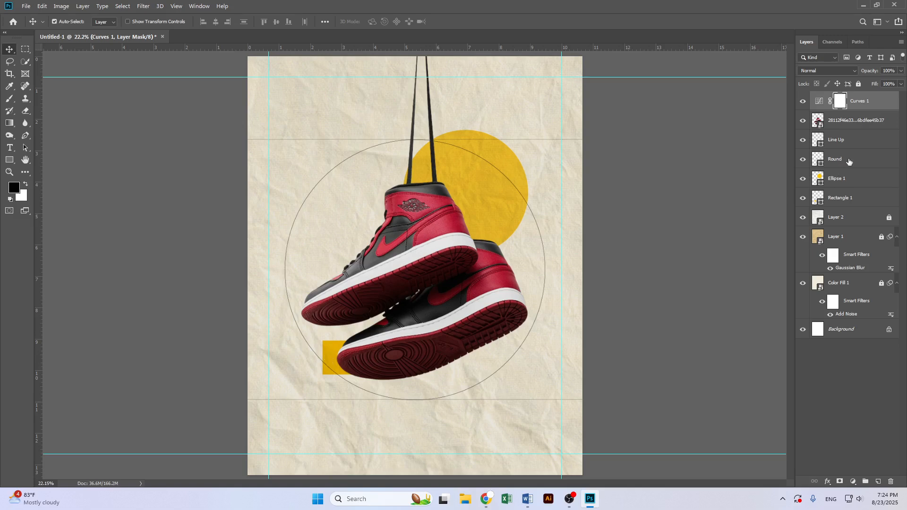
Round all corners of the yellow square to a 20 px radius in its shape properties
click(846, 199)
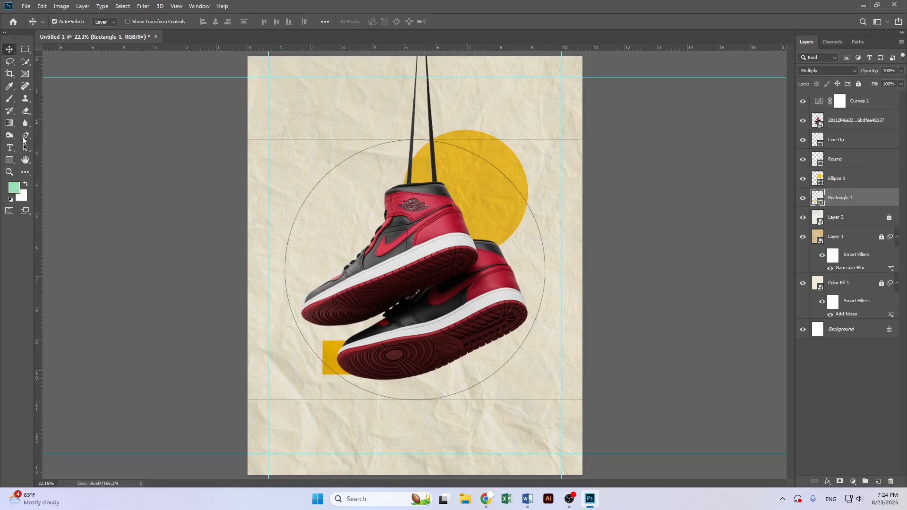
click(9, 161)
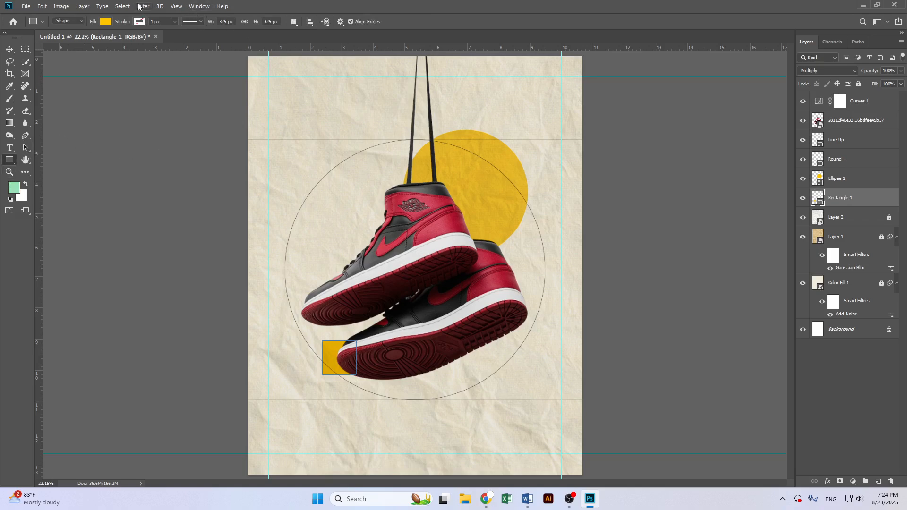
click(199, 5)
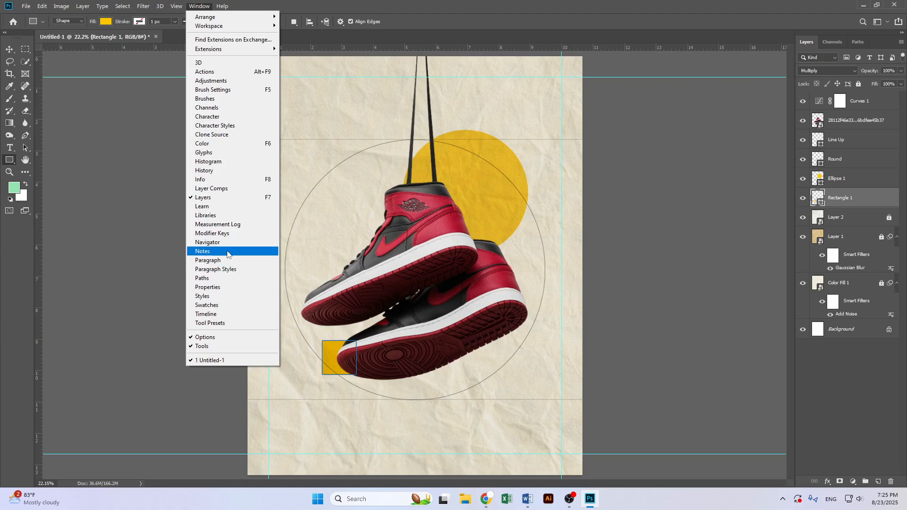
click(217, 287)
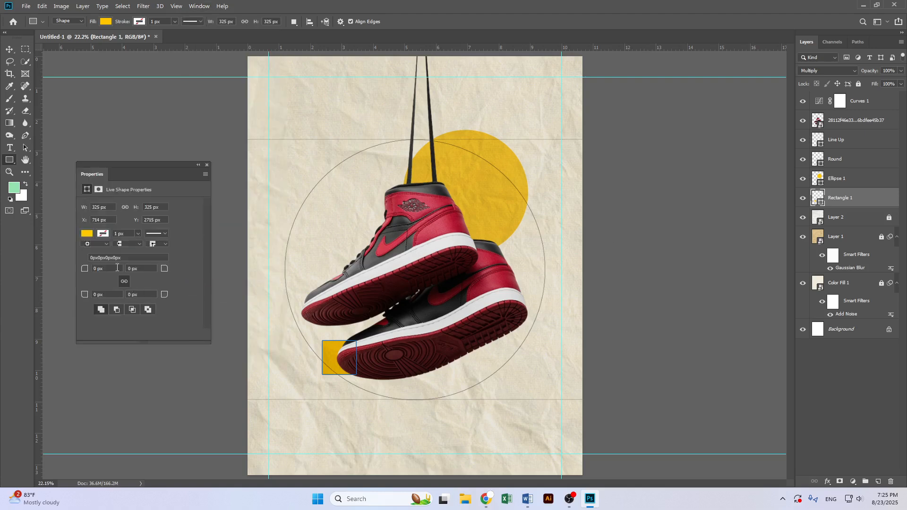
text(10)
key(Return)
click(103, 268)
text(20)
key(Return)
key(v)
scroll(322, 355, up, 5)
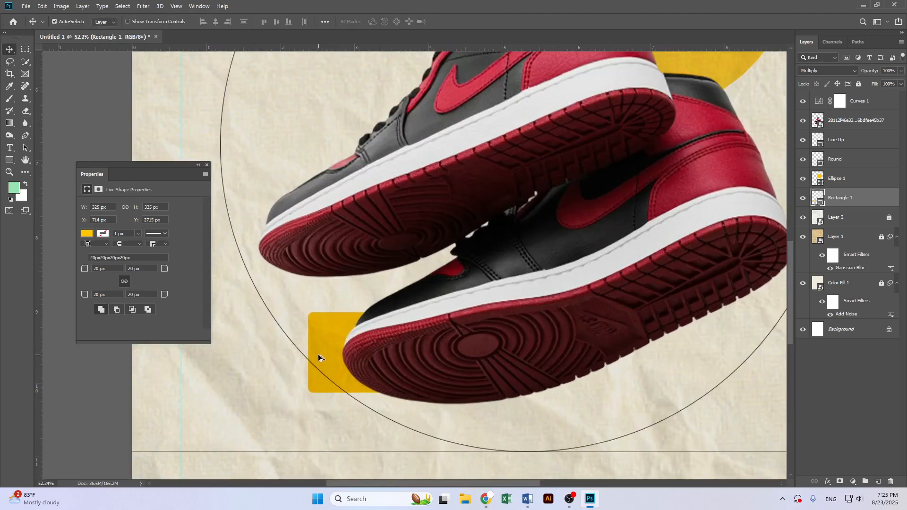
scroll(318, 356, down, 3)
scroll(340, 385, down, 1)
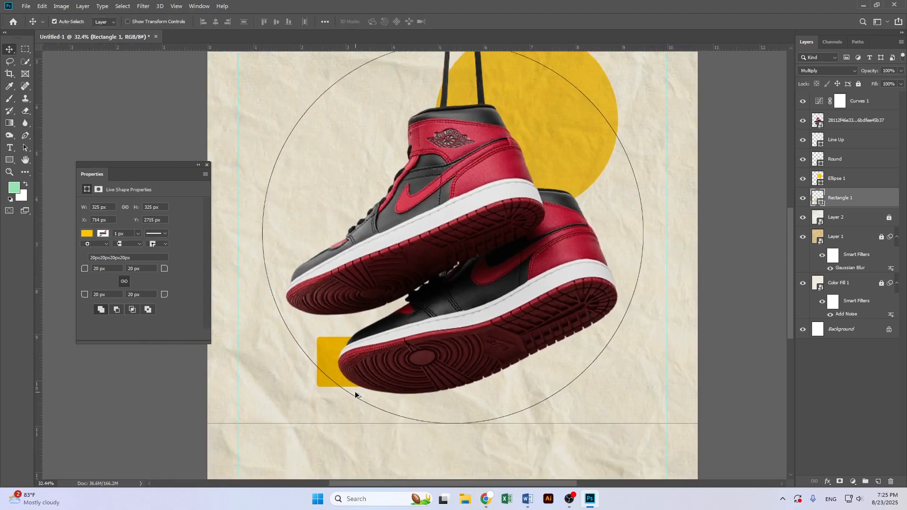
Create a new layer and place a 100 px three-sided polygon triangle near the upper left of the circle
click(5, 159)
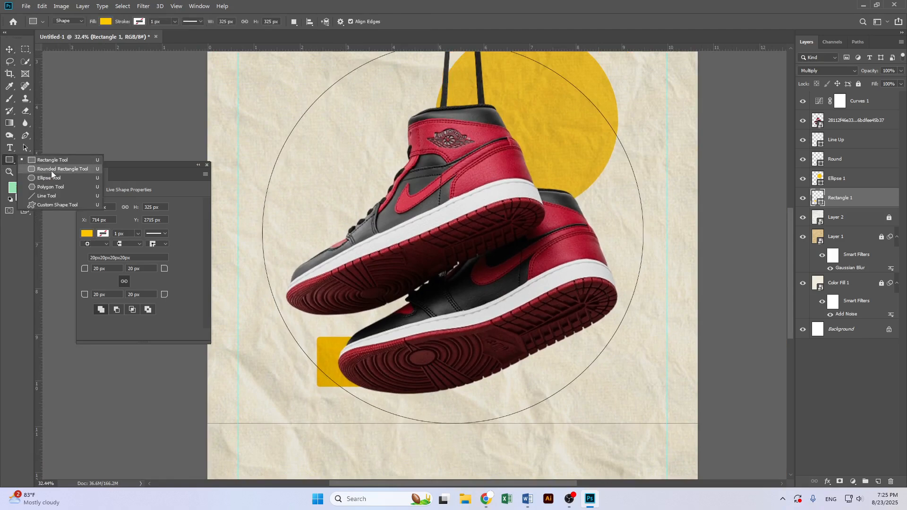
click(50, 187)
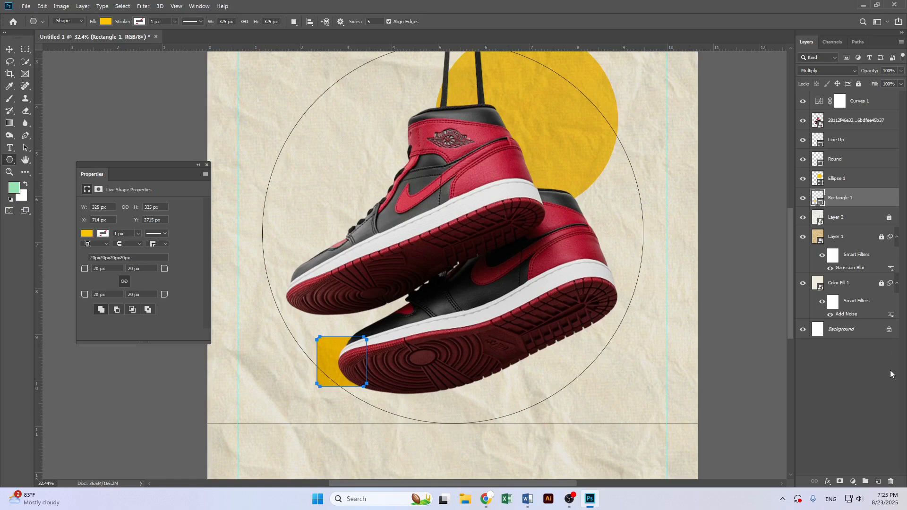
click(878, 482)
click(318, 158)
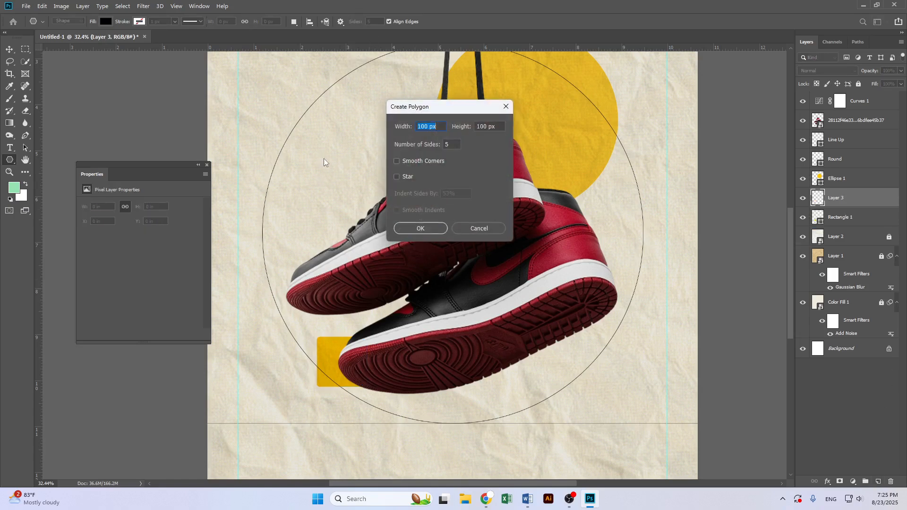
click(443, 144)
text(3)
click(433, 231)
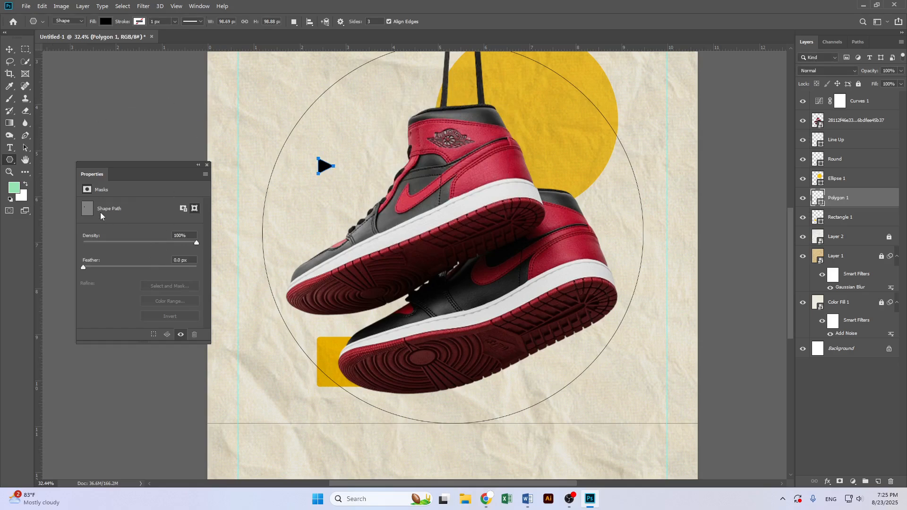
Scale the triangle up to about 302 px wide with Free Transform
click(9, 50)
key(ctrl+t)
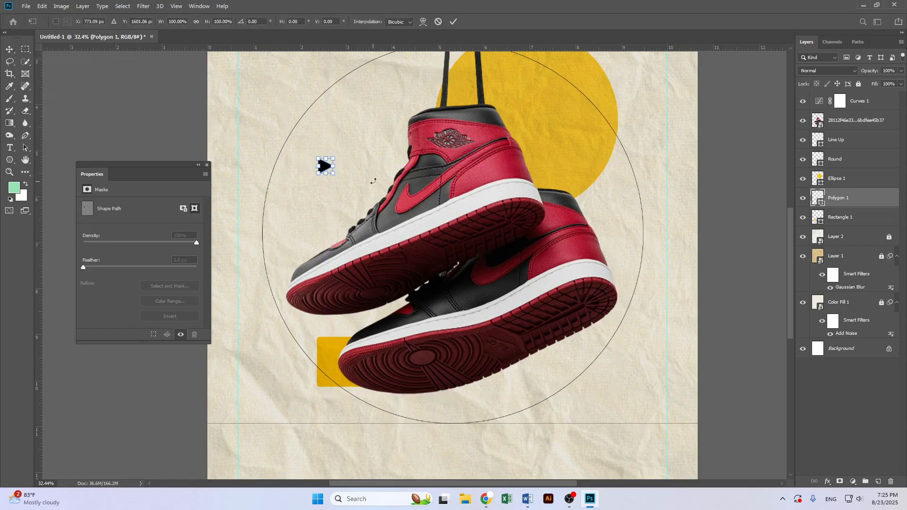
drag(327, 173, 364, 204)
key(Return)
click(11, 159)
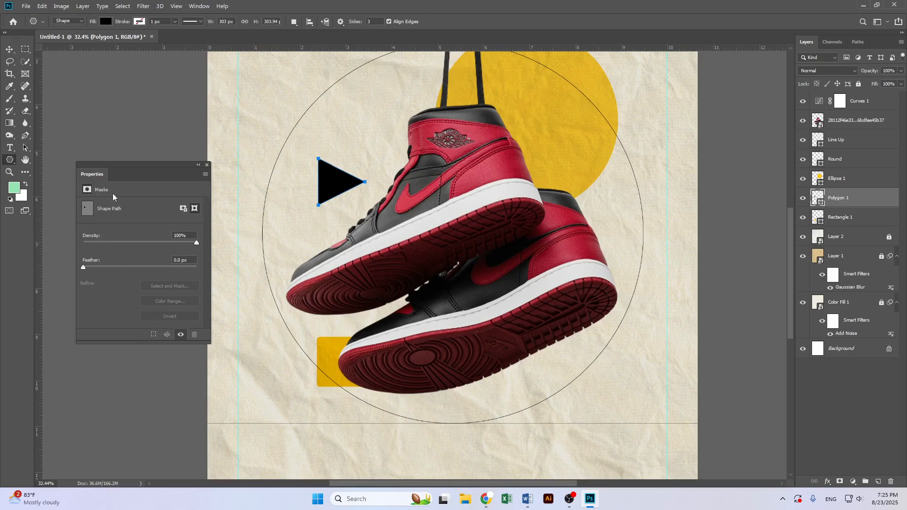
Fill the triangle with the recently used yellow and set its blend mode to Multiply
click(106, 21)
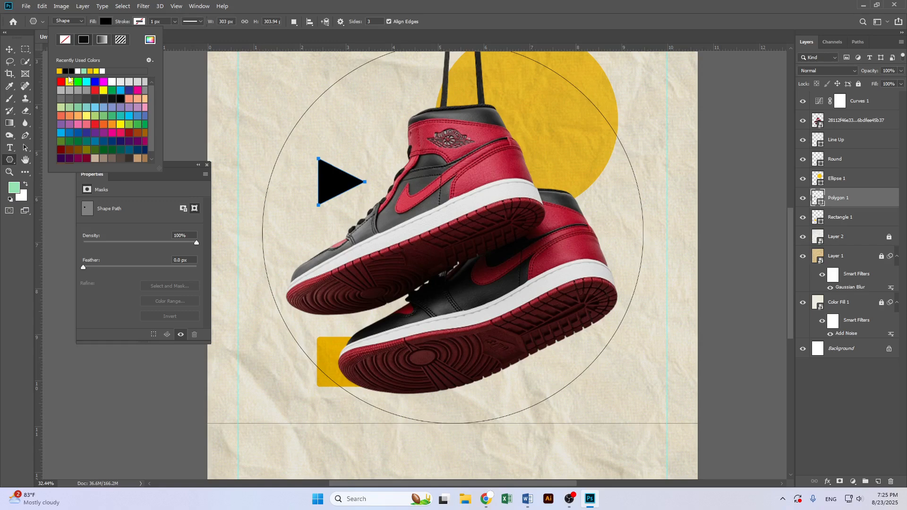
click(60, 71)
click(9, 49)
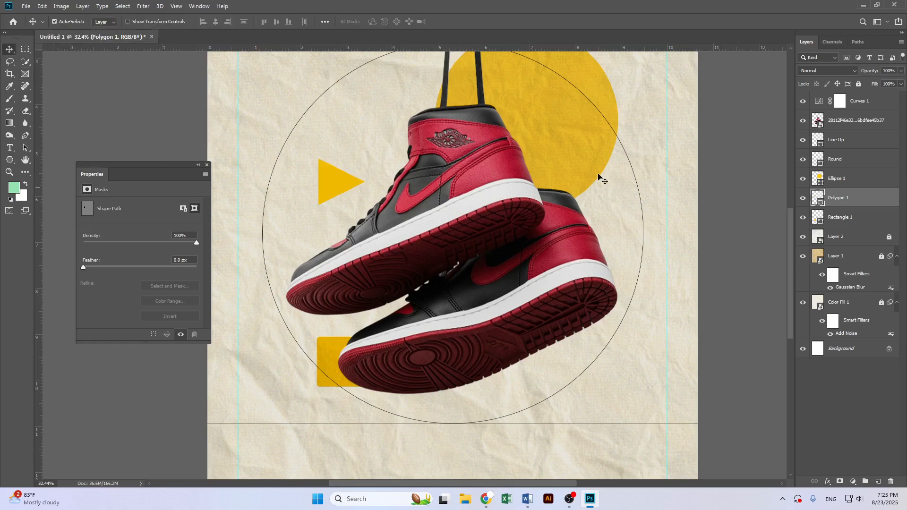
click(836, 72)
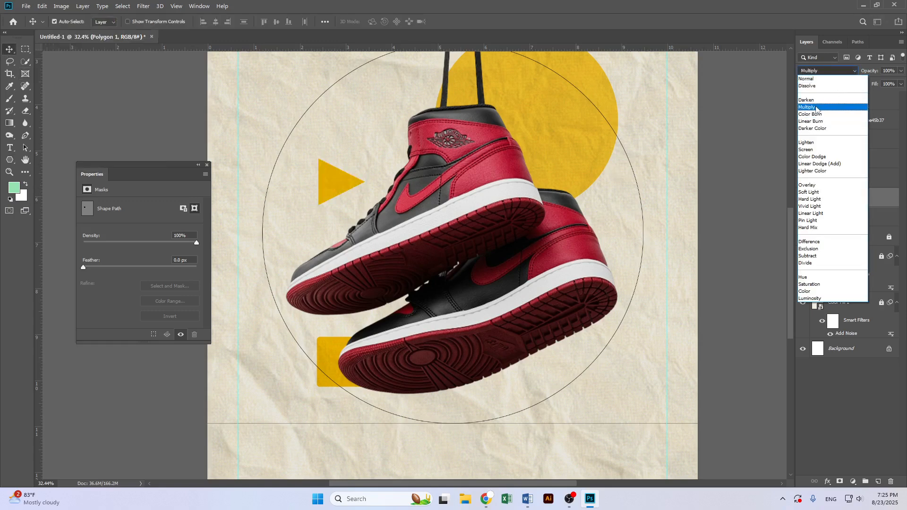
click(815, 109)
Move the yellow triangle down to the lower right of the circle, partly behind the lower shoe
drag(344, 186, 552, 305)
key(ctrl+t)
key(Return)
mouse_move(538, 370)
mouse_down()
mouse_move(545, 349)
mouse_move(547, 375)
mouse_up()
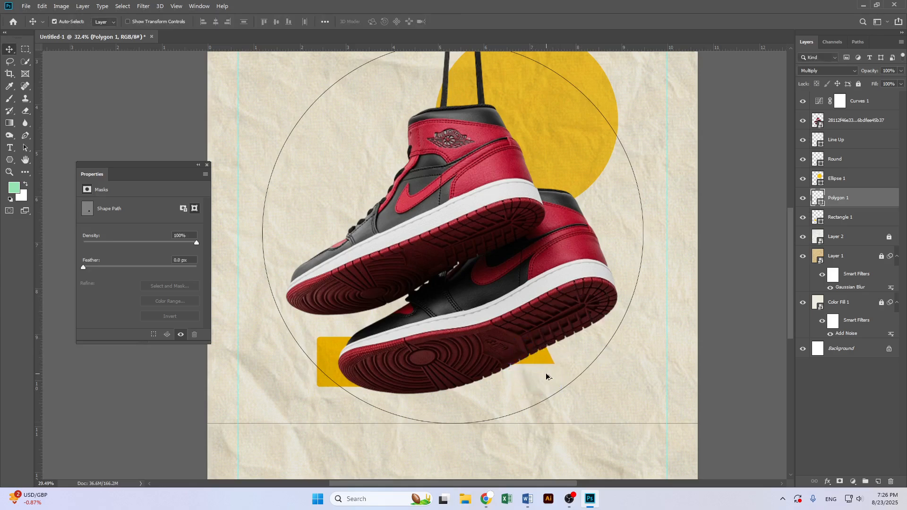
Duplicate the triangle and flip the copy upside down, placing it at the upper left of the shoe
key(ctrl+0)
scroll(516, 377, down, 1)
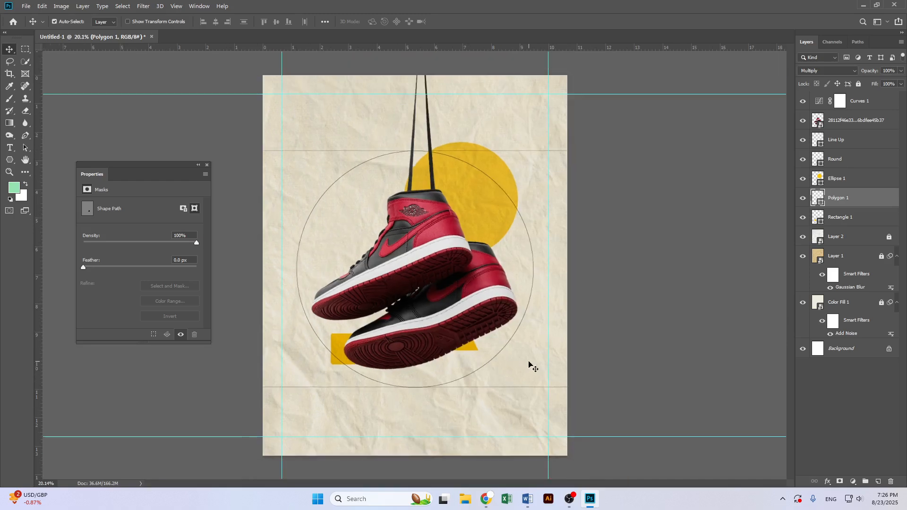
scroll(468, 364, up, 2)
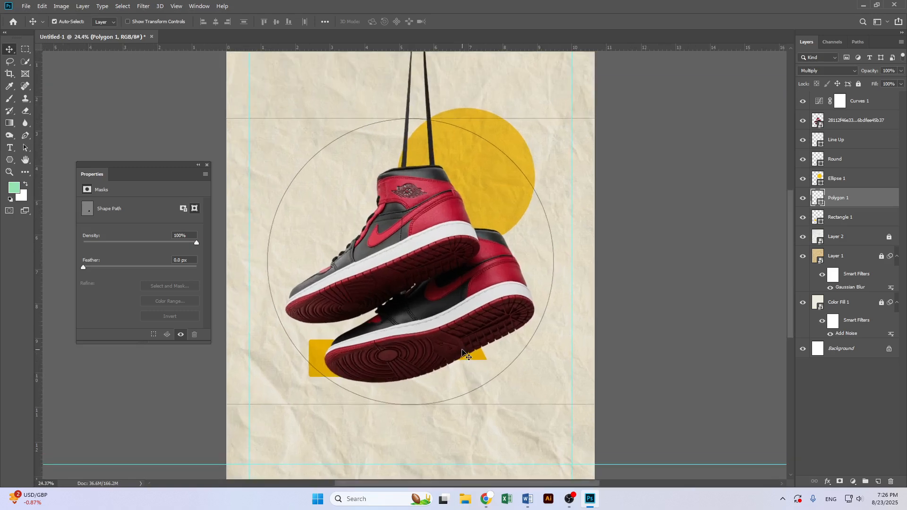
key(ctrl+j)
key(ctrl+t)
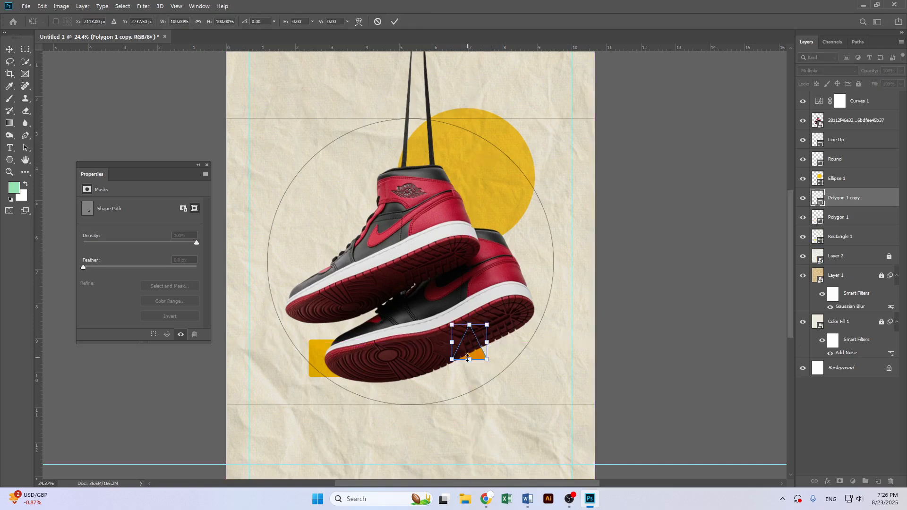
drag(477, 356, 289, 188)
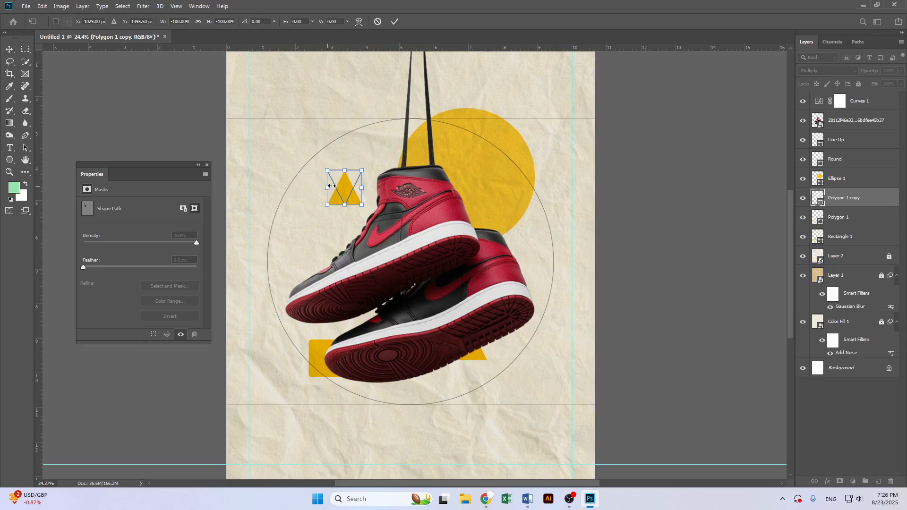
key(Return)
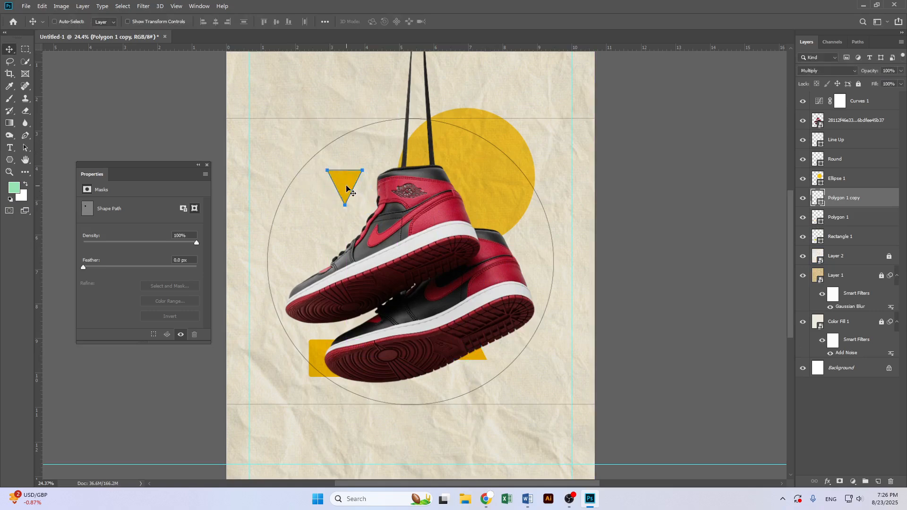
Move the inverted triangle copy up above the circle near the top of the poster
key(ctrl+t)
click(441, 191)
key(ctrl+t)
drag(363, 171, 334, 98)
key(ctrl+z)
key(Return)
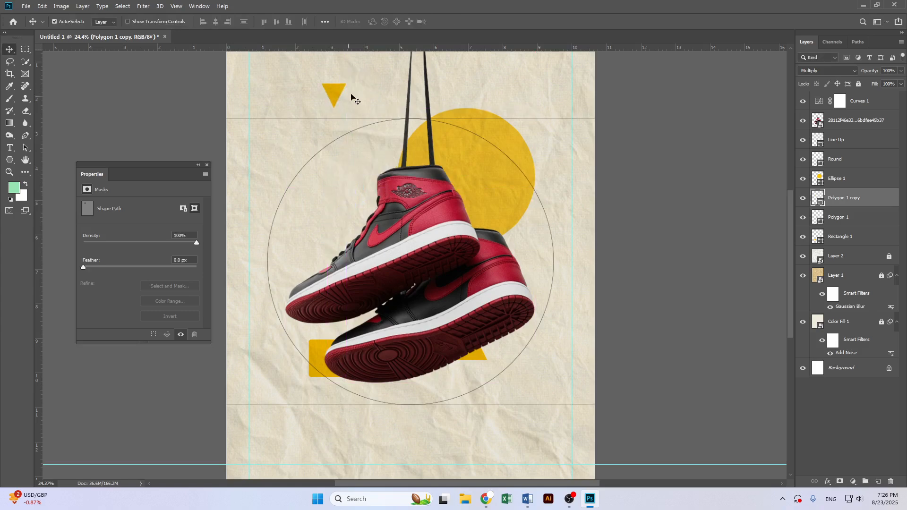
Switch to File Explorer and install the Sigana font from the sigana zip archive in Downloads, then return to Photoshop
click(8, 149)
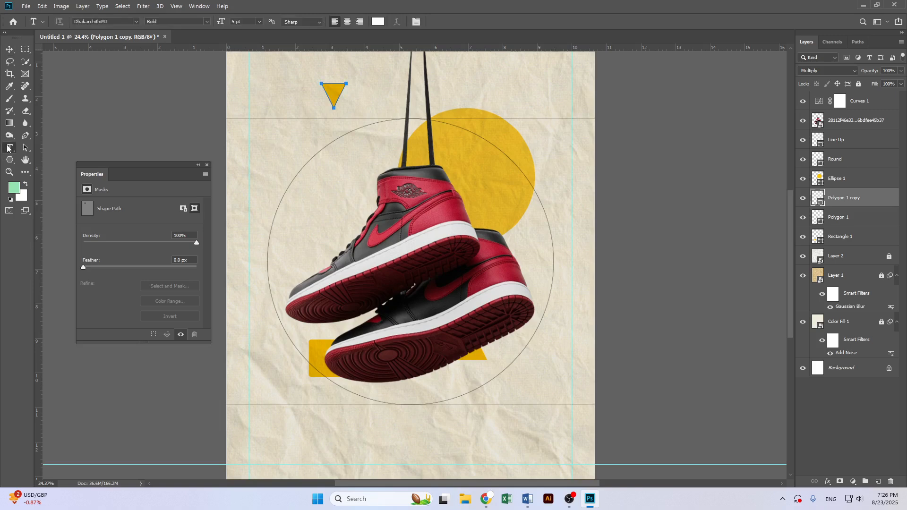
click(9, 49)
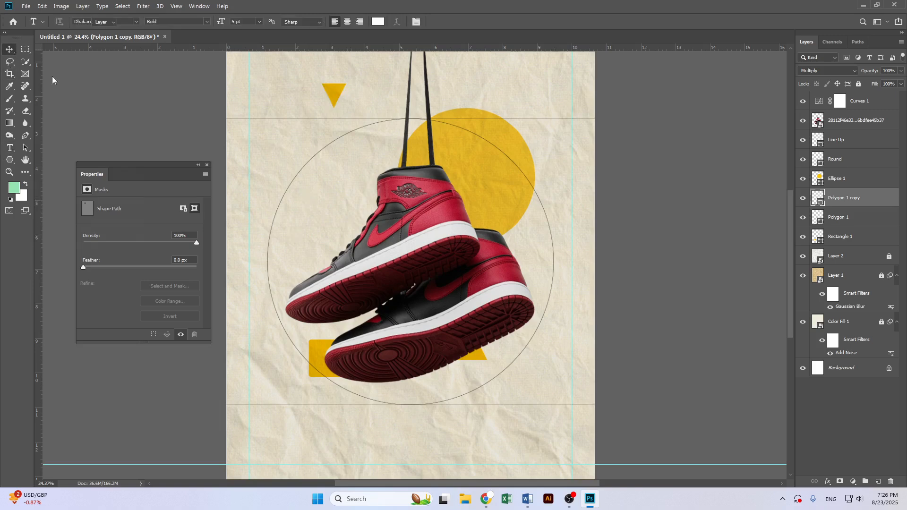
click(487, 499)
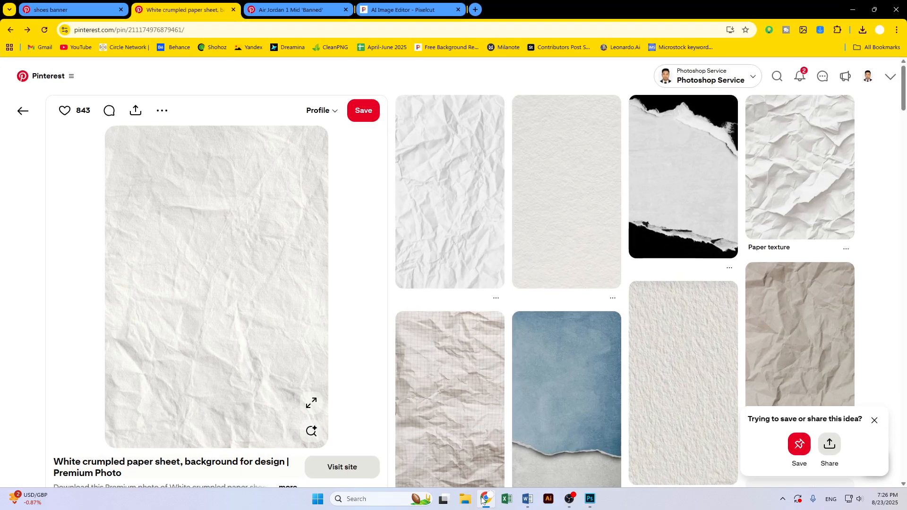
click(853, 9)
click(471, 502)
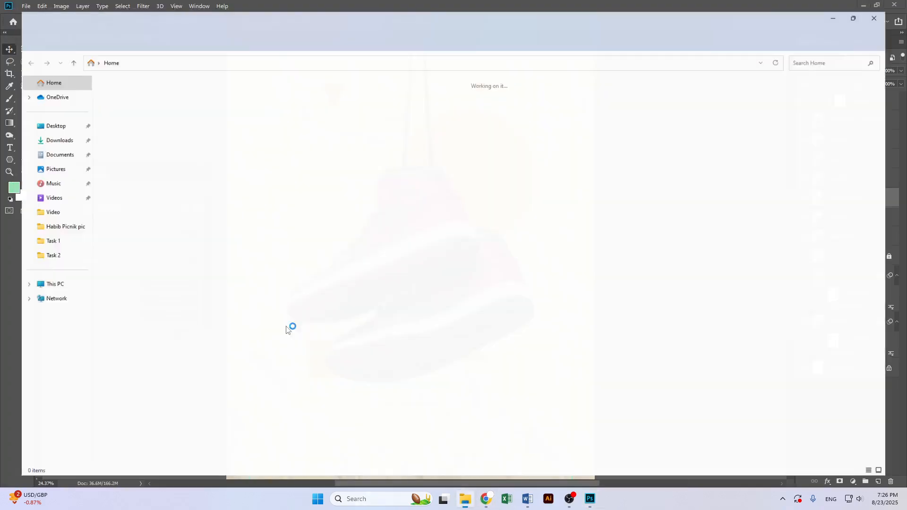
click(41, 136)
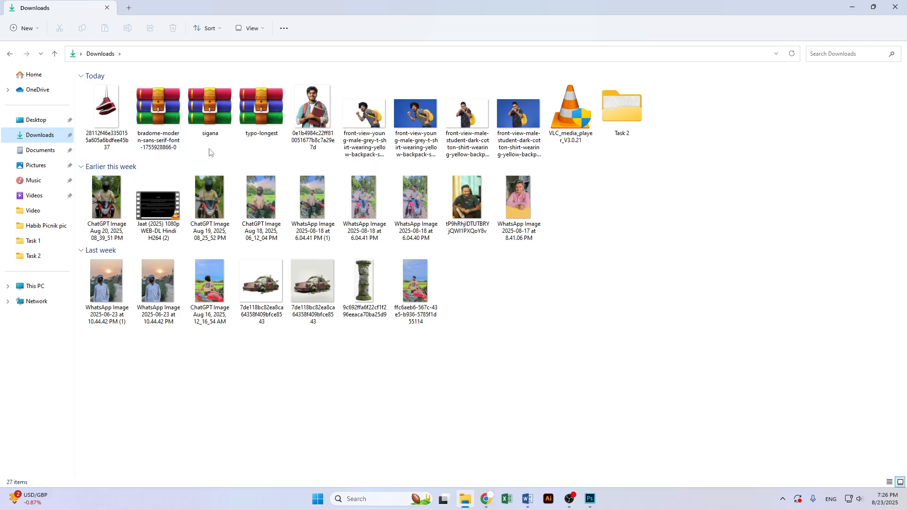
double_click(209, 111)
double_click(173, 203)
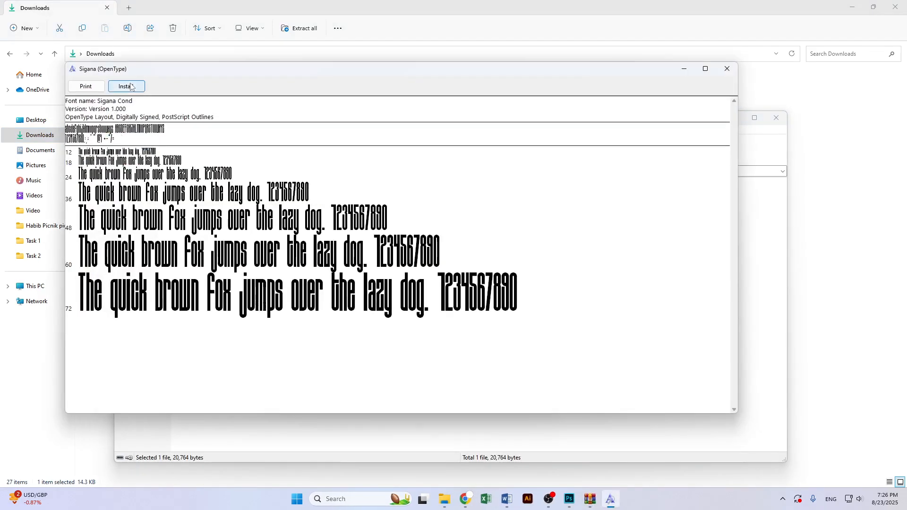
click(132, 86)
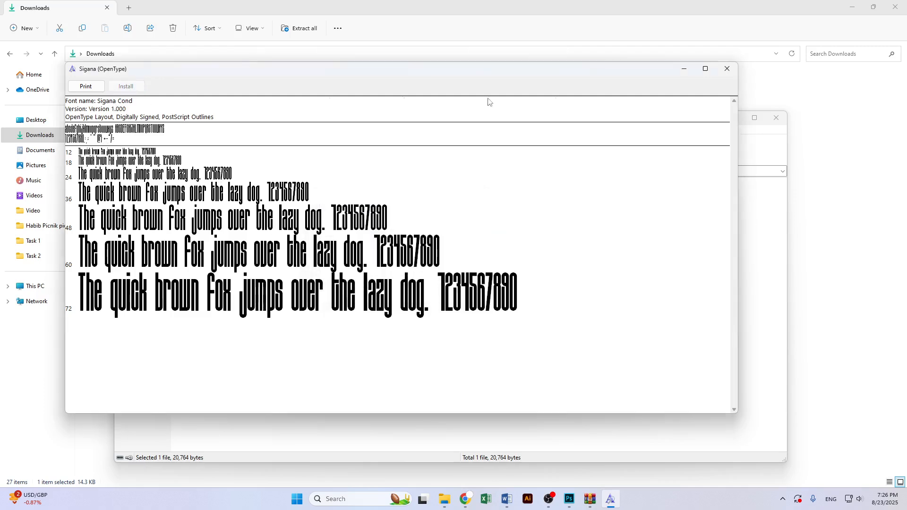
click(727, 69)
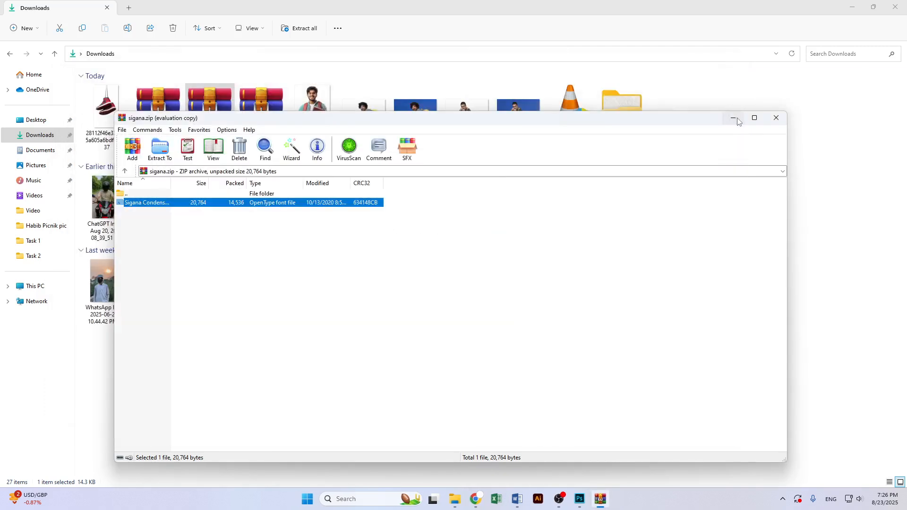
click(777, 118)
click(852, 7)
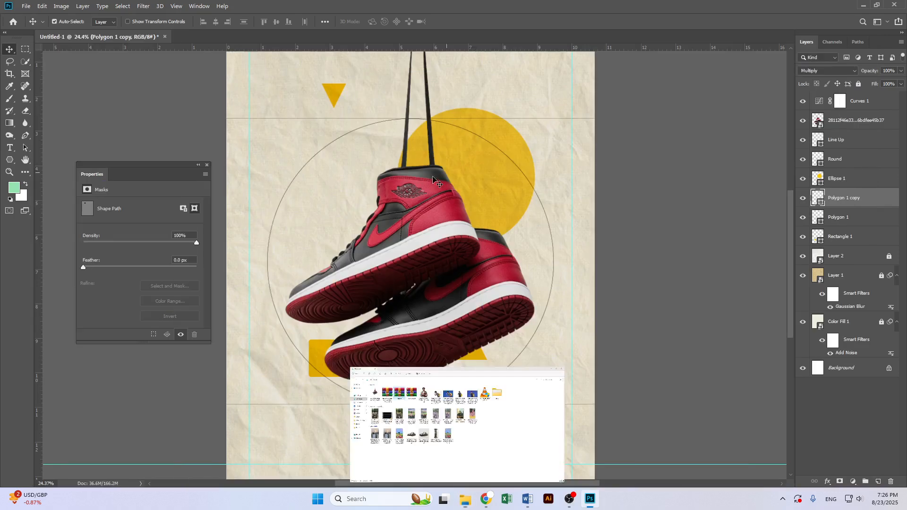
Create a text layer left of the shoe and set its text colour to black
click(10, 148)
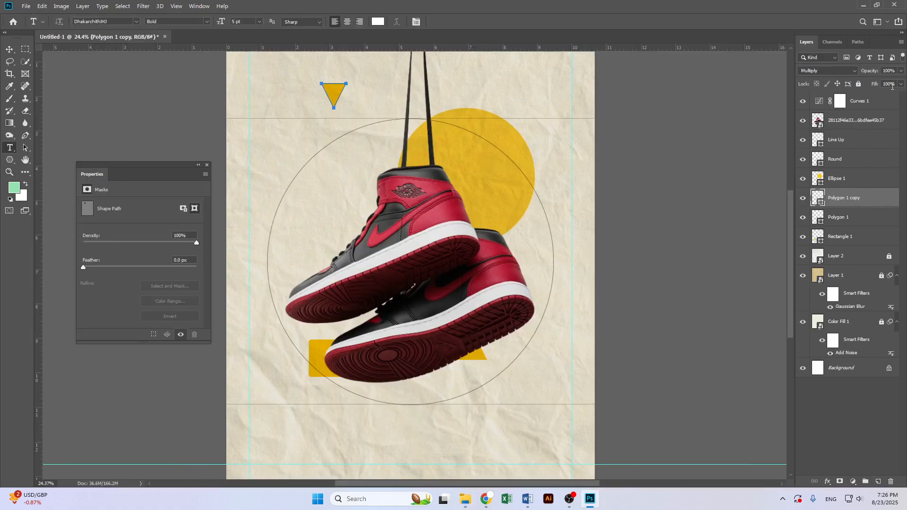
click(287, 199)
click(377, 25)
drag(448, 396, 450, 436)
click(636, 299)
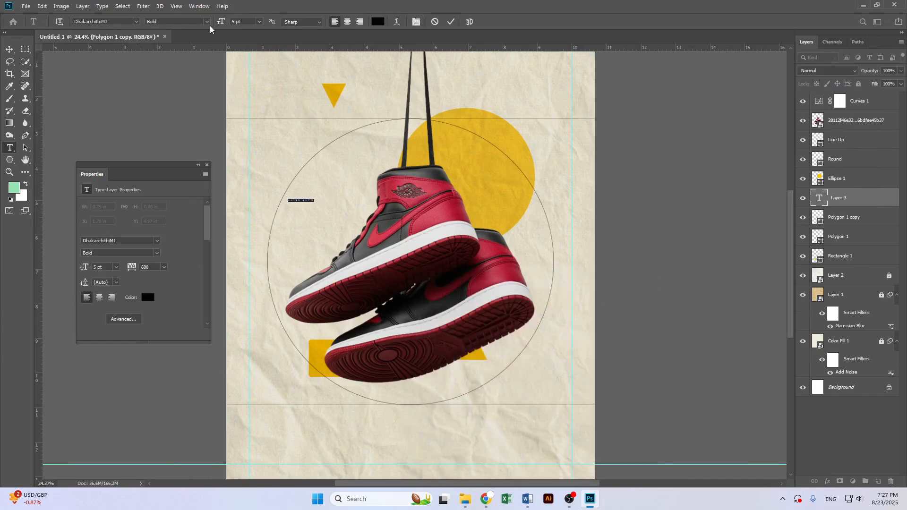
Set the text to Sigana Condensed at 52 pt with tracking 0
key(ctrl+t)
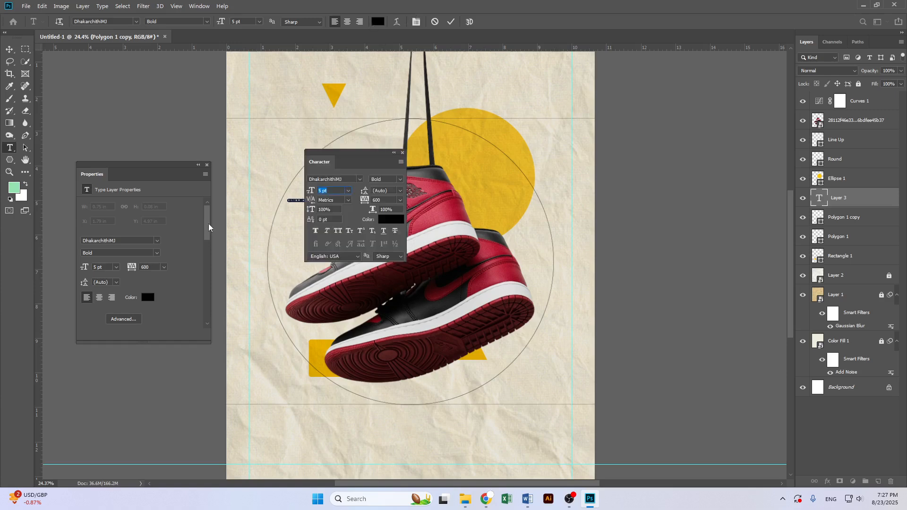
drag(333, 158, 118, 363)
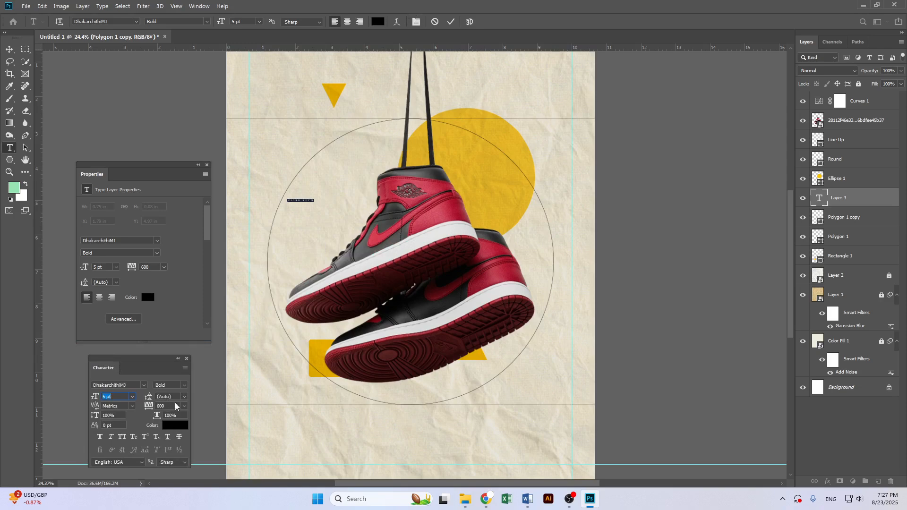
drag(160, 365, 681, 128)
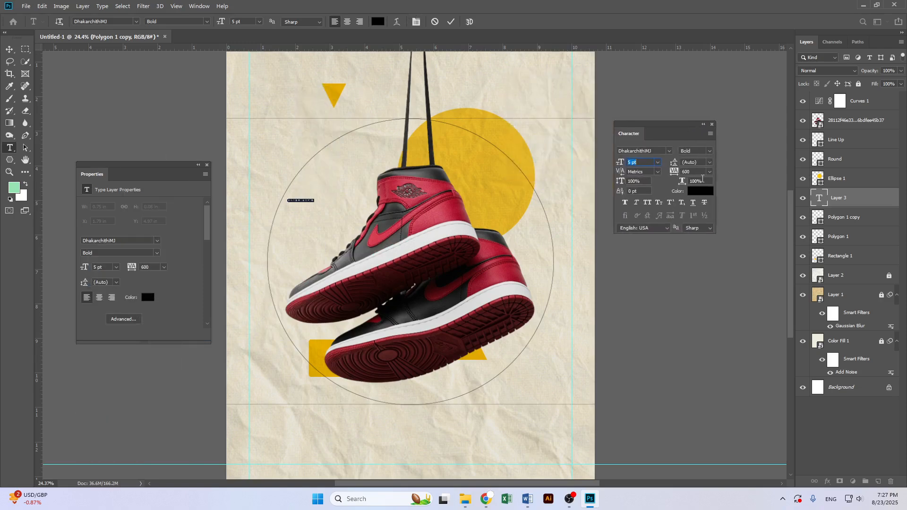
double_click(685, 172)
text(0)
drag(220, 25, 245, 45)
click(118, 21)
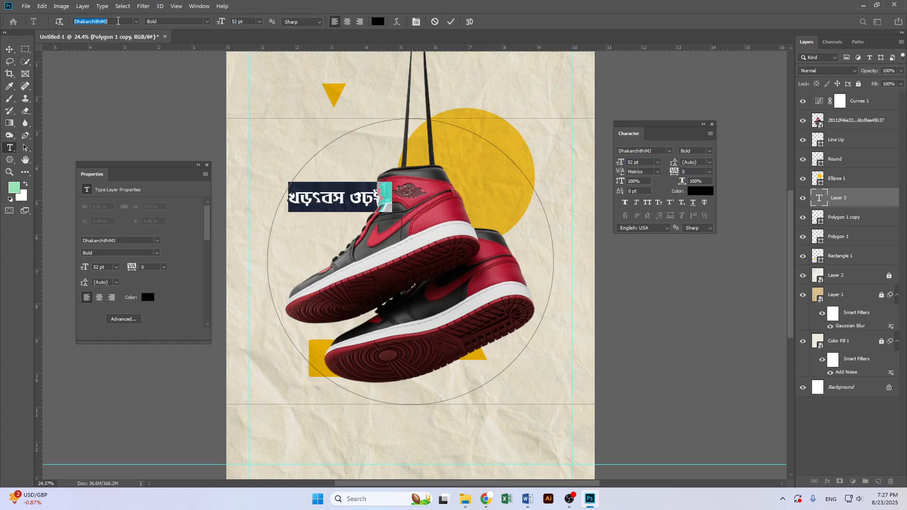
text(s)
text(igana)
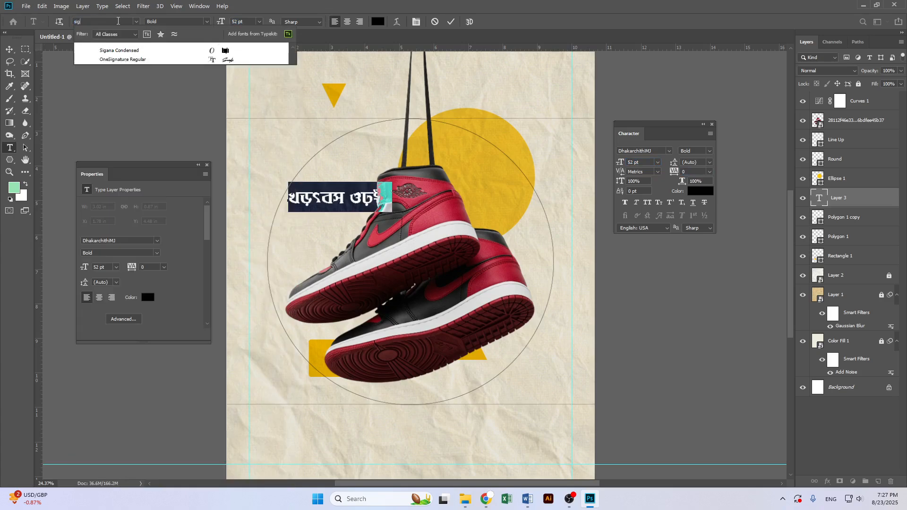
click(141, 47)
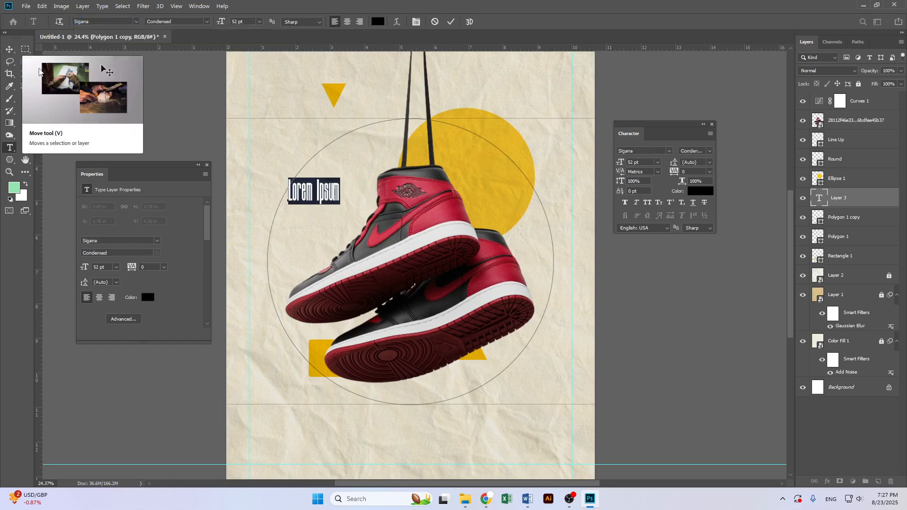
Enter the title text JORDEN SHOE
text(Jorden)
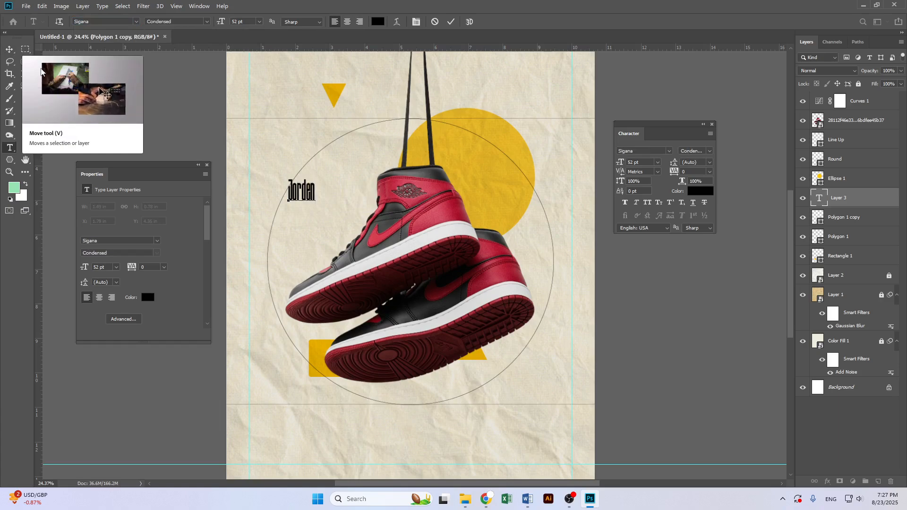
key(ctrl+a)
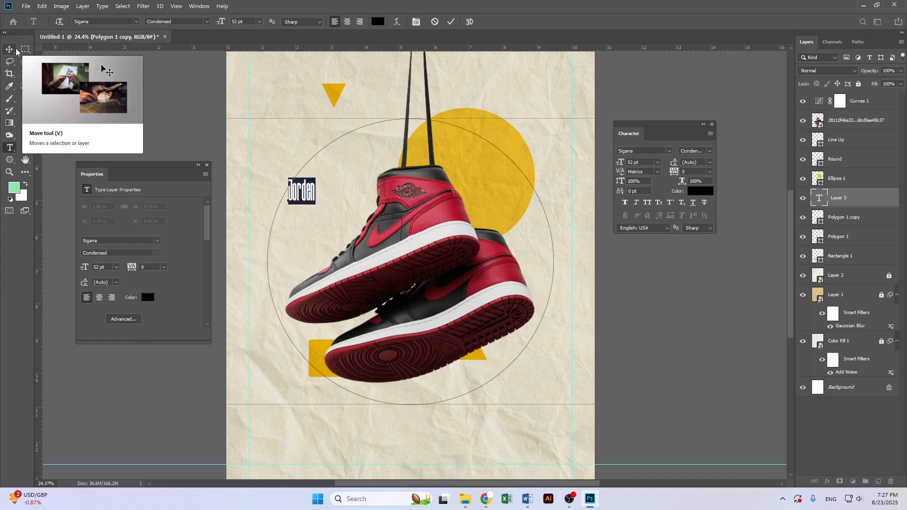
key(BackSpace)
text(JORDER)
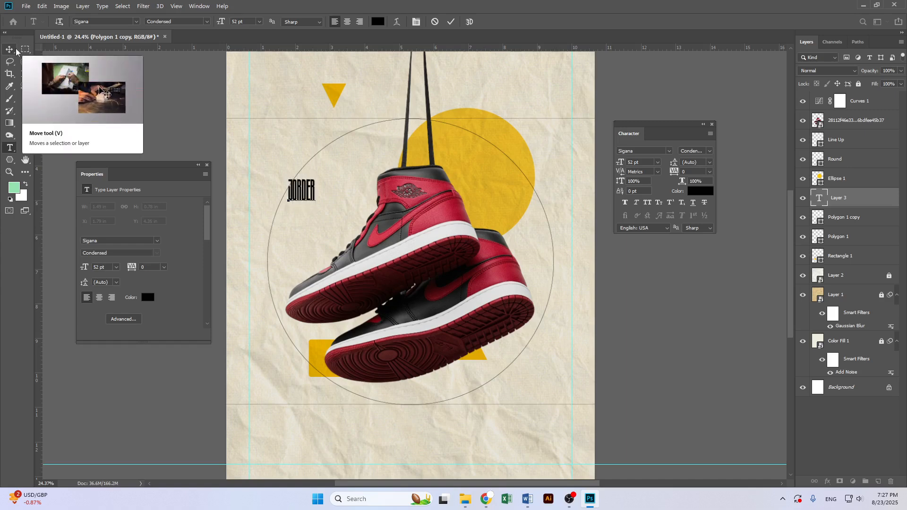
key(BackSpace)
text(N)
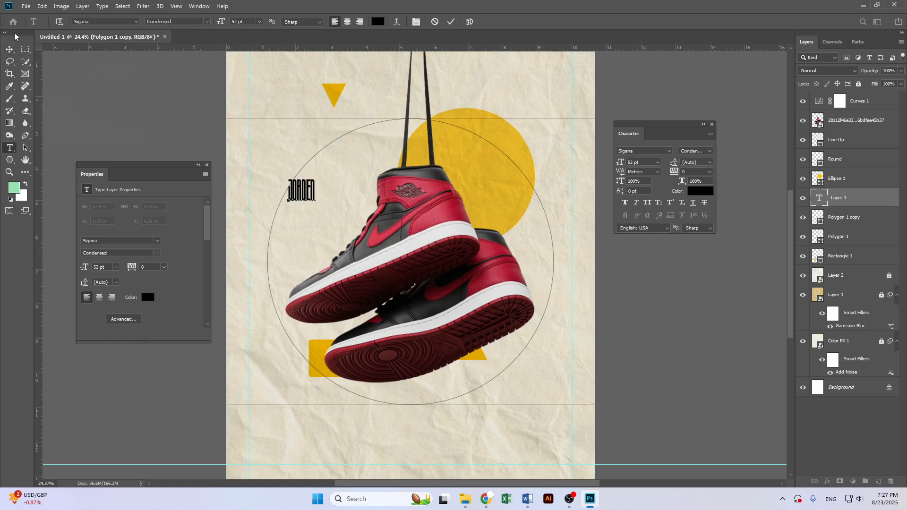
text( SHOE)
Scale the JORDEN SHOE text up to about 226 pt so it spans the circle behind the shoe
click(9, 49)
key(ctrl+t)
drag(338, 202, 520, 247)
drag(488, 190, 503, 248)
drag(396, 190, 356, 198)
key(Return)
Move the inverted triangle down to sit just above the title text
click(333, 98)
drag(333, 98, 327, 193)
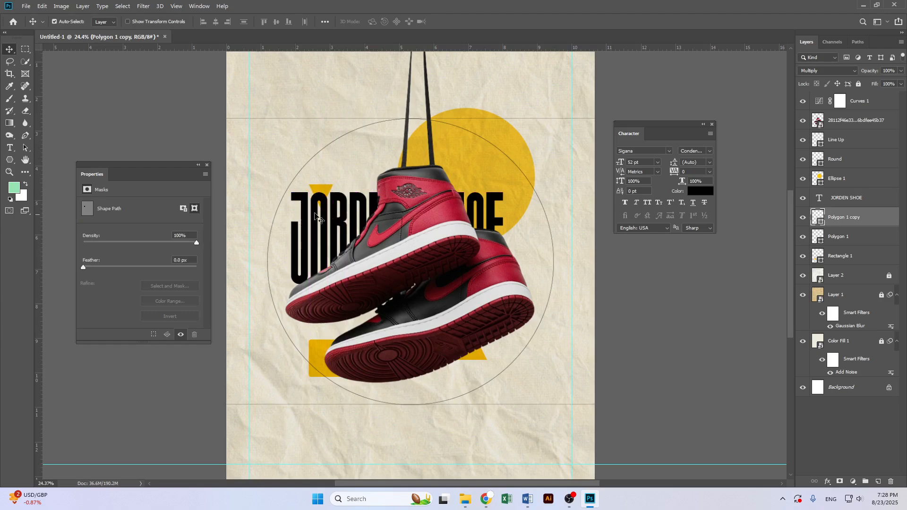
Use Blend If on the JORDEN SHOE text, splitting the underlying-layer sliders so the paper texture shows through the letters
click(342, 217)
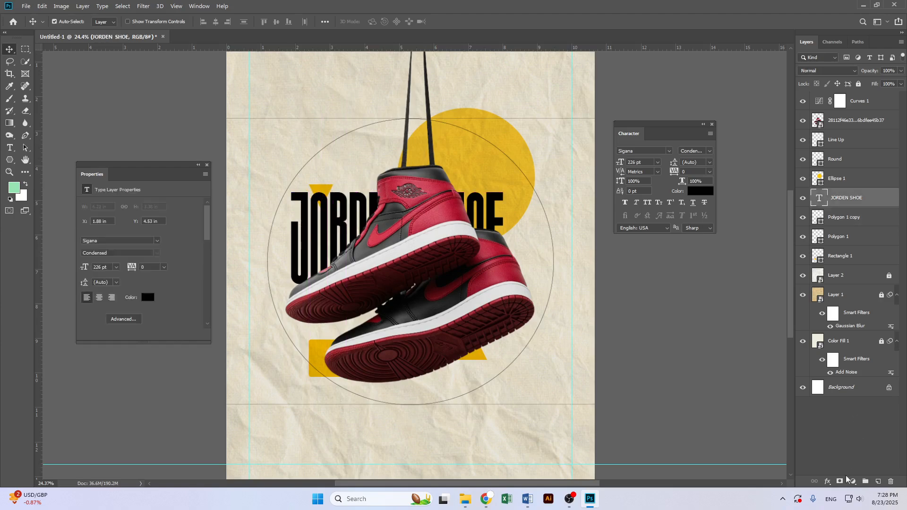
click(829, 483)
click(853, 390)
drag(279, 217, 808, 208)
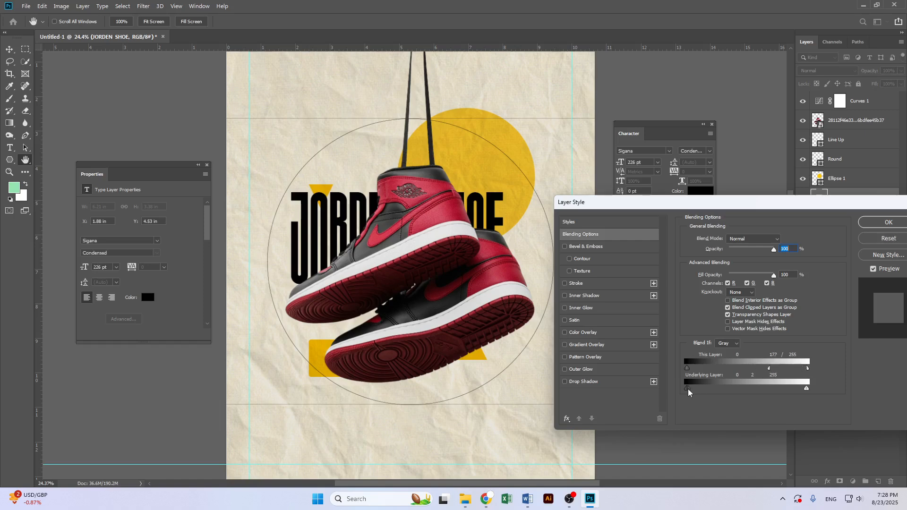
drag(703, 394, 734, 389)
mouse_move(807, 389)
mouse_down()
mouse_move(782, 387)
mouse_move(800, 390)
mouse_up()
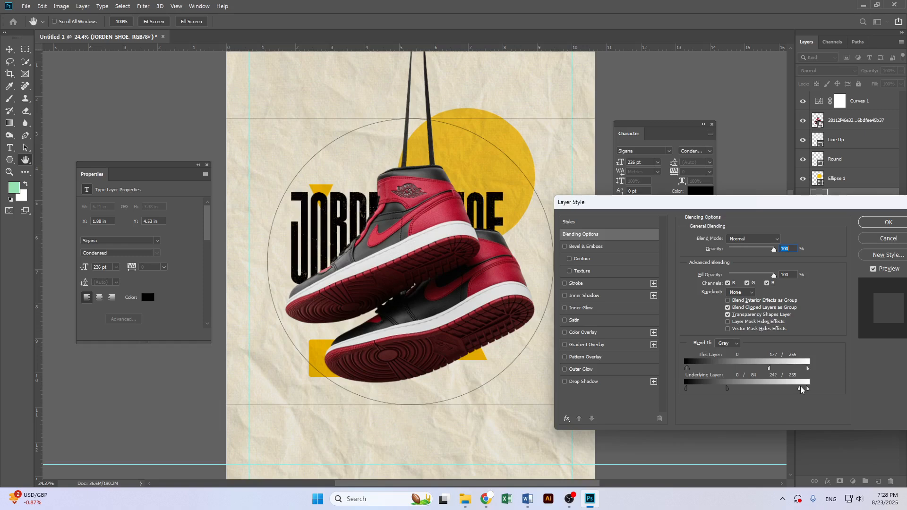
drag(690, 368, 721, 391)
key(alt)
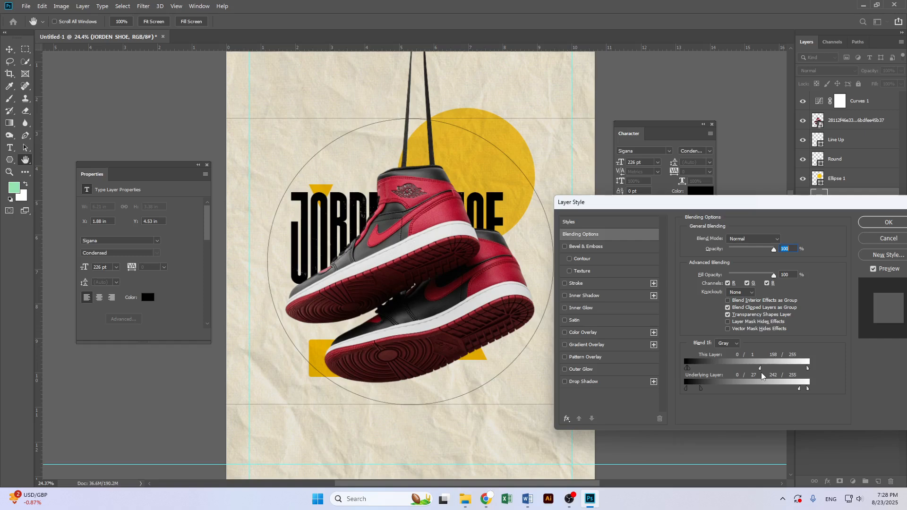
mouse_move(802, 391)
mouse_down()
mouse_move(771, 392)
mouse_move(800, 392)
mouse_up()
click(888, 222)
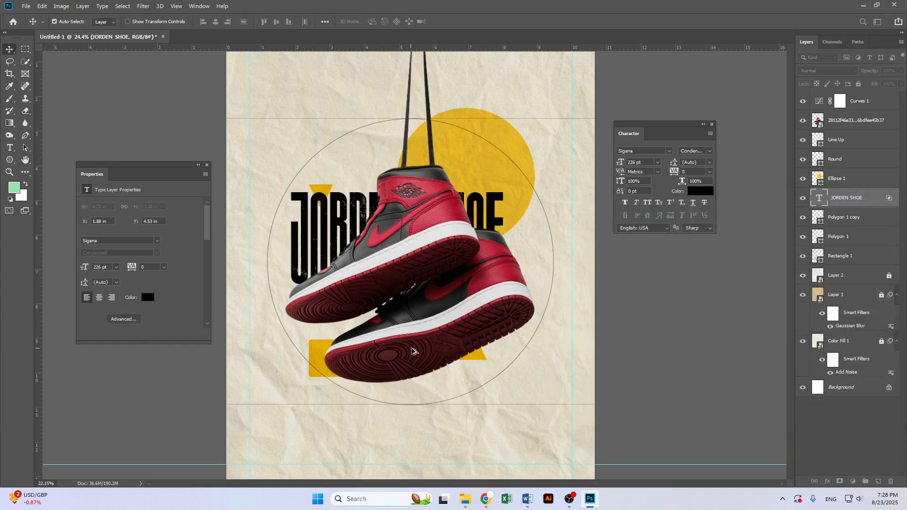
Scale the JORDEN SHOE text up to about 256 pt so it spans wider across the circle
key(v)
scroll(388, 270, down, 1)
scroll(389, 270, up, 2)
scroll(388, 270, up, 1)
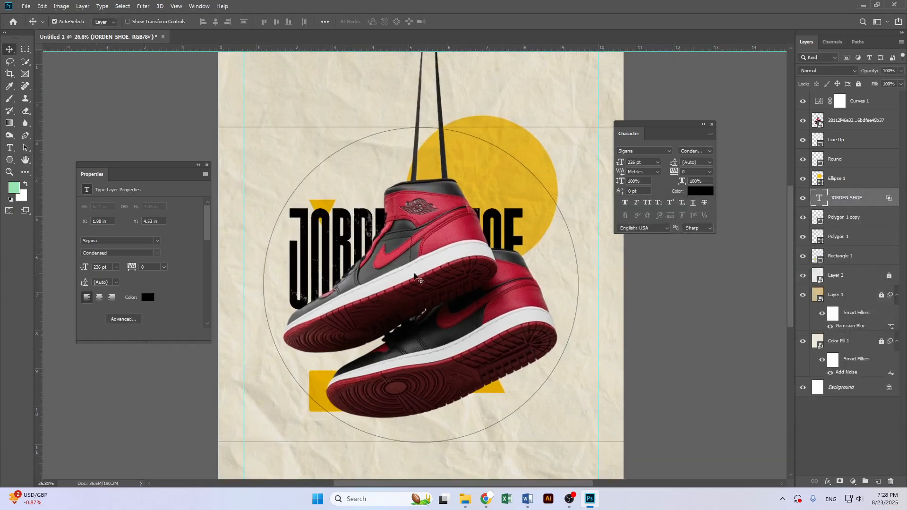
key(ctrl+t)
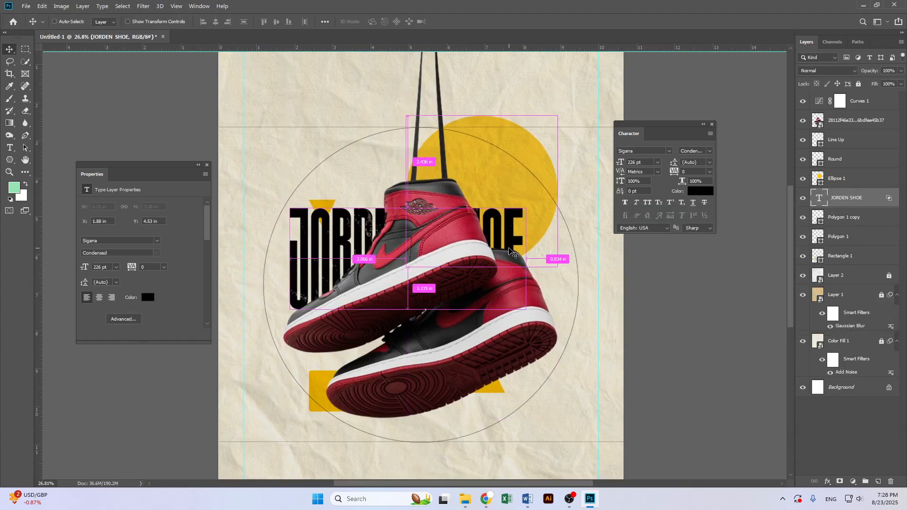
drag(530, 251, 557, 264)
drag(527, 238, 527, 246)
key(Return)
scroll(475, 326, down, 2)
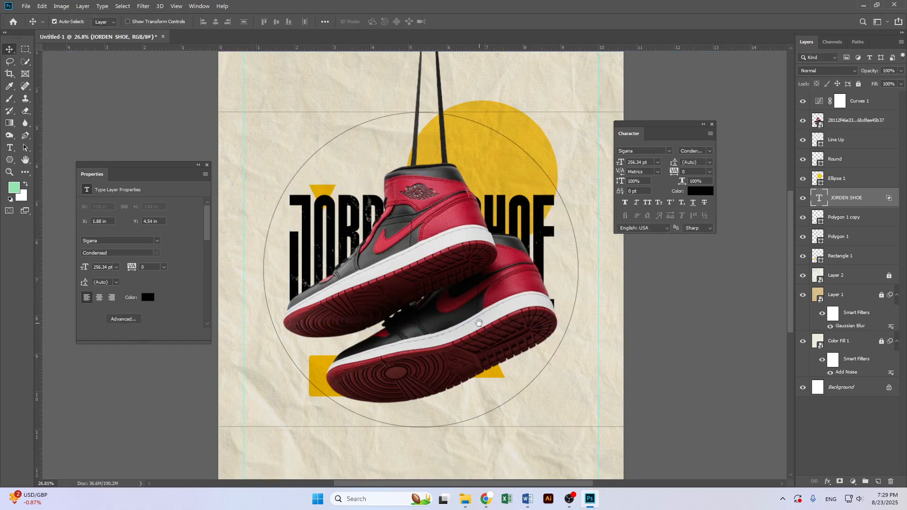
scroll(480, 331, down, 2)
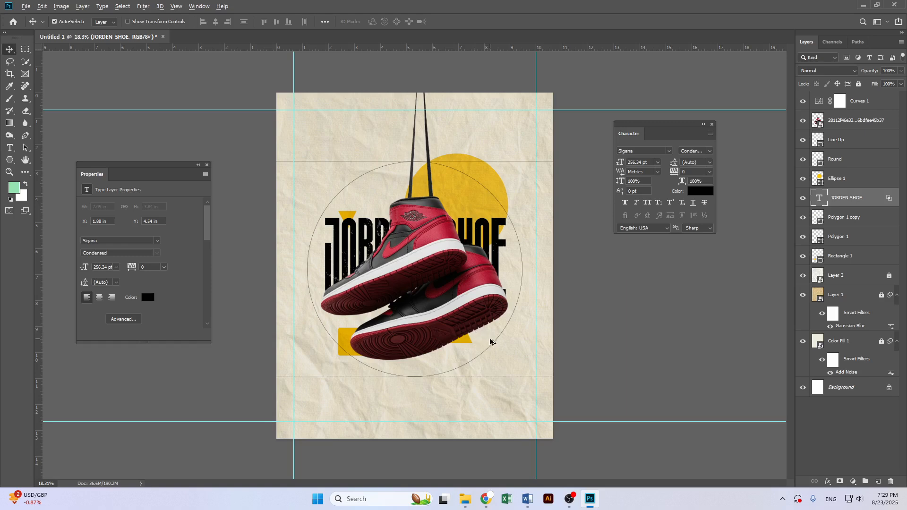
scroll(490, 341, up, 1)
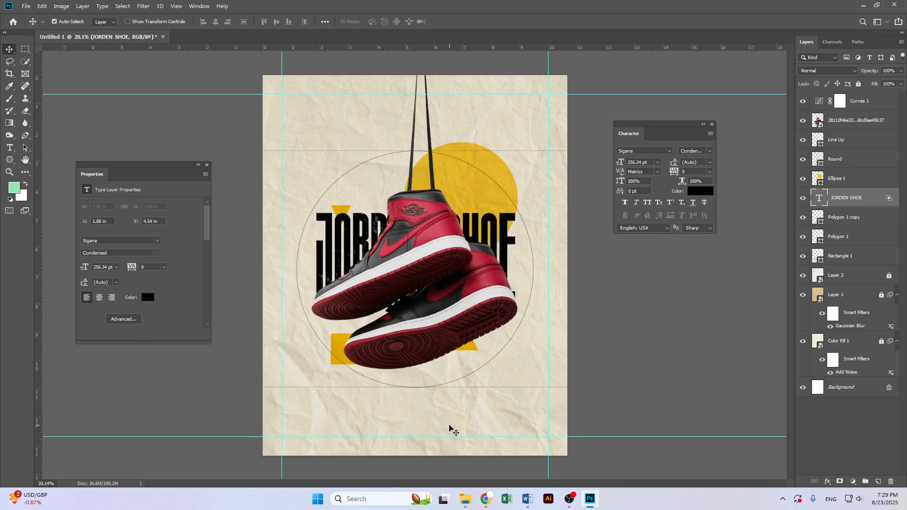
click(9, 148)
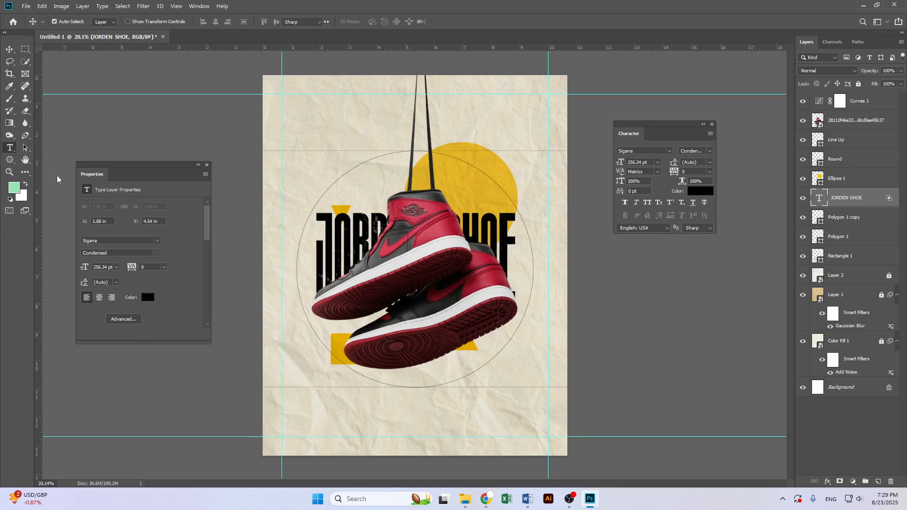
click(352, 409)
text(Air Jordan)
key(ctrl+a)
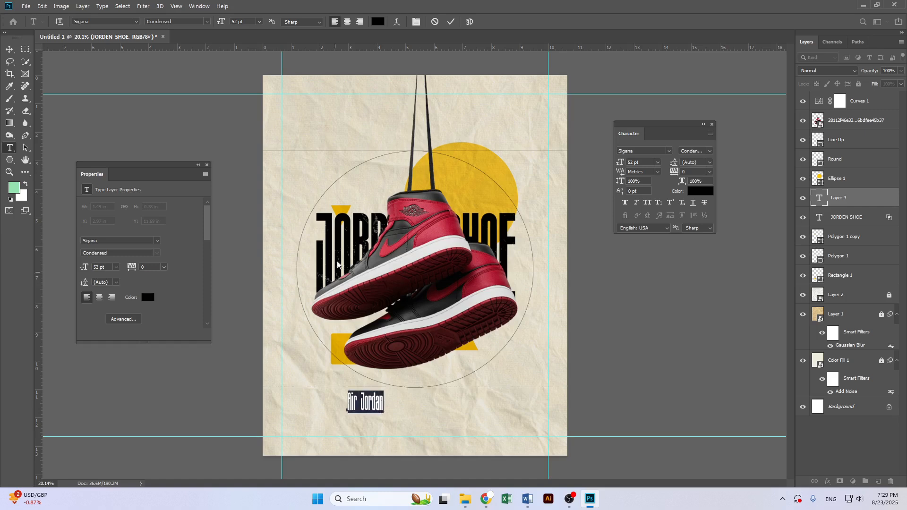
click(131, 22)
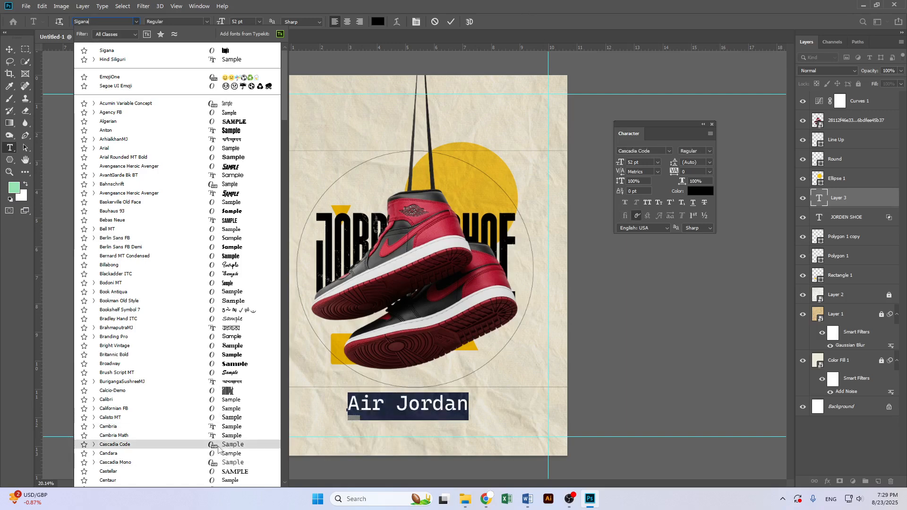
scroll(218, 448, down, 5)
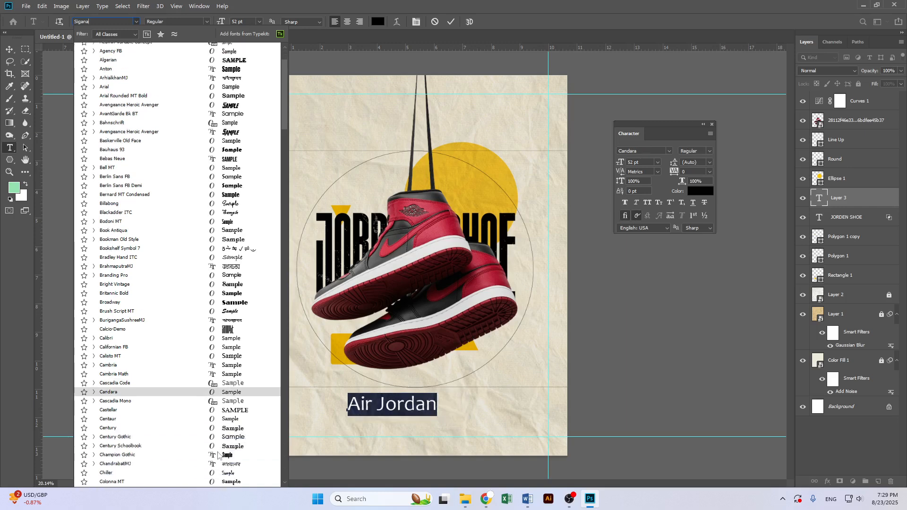
scroll(218, 448, down, 8)
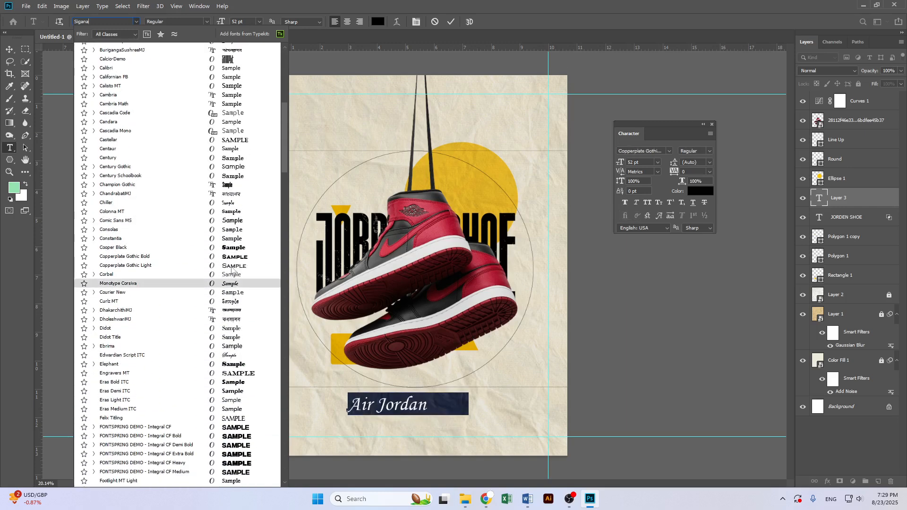
scroll(233, 270, down, 5)
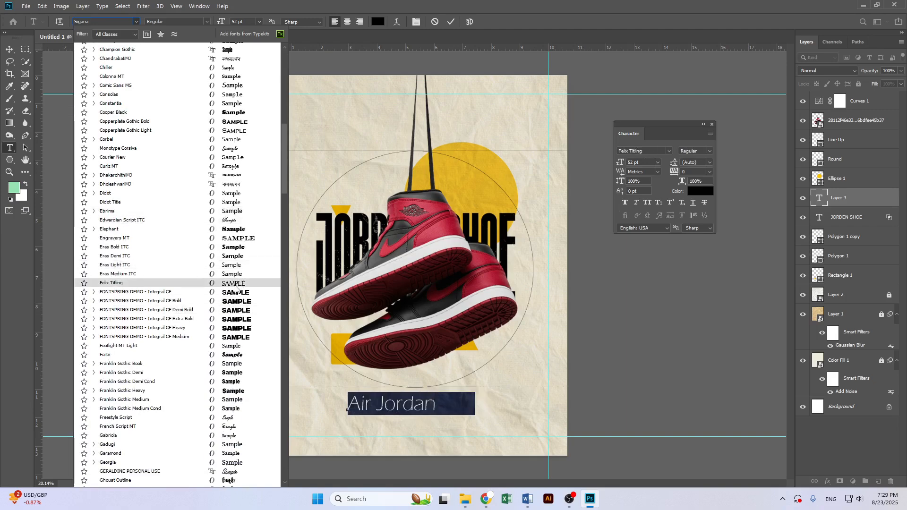
scroll(236, 293, down, 2)
scroll(236, 293, down, 4)
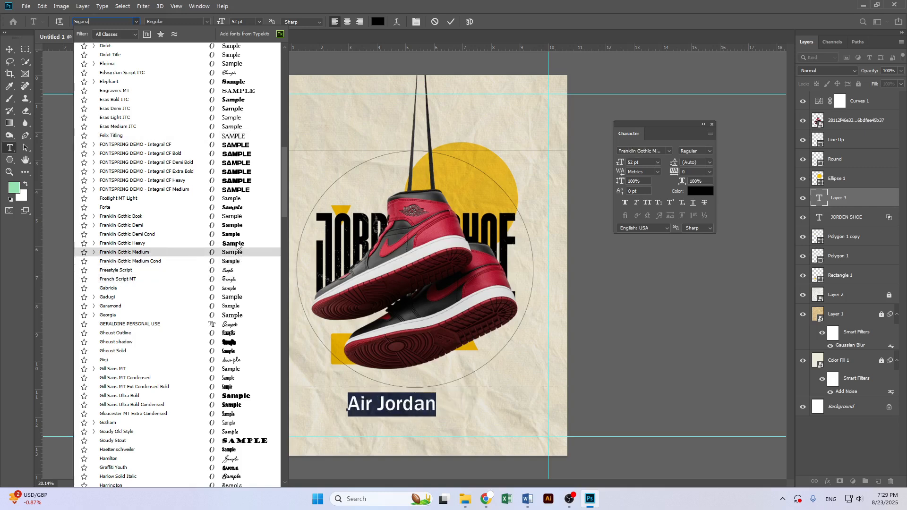
scroll(223, 264, down, 7)
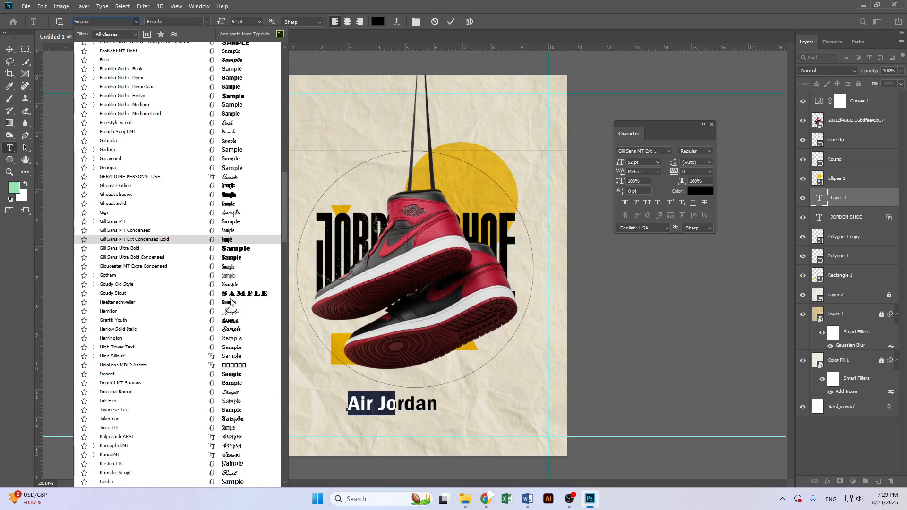
scroll(240, 321, down, 5)
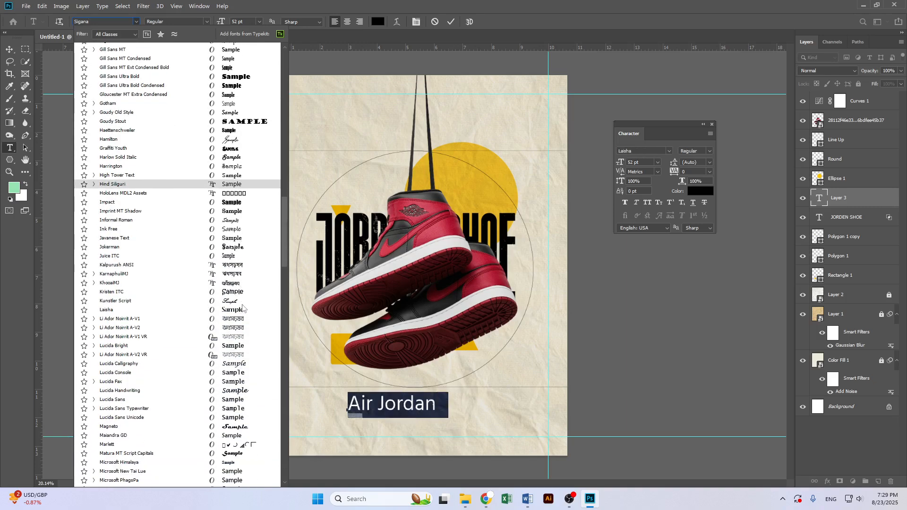
click(100, 21)
click(93, 21)
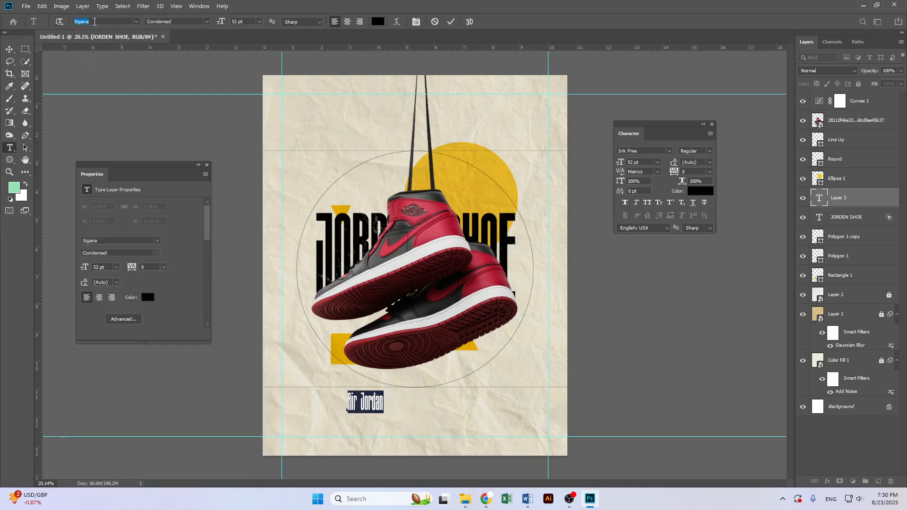
text(san)
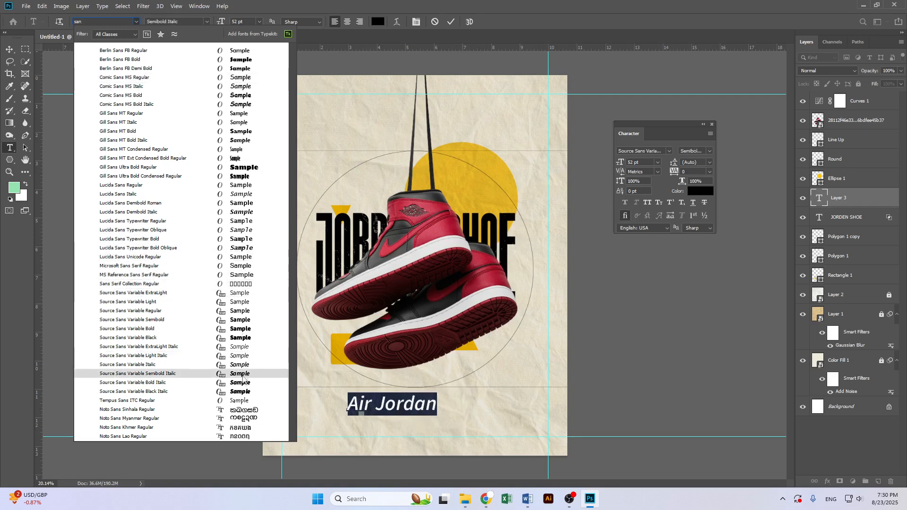
key(Down)
key(Down)
key(Down)
key(Down)
key(Down)
key(Down)
key(Down)
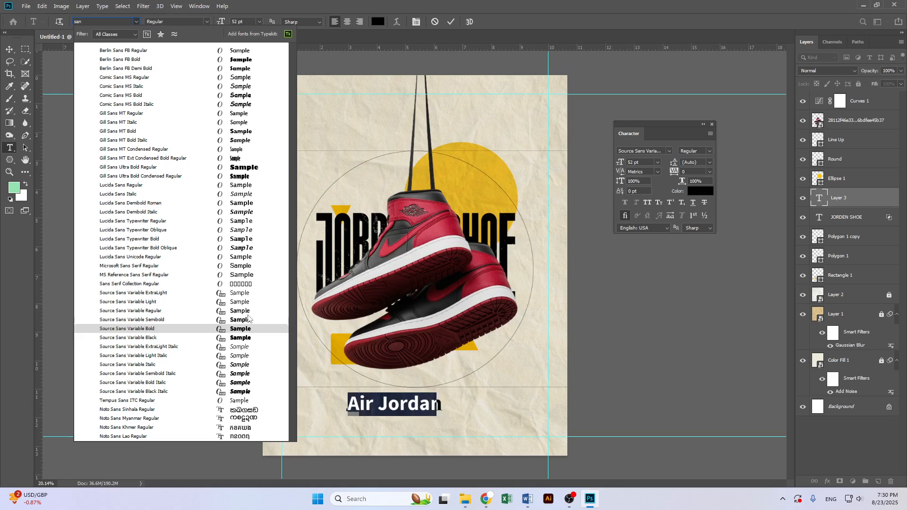
click(497, 55)
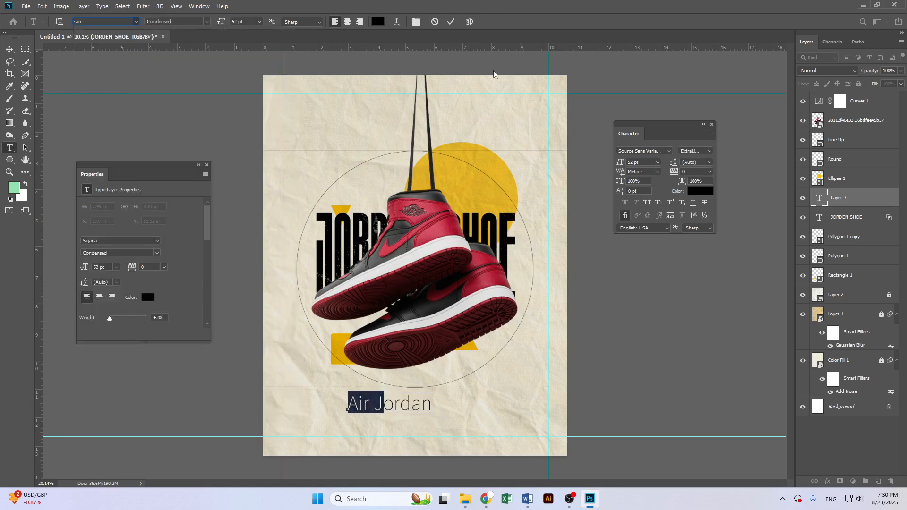
click(435, 21)
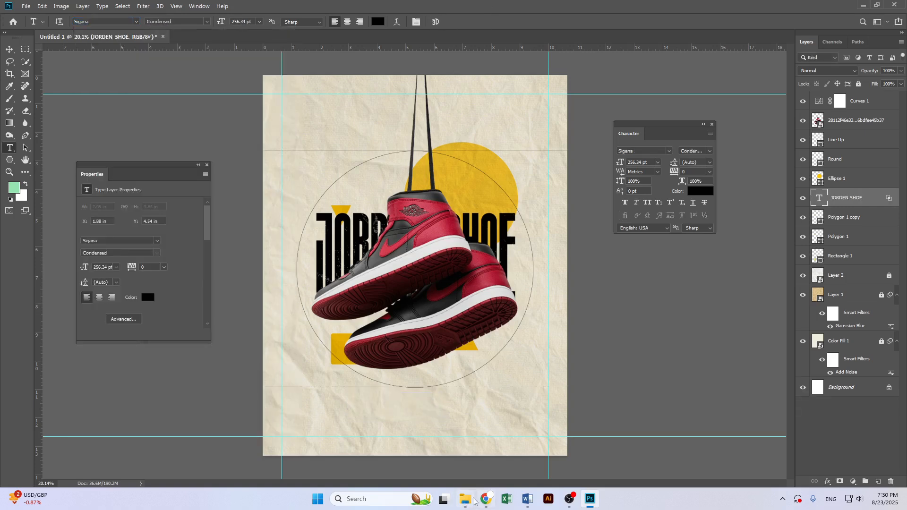
Switch to File Explorer and browse the Pc Font folder on the GRAPHIC DESIGN FILE drive for available fonts
click(466, 499)
click(36, 286)
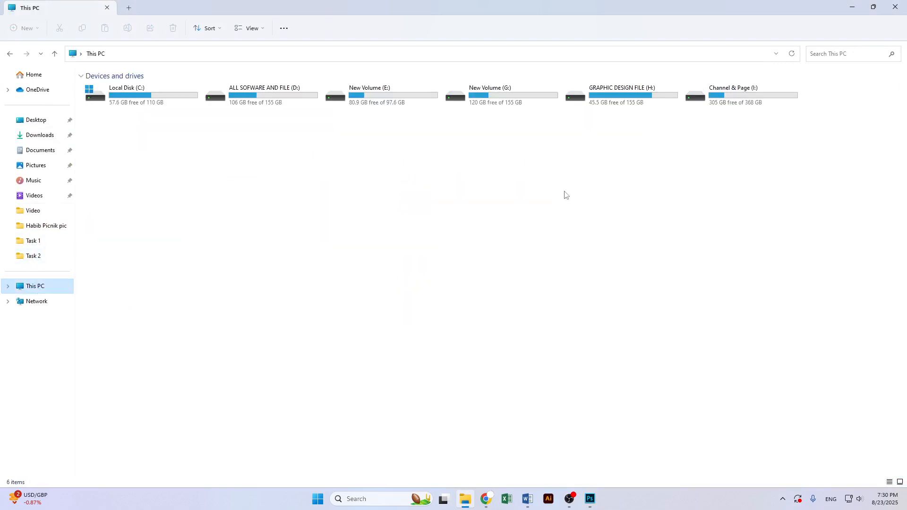
click(736, 93)
double_click(735, 93)
key(alt+Left)
key(Left)
key(Return)
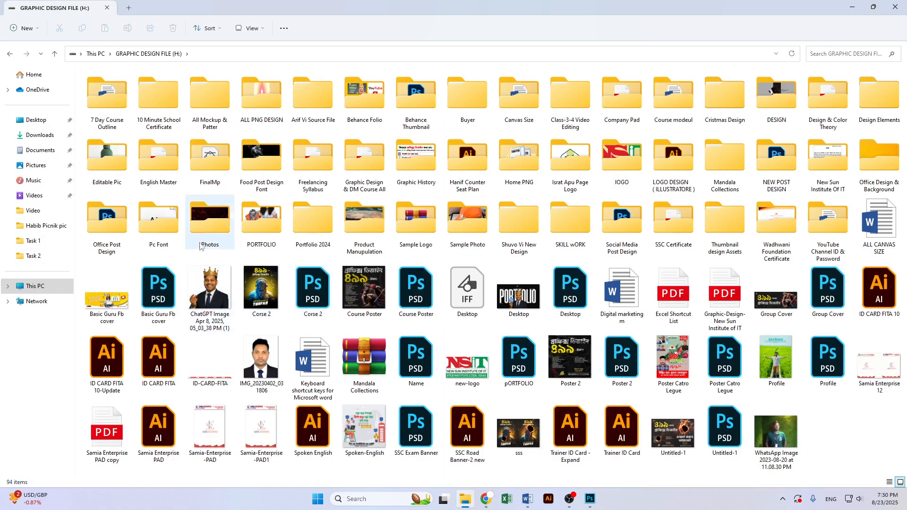
double_click(159, 221)
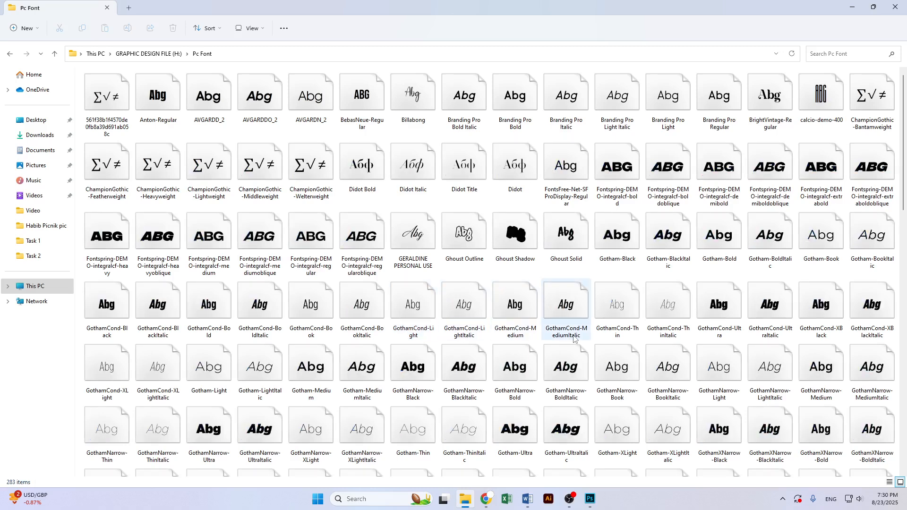
scroll(605, 342, down, 3)
scroll(604, 342, down, 6)
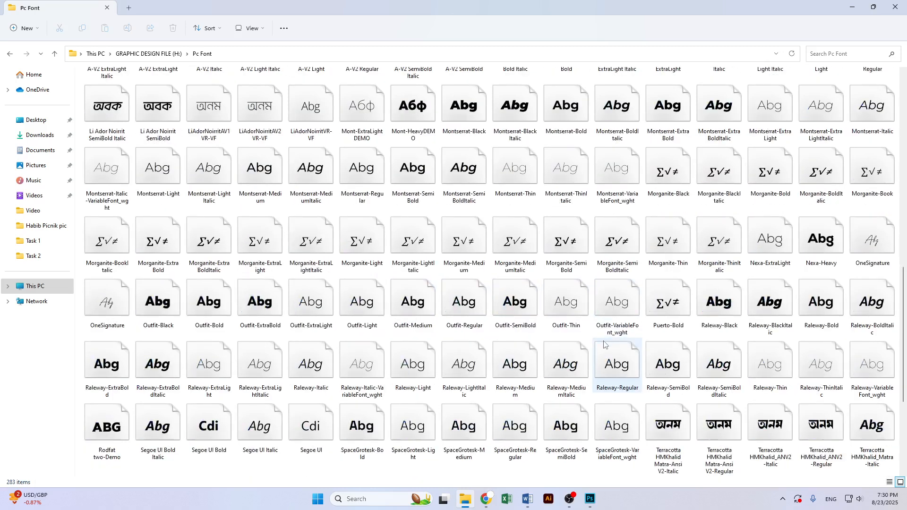
scroll(605, 343, down, 3)
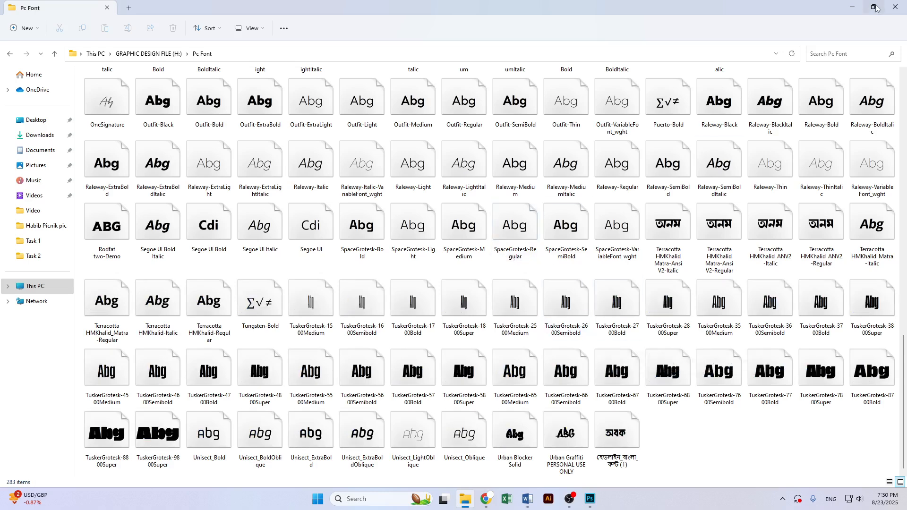
click(852, 7)
Add an Air Jordan text line below the circle and set it in Space Grotesk Medium
click(309, 405)
text(Air)
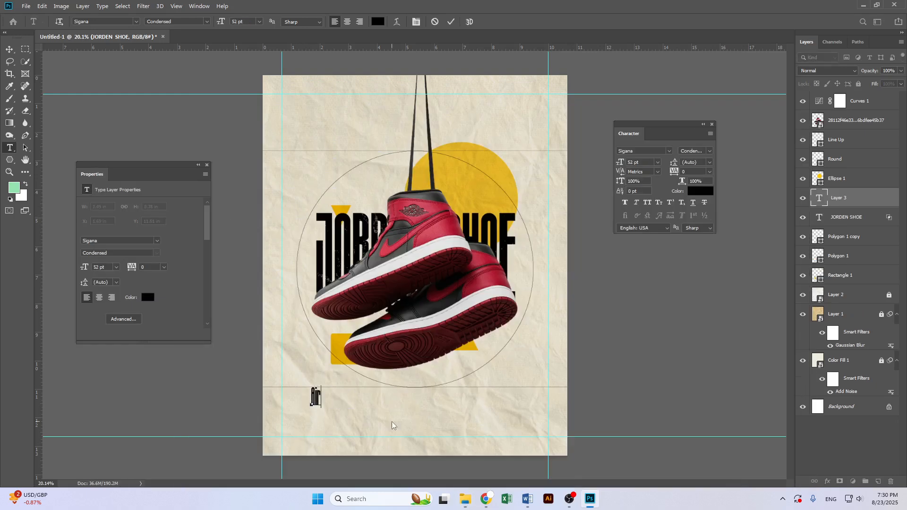
text( Jordan)
key(ctrl+a)
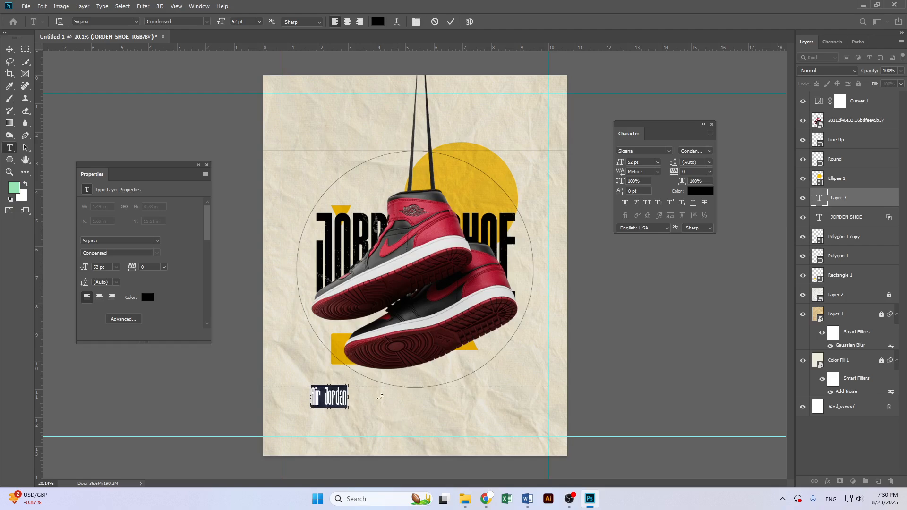
click(115, 22)
text(Sp)
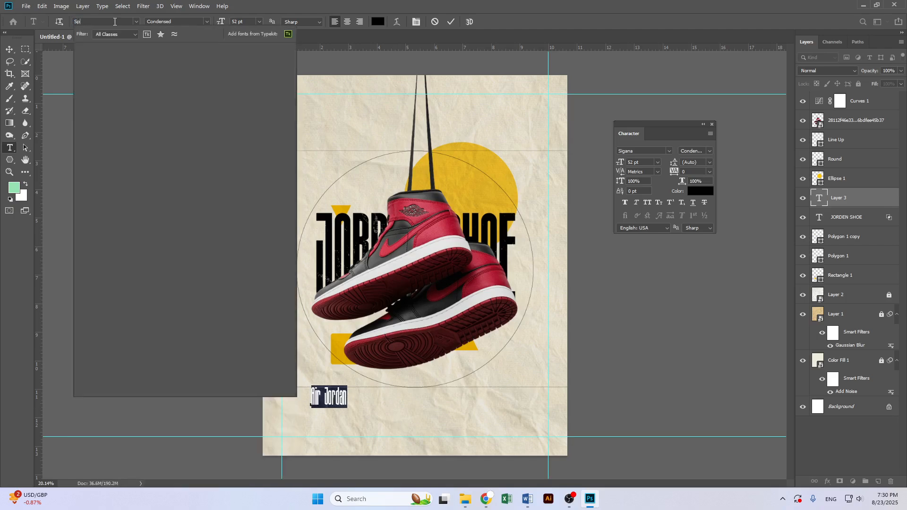
text(ac)
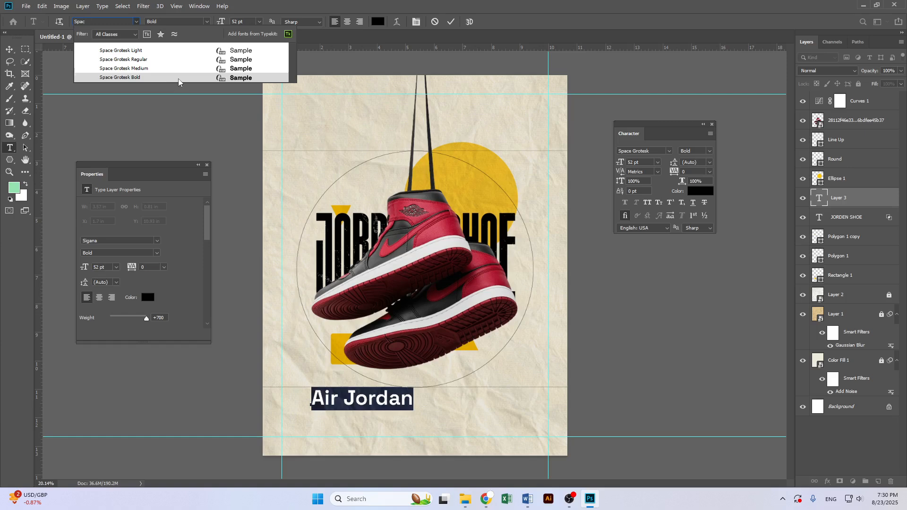
click(177, 70)
key(ctrl+Return)
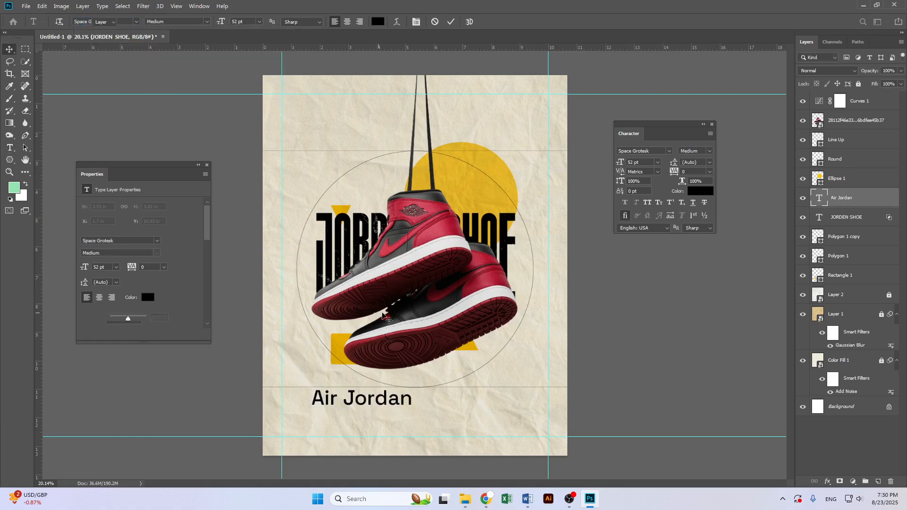
Scale the Air Jordan text down to about 36 pt, aligned with the left guide
key(ctrl+t)
drag(413, 401, 332, 397)
key(Return)
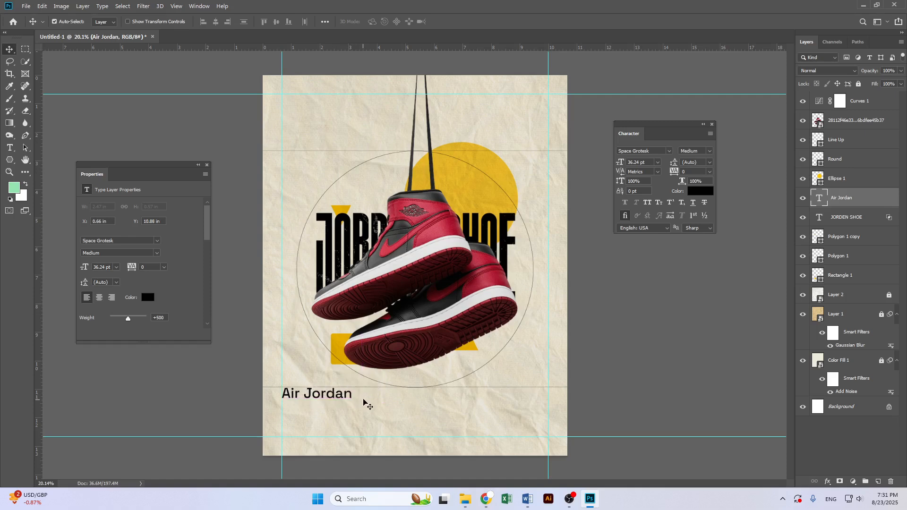
scroll(356, 407, up, 1)
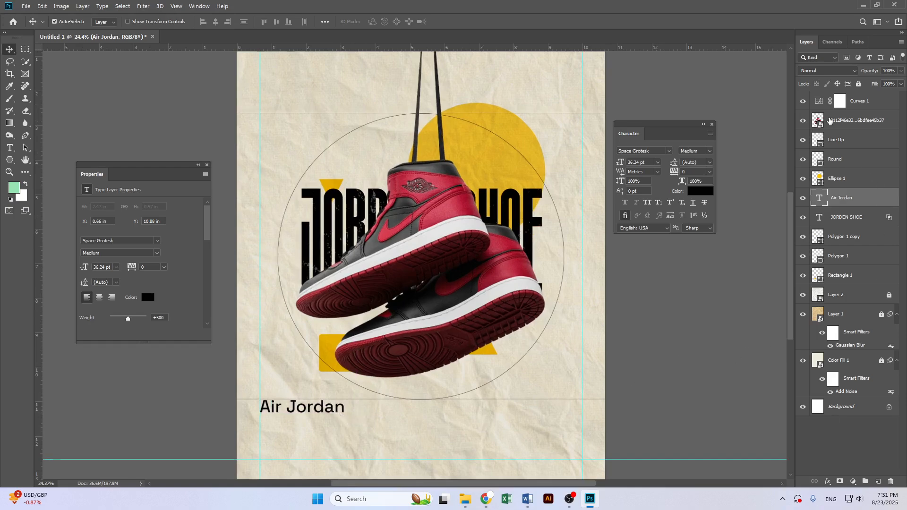
drag(890, 220, 890, 206)
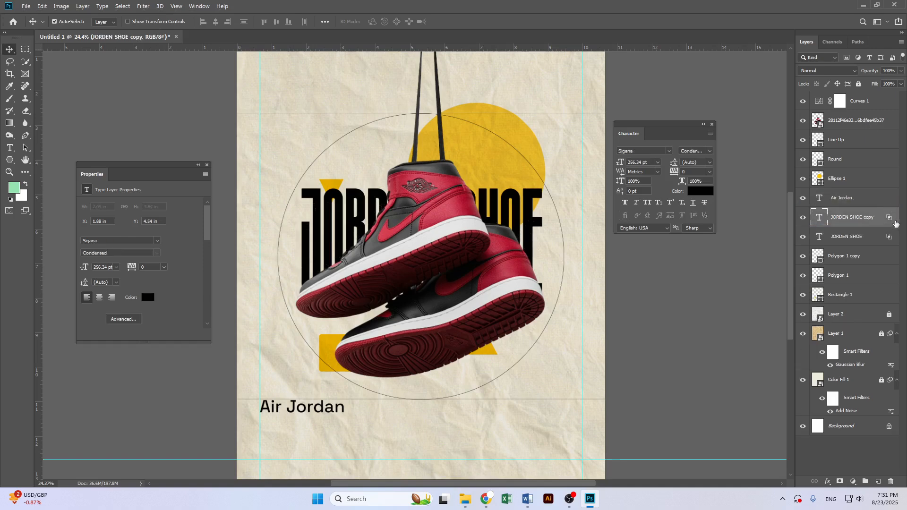
key(ctrl+z)
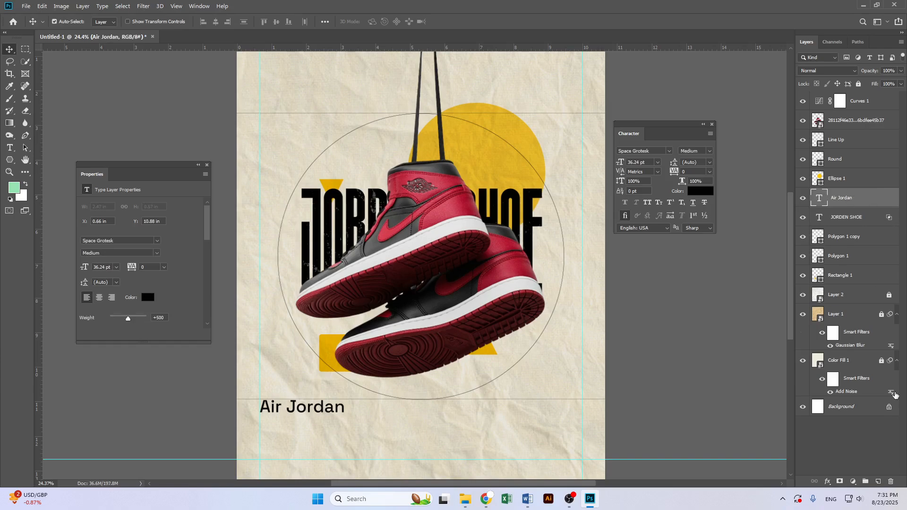
Set Blend If sliders on the Air Jordan text layer, splitting the handles so the paper texture shows through
click(828, 482)
click(842, 391)
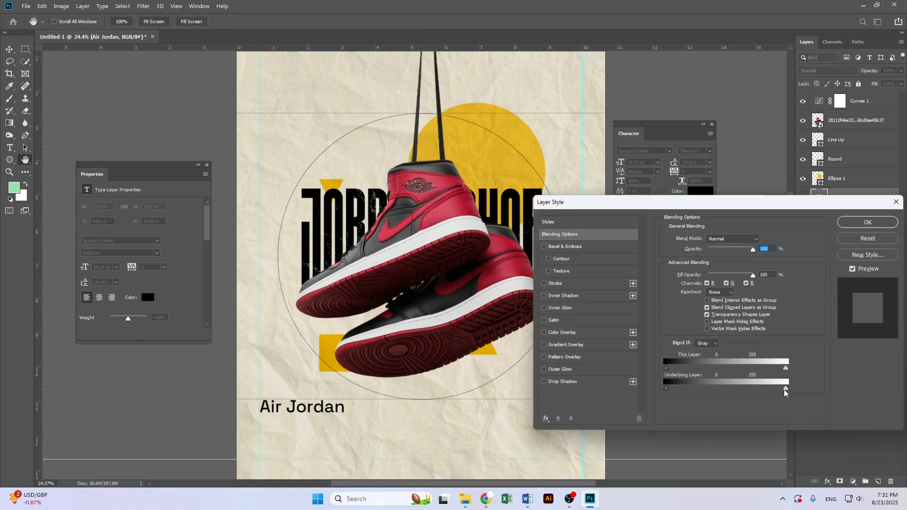
drag(778, 389, 774, 390)
key(alt)
drag(667, 389, 674, 390)
drag(787, 368, 779, 368)
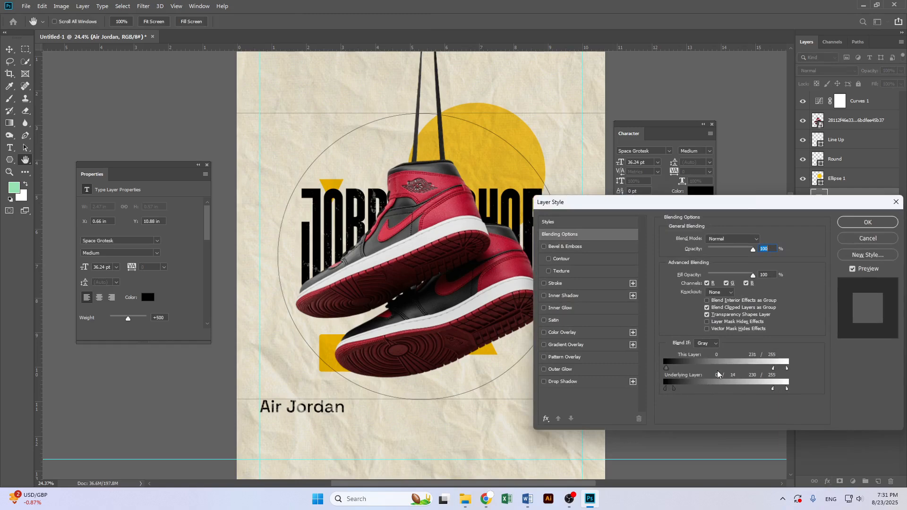
drag(667, 368, 665, 367)
click(868, 222)
scroll(359, 427, up, 2)
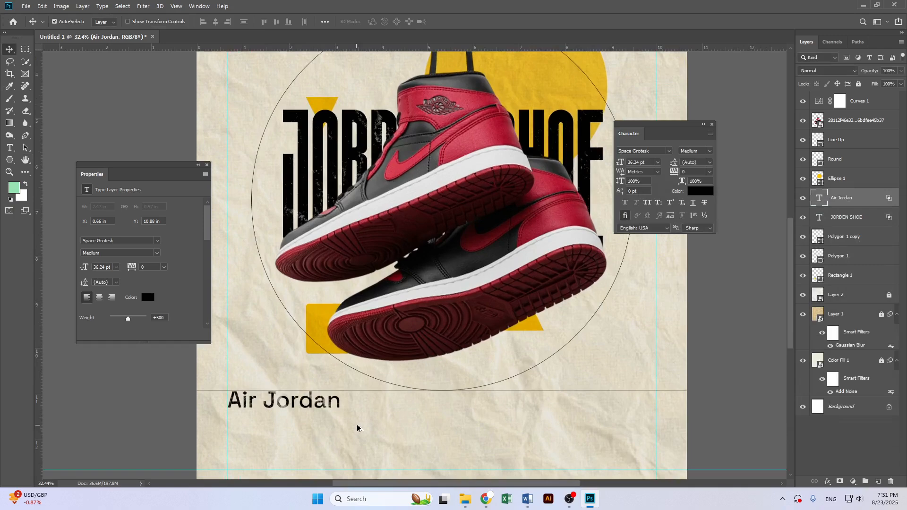
scroll(357, 427, down, 1)
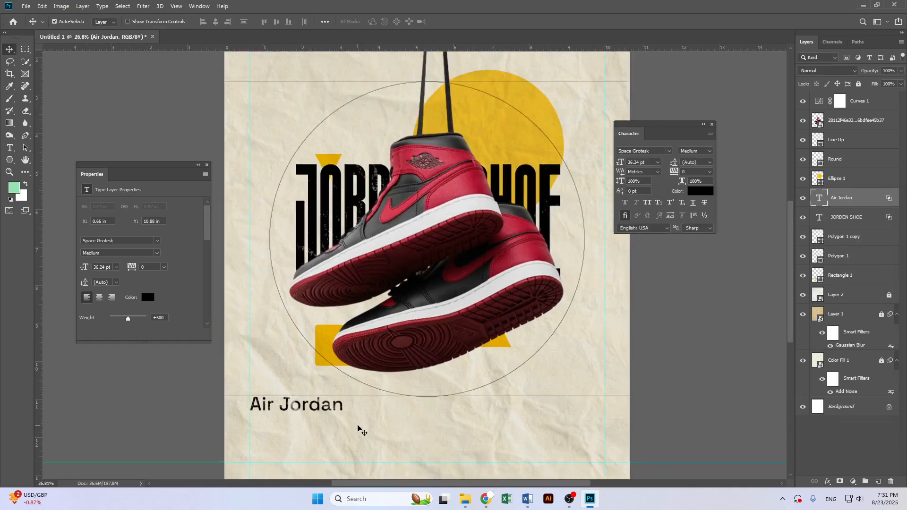
scroll(350, 398, down, 2)
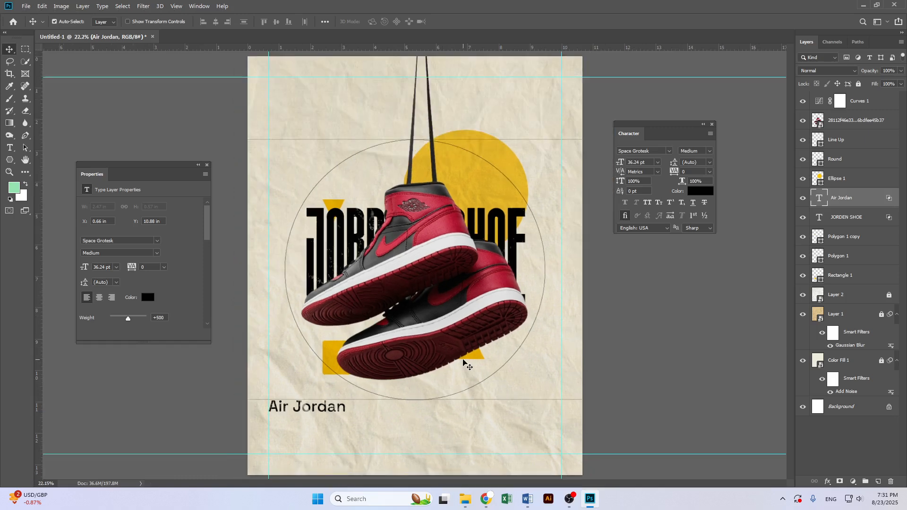
Switch to Chrome, open a new tab and go to ChatGPT through a Google search for chatgpt
click(484, 500)
click(473, 9)
click(371, 193)
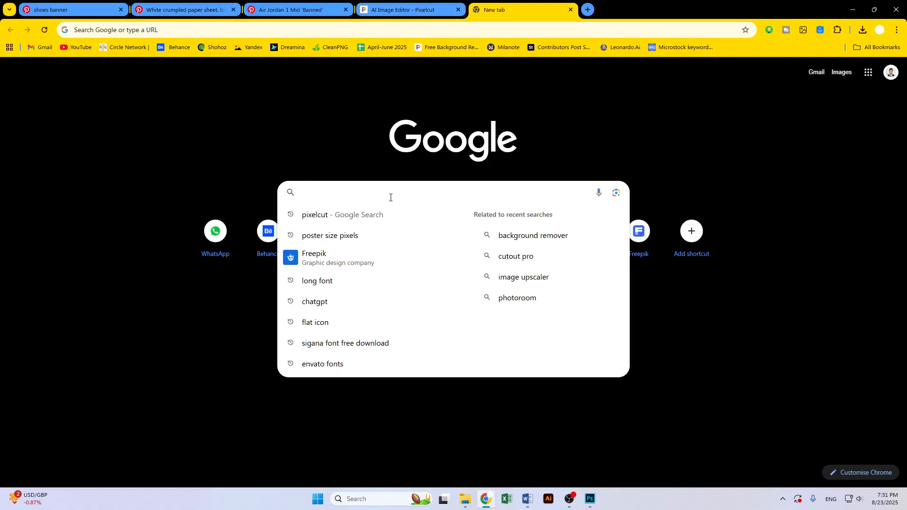
text(chatgpt)
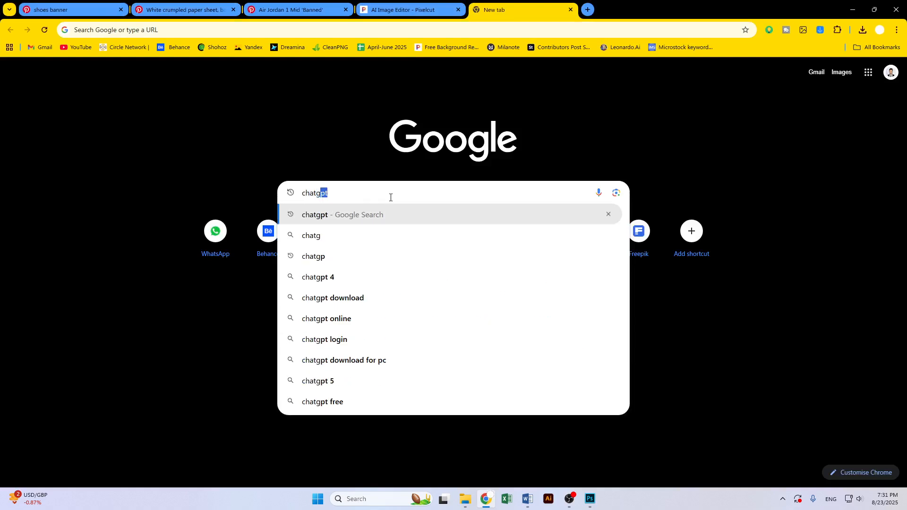
key(Return)
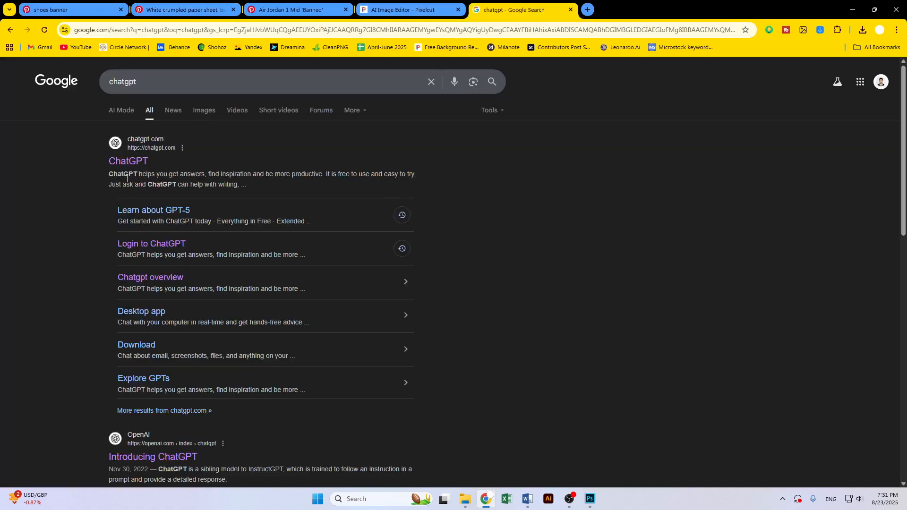
click(137, 162)
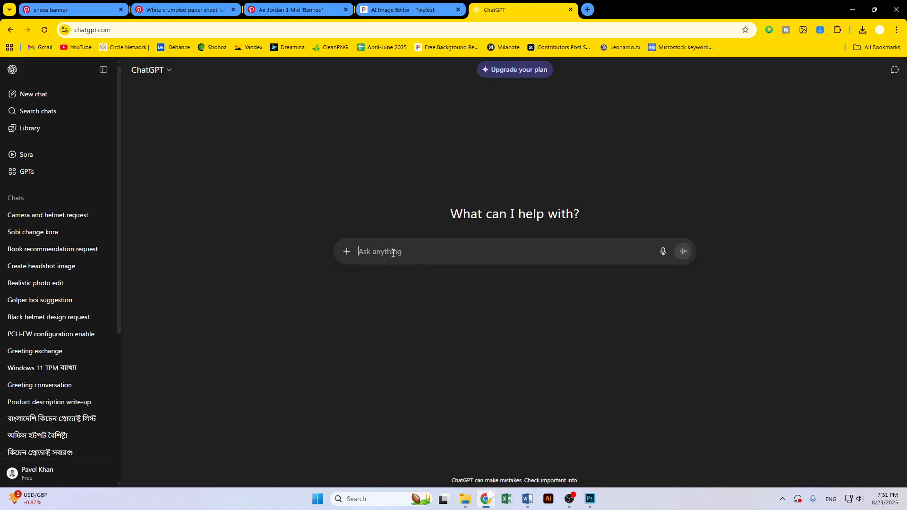
Ask ChatGPT to give me some paragraph about jordasn shoe specifications, then select part of its reply
text(give me)
key(BackSpace)
text(me some )
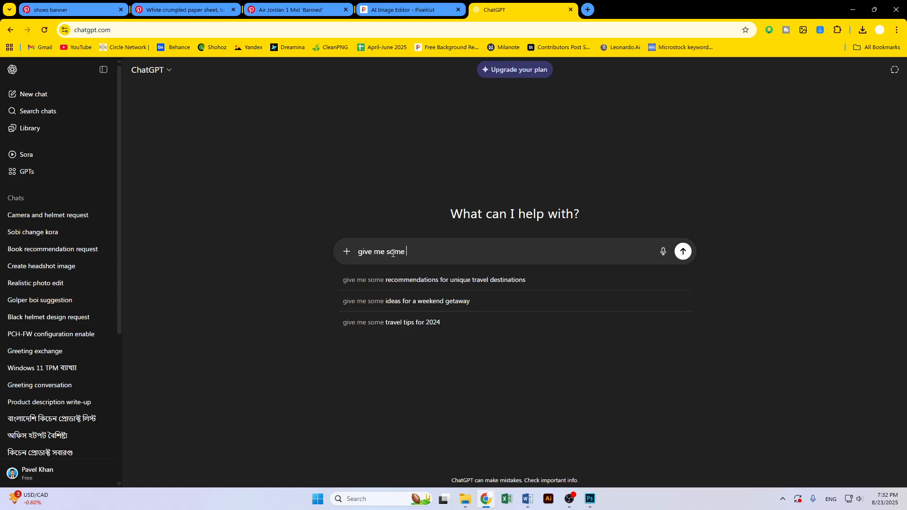
text(par)
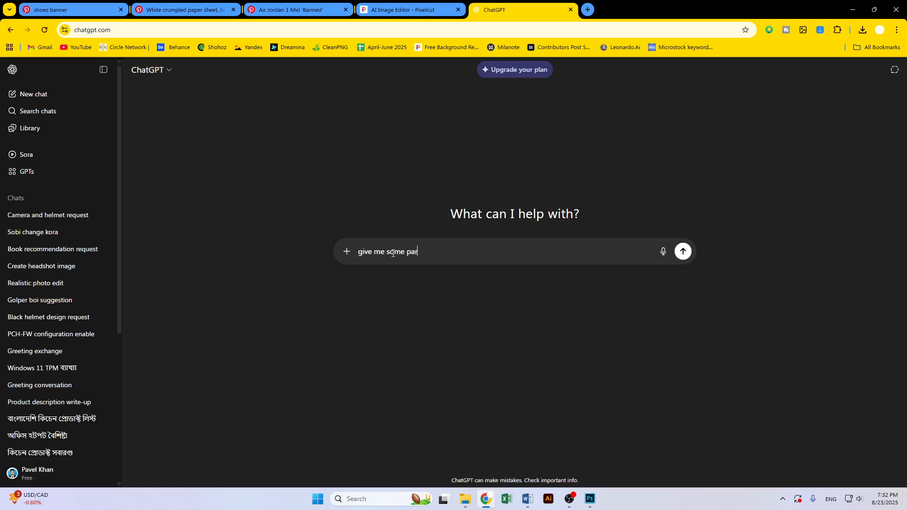
text(agraph about jordasn soe)
key(BackSpace)
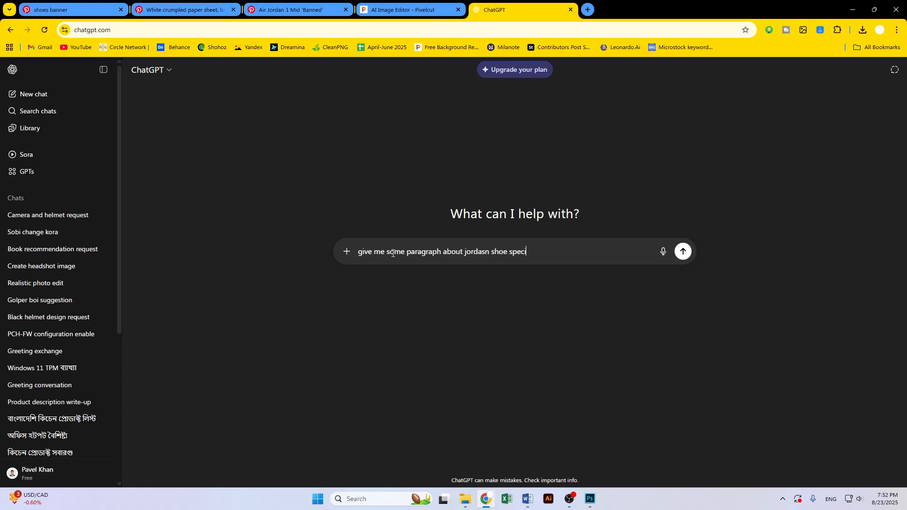
text(cations)
key(Return)
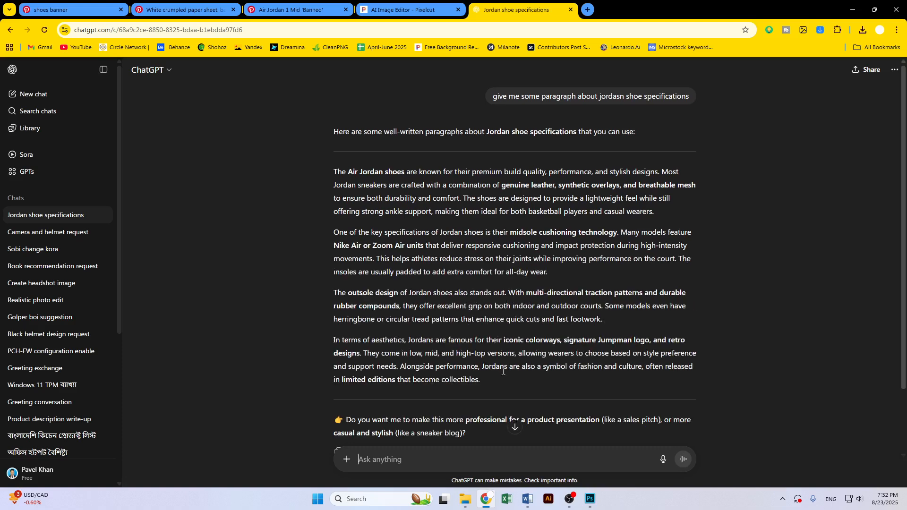
drag(580, 326, 333, 289)
Return to Photoshop, pick the Type tool and search the font list for Montserrat
click(850, 8)
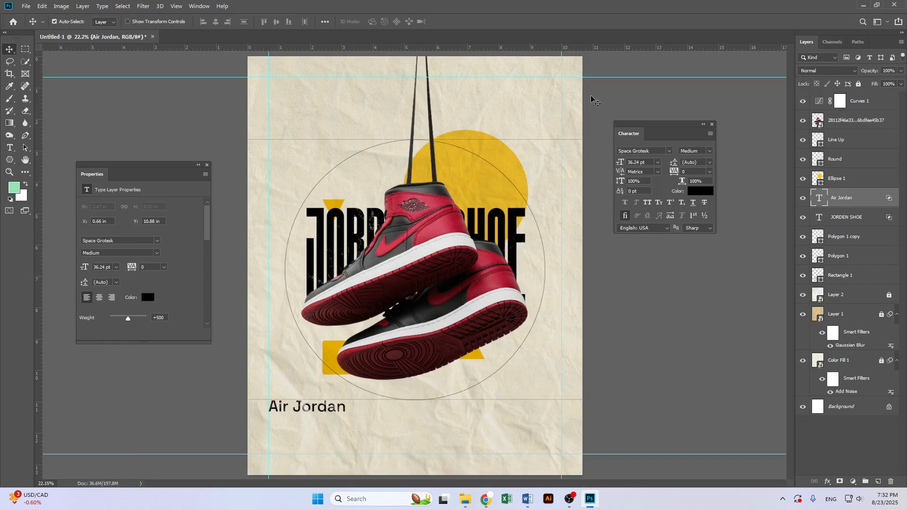
click(9, 148)
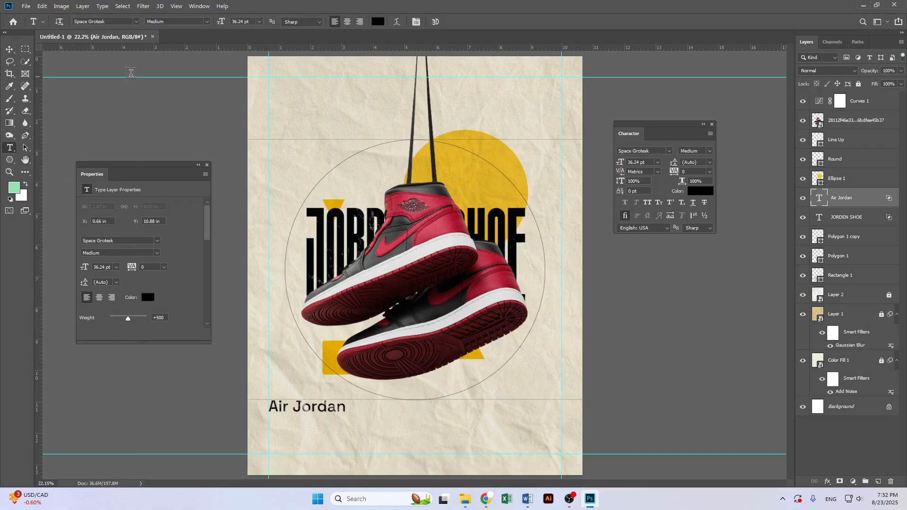
click(121, 22)
text(Mons)
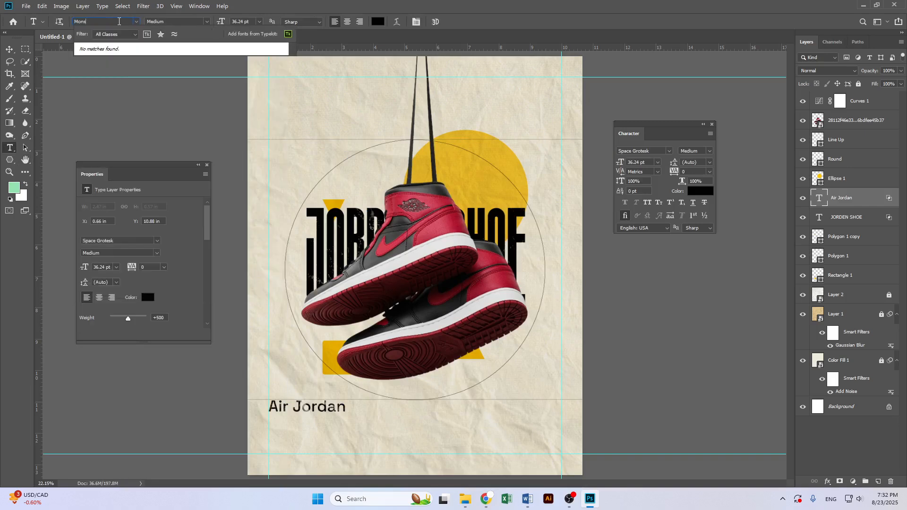
text(e)
key(BackSpace)
key(BackSpace)
key(BackSpace)
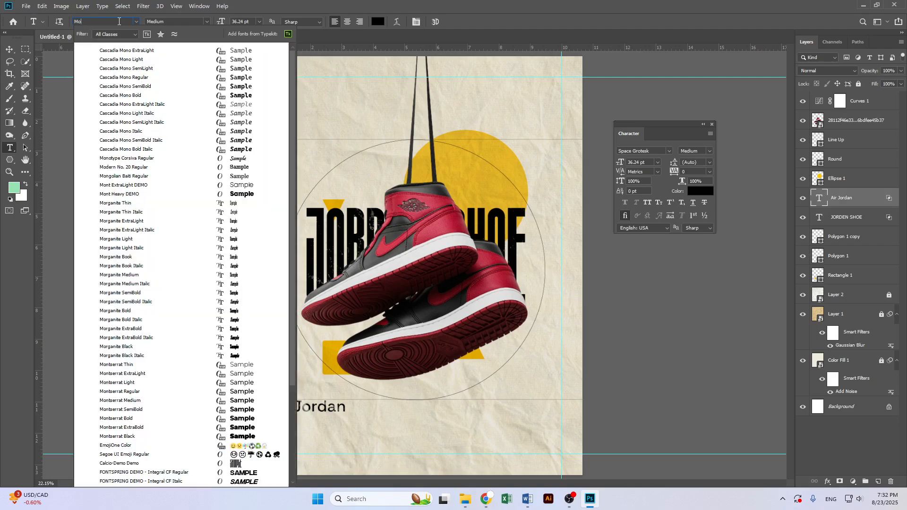
text(b)
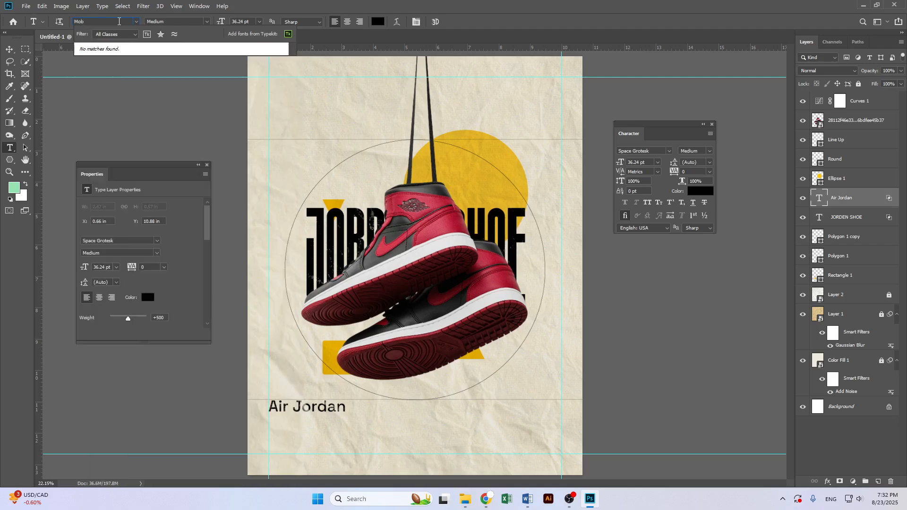
key(BackSpace)
key(BackSpace)
text(an)
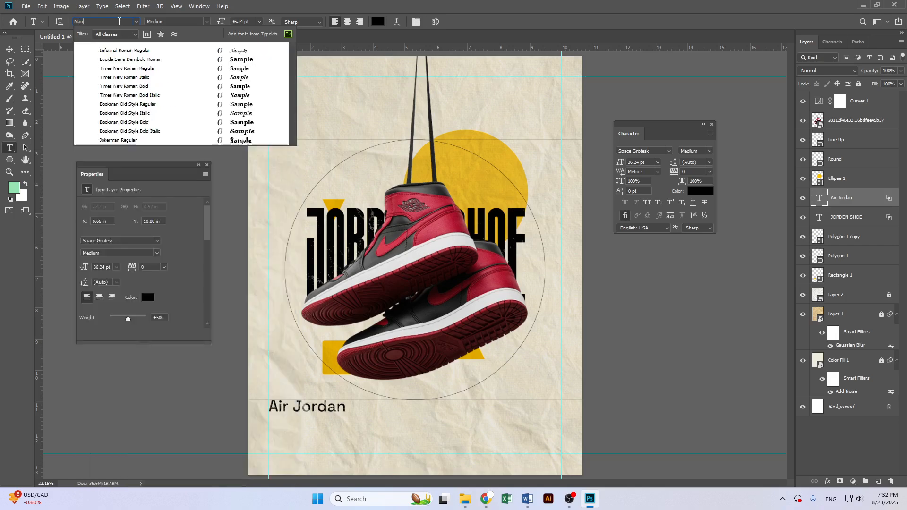
key(BackSpace)
key(BackSpace)
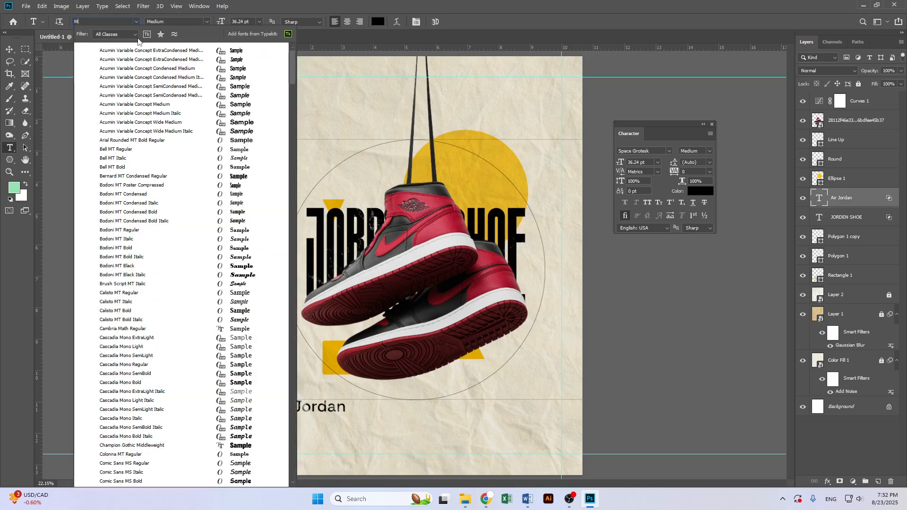
Switch to File Explorer and install the Montserrat Light Italic font from the Pc Font folder
click(473, 505)
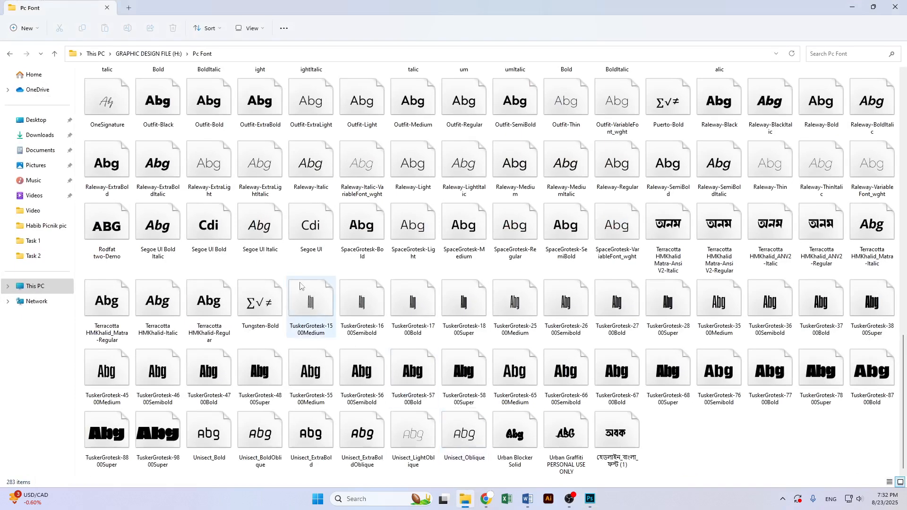
scroll(337, 293, up, 3)
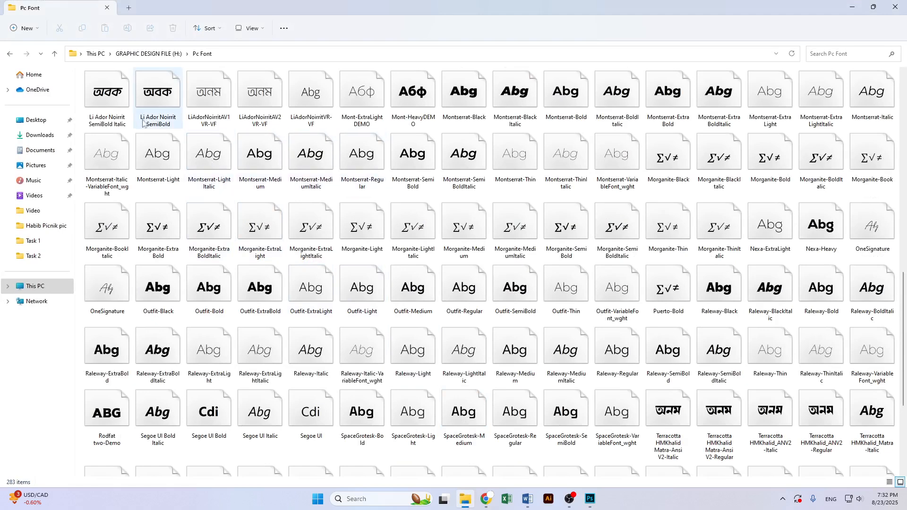
double_click(188, 154)
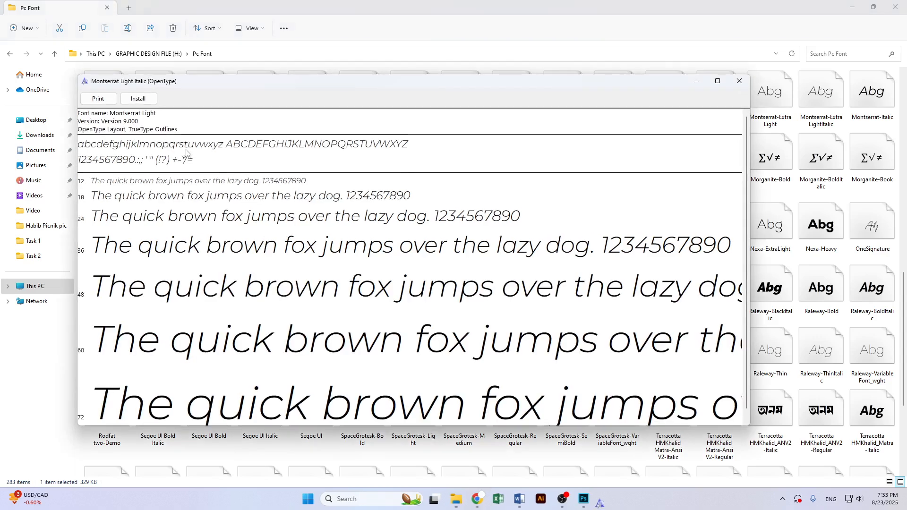
click(138, 99)
click(477, 259)
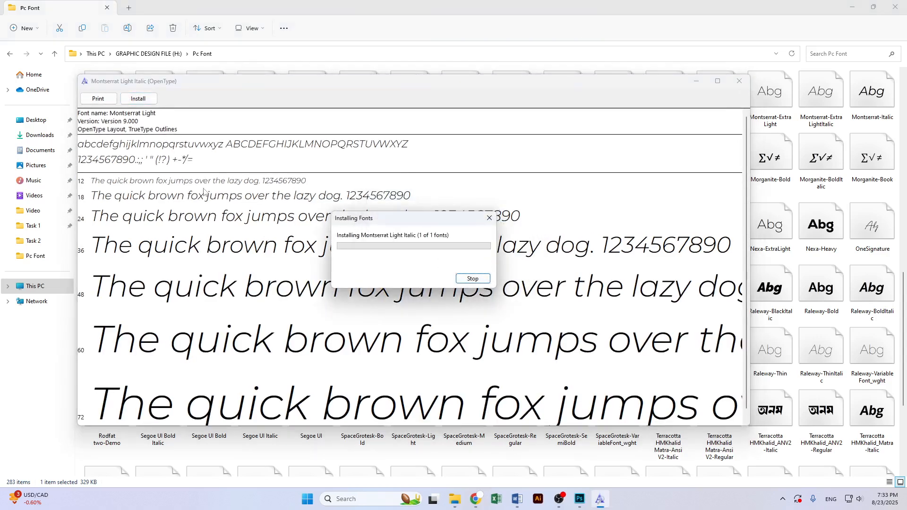
click(739, 81)
click(851, 7)
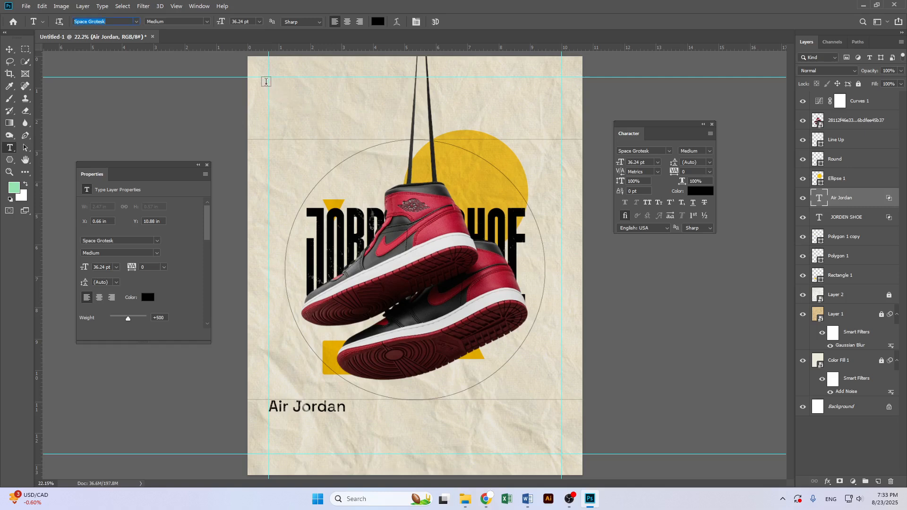
Draw a paragraph text box near the poster's top-left and set it in Montserrat ExtraLight at 10 pt
drag(269, 78, 411, 140)
click(119, 22)
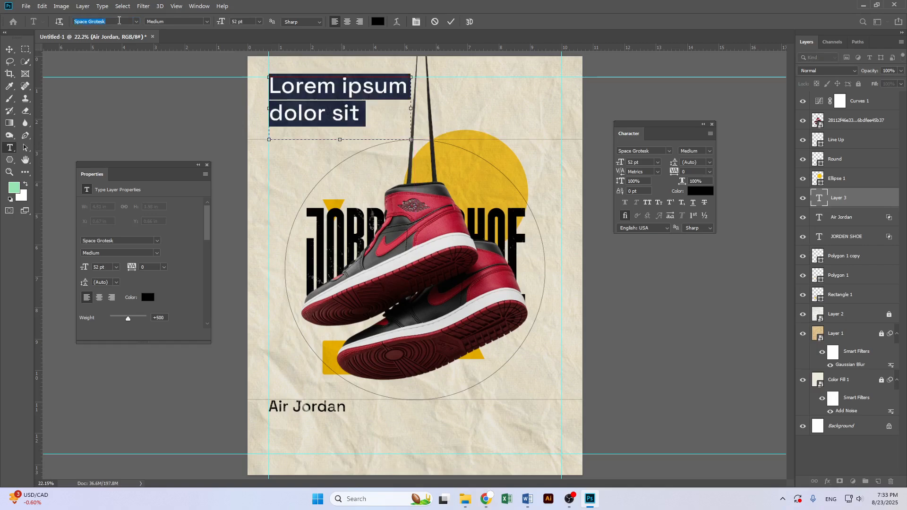
text(monr)
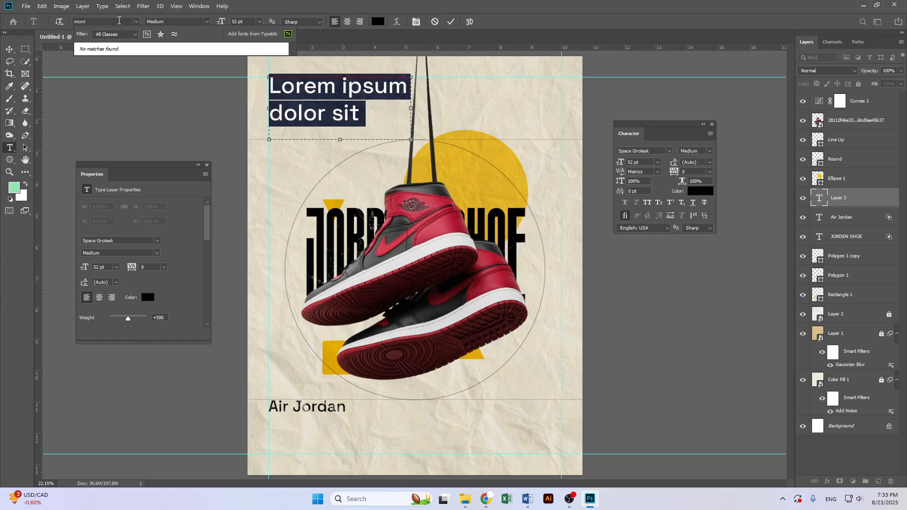
key(BackSpace)
text(t)
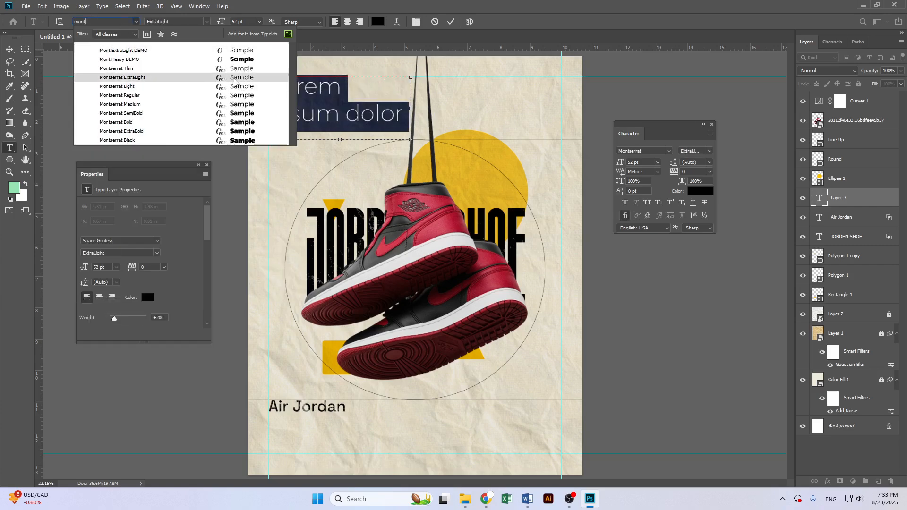
click(235, 82)
key(Tab)
key(Tab)
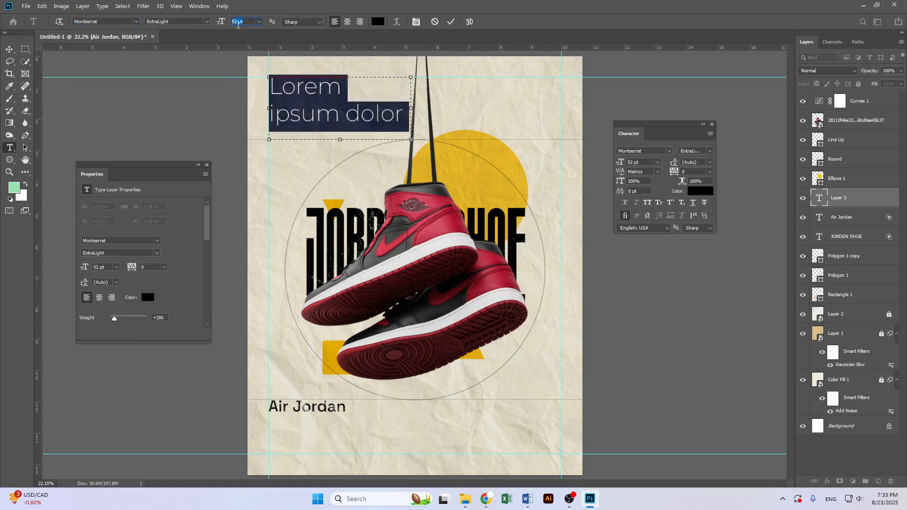
key(Return)
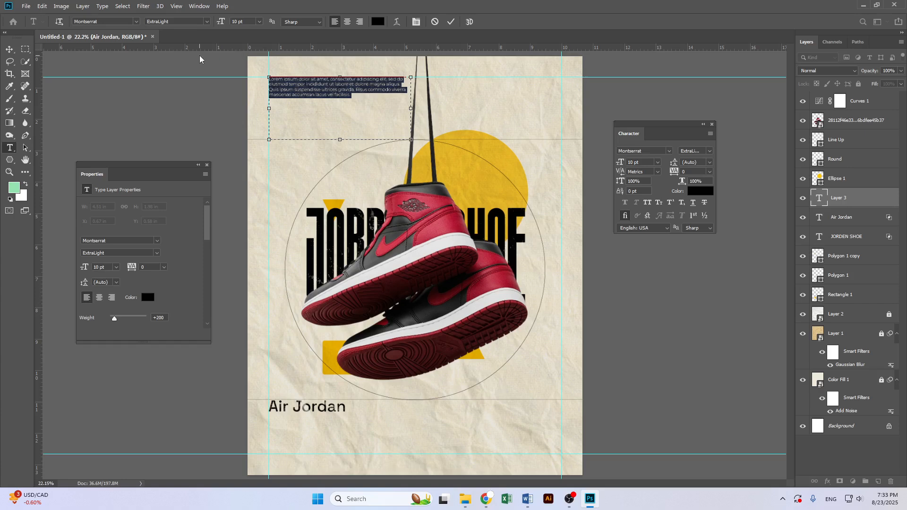
click(9, 50)
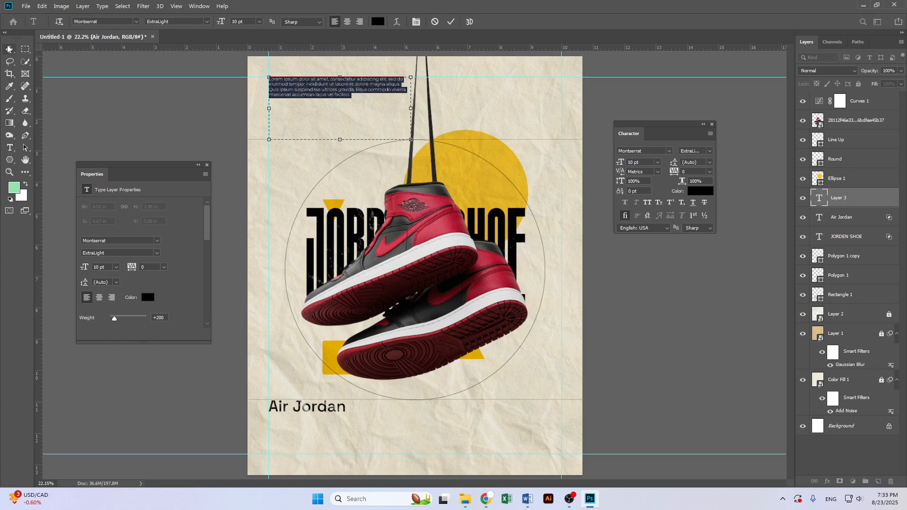
Set the top-left paragraph's text color to 000000 and its font style to Montserrat Regular
double_click(335, 91)
click(377, 22)
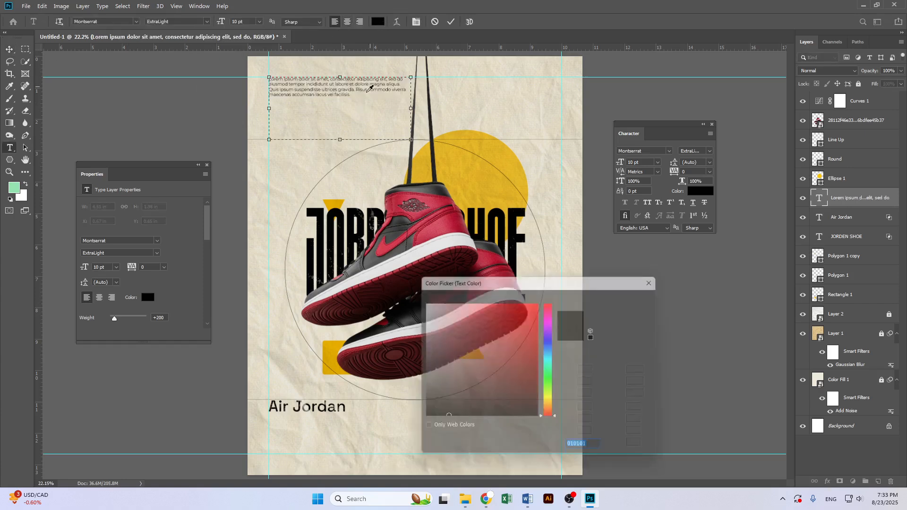
drag(442, 344, 384, 353)
text(000000)
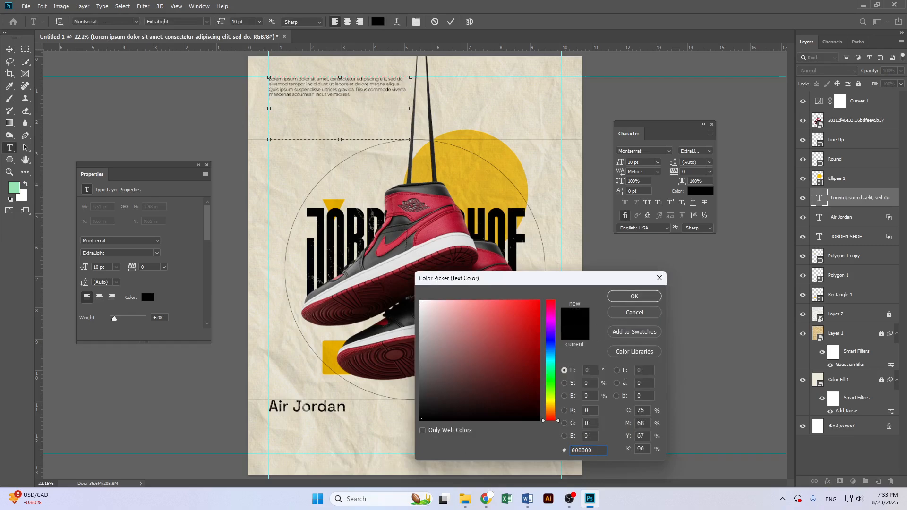
click(628, 295)
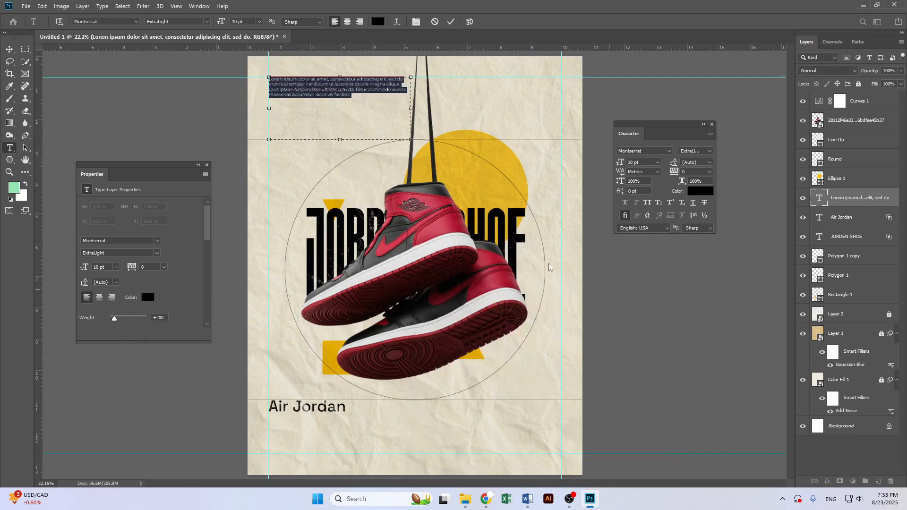
click(206, 22)
click(179, 54)
Move the paragraph down below the upper guide and scale it slightly smaller
click(10, 49)
drag(347, 93, 346, 154)
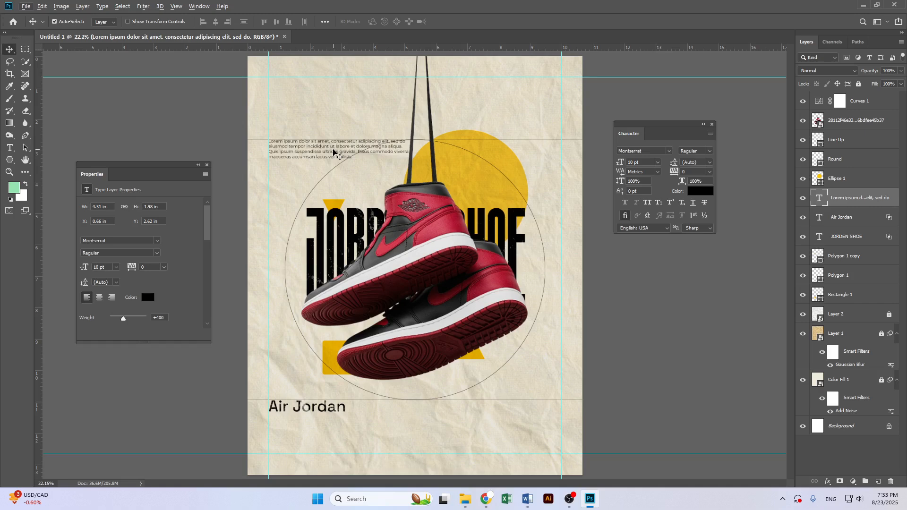
drag(318, 150, 365, 166)
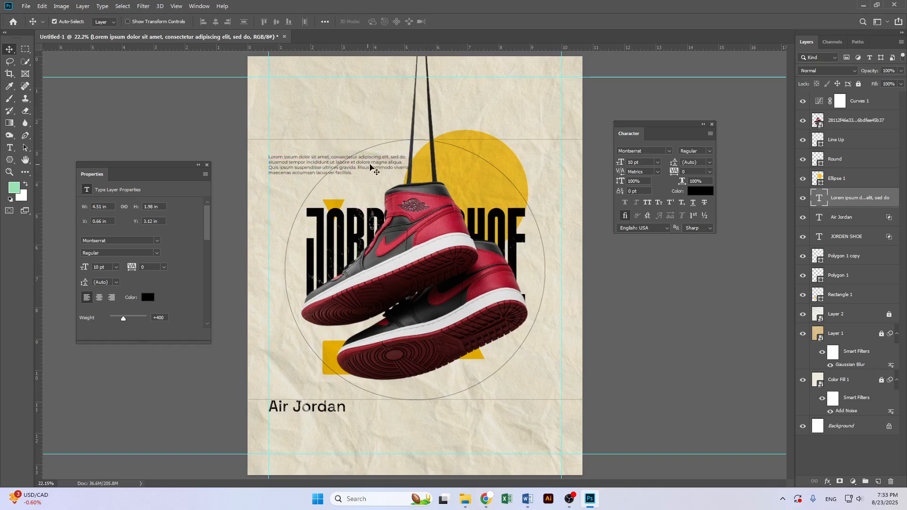
key(ctrl+t)
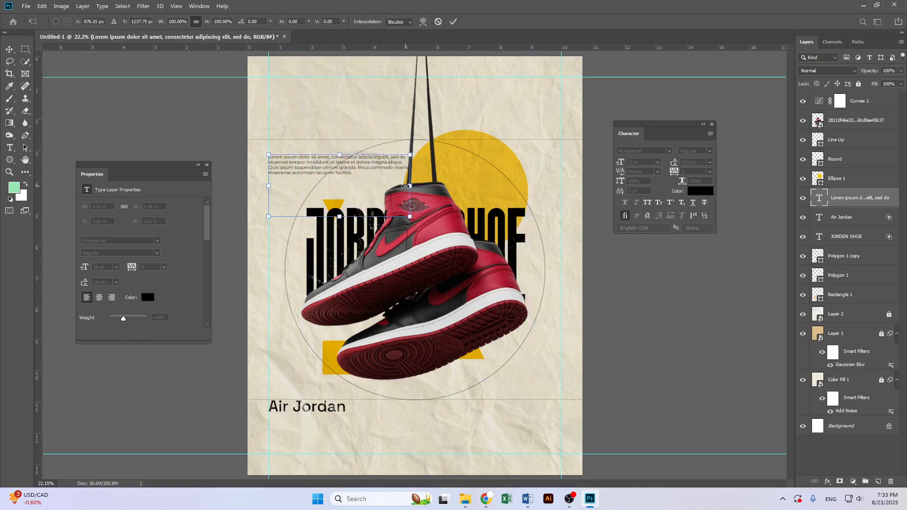
drag(409, 187, 381, 164)
key(Return)
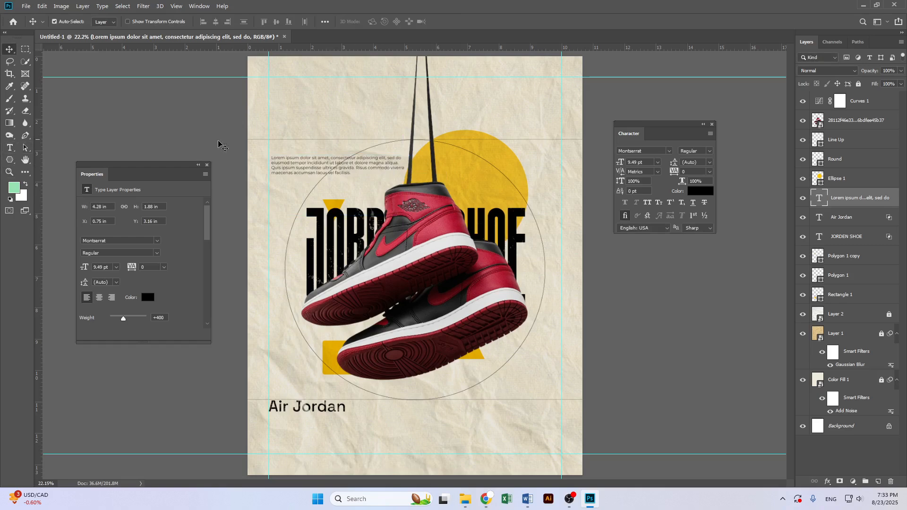
Draw a paragraph text box about 1.2 × 1.7 in above the Air Jordan subtitle, left of the shoe
click(10, 147)
drag(285, 327, 322, 393)
drag(318, 385, 320, 376)
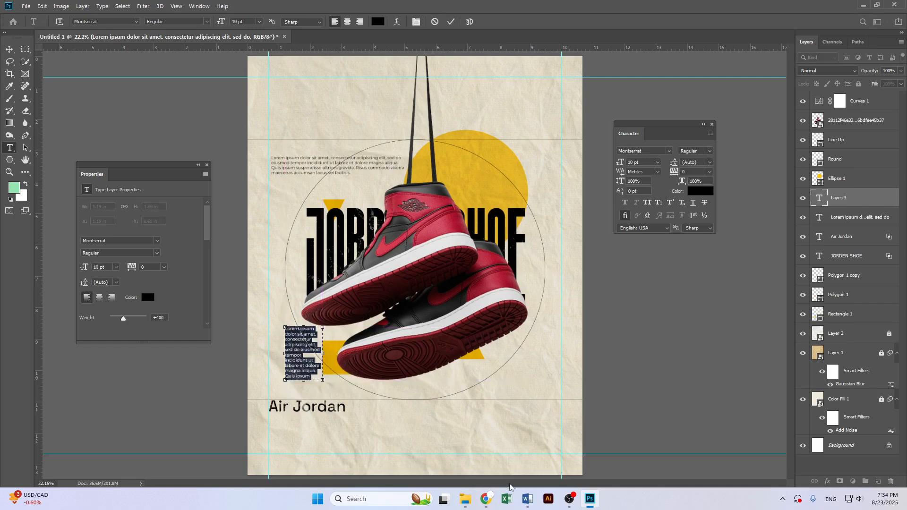
Switch to the browser and copy the aesthetics paragraph from the ChatGPT reply
click(528, 499)
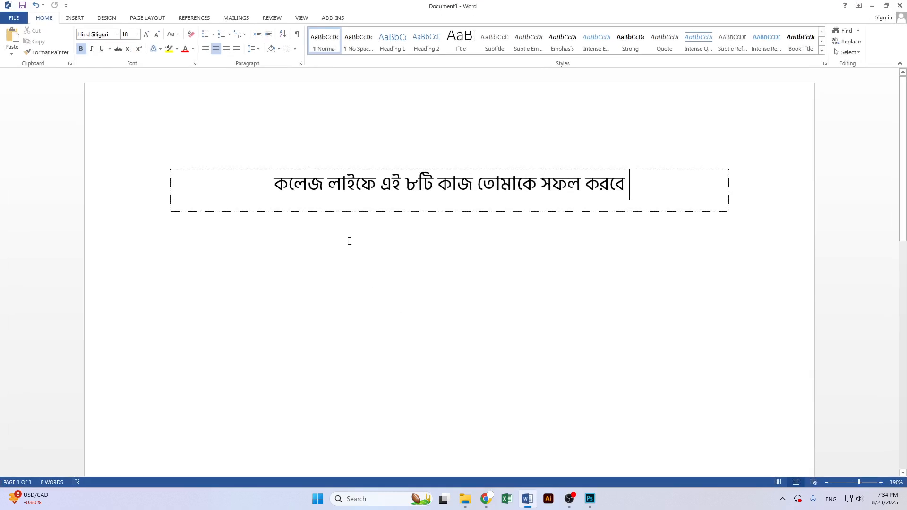
click(487, 499)
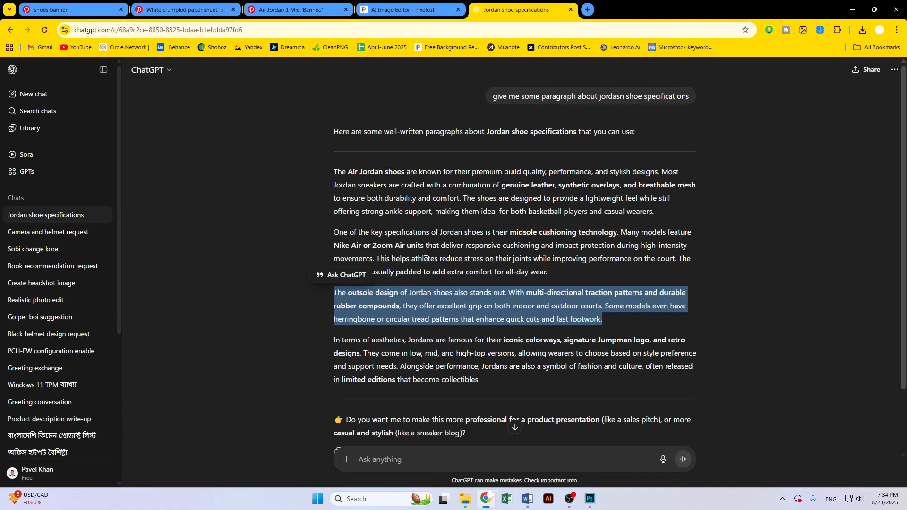
drag(489, 307, 317, 268)
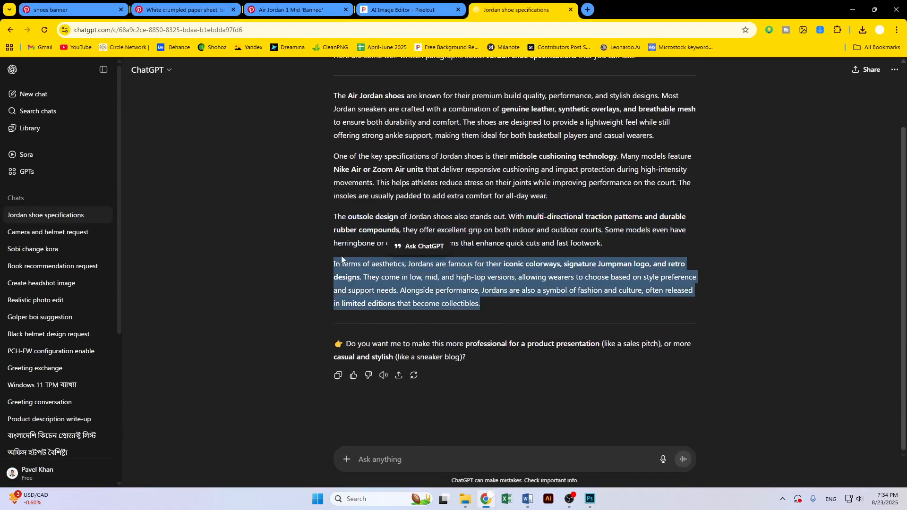
Return to Photoshop, paste the aesthetics paragraph into the new text box and center-align it
click(854, 9)
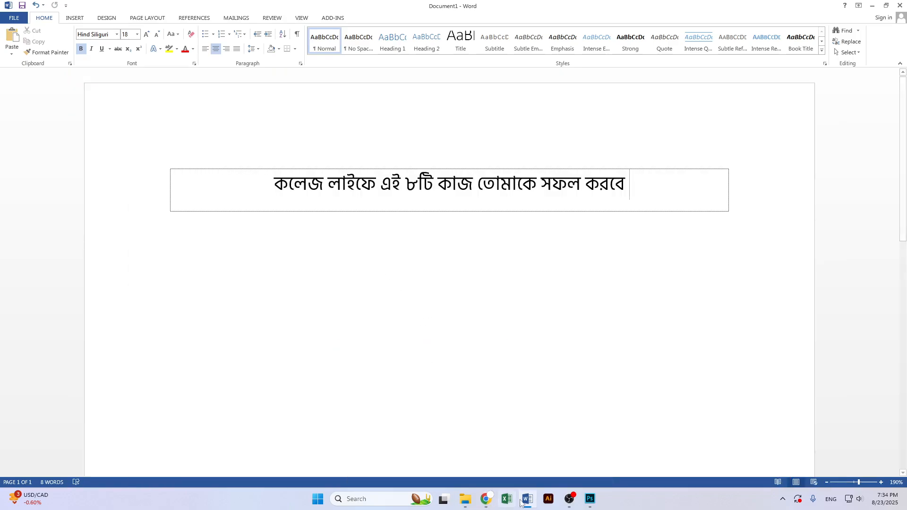
click(590, 499)
key(ctrl+v)
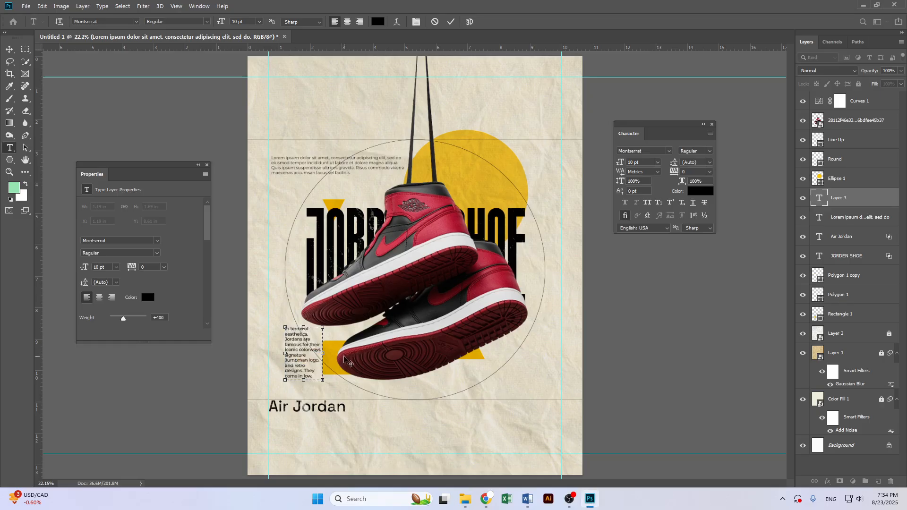
key(ctrl+a)
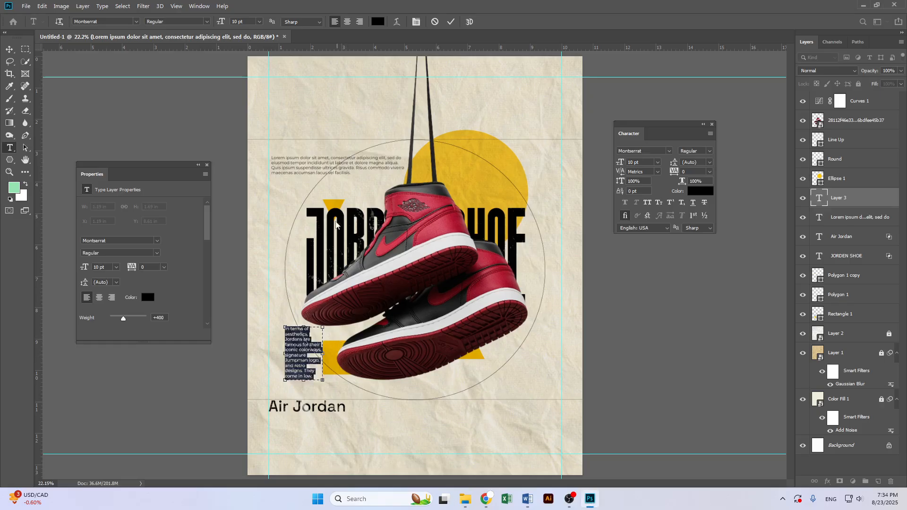
click(347, 22)
click(9, 49)
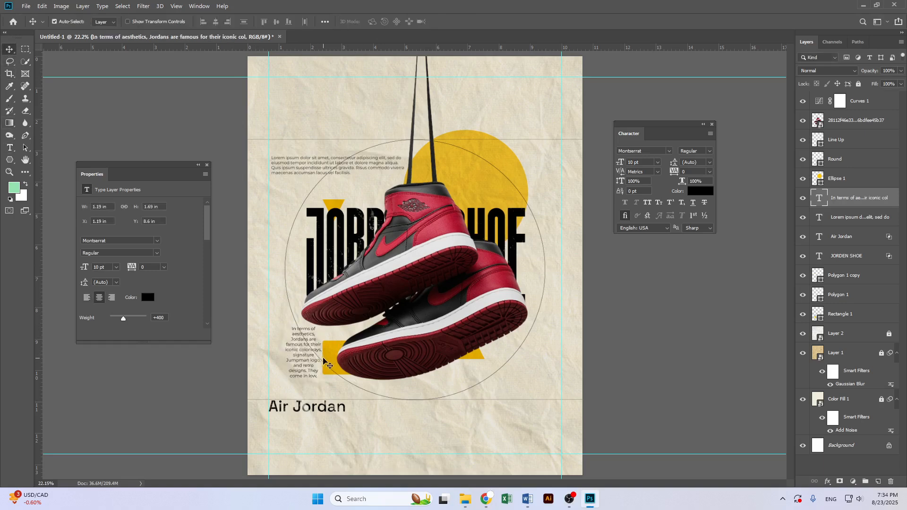
double_click(306, 365)
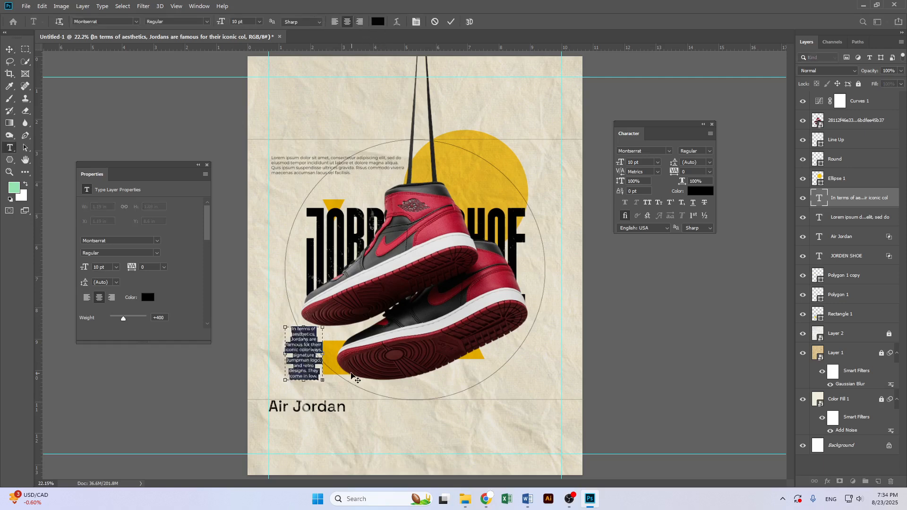
key(ctrl+t)
key(ctrl+t)
click(710, 134)
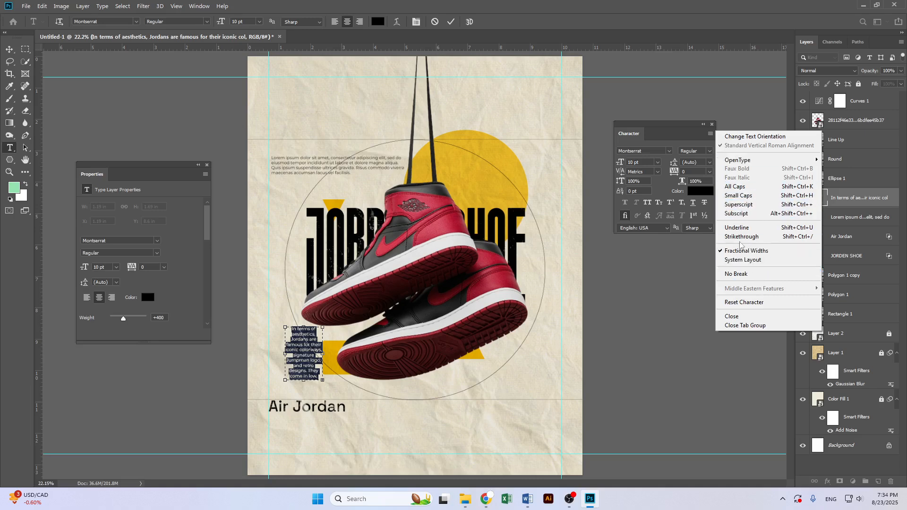
click(670, 140)
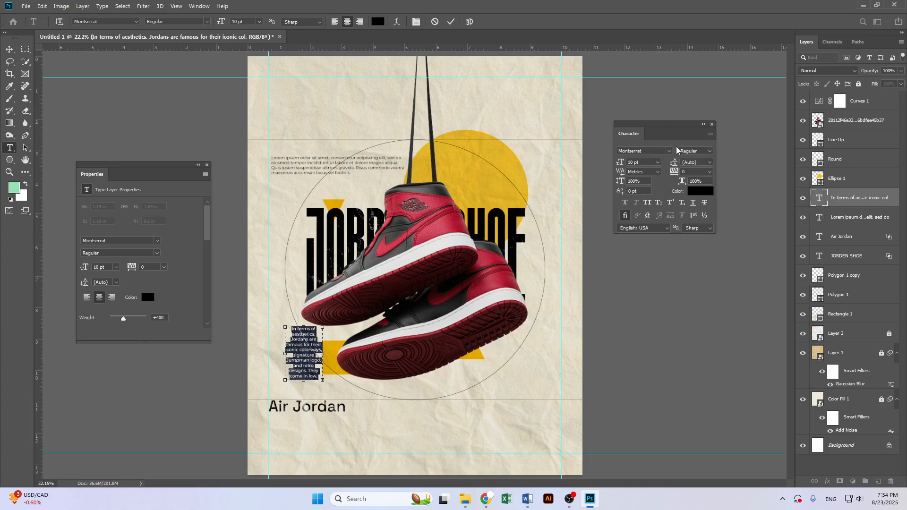
click(710, 136)
click(679, 138)
click(9, 49)
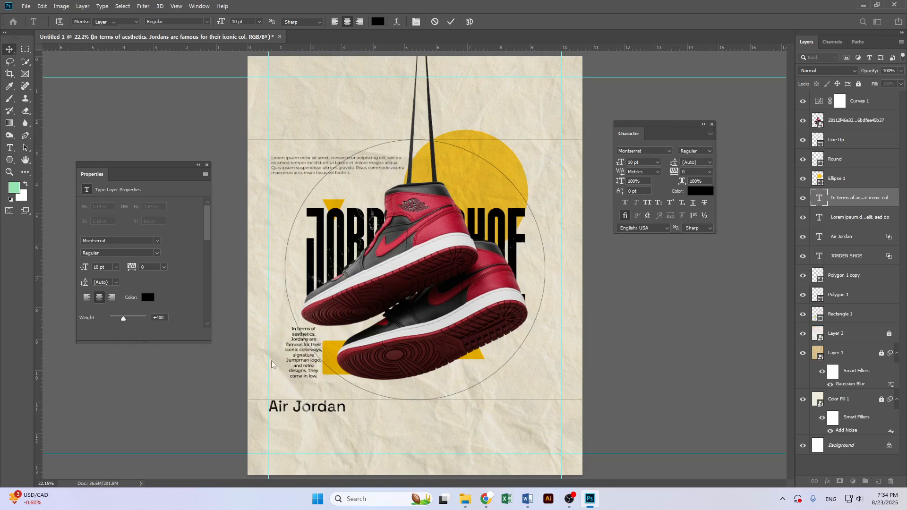
Duplicate the centered aesthetics paragraph to the poster's upper right beside the shoe
drag(308, 351, 547, 179)
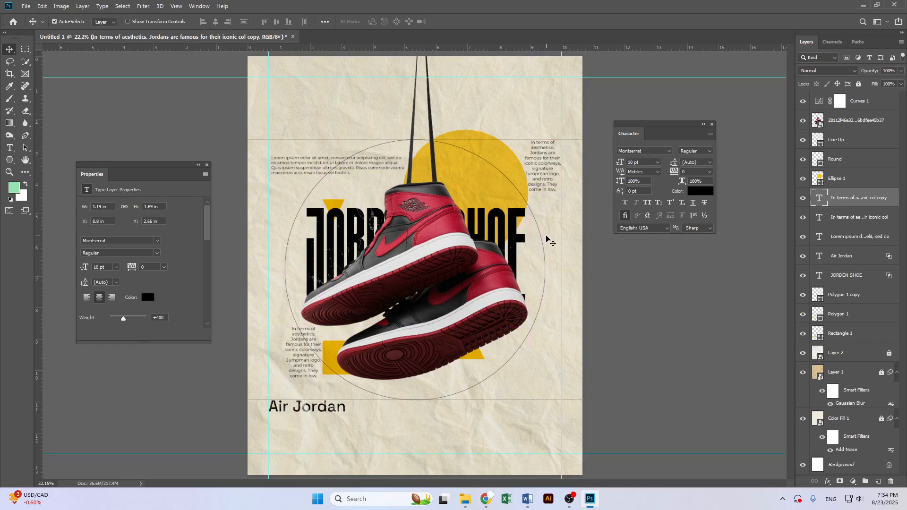
scroll(554, 333, down, 2)
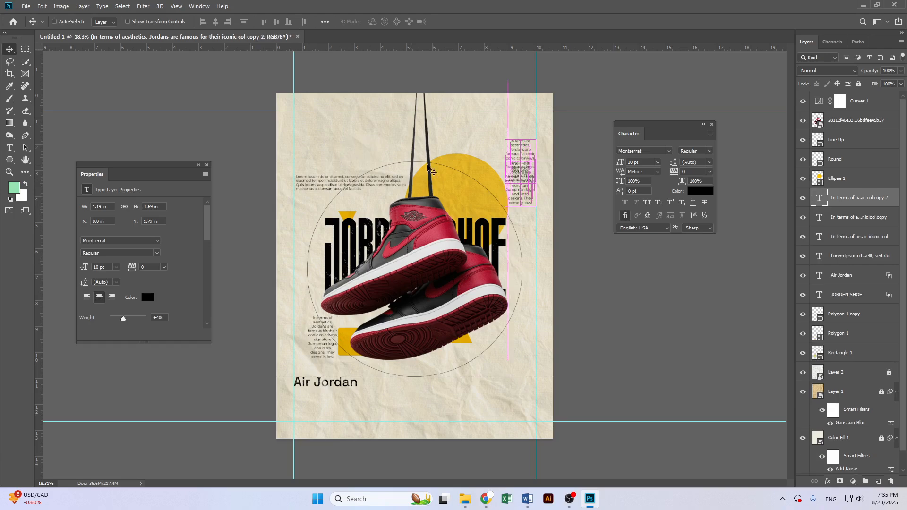
Duplicate the top-left paragraph upward and replace its text with Lorem ipsum dolor
drag(378, 182, 346, 136)
double_click(365, 137)
text(Lorem ipsum dolor)
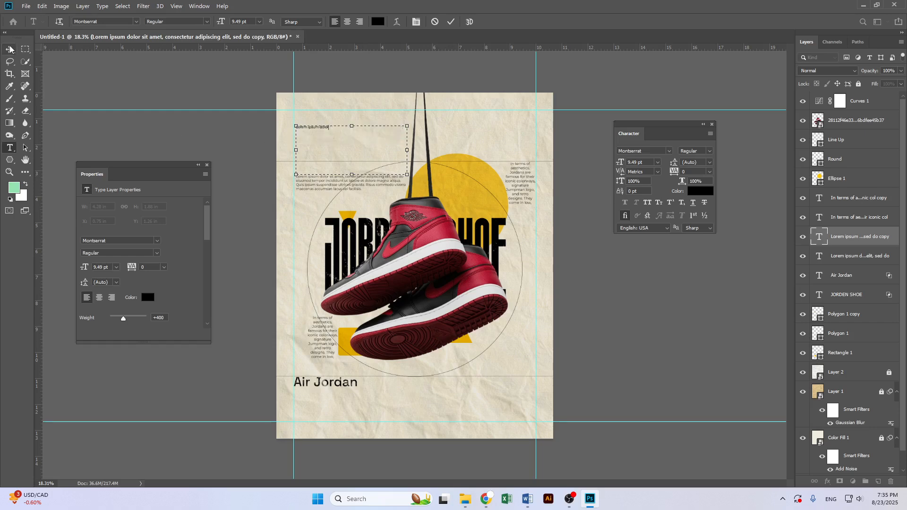
Position the Lorem ipsum dolor line centred near the poster's top
key(Escape)
key(v)
drag(330, 130, 378, 135)
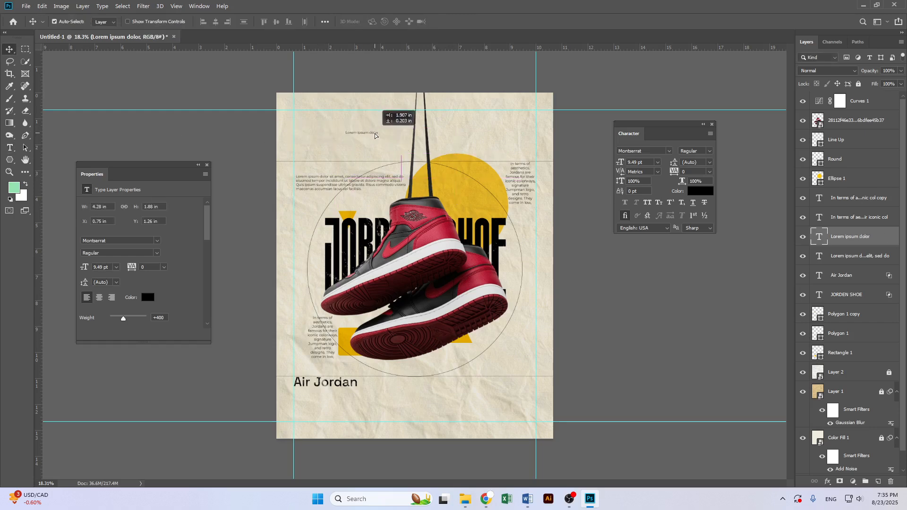
double_click(363, 136)
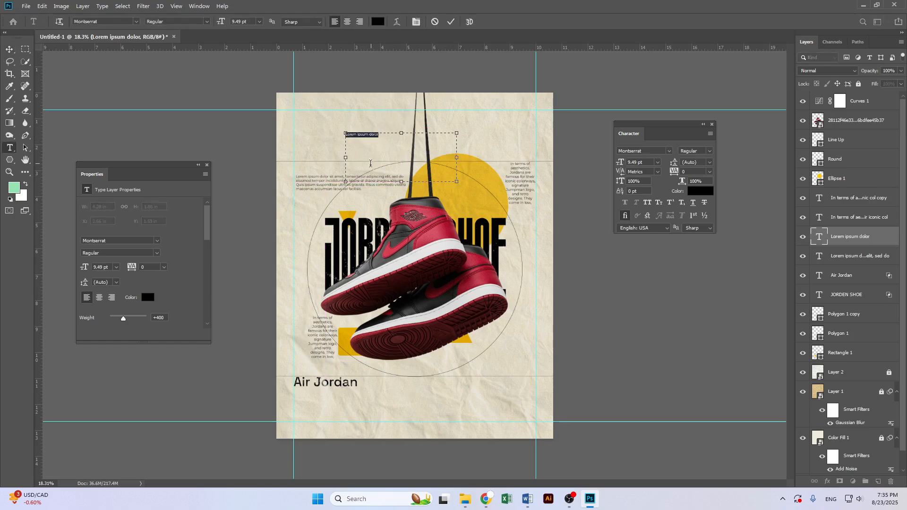
click(451, 22)
key(v)
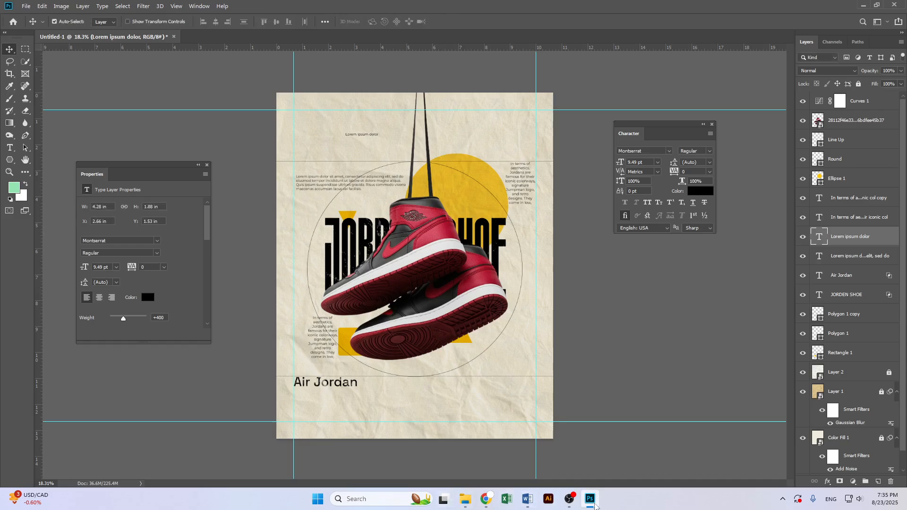
Close the Word document without saving
click(528, 499)
key(ctrl+w)
key(n)
Copy the midsole cushioning paragraph from the ChatGPT reply
click(487, 499)
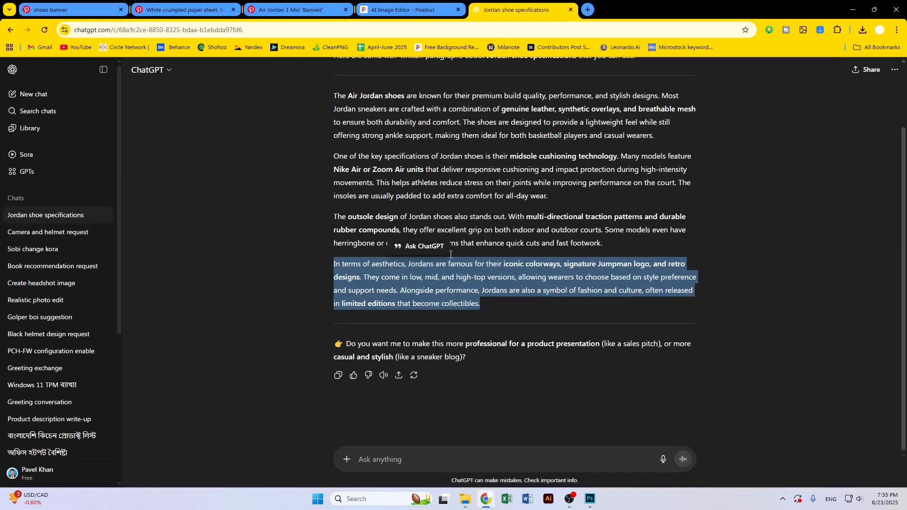
drag(331, 152, 552, 195)
key(ctrl+c)
click(853, 9)
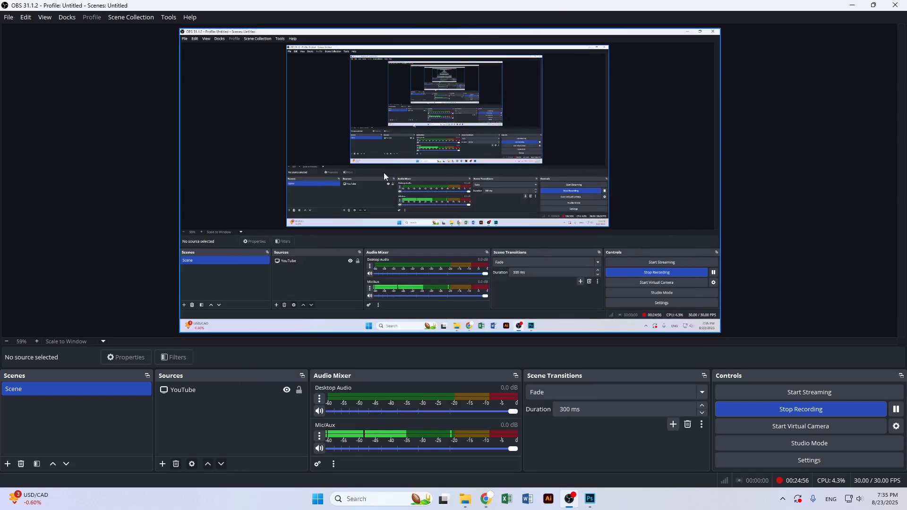
click(853, 7)
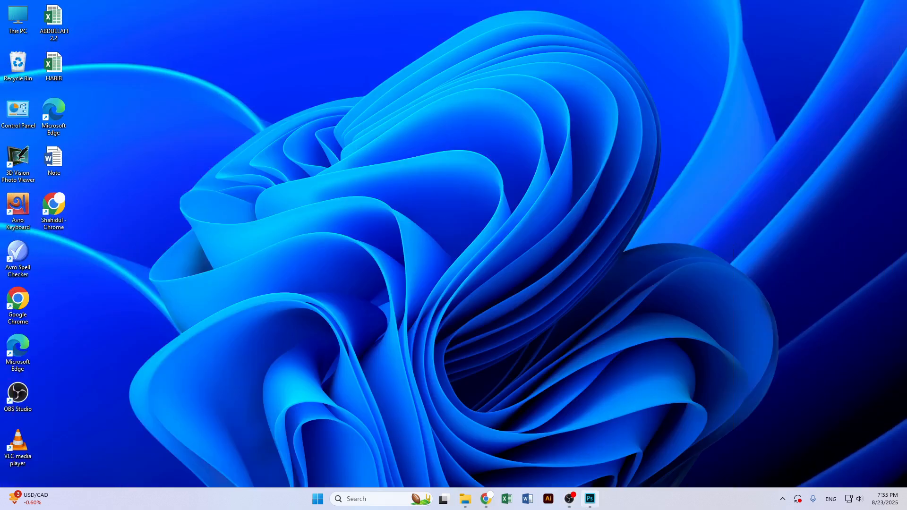
Return to Photoshop and replace the top-left paragraph's placeholder text with the copied midsole paragraph
click(590, 499)
double_click(343, 181)
key(ctrl+a)
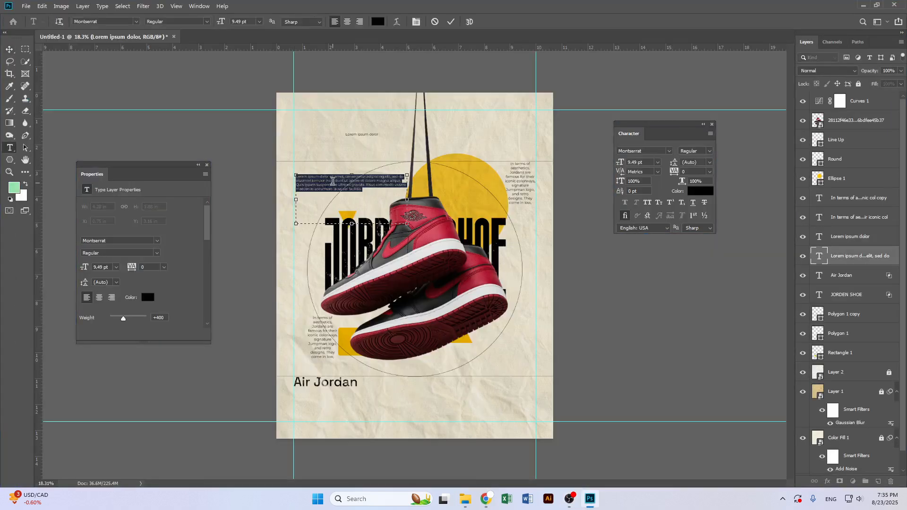
key(ctrl+v)
click(9, 49)
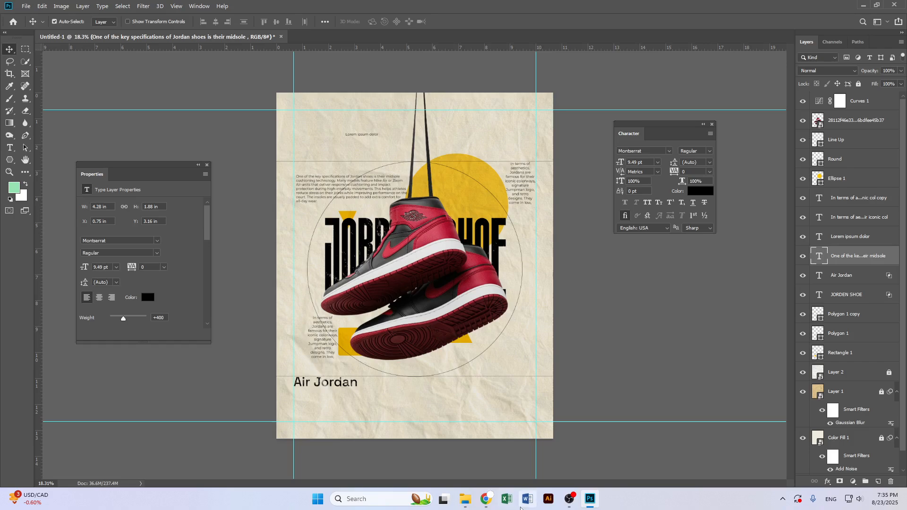
Copy the phrase Jordan shoe specifications from the ChatGPT reply's introduction
click(486, 500)
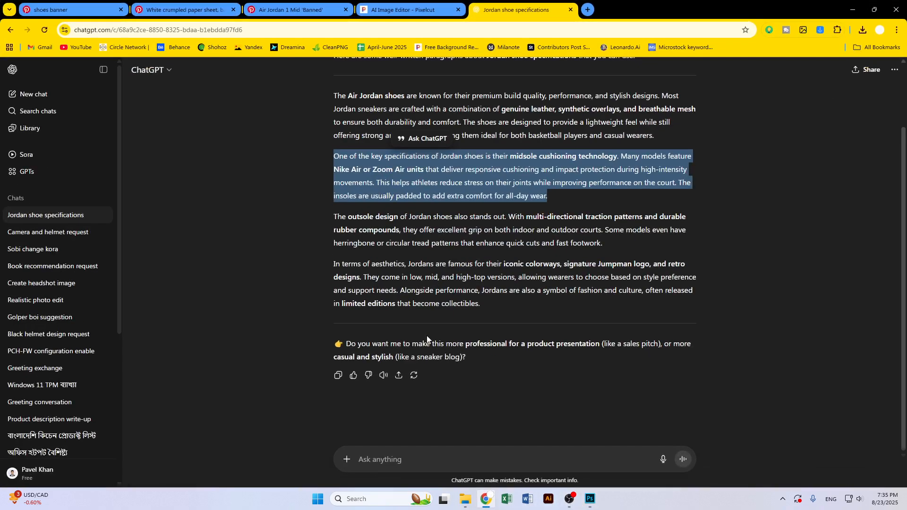
scroll(378, 183, up, 2)
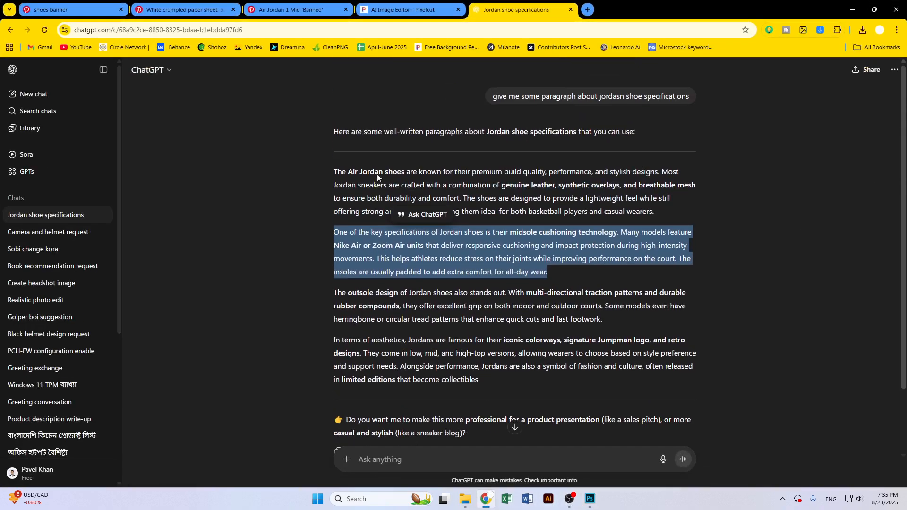
drag(335, 132, 358, 132)
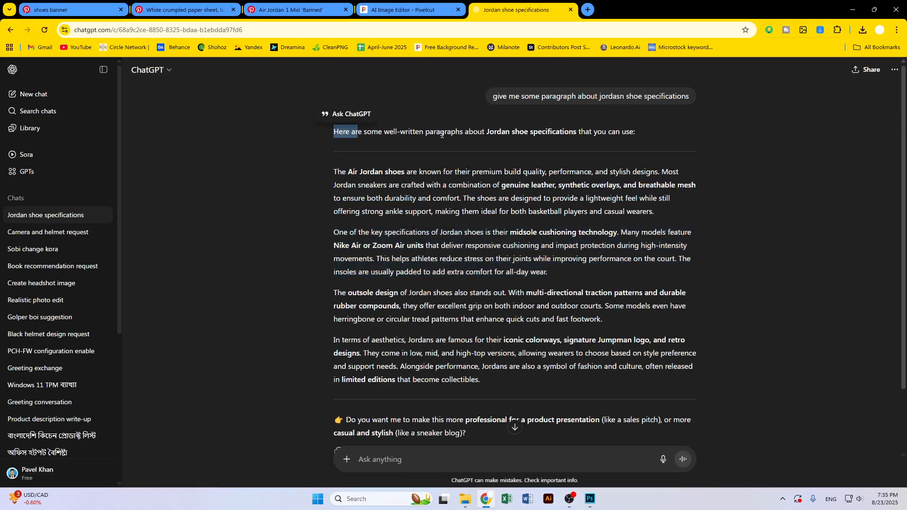
drag(490, 136, 659, 131)
Return to Photoshop, try pasting the copied phrase into the small top text line, then undo it
click(850, 10)
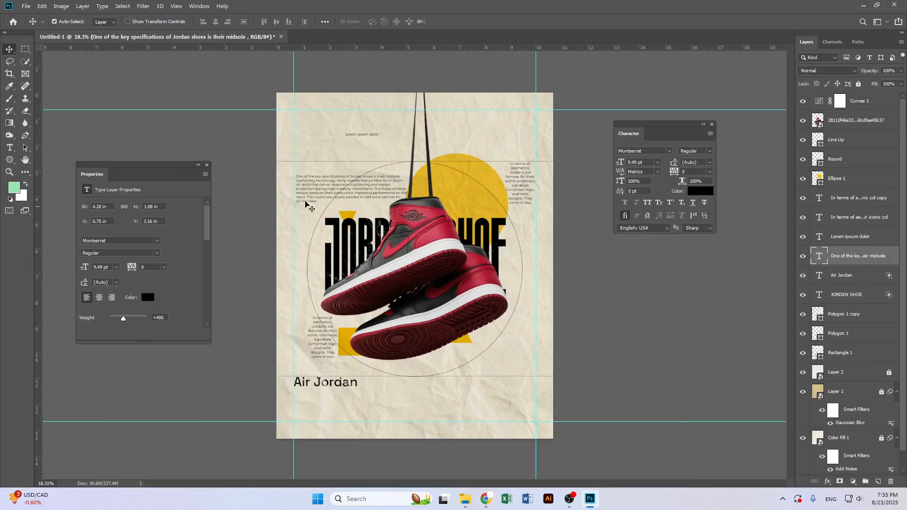
double_click(360, 136)
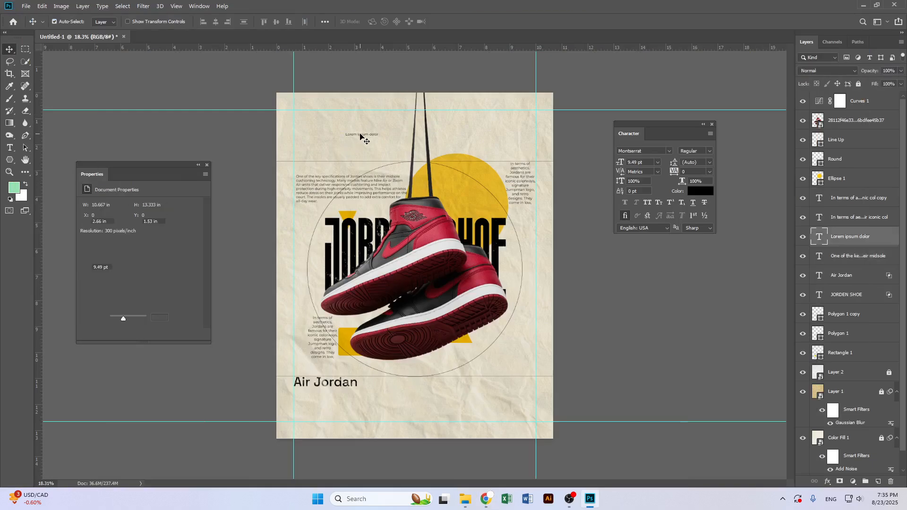
text(ordan shoe specifications that you can use:)
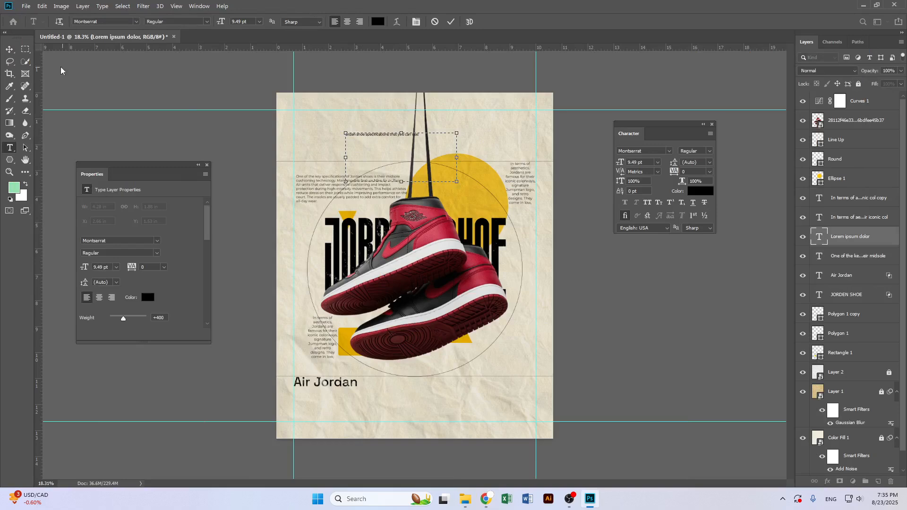
click(9, 49)
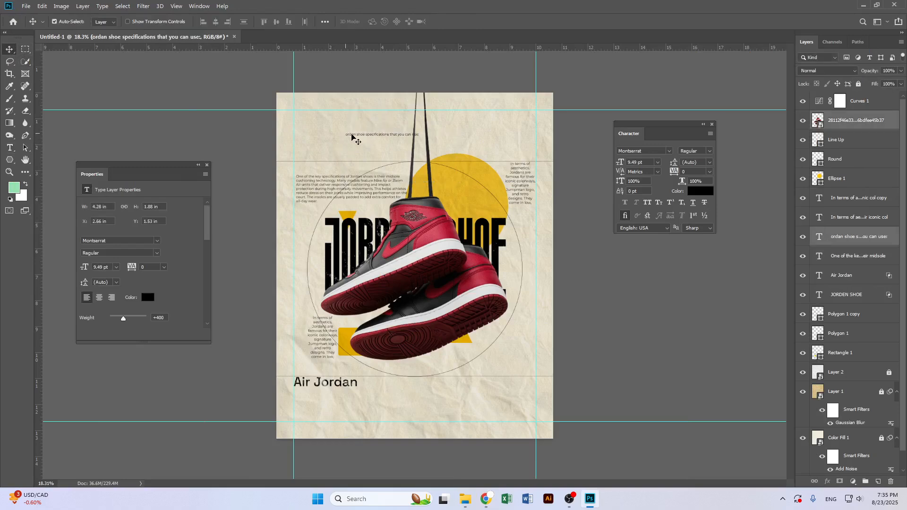
key(ctrl+z)
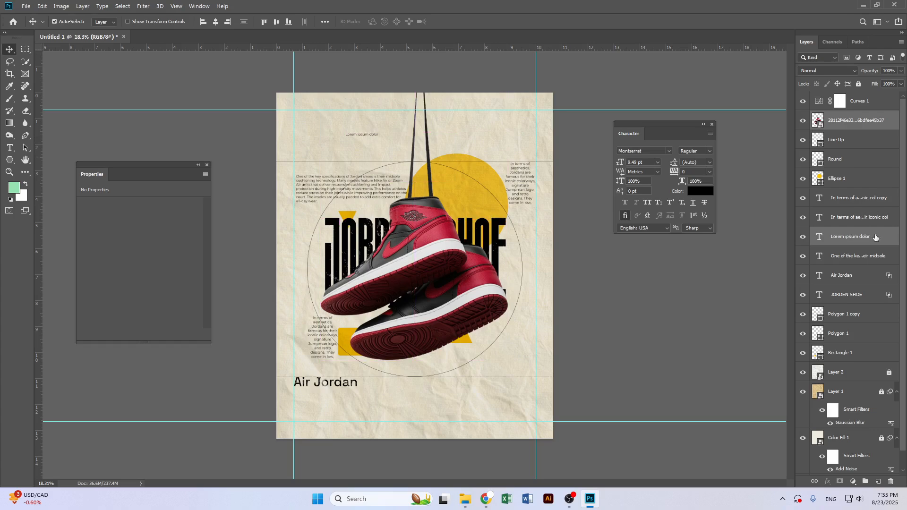
Replace the small top Lorem ipsum dolor line with the copied phrase Jordan shoe specifications that you can use
click(871, 257)
double_click(819, 237)
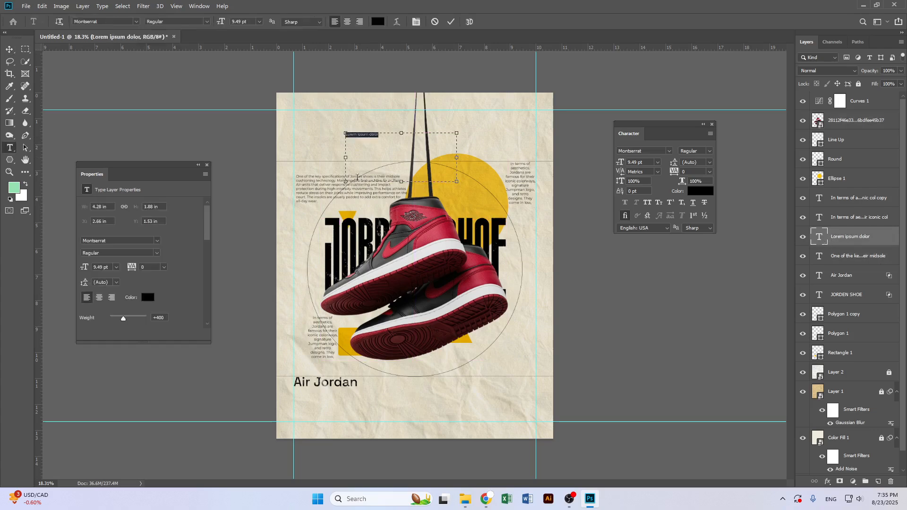
text(Jordan shoe specifications that you can see)
click(10, 49)
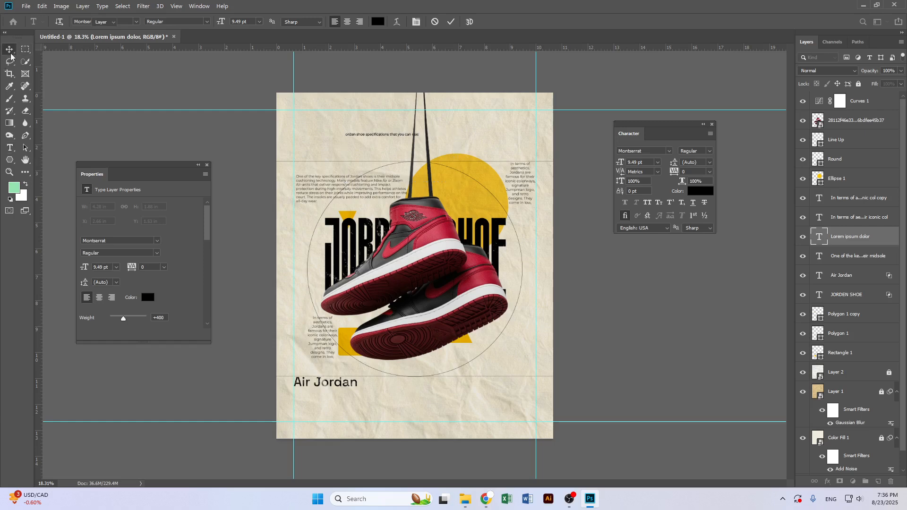
Move the top phrase line left to align with the paragraph's left edge
click(365, 130)
drag(376, 139, 344, 137)
key(Return)
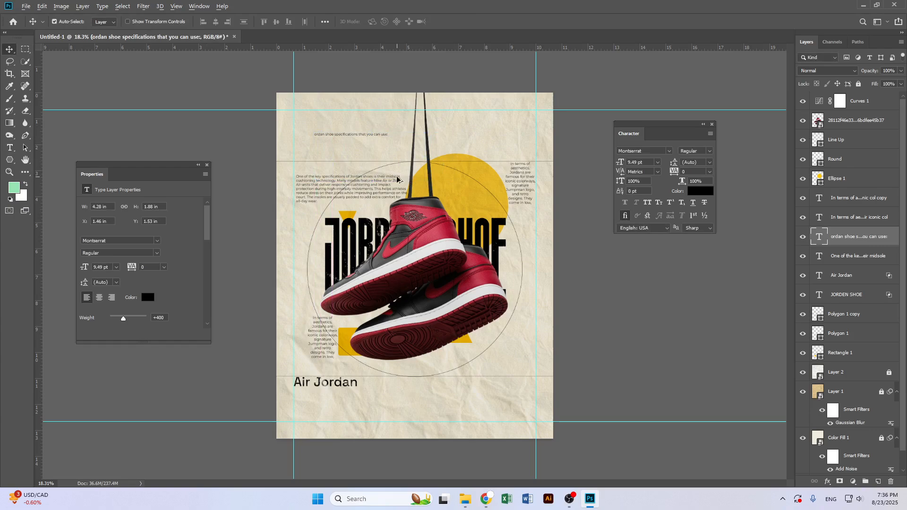
Duplicate the Round circle outline and move the copy straight up so it sits at the poster's top edge
scroll(408, 202, up, 2)
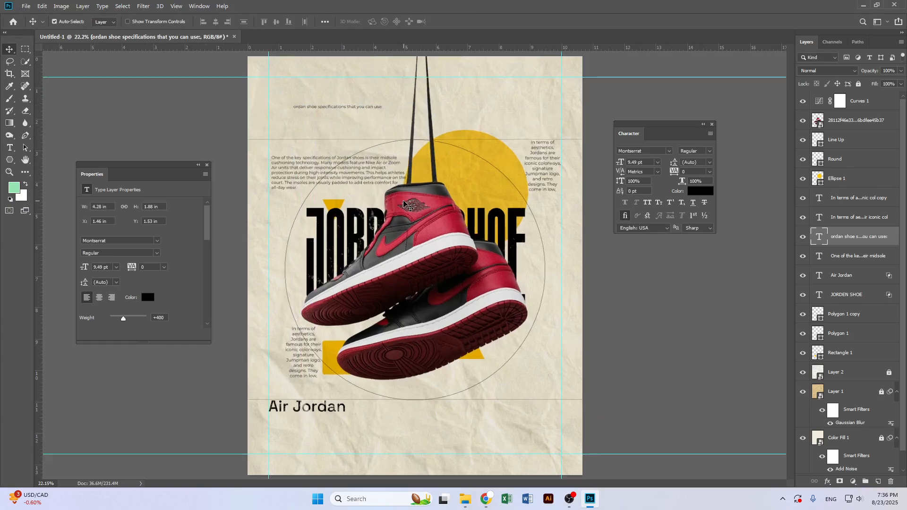
scroll(473, 227, up, 1)
drag(468, 206, 485, 254)
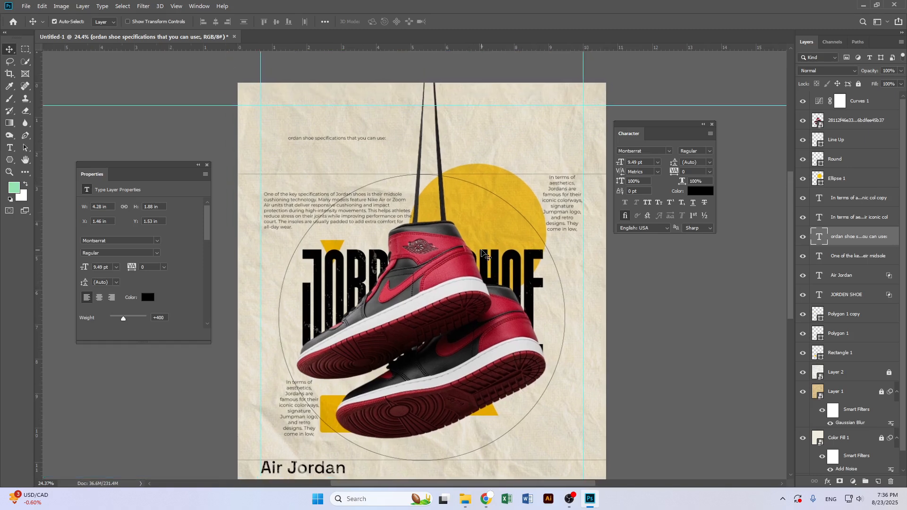
scroll(487, 258, down, 1)
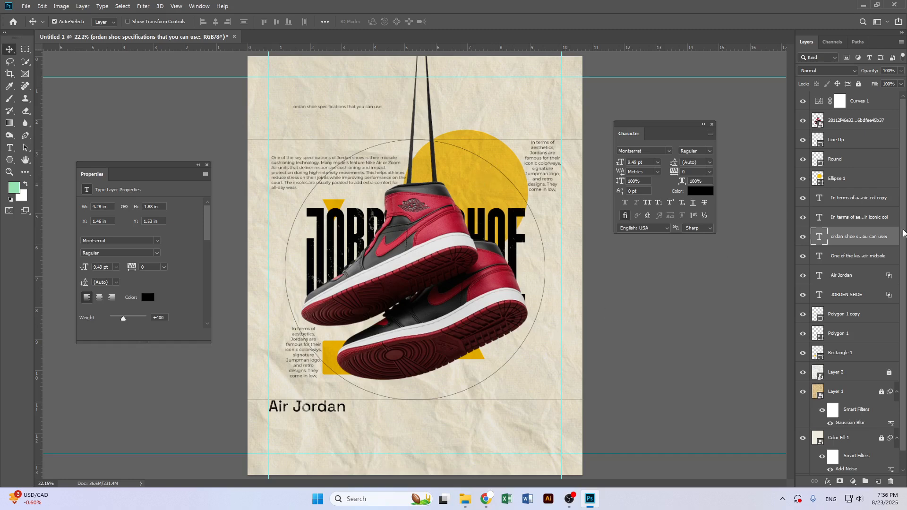
scroll(868, 297, down, 1)
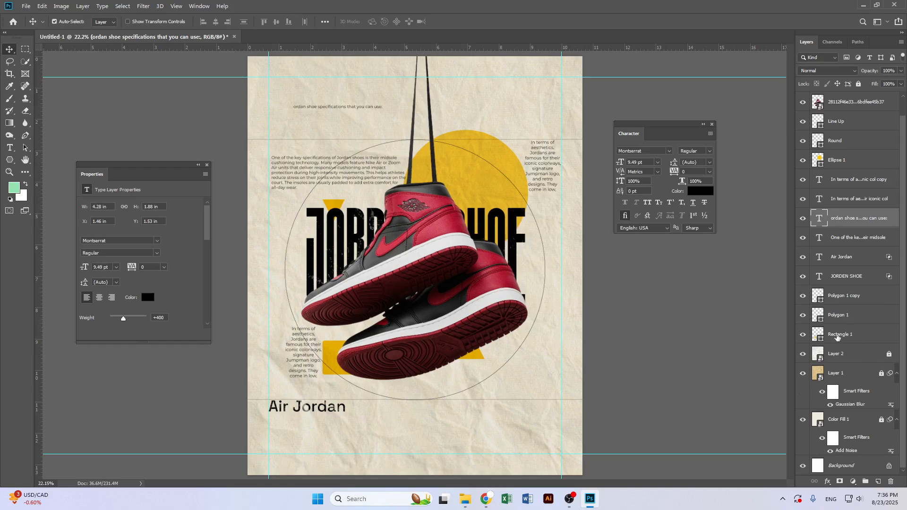
click(805, 318)
click(806, 318)
click(805, 161)
click(805, 161)
click(805, 142)
click(805, 142)
click(854, 144)
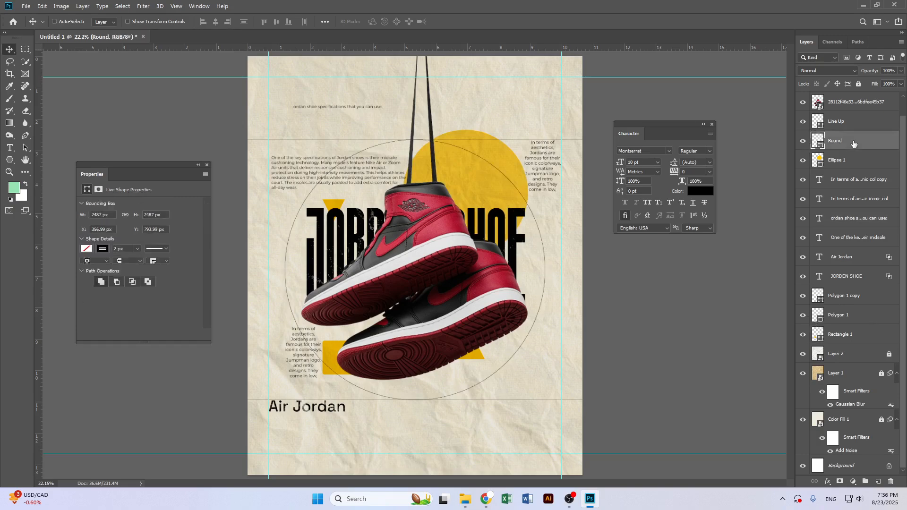
key(ctrl+j)
key(ctrl+t)
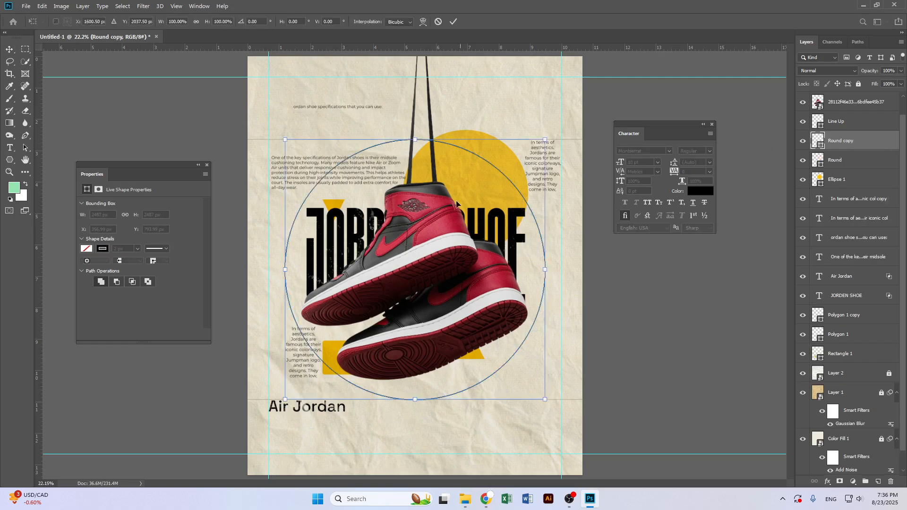
drag(487, 382, 496, 121)
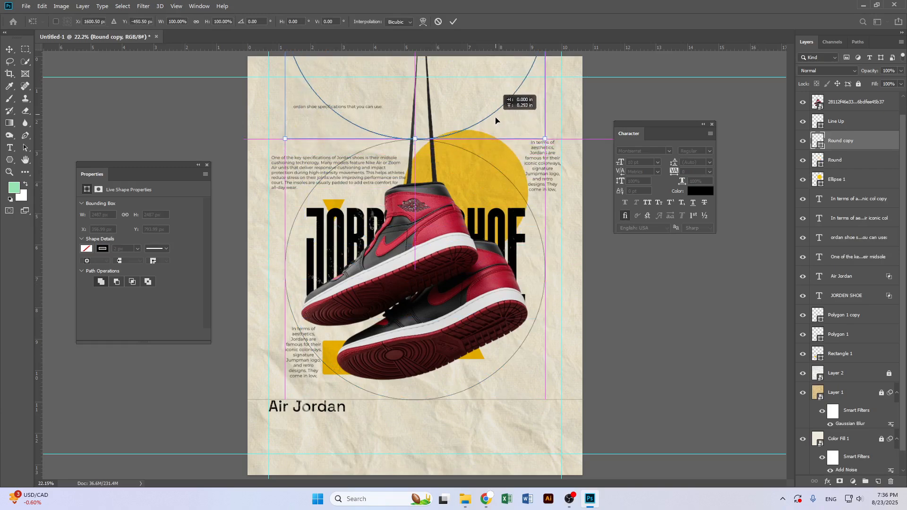
key(Return)
Duplicate the circle outline again and move this copy straight down to the poster's bottom edge
key(ctrl)
key(ctrl+j)
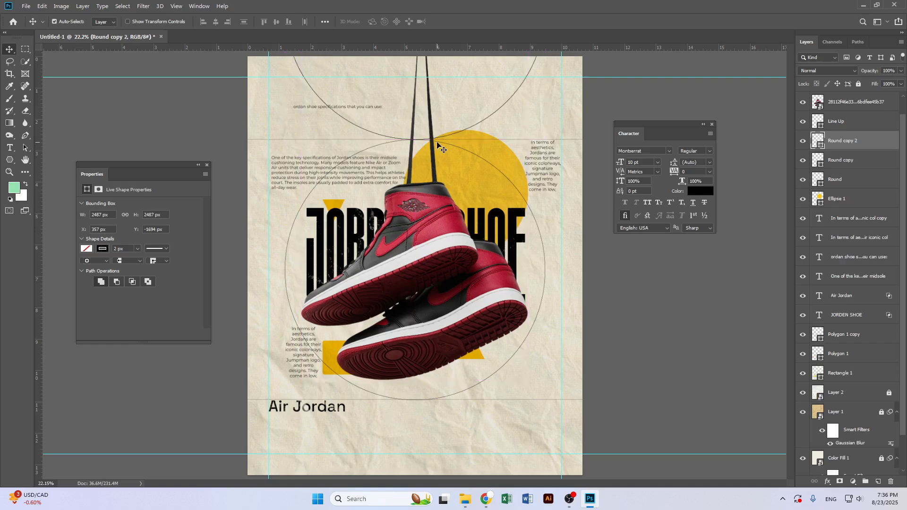
key(ctrl+t)
drag(441, 140, 441, 477)
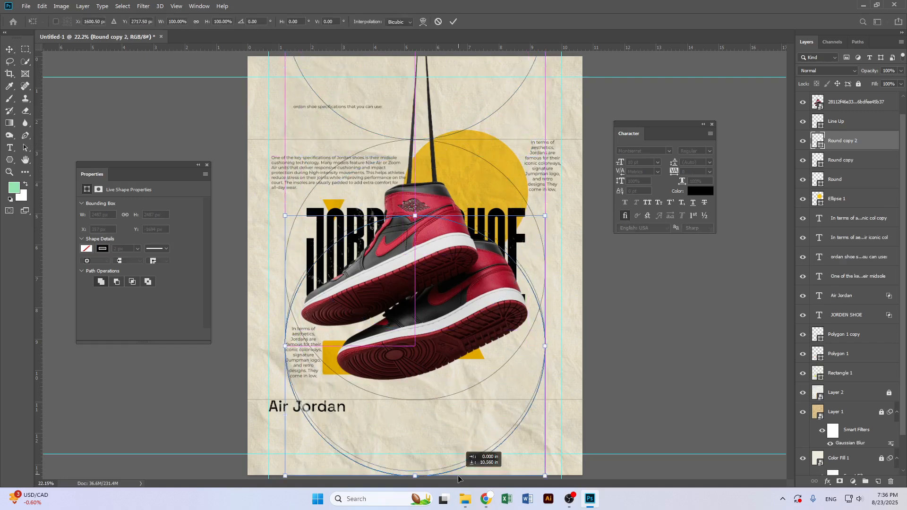
drag(461, 226, 467, 423)
key(Return)
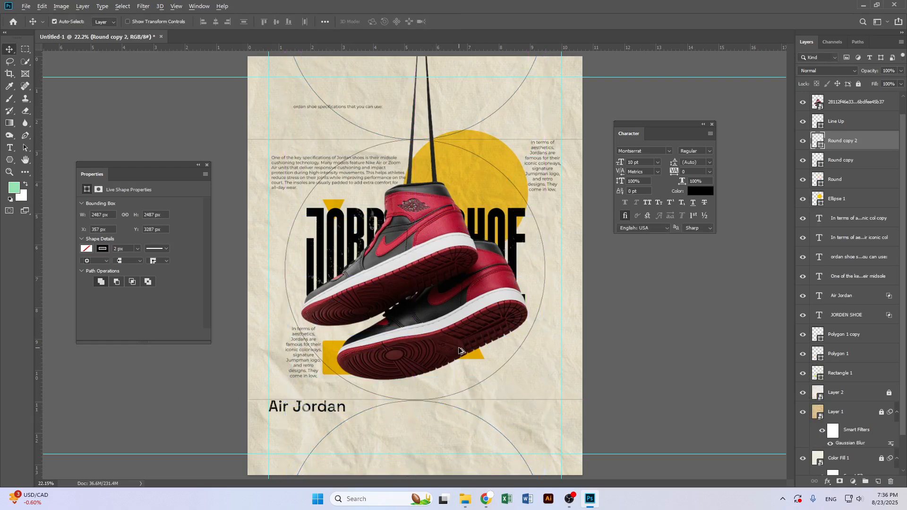
Select the yellow Ellipse 1 circle and nudge it up three steps
scroll(458, 348, down, 2)
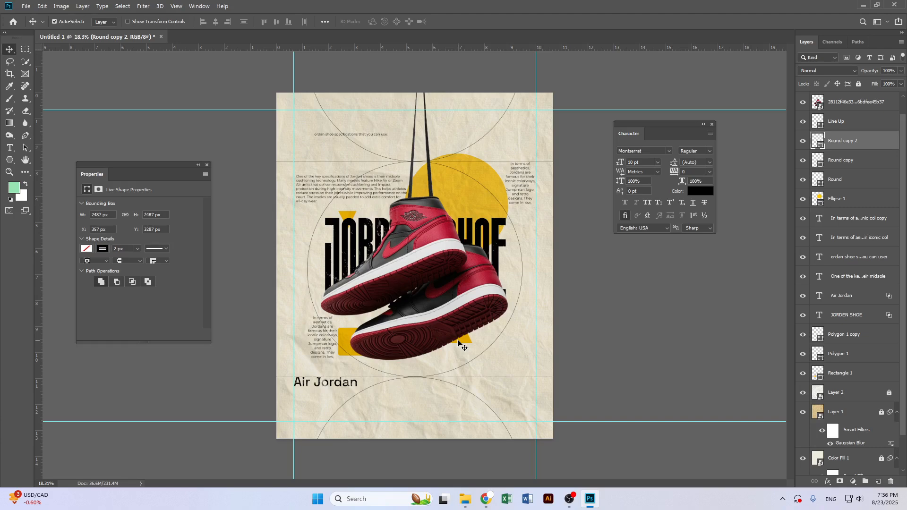
click(483, 211)
key(Up)
key(Up)
key(Up)
key(Up)
key(Up)
key(Up)
key(Up)
key(Up)
key(Up)
key(Up)
key(Up)
key(Up)
key(Up)
key(Up)
key(Up)
key(Up)
key(Up)
key(Up)
key(Up)
key(Up)
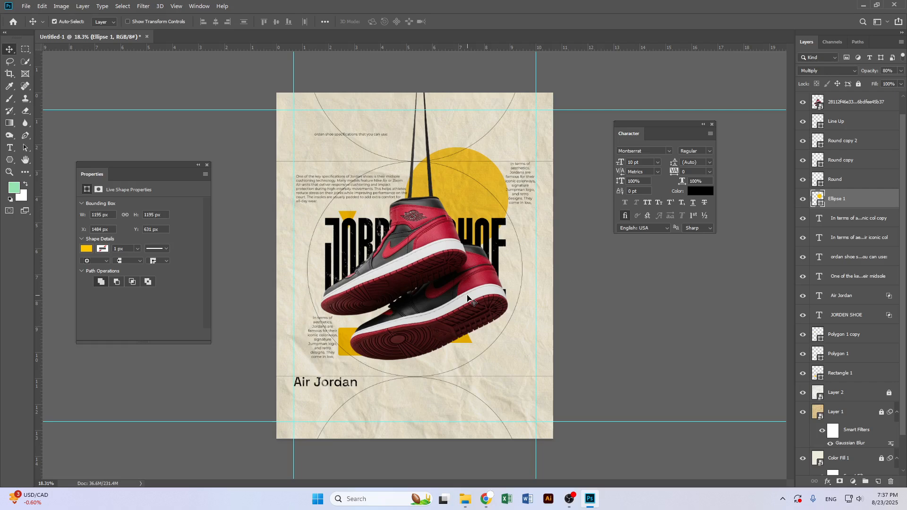
Switch to the browser's Pinterest tab
scroll(465, 326, up, 1)
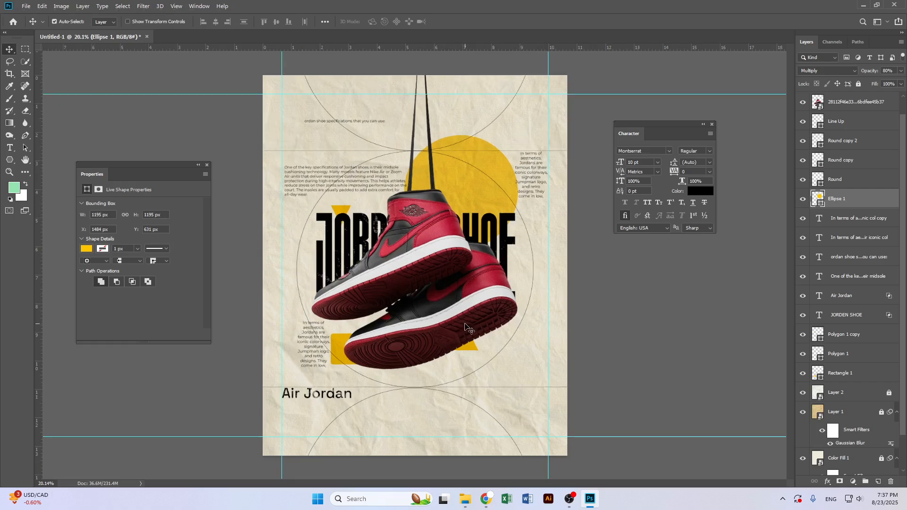
click(486, 499)
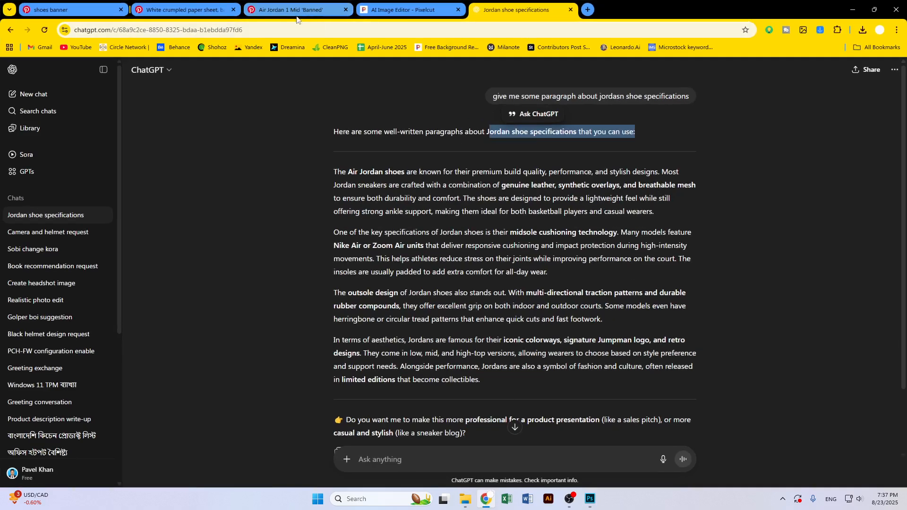
click(71, 9)
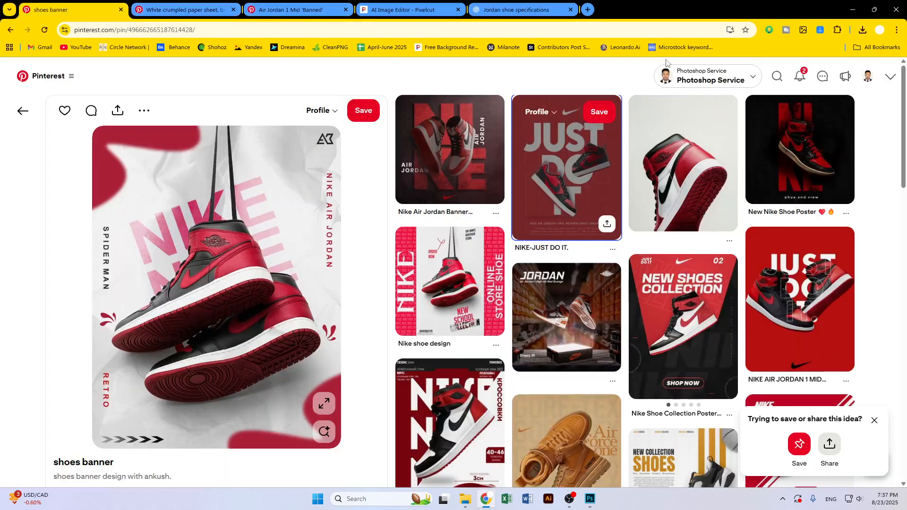
Search Pinterest for nike logo and open a black Jumpman silhouette pin
click(777, 76)
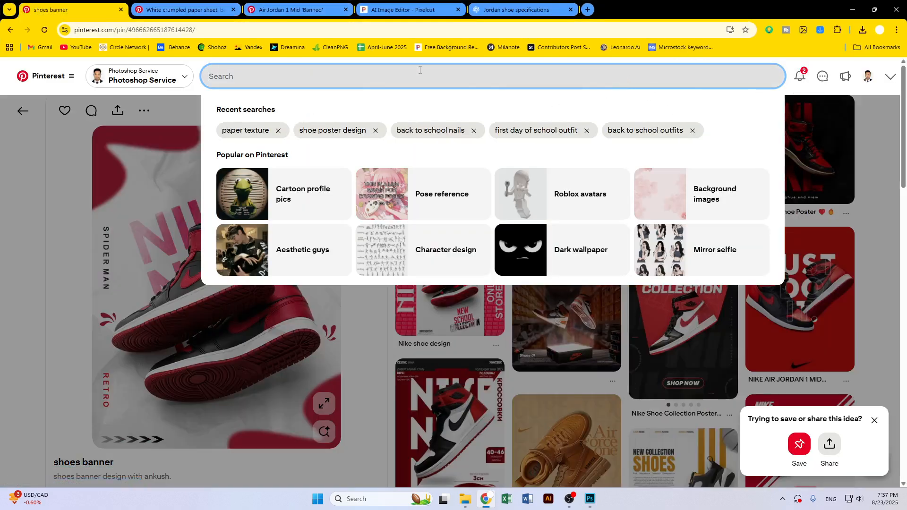
text(nike lo)
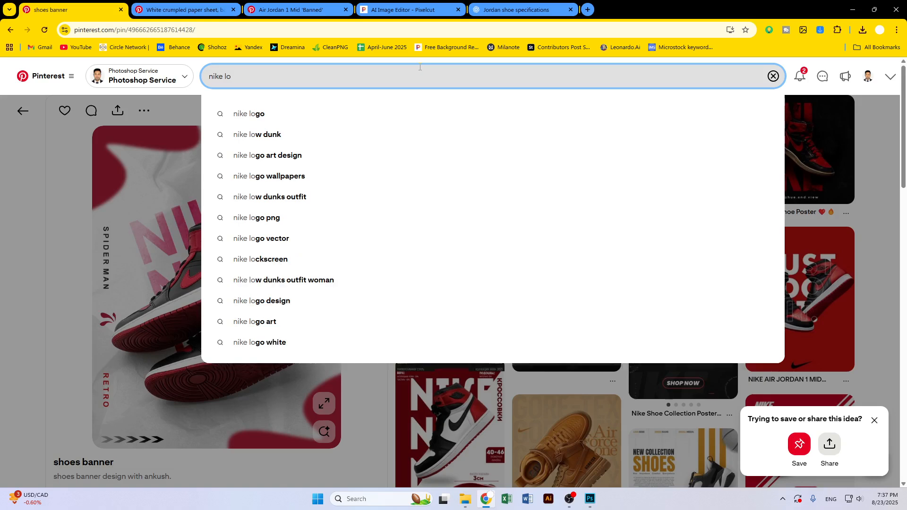
key(Down)
key(Return)
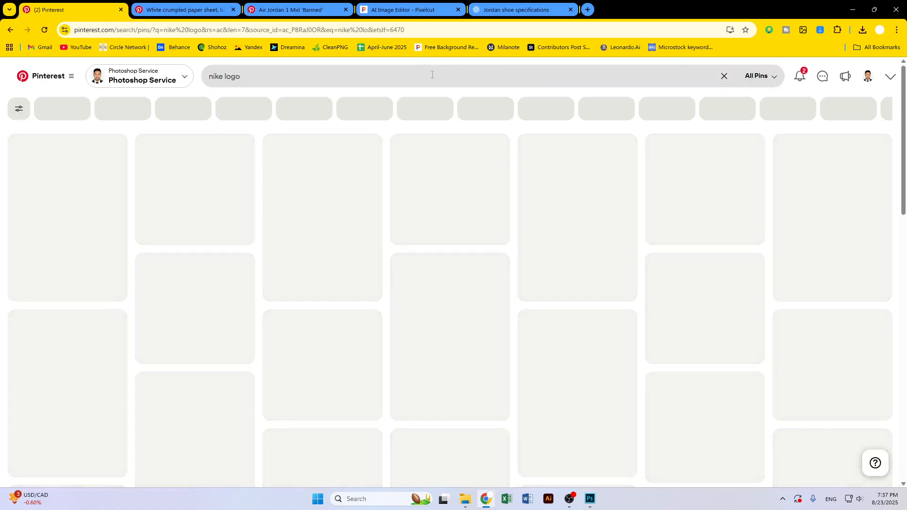
scroll(459, 274, down, 4)
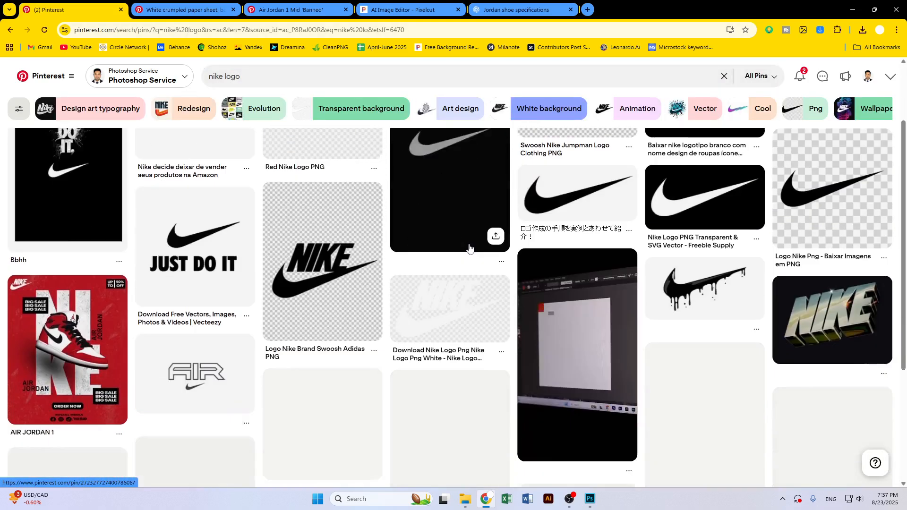
scroll(233, 257, down, 6)
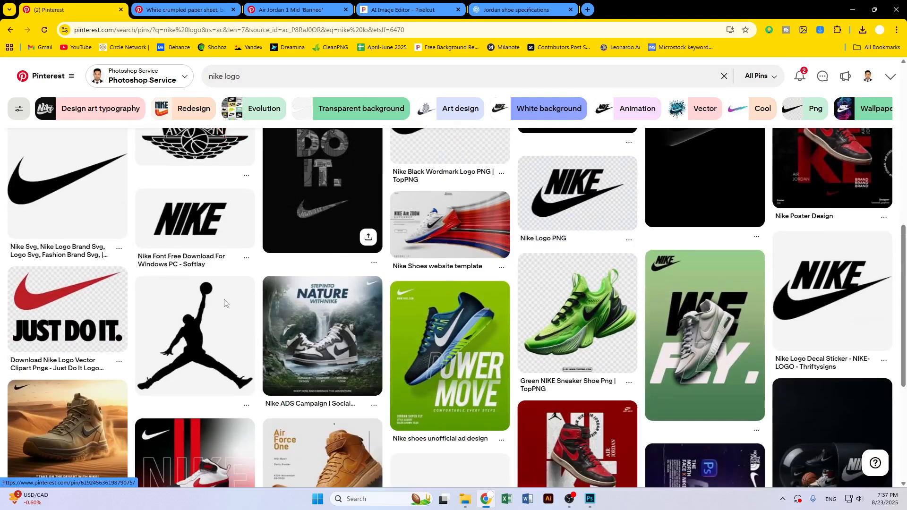
click(198, 353)
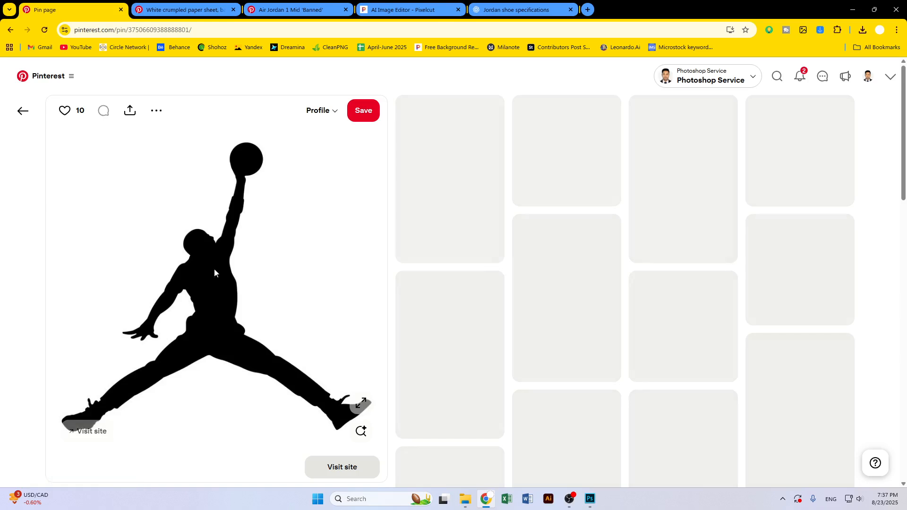
Save the Jumpman silhouette image into the Task 2 downloads folder
right_click(248, 195)
click(291, 217)
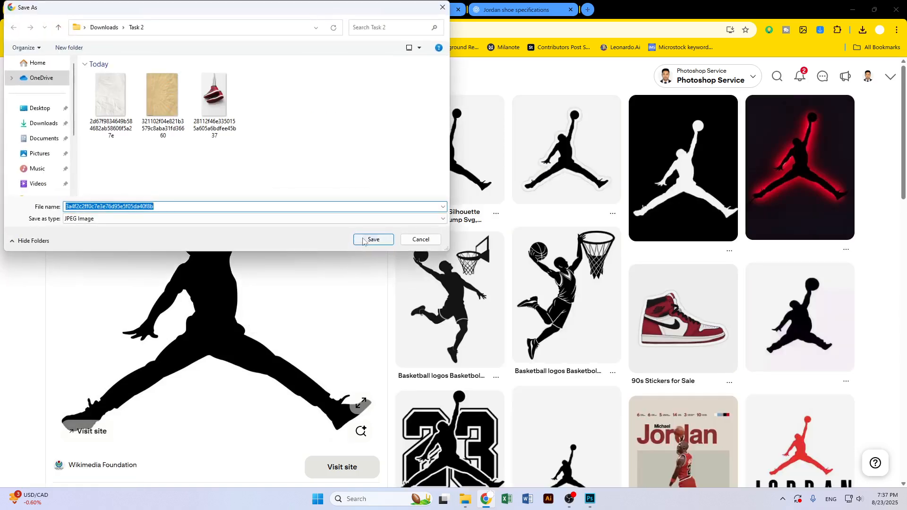
click(373, 240)
Upload the saved Jumpman image to the Pixelcut background remover
click(404, 9)
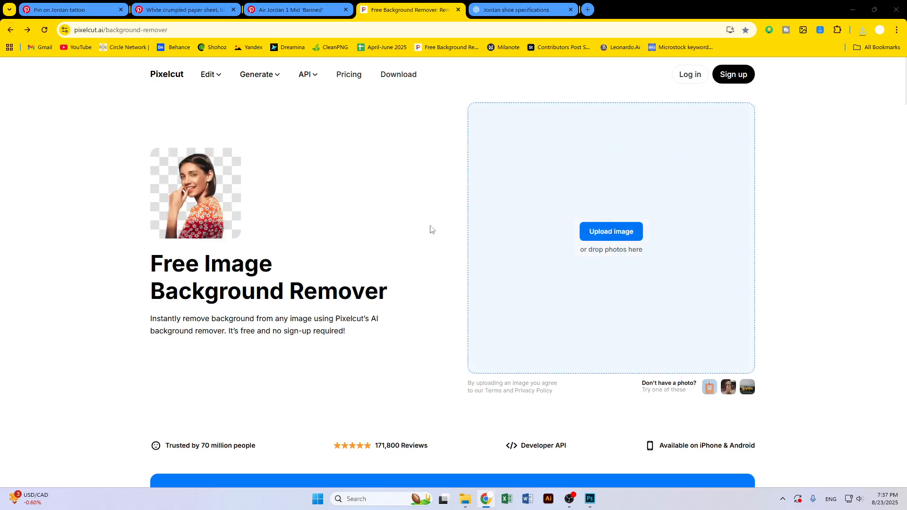
click(518, 229)
double_click(111, 97)
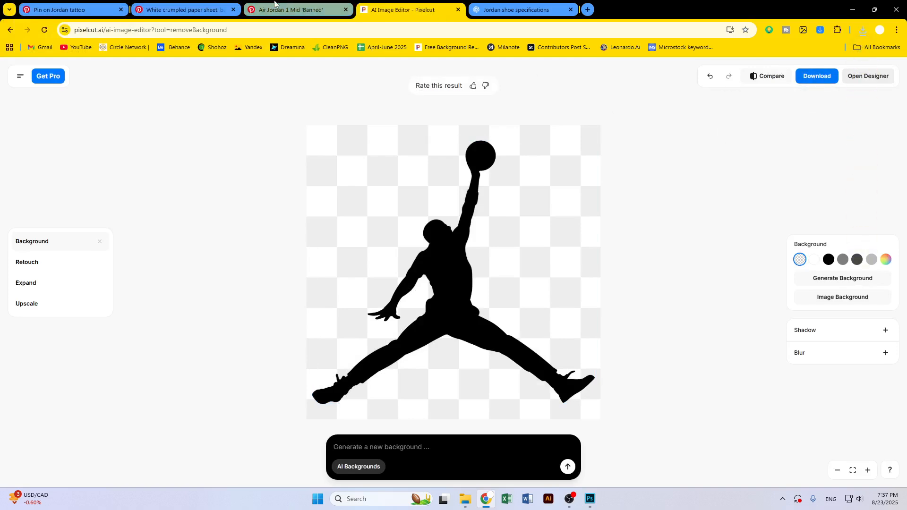
click(184, 9)
click(71, 9)
scroll(388, 244, down, 10)
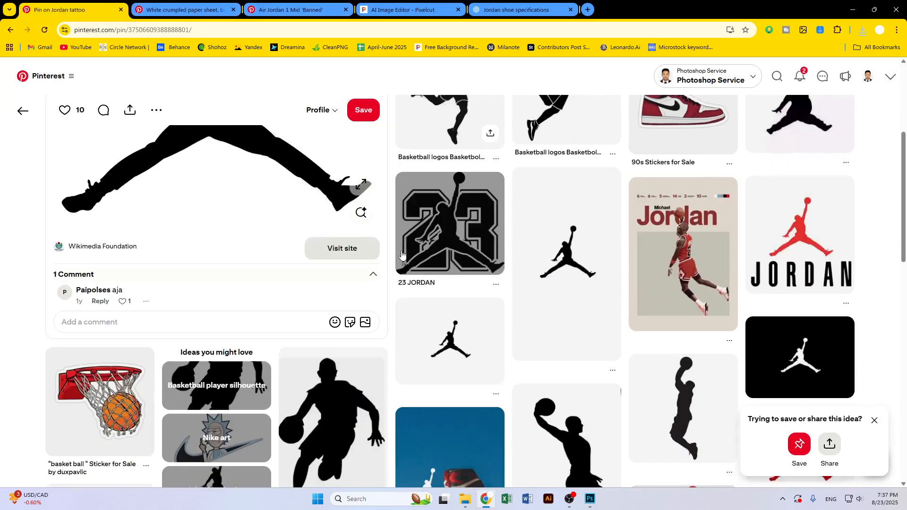
scroll(79, 162, up, 4)
scroll(79, 162, up, 5)
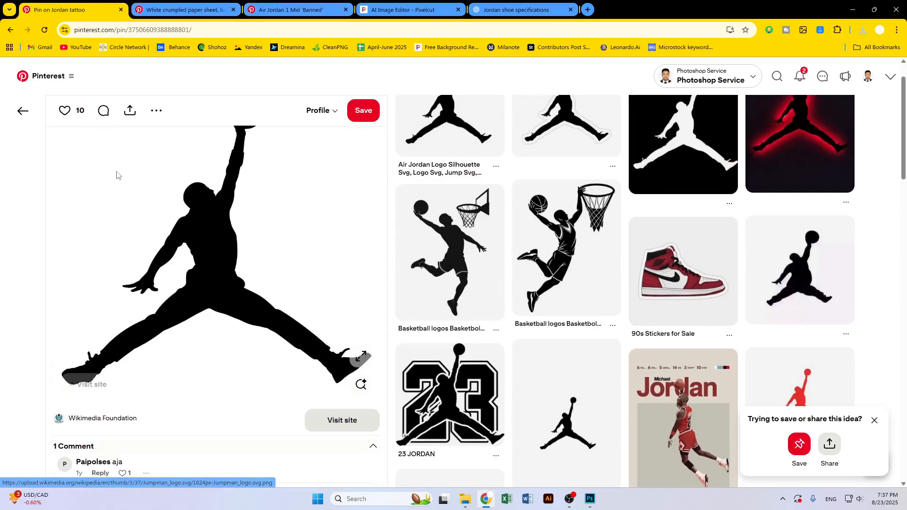
click(11, 31)
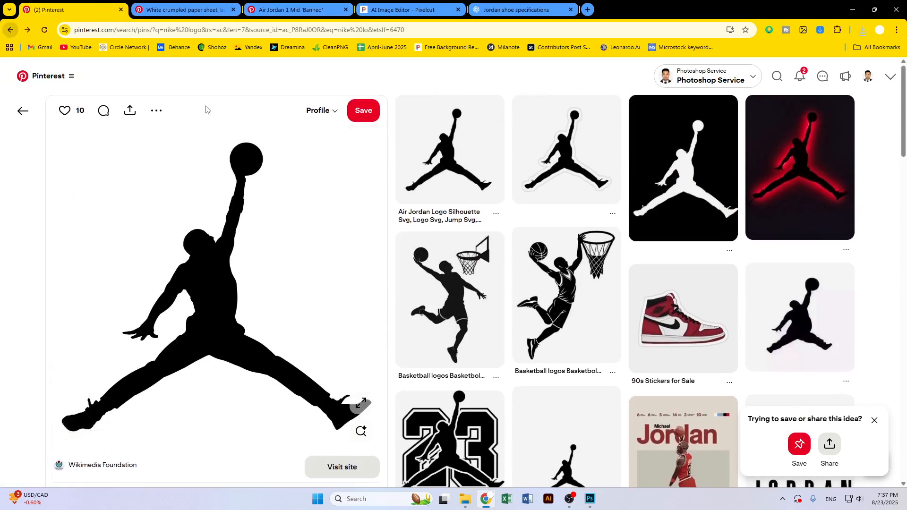
Open a black Nike swoosh pin from the nike logo results and save its image into the Task 2 folder
scroll(537, 275, up, 10)
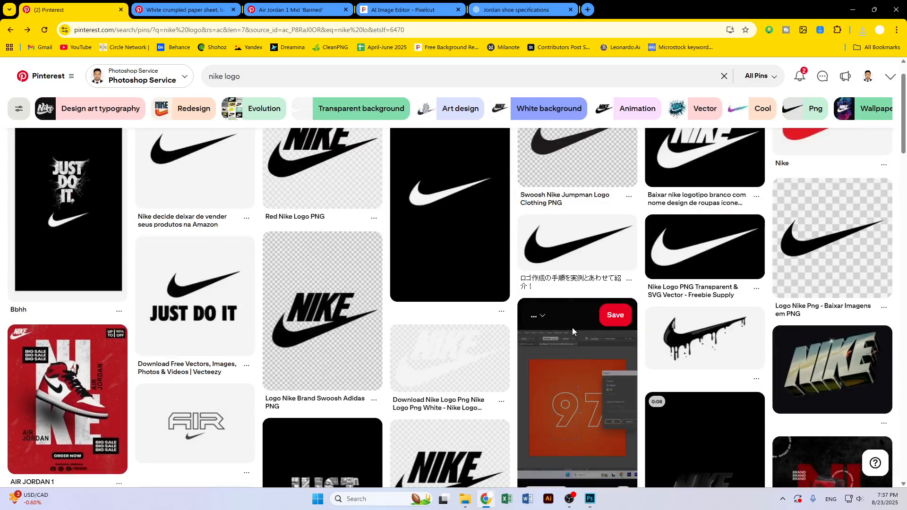
click(557, 234)
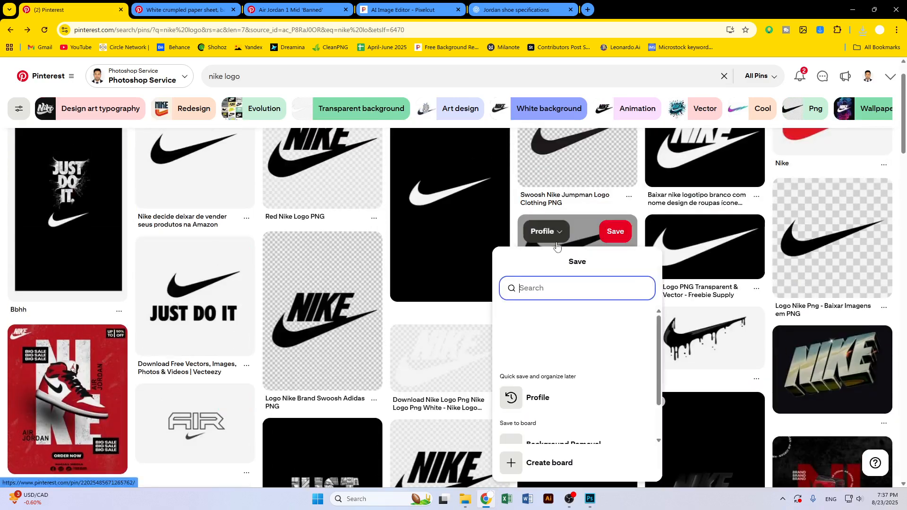
click(586, 236)
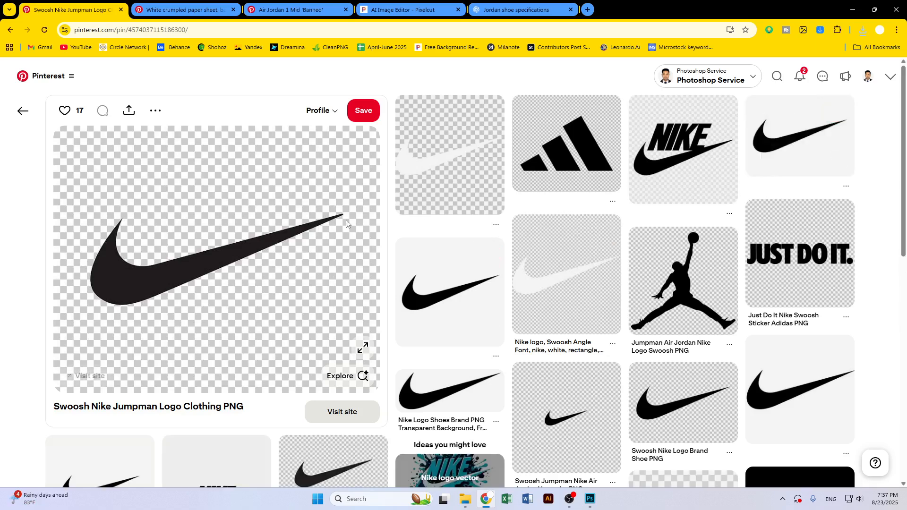
click(799, 142)
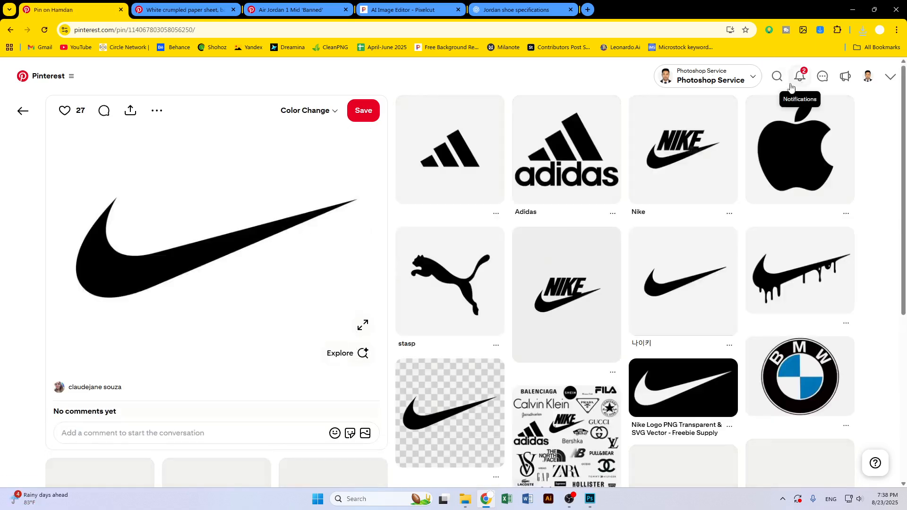
right_click(283, 178)
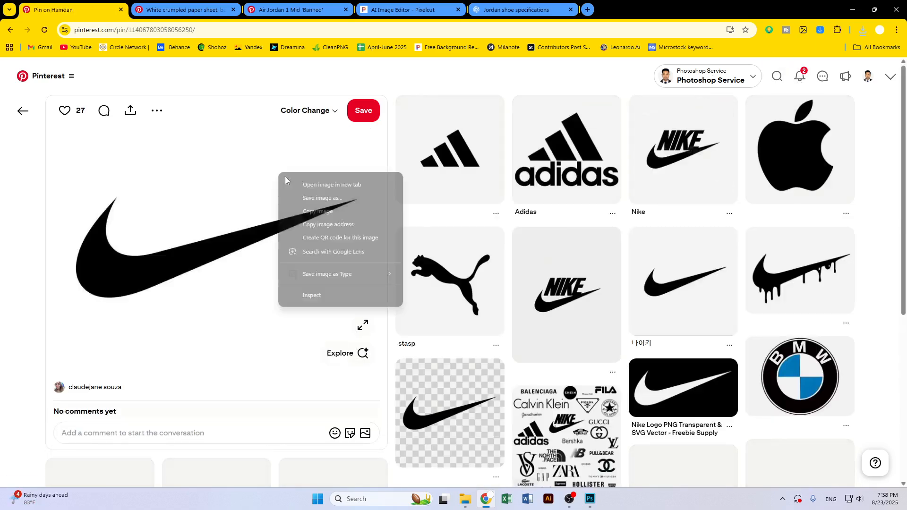
click(315, 198)
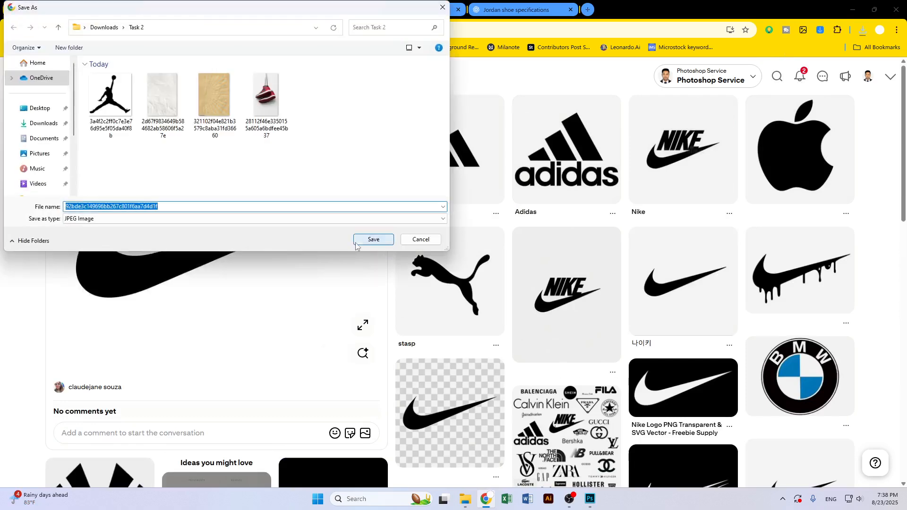
click(356, 243)
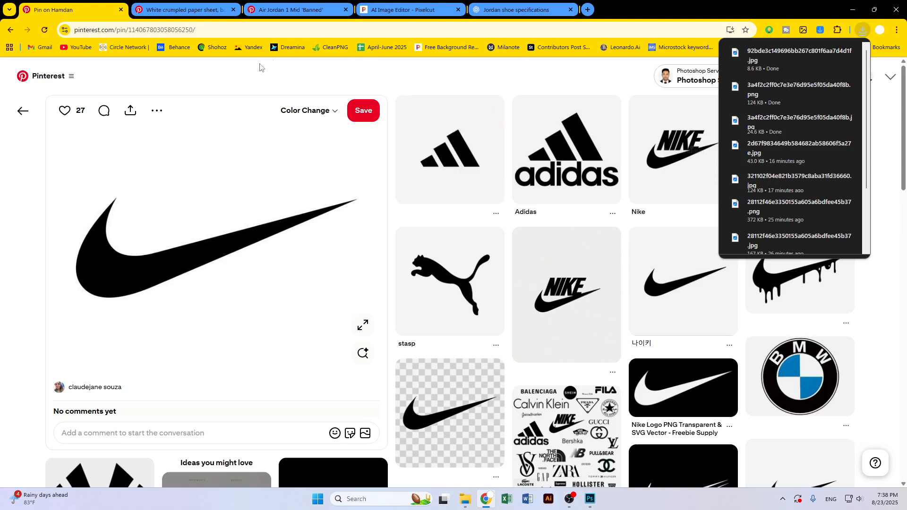
Upload the saved swoosh image to the Pixelcut background remover and download the preview-resolution cut-out
click(404, 9)
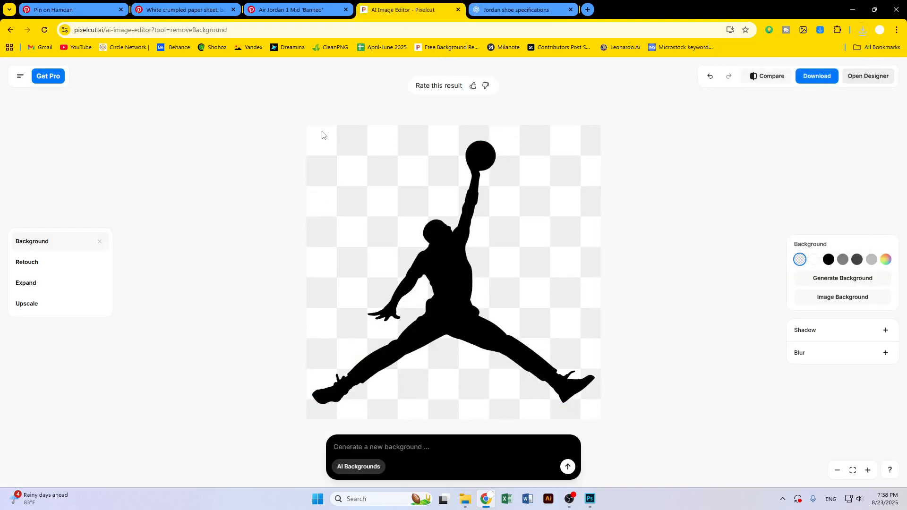
click(10, 29)
click(611, 231)
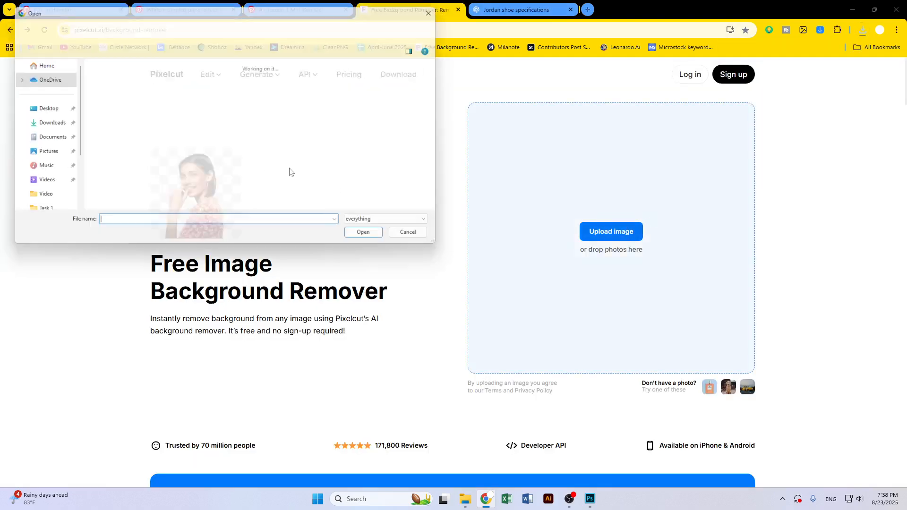
double_click(113, 113)
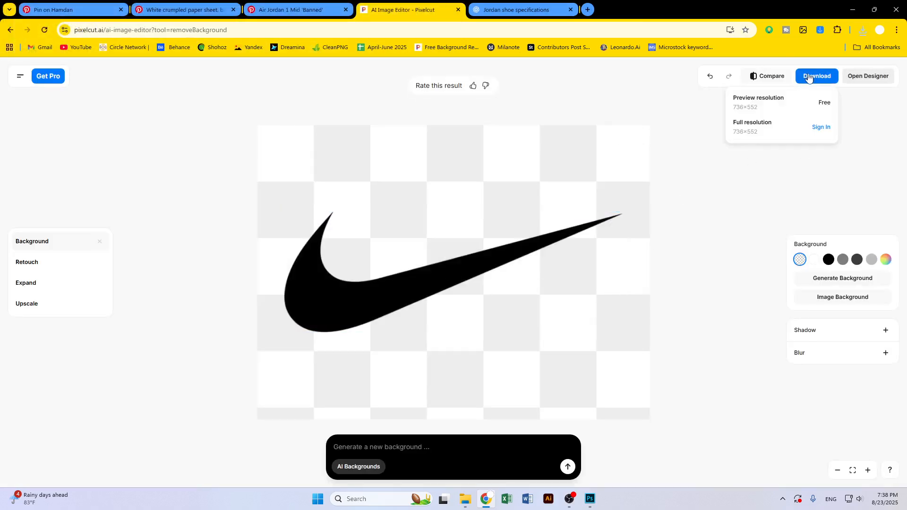
click(786, 114)
click(11, 30)
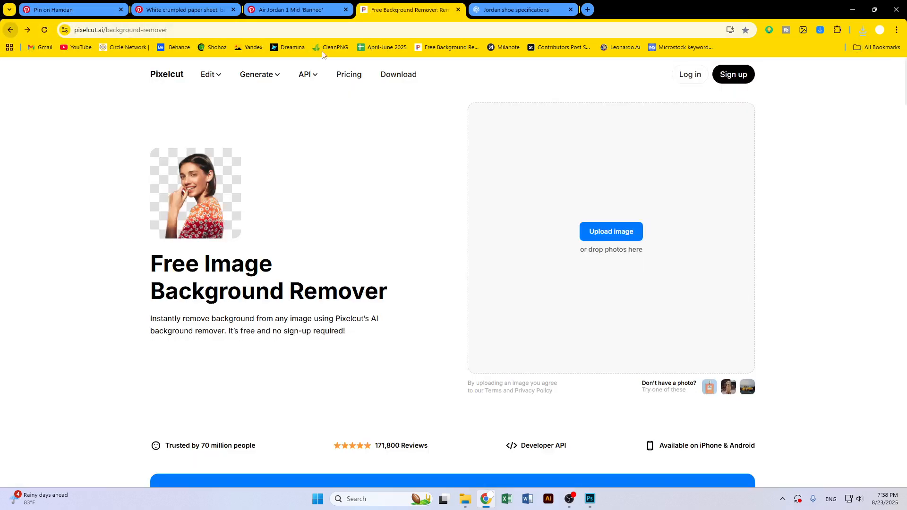
Search Pinterest for cross
click(93, 7)
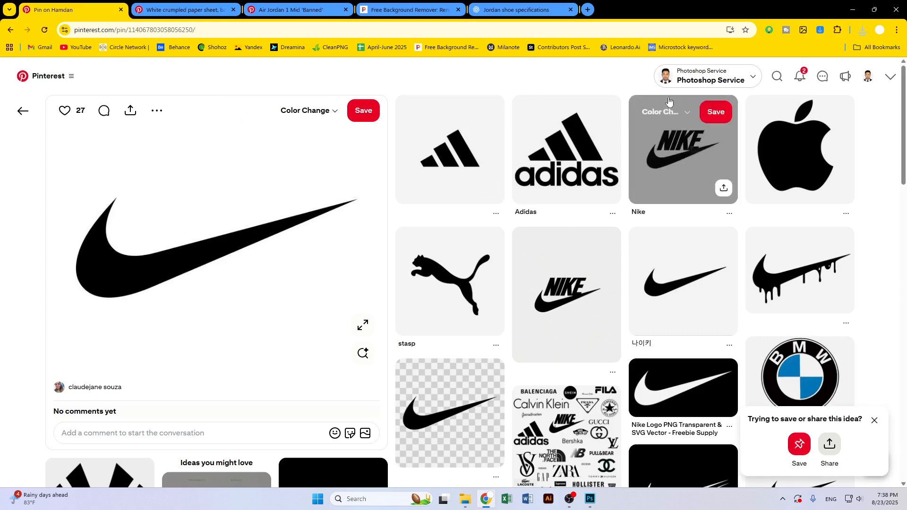
click(778, 76)
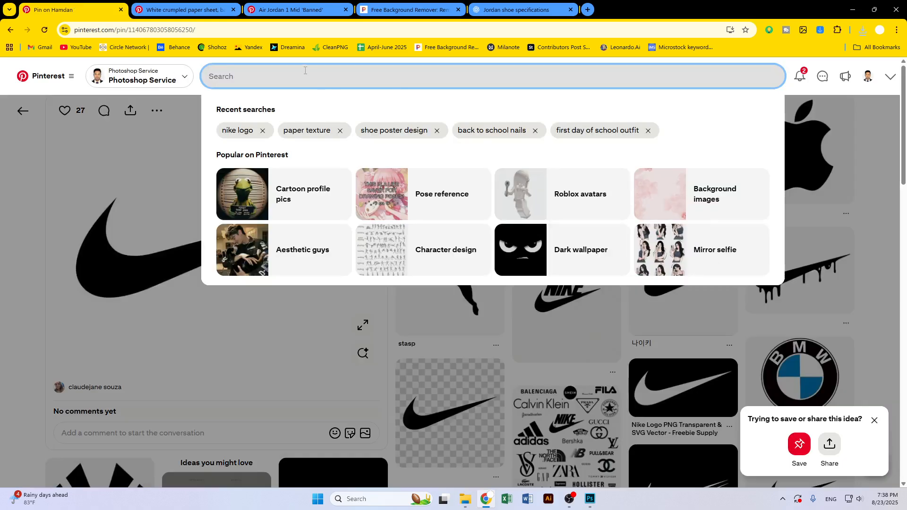
text(c)
key(Return)
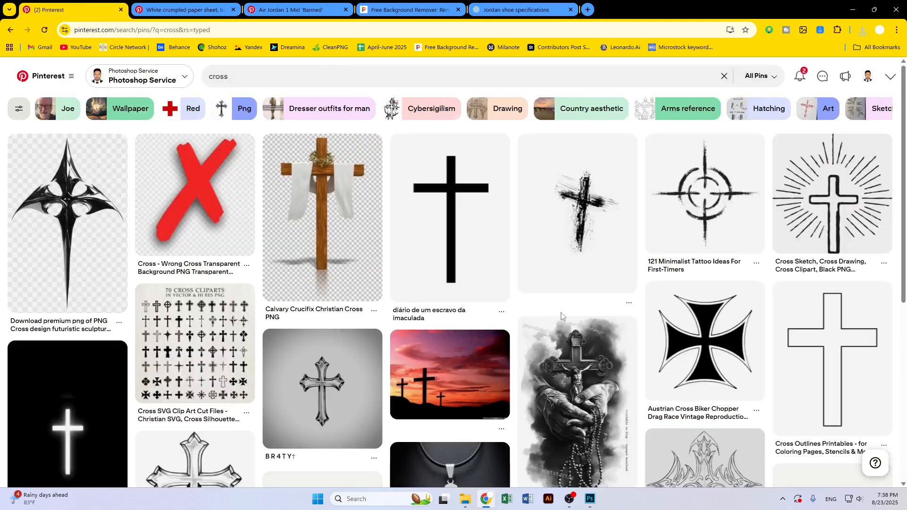
Refine the Pinterest search to cross x
scroll(370, 265, down, 8)
scroll(360, 317, down, 13)
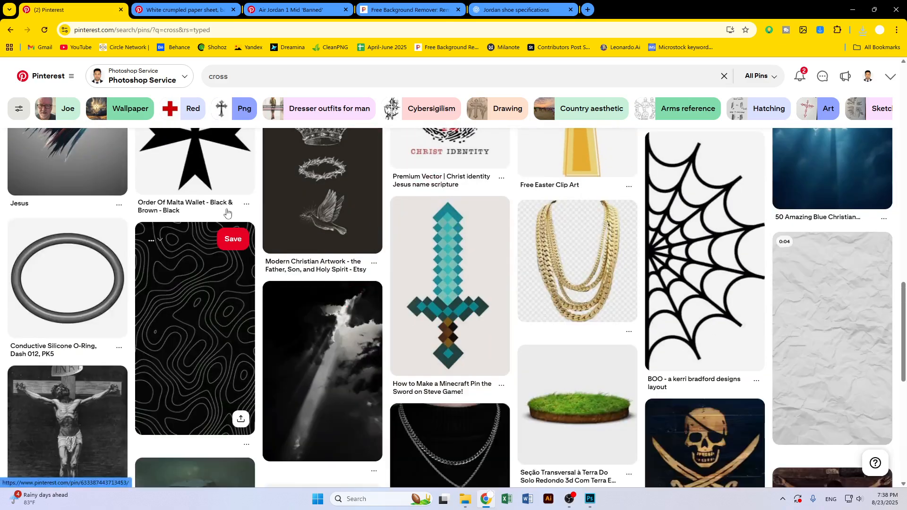
click(238, 75)
text(x)
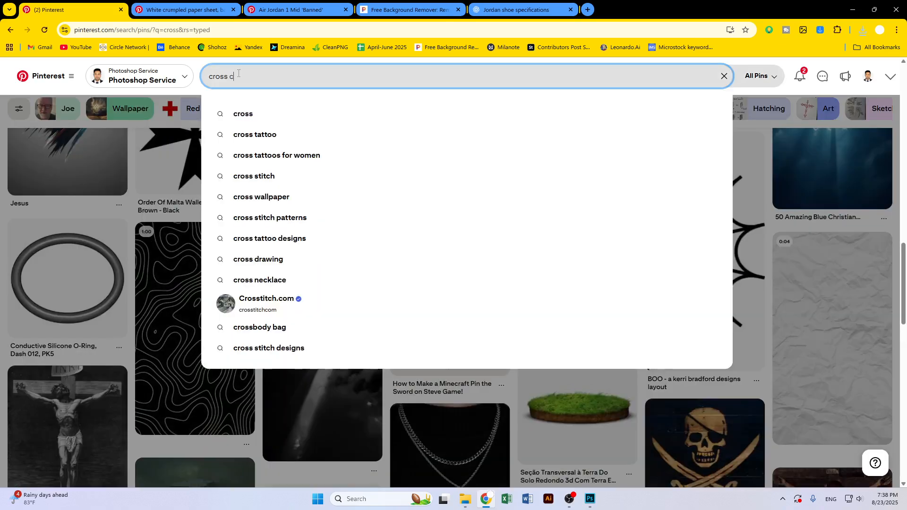
key(Return)
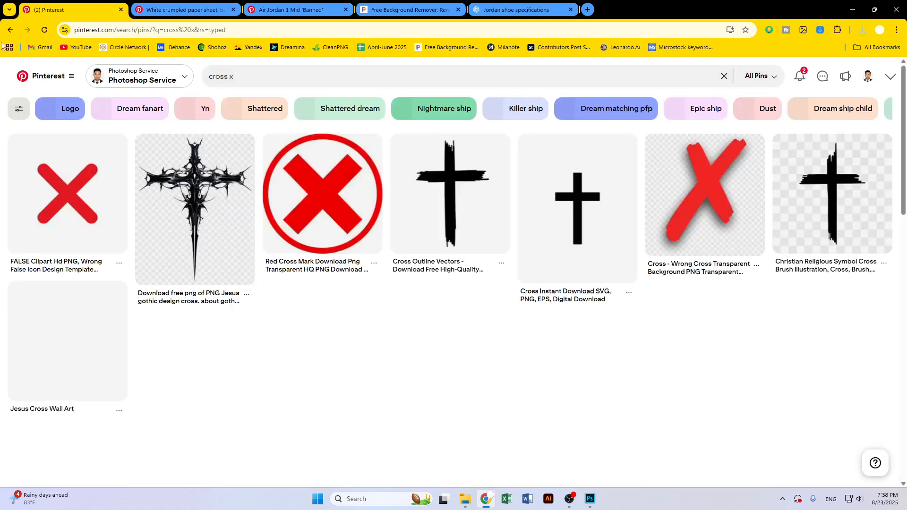
Browse the cross x results and related pins for a grunge brush-stroke X mark
scroll(549, 290, down, 1)
scroll(549, 291, down, 12)
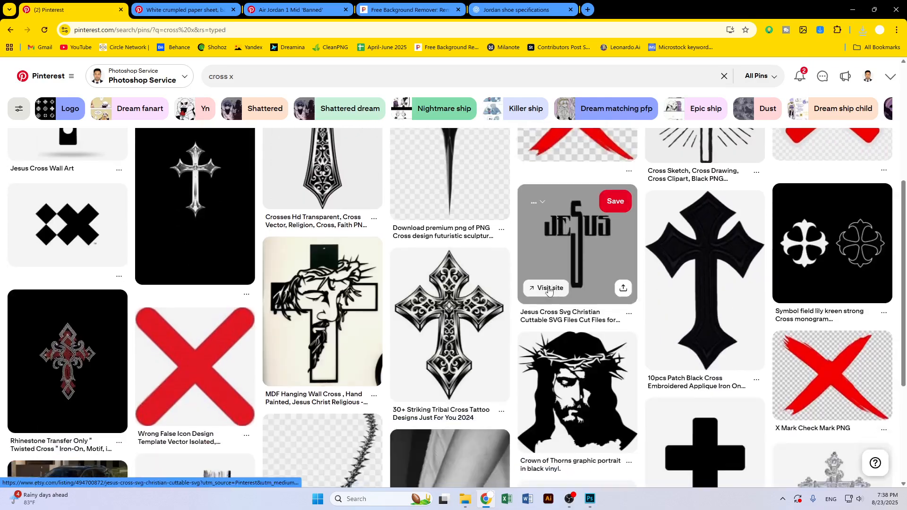
scroll(543, 289, down, 7)
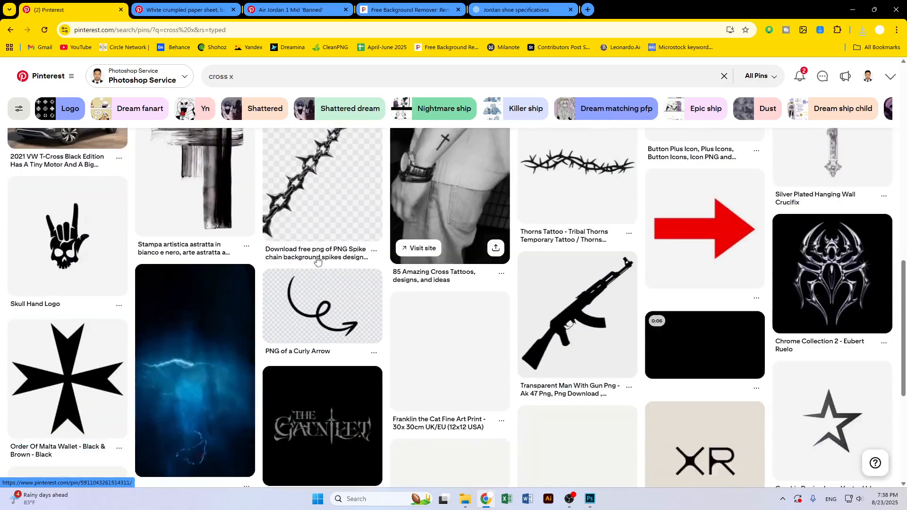
scroll(404, 255, down, 7)
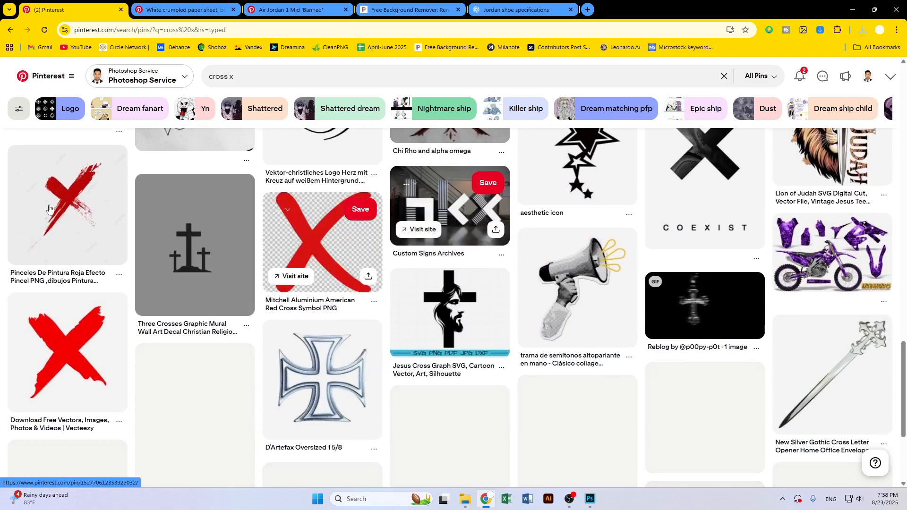
click(293, 243)
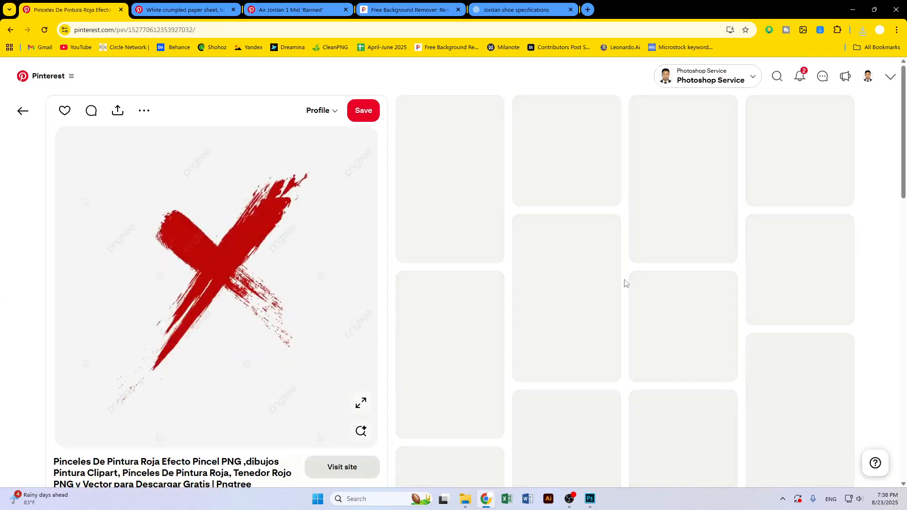
scroll(625, 280, down, 7)
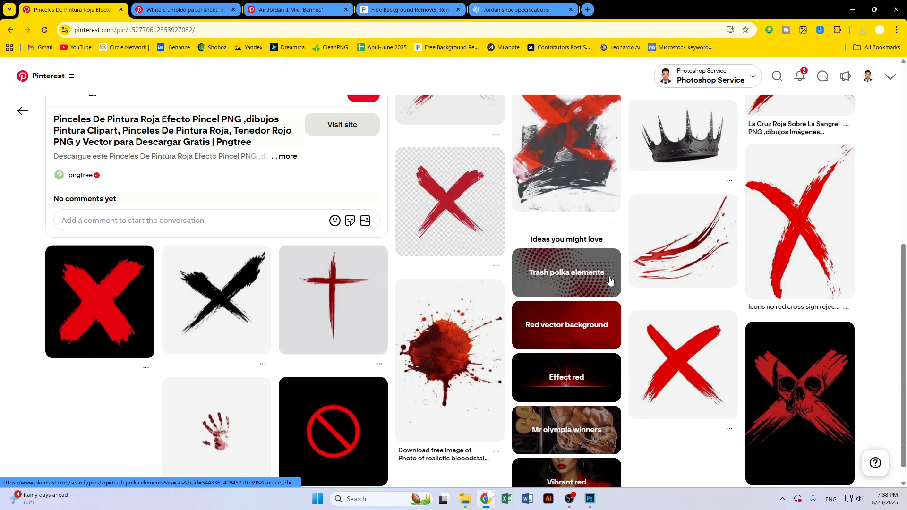
scroll(610, 279, down, 3)
click(209, 184)
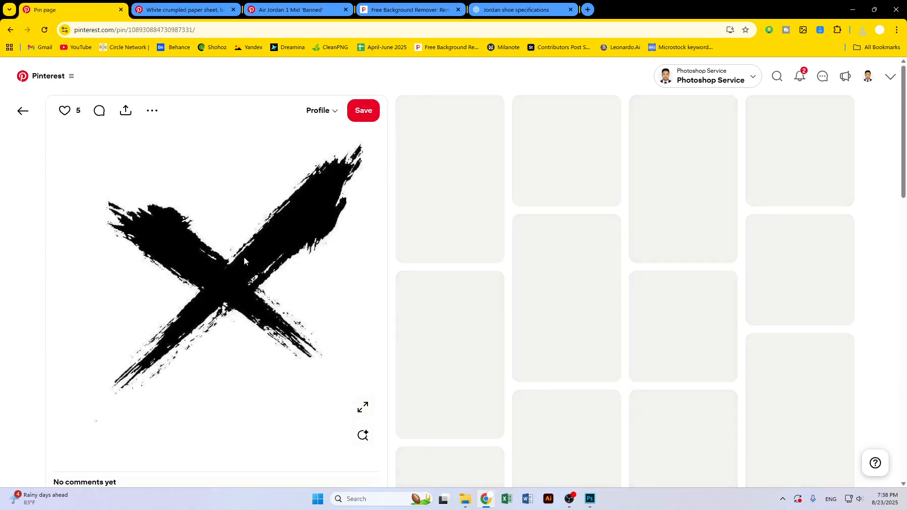
scroll(798, 274, down, 7)
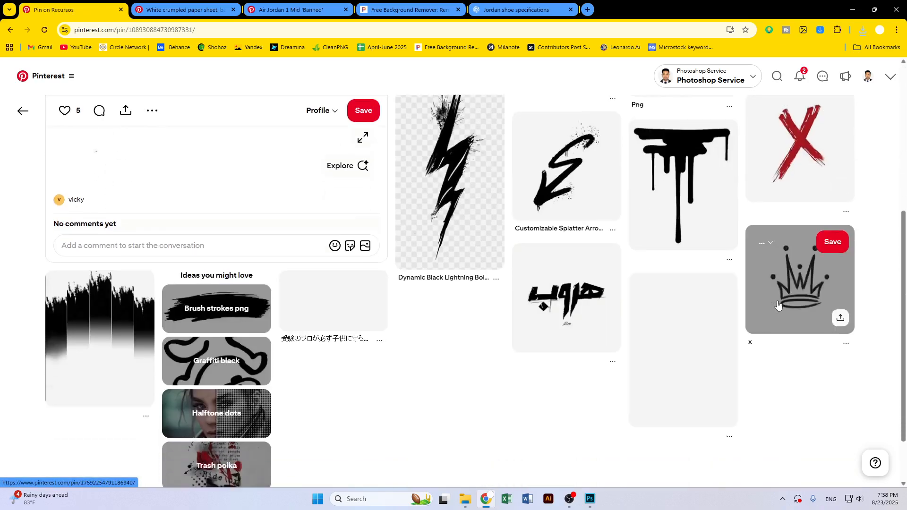
scroll(740, 297, down, 3)
scroll(681, 296, down, 8)
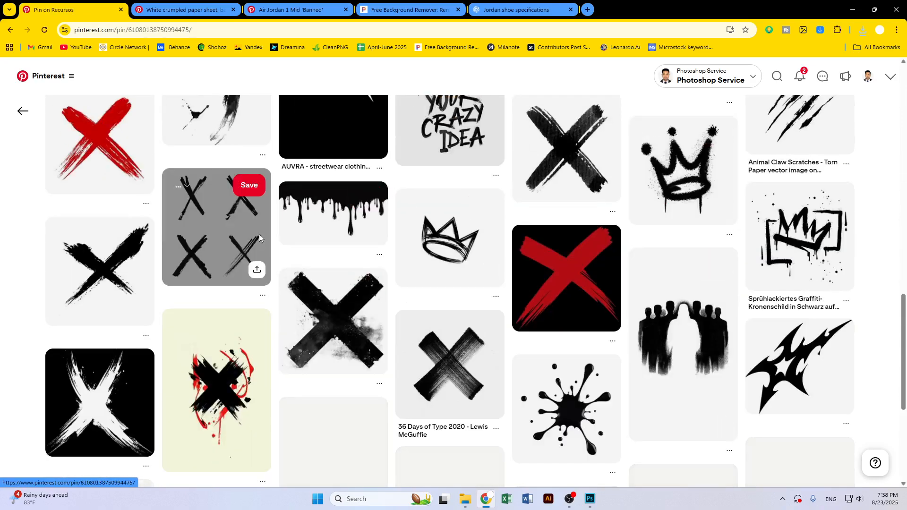
click(259, 239)
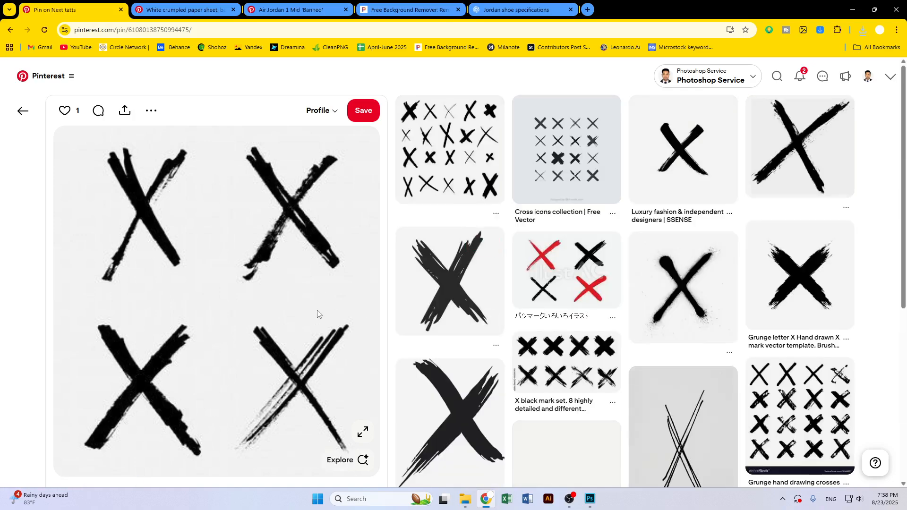
scroll(318, 313, down, 10)
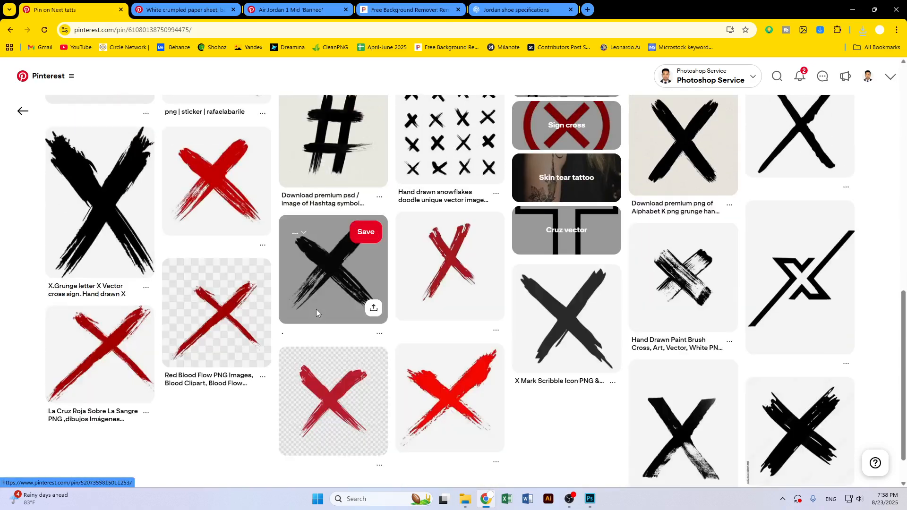
scroll(316, 309, down, 6)
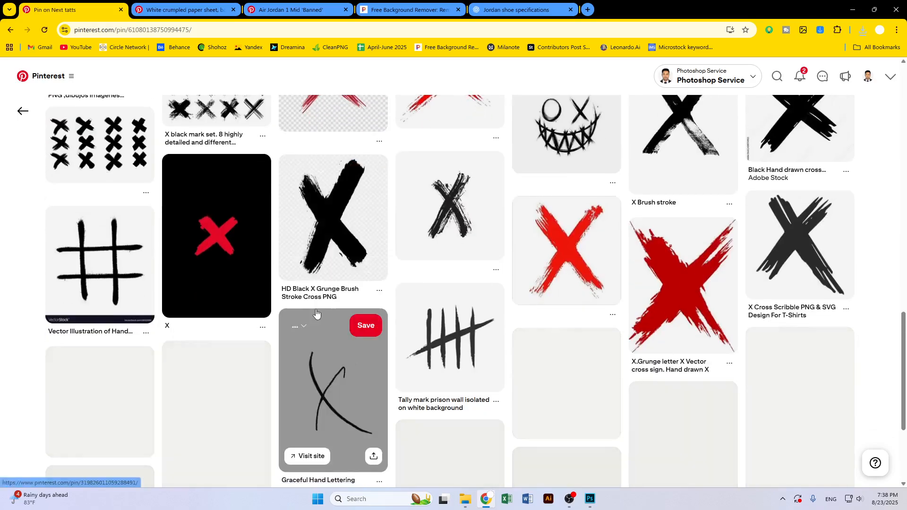
scroll(316, 313, down, 8)
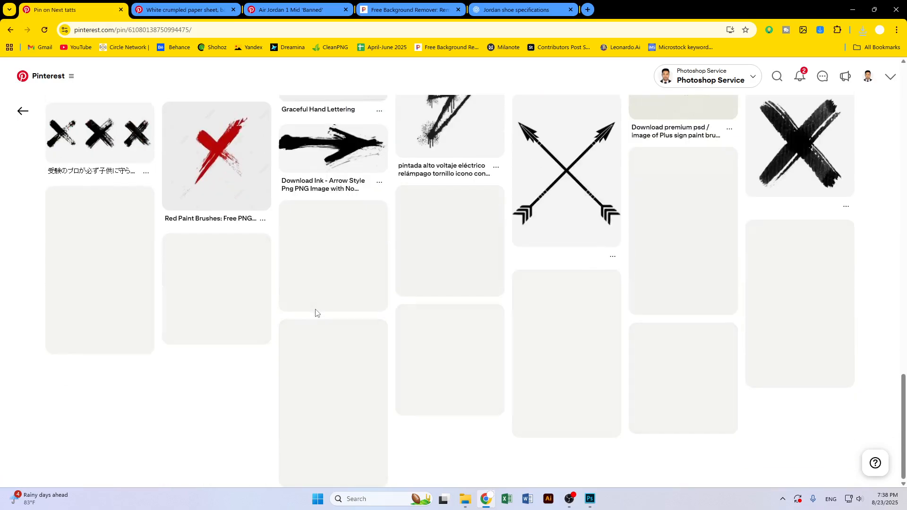
scroll(316, 313, down, 2)
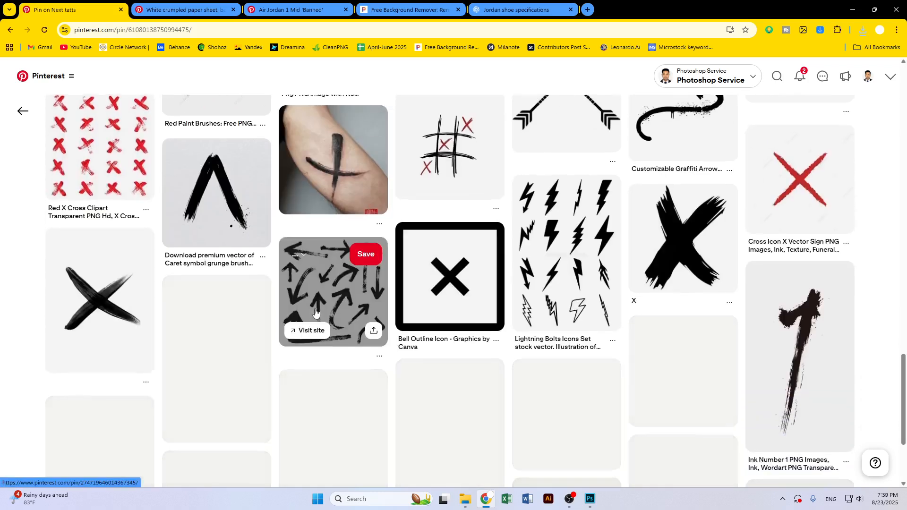
scroll(315, 313, down, 4)
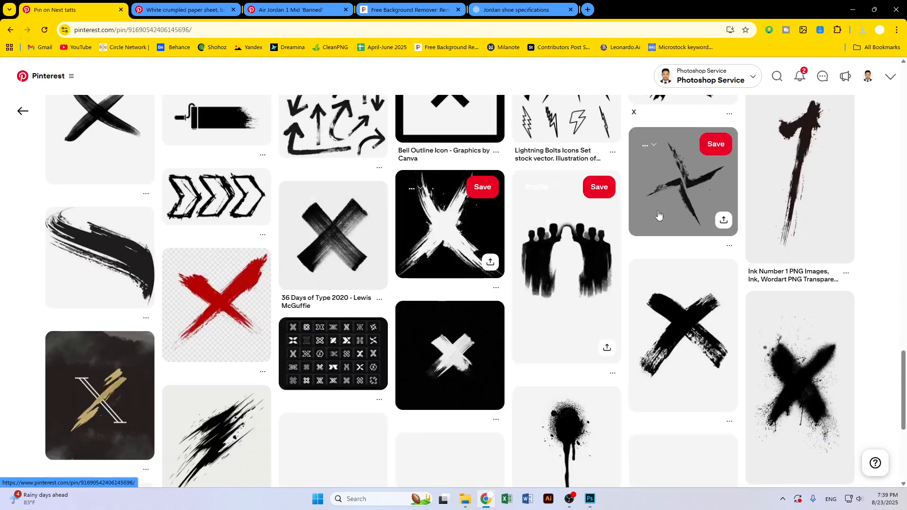
Open a thin brush-stroke X pin and save its image into the Task 2 folder
click(659, 215)
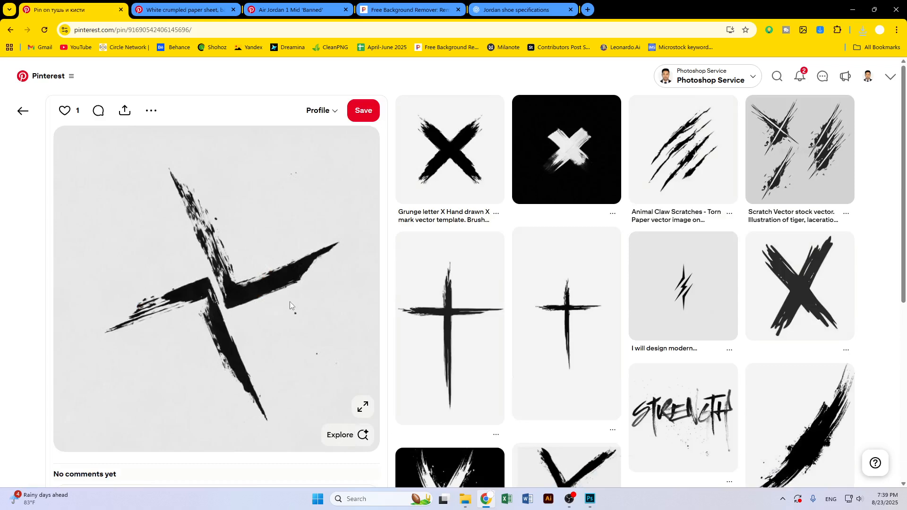
right_click(284, 255)
click(332, 280)
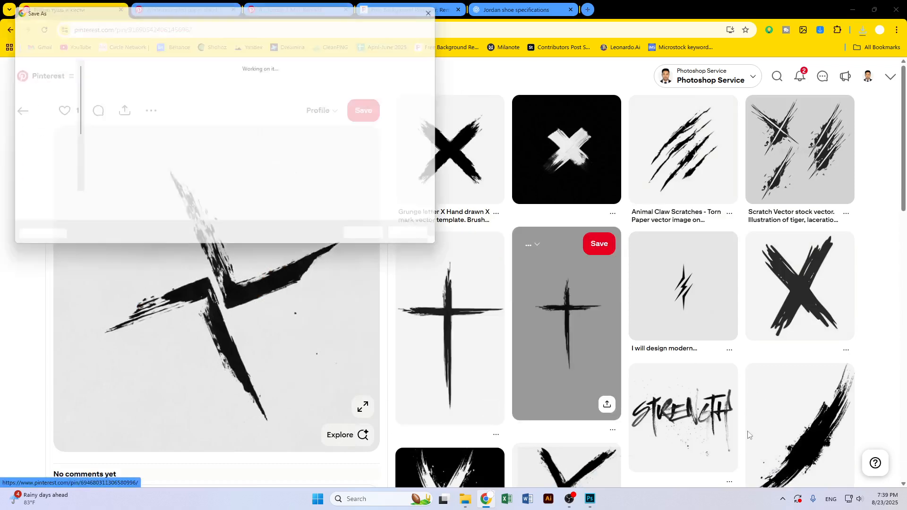
click(373, 240)
Upload the brush-stroke X image to Pixelcut's background remover and download the free preview-resolution cut-out
click(406, 10)
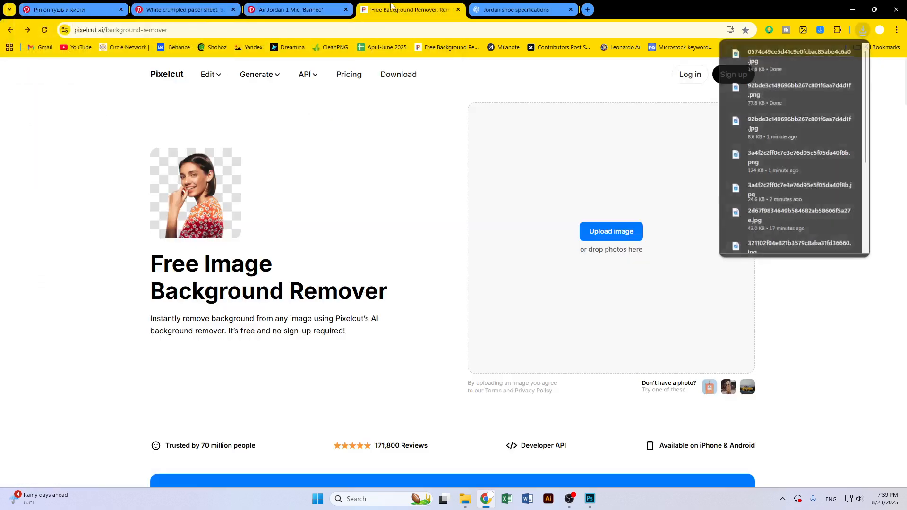
click(523, 230)
click(114, 101)
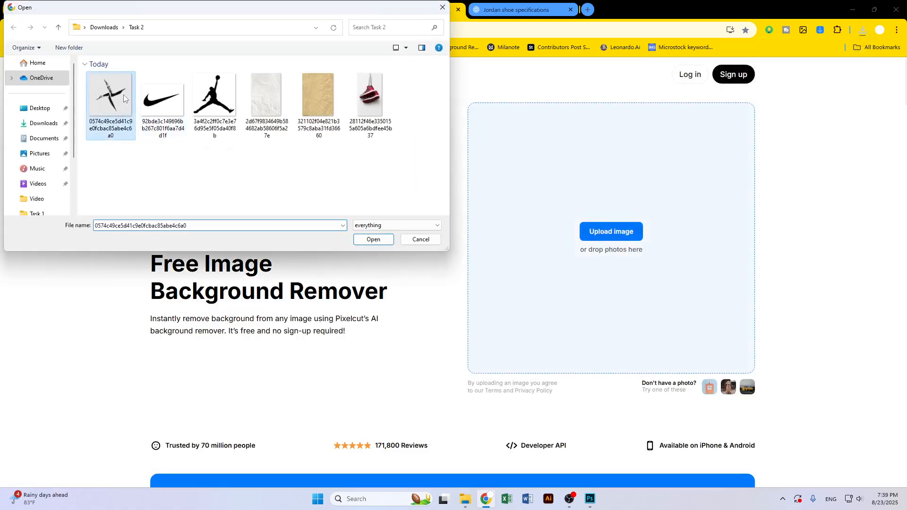
click(369, 237)
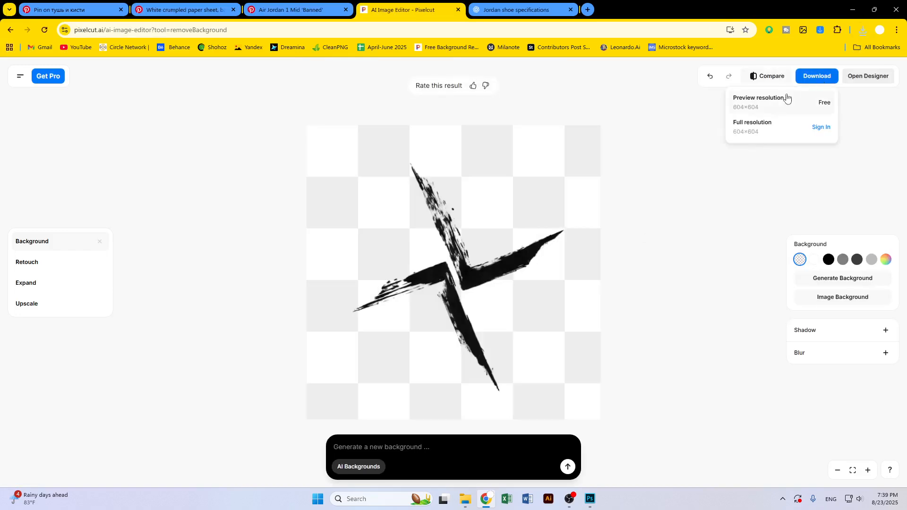
click(781, 110)
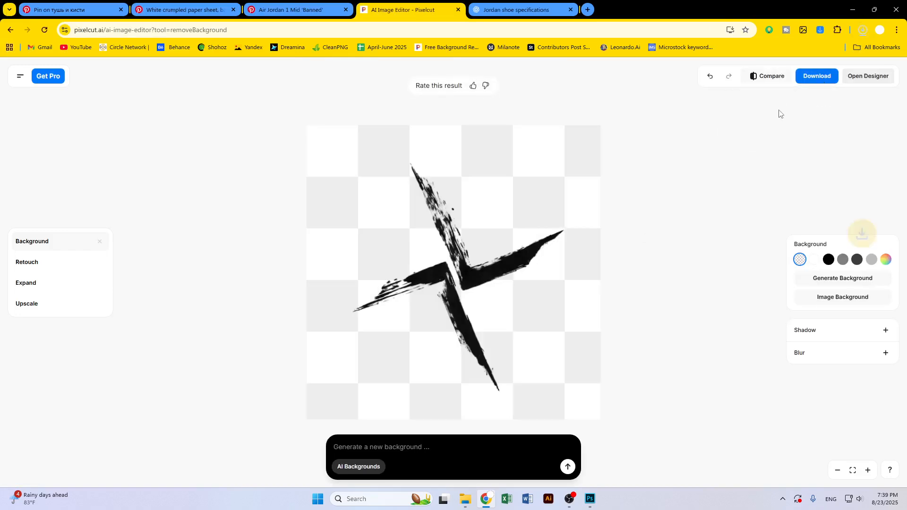
click(853, 10)
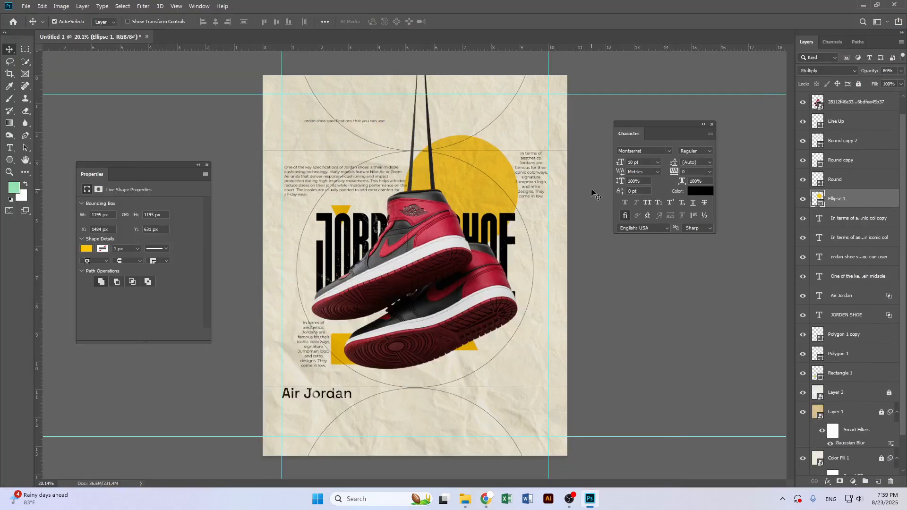
Place the Jumpman logo as an embedded image and scale it down into the poster's top-right corner
click(29, 6)
click(47, 187)
click(231, 105)
double_click(232, 104)
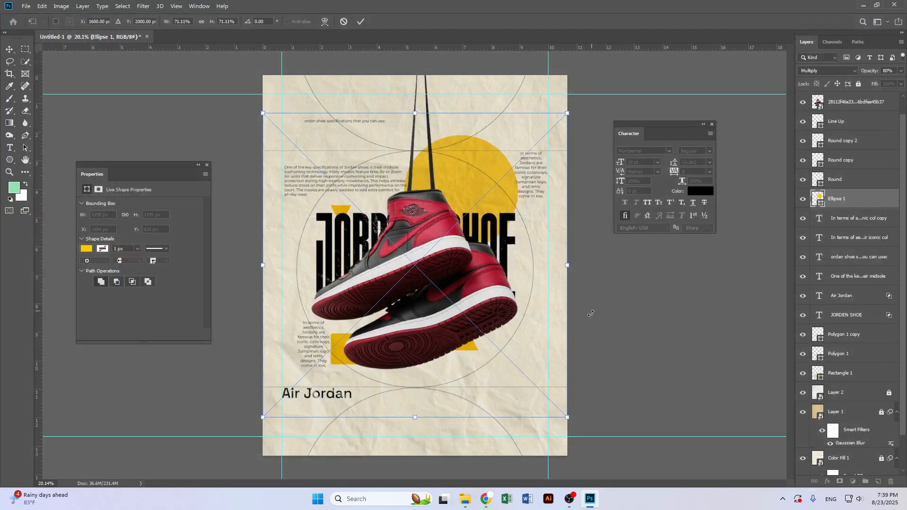
drag(561, 418, 534, 130)
key(Return)
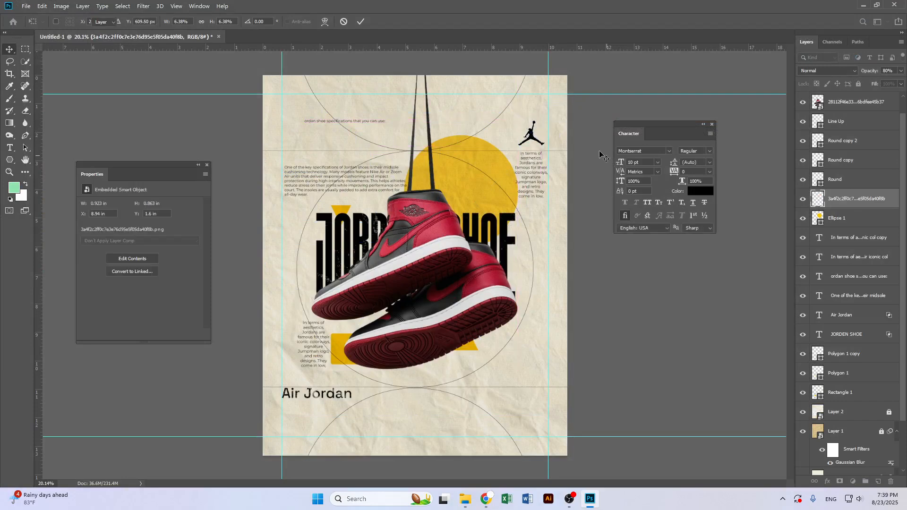
Place the Nike swoosh as an embedded image, scale it small and position it just above the Jumpman logo
click(26, 6)
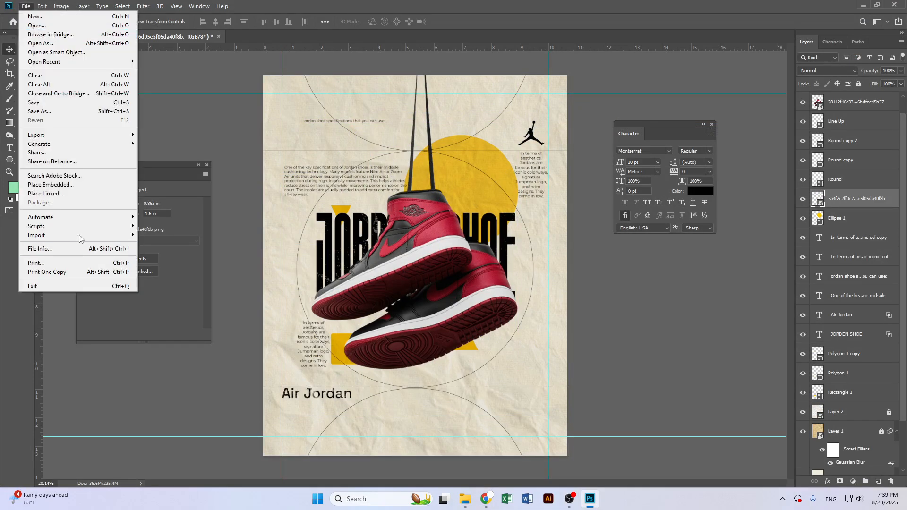
click(69, 190)
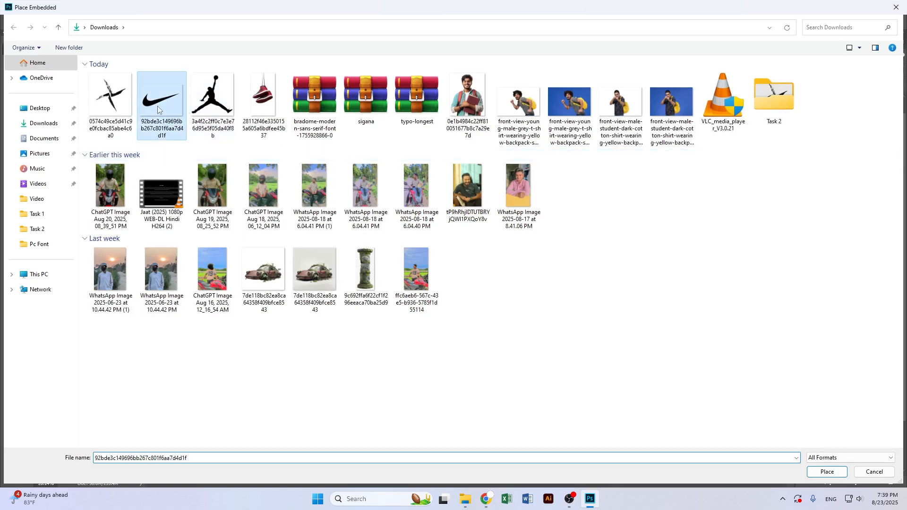
double_click(161, 101)
drag(565, 378, 533, 110)
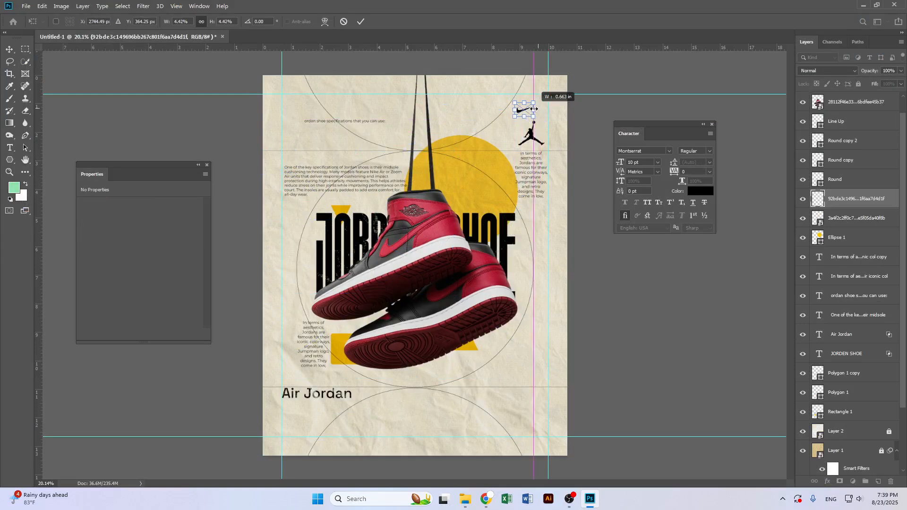
key(Return)
drag(521, 114, 525, 115)
key(ctrl+t)
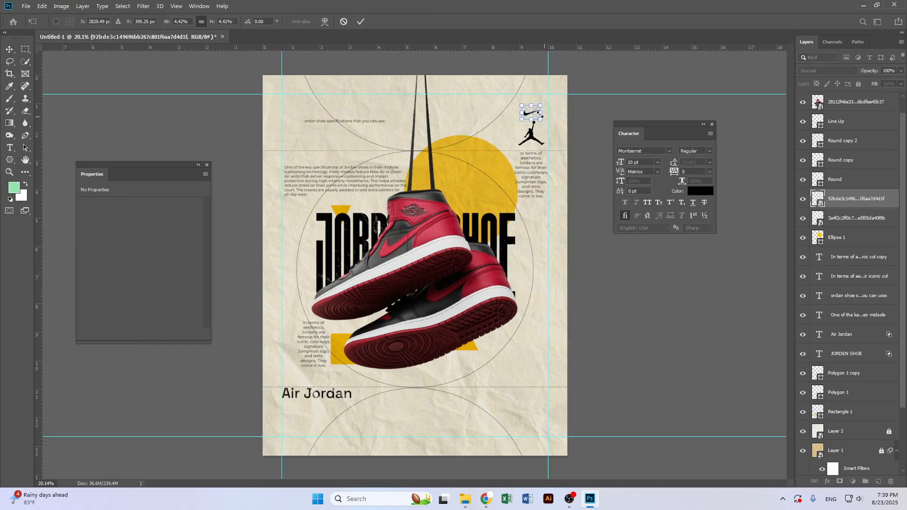
key(Return)
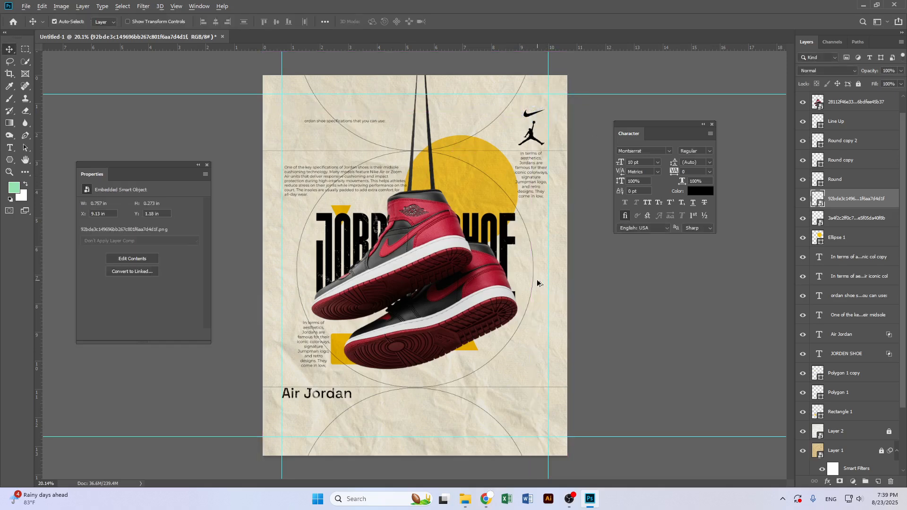
Place the cut-out brush-stroke X as an embedded image and scale it down to a small mark near the Air Jordan title
scroll(537, 284, down, 1)
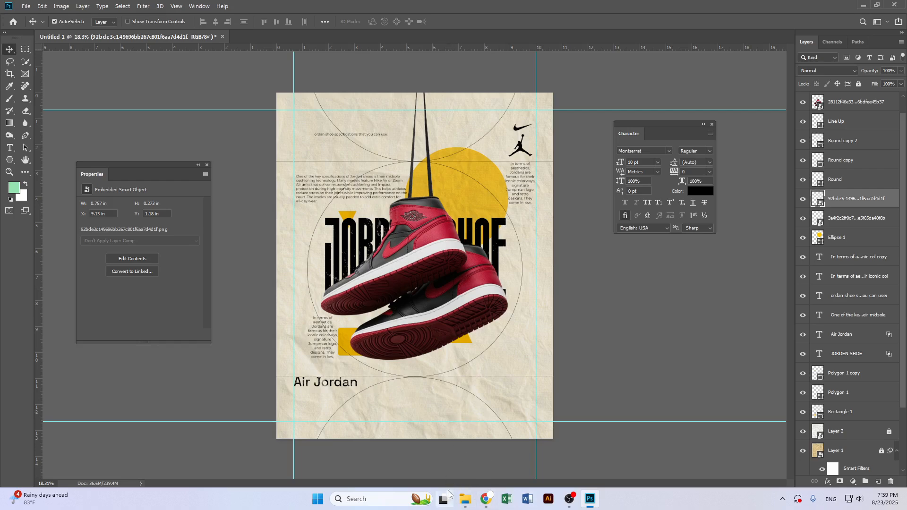
click(29, 5)
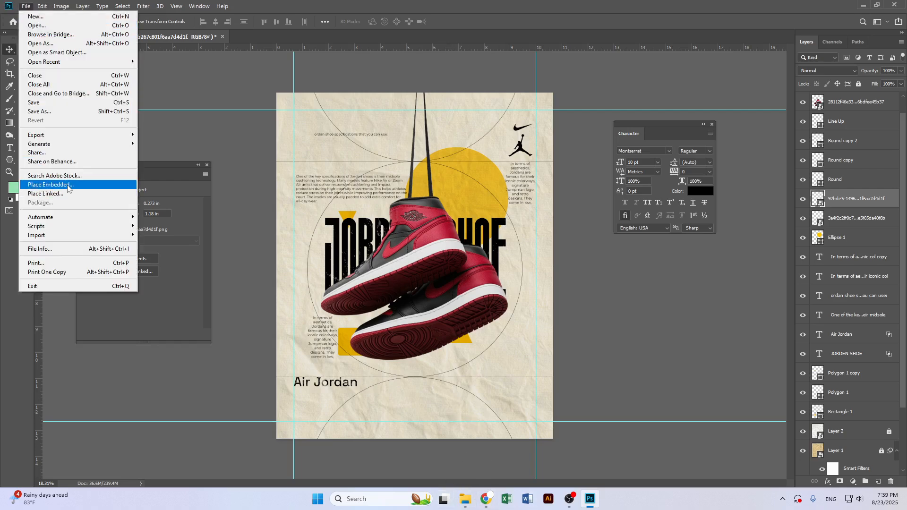
click(97, 189)
double_click(110, 94)
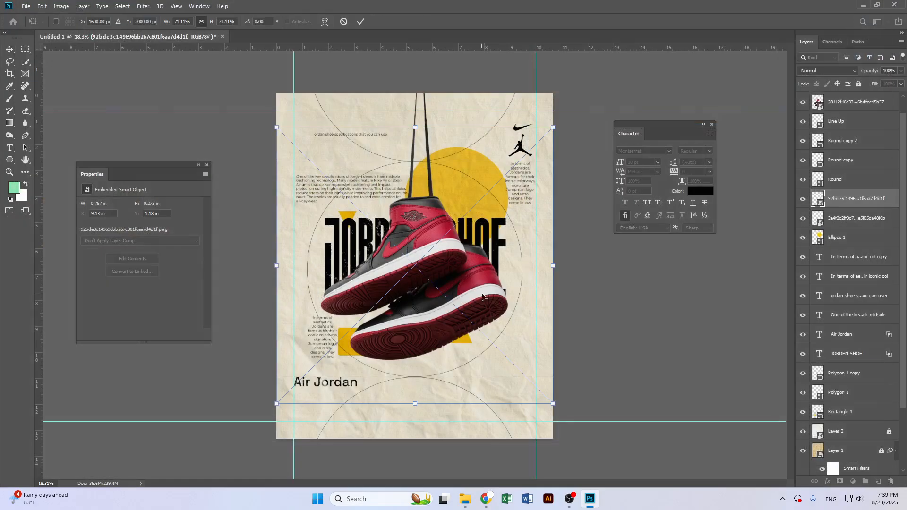
drag(556, 269, 369, 377)
key(Return)
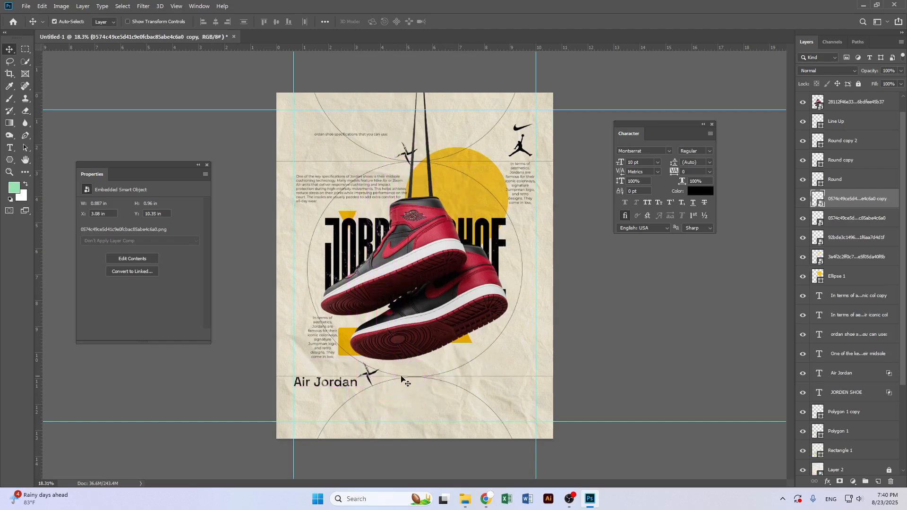
Add a Color Overlay effect to the X mark, sampling the yellow of the poster's circle as its colour
click(827, 482)
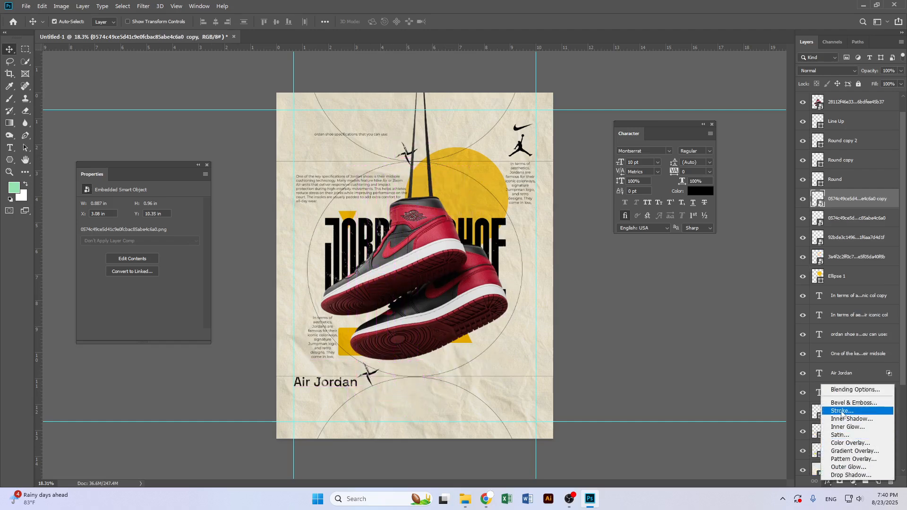
click(859, 444)
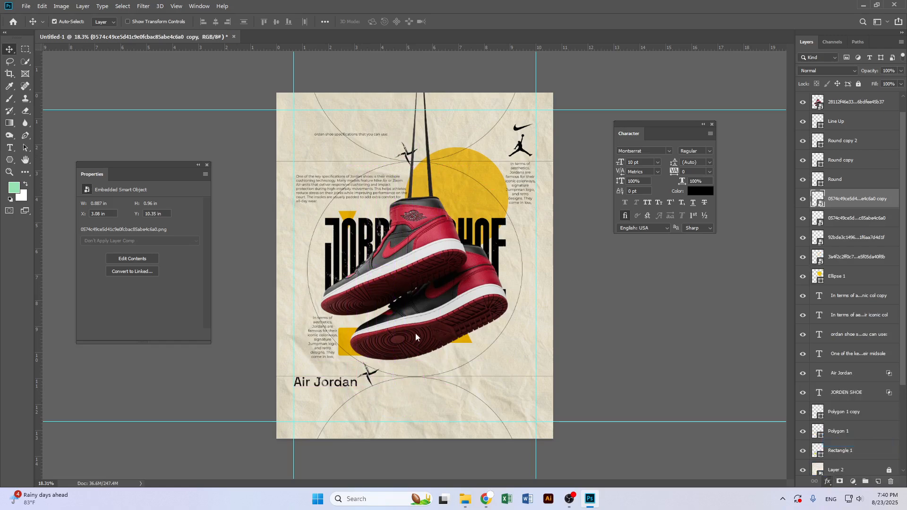
click(755, 240)
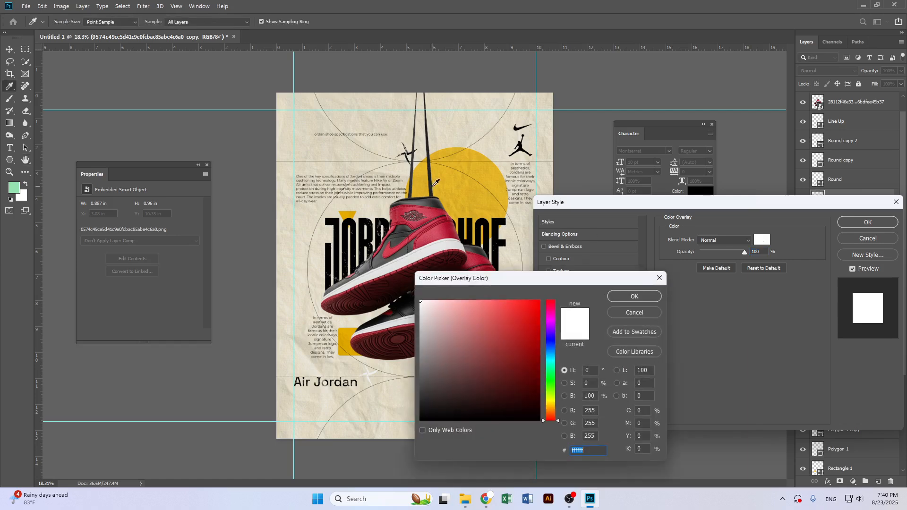
click(491, 211)
drag(525, 318, 540, 301)
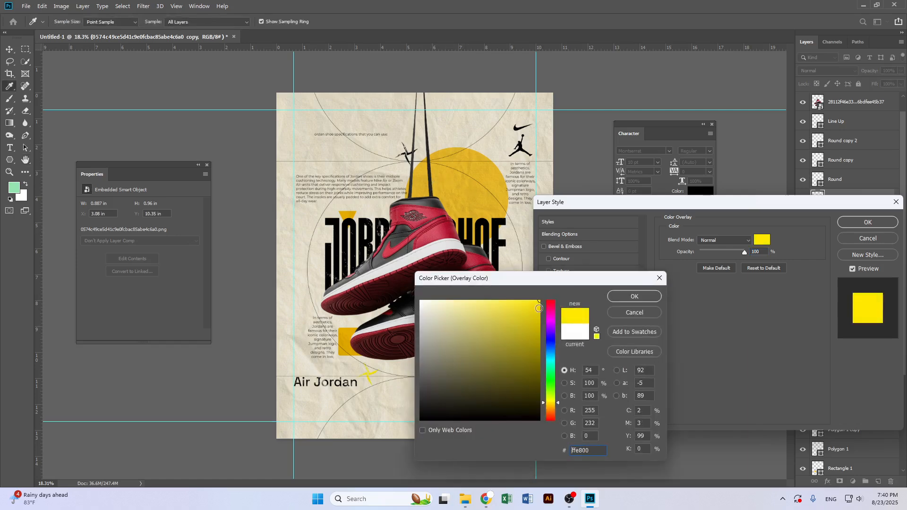
drag(538, 353, 537, 352)
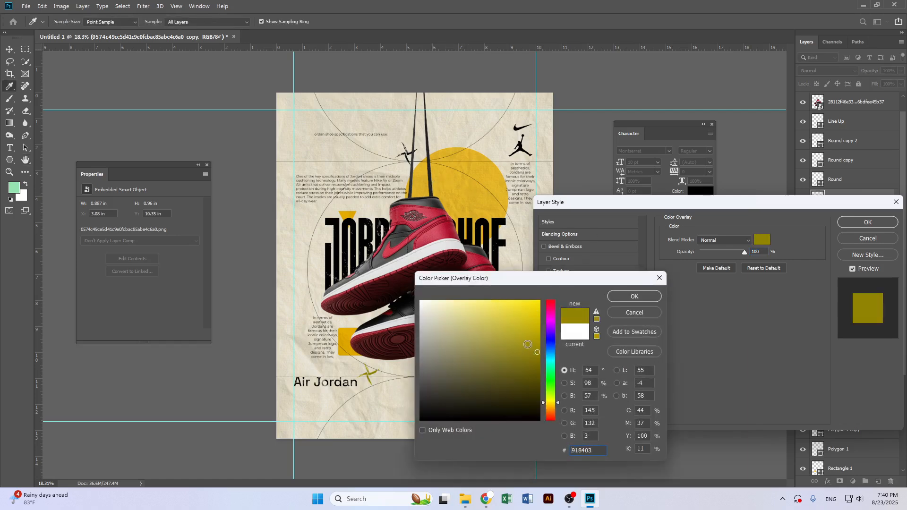
drag(587, 302, 599, 305)
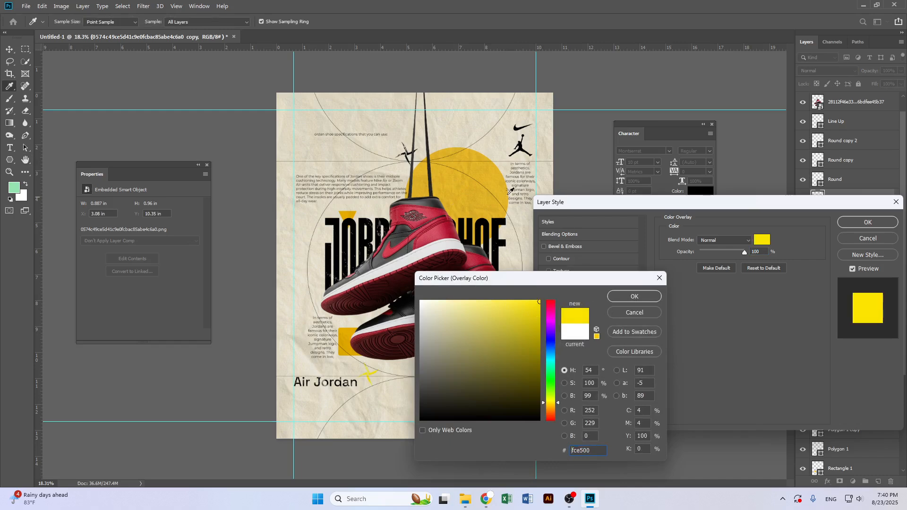
click(522, 195)
click(614, 297)
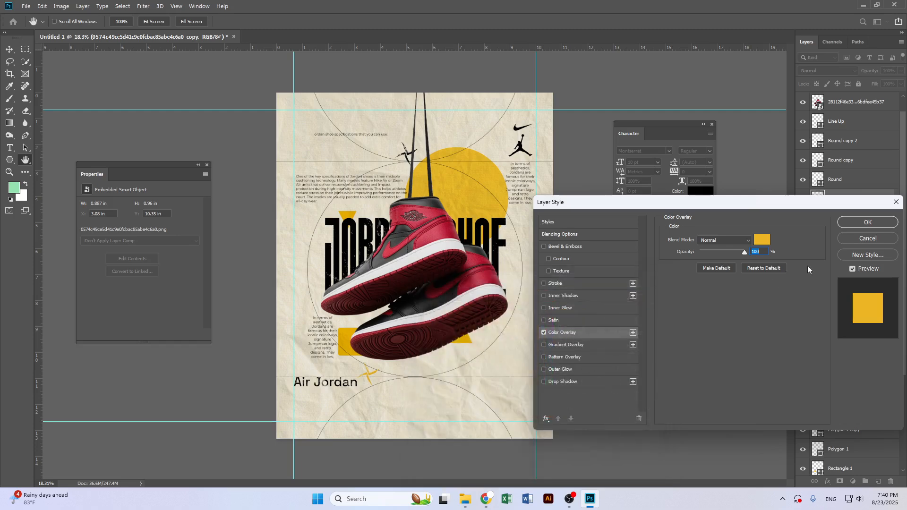
click(853, 223)
Duplicate the yellow X mark and move the copy to the poster's bottom-right corner
scroll(425, 409, up, 1)
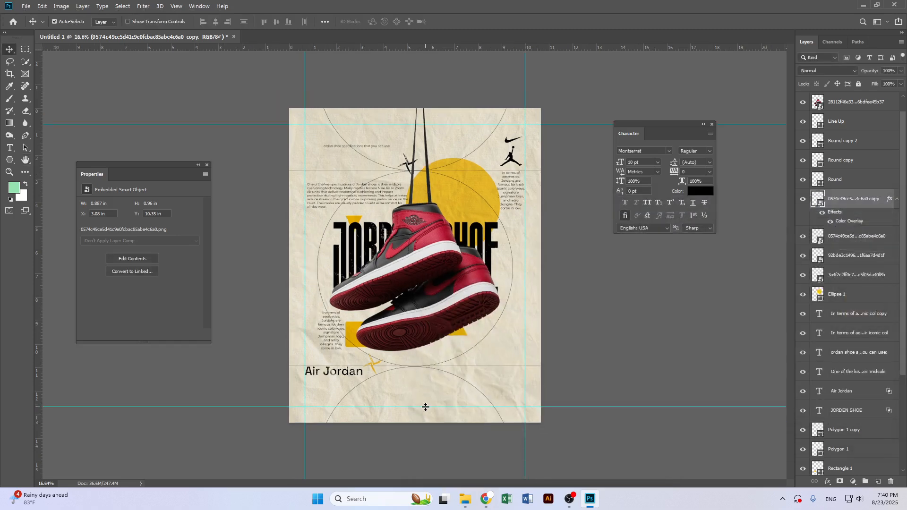
drag(396, 398, 600, 460)
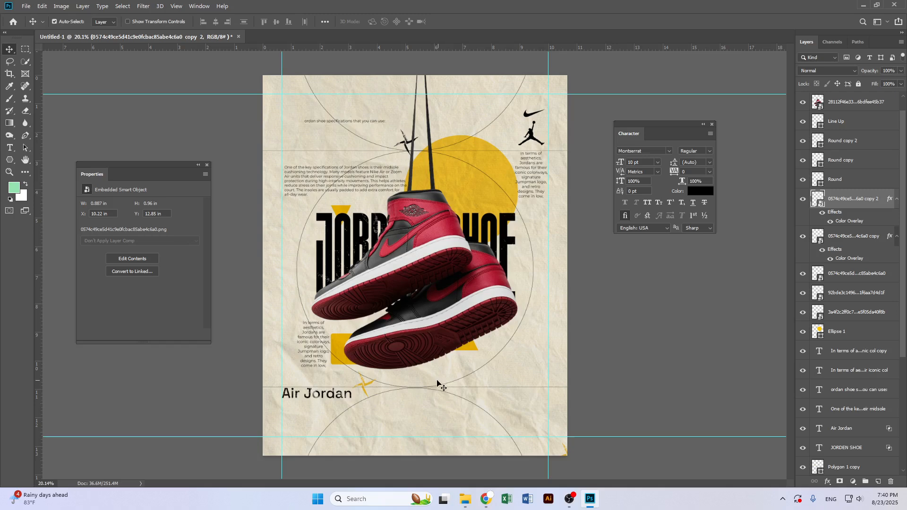
scroll(433, 383, up, 1)
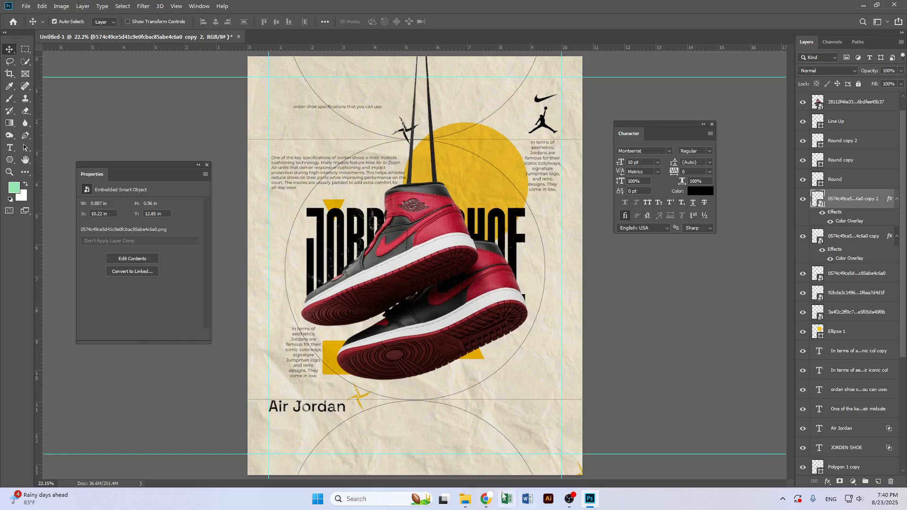
Switch back to the browser and search Pinterest for bar code
click(467, 500)
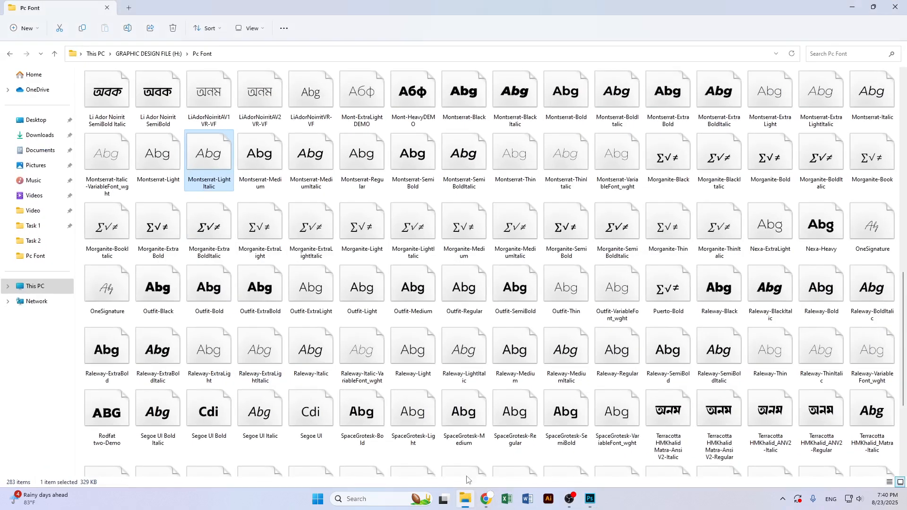
click(465, 500)
click(485, 500)
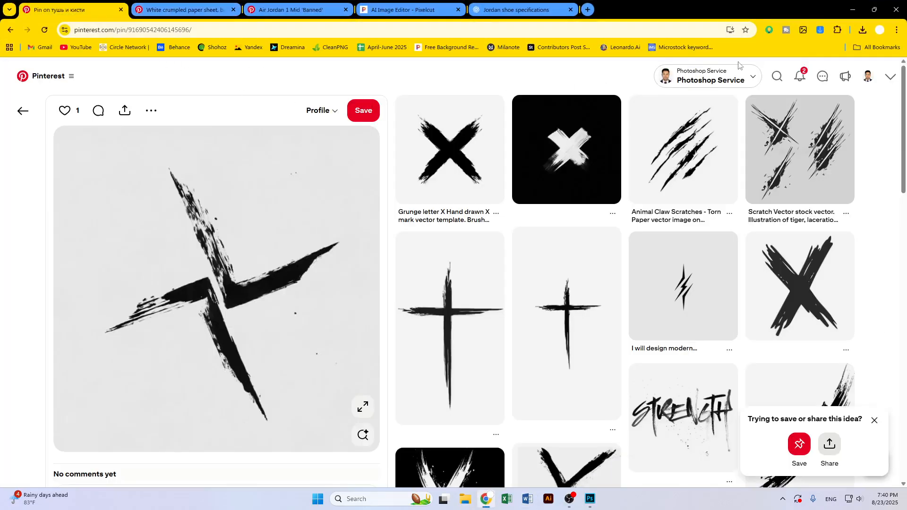
click(777, 77)
text(bar code)
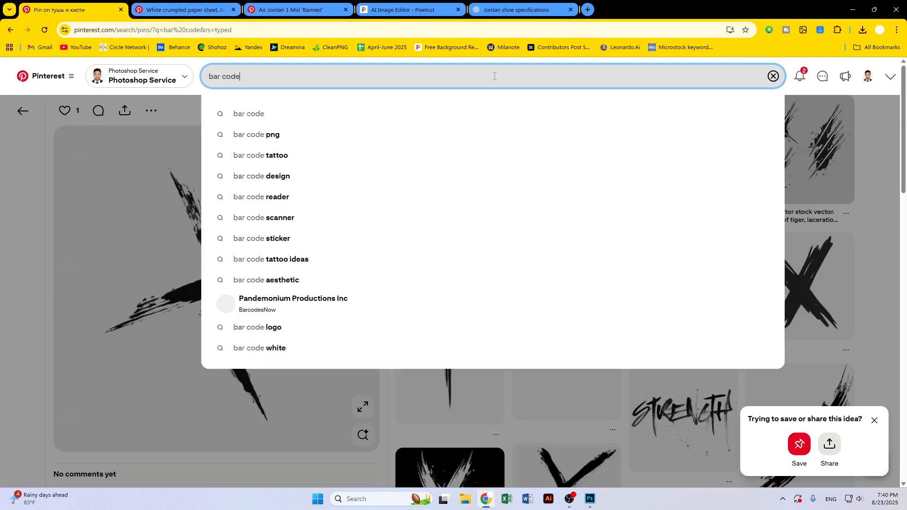
key(Return)
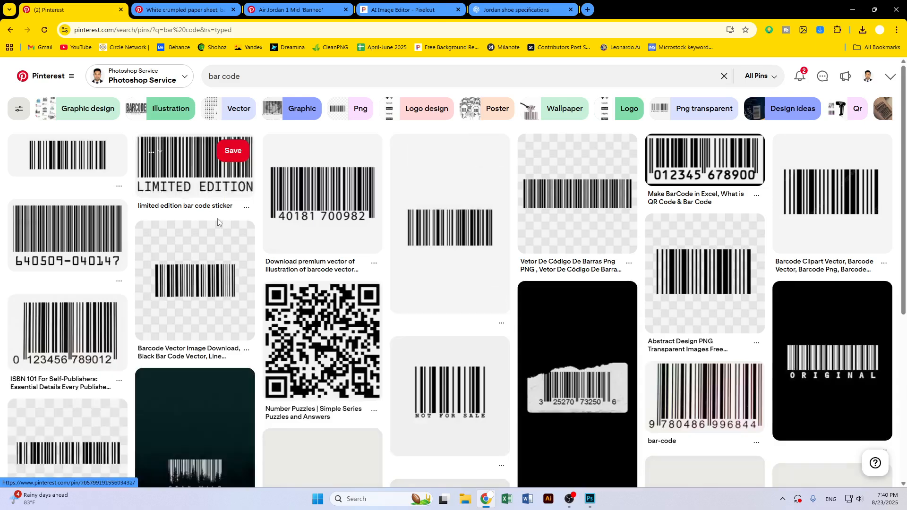
Browse the bar code results and open the classic black barcode pin with a transparent background
scroll(472, 331, down, 2)
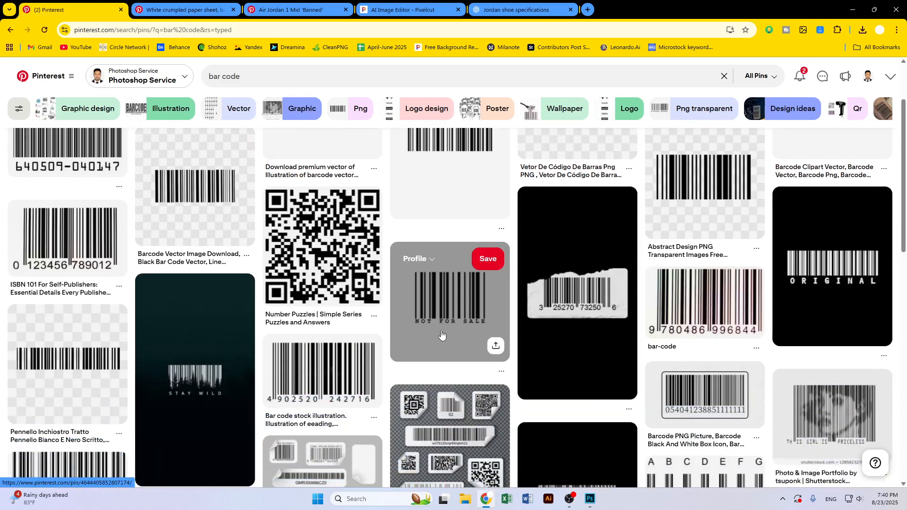
scroll(567, 345, down, 3)
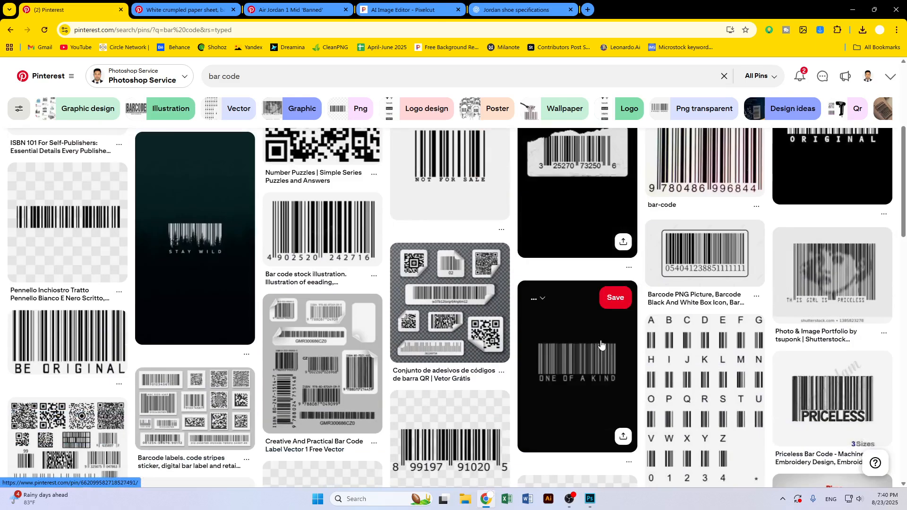
scroll(600, 345, down, 3)
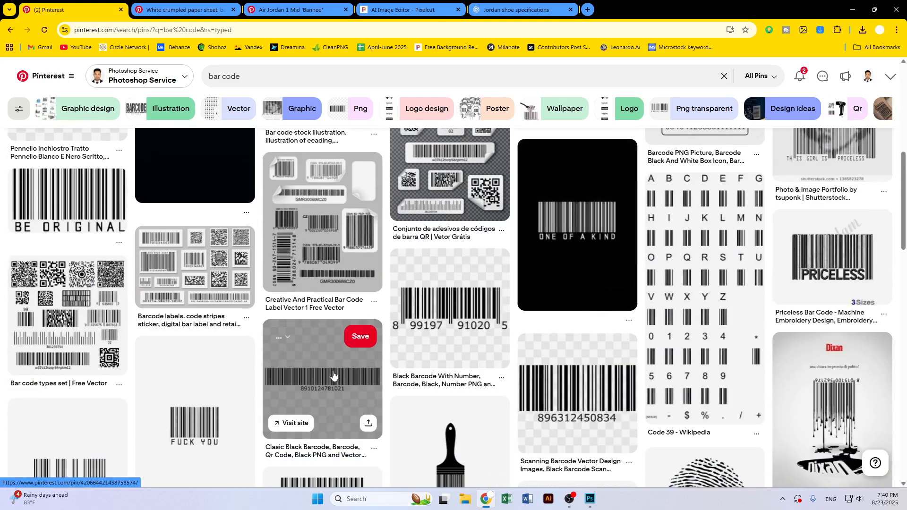
click(334, 375)
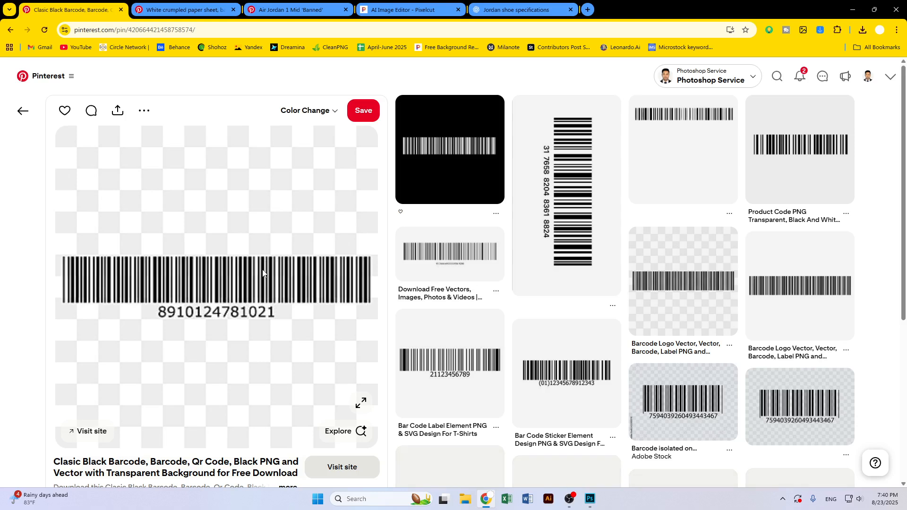
Save the transparent barcode image from the Pinterest pin into the Task 2 downloads folder
scroll(263, 273, down, 2)
right_click(247, 209)
click(290, 232)
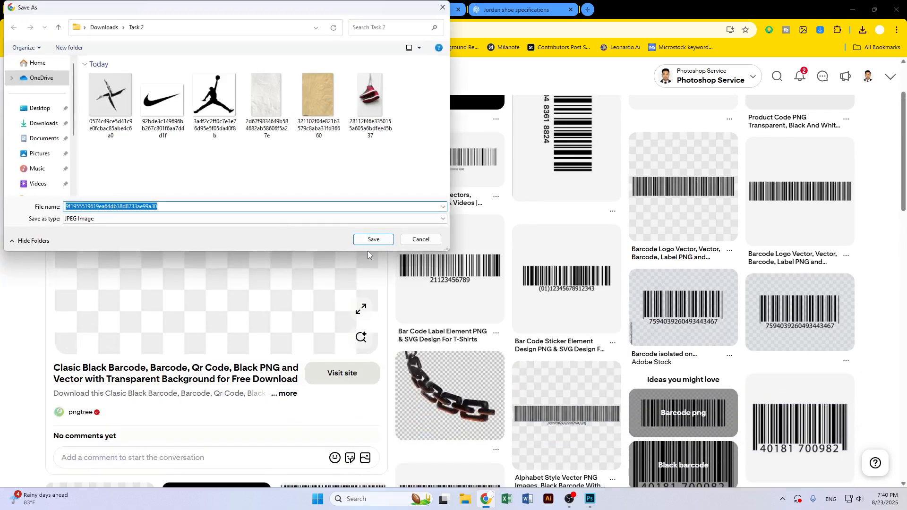
click(372, 240)
Upload the saved barcode image to Pixelcut's background remover to strip its background
click(404, 10)
click(11, 31)
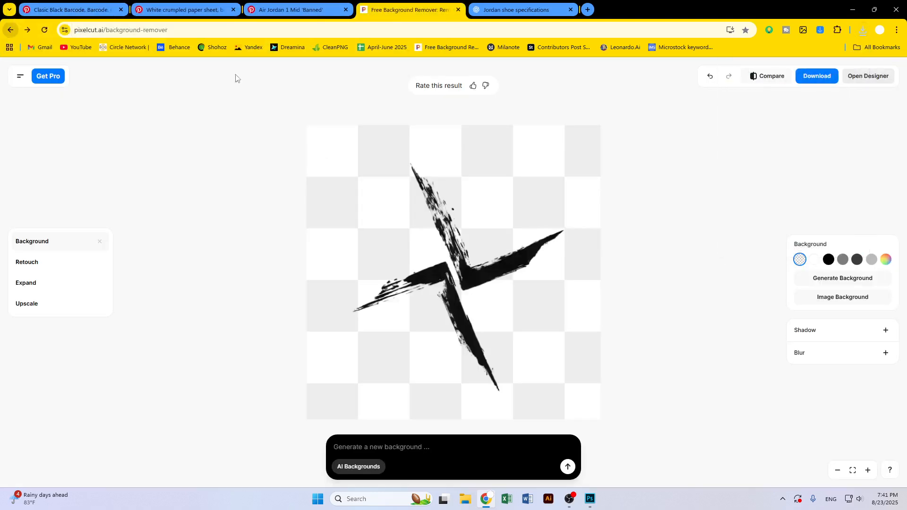
click(597, 238)
double_click(110, 97)
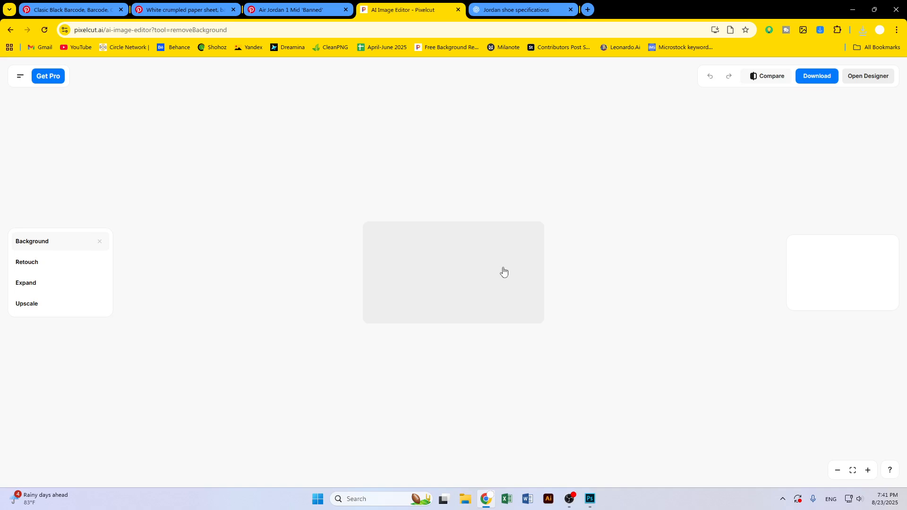
click(12, 29)
click(614, 227)
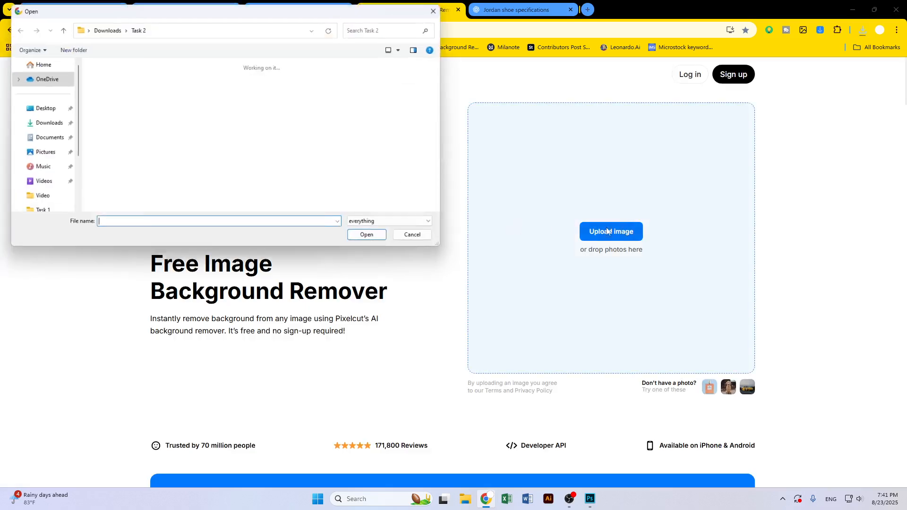
double_click(110, 95)
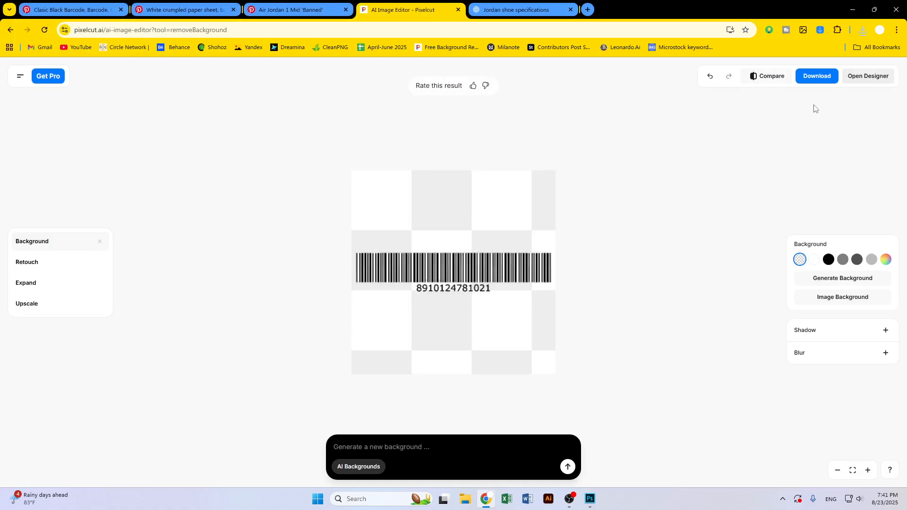
Download the cut-out barcode and bring it into the poster, placing it small near the bottom-right corner
click(816, 84)
click(788, 108)
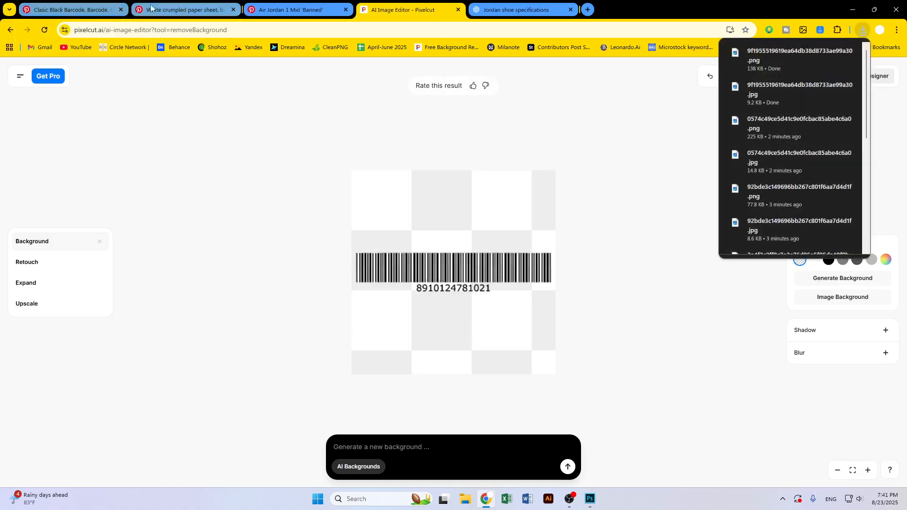
drag(792, 57, 532, 293)
drag(582, 266, 535, 451)
key(Return)
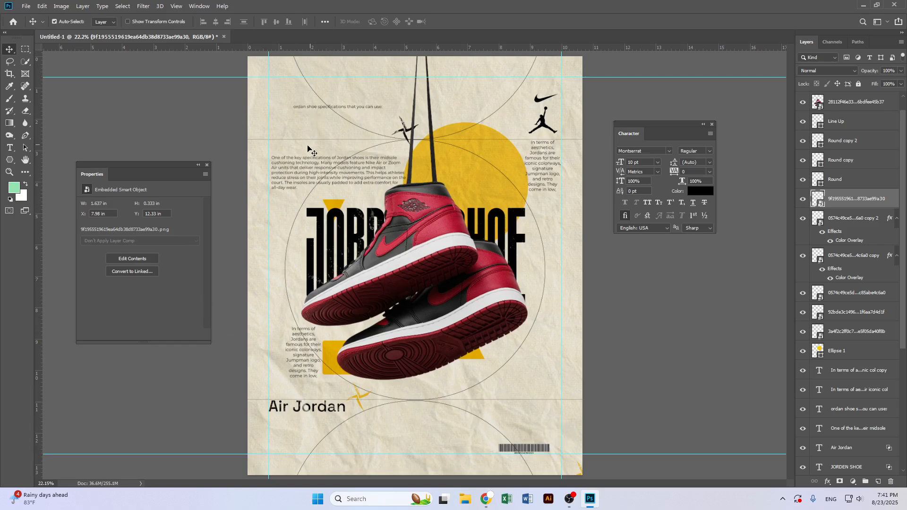
Add a centred paragraph text box of placeholder text just above the barcode
click(9, 148)
drag(499, 437, 555, 431)
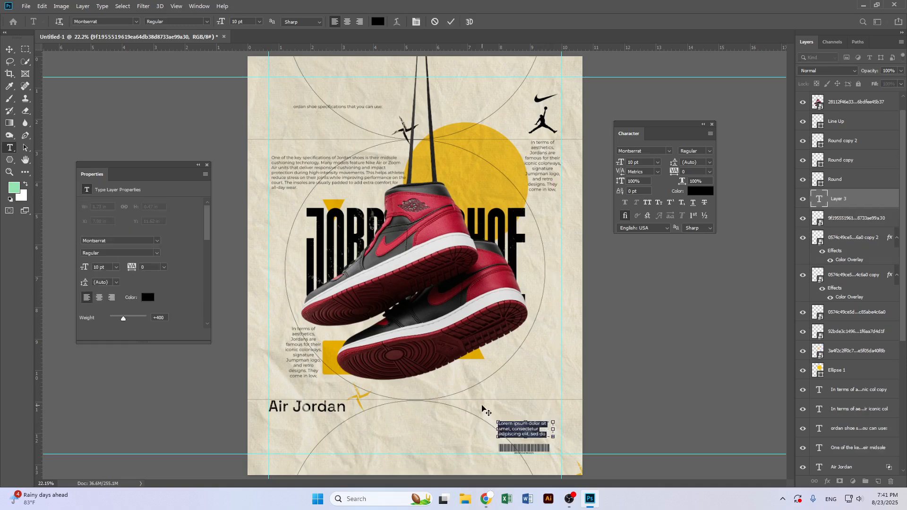
click(347, 22)
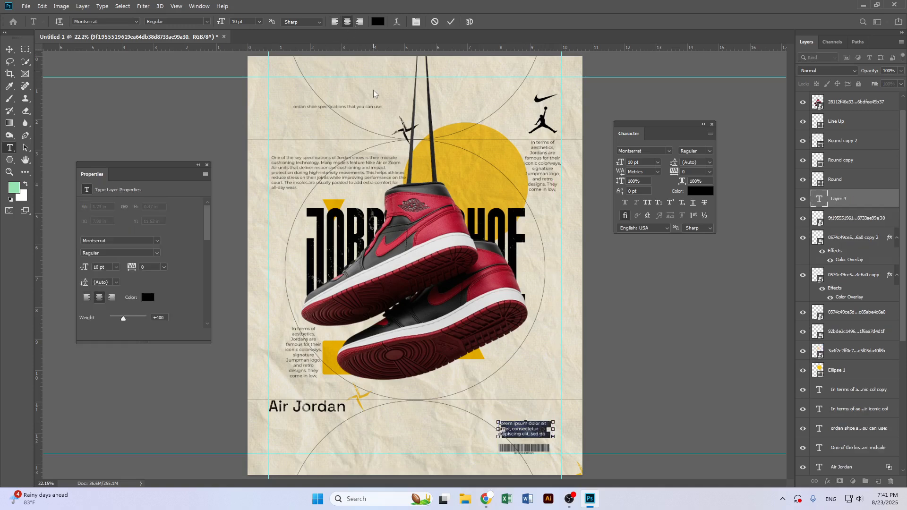
click(10, 49)
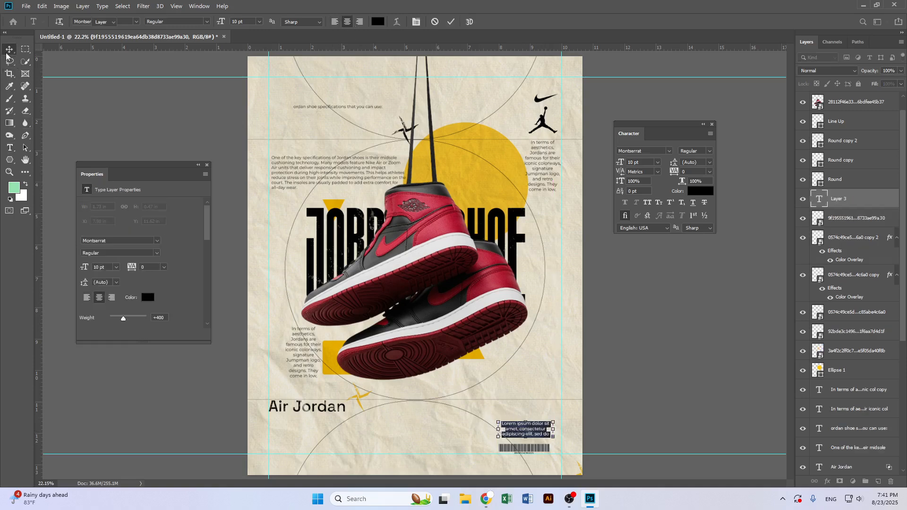
Set the placeholder text's leading to 9.24 pt and nudge the text block down and to the left
double_click(511, 429)
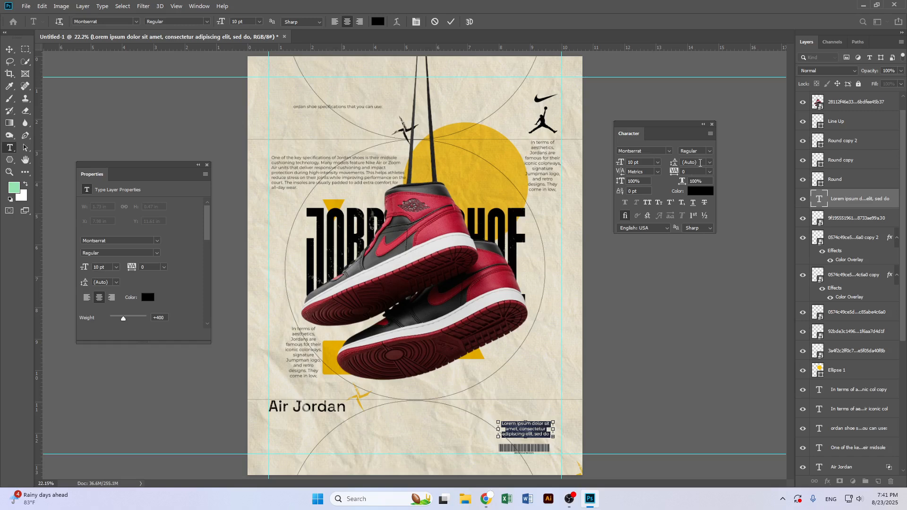
scroll(707, 163, down, 3)
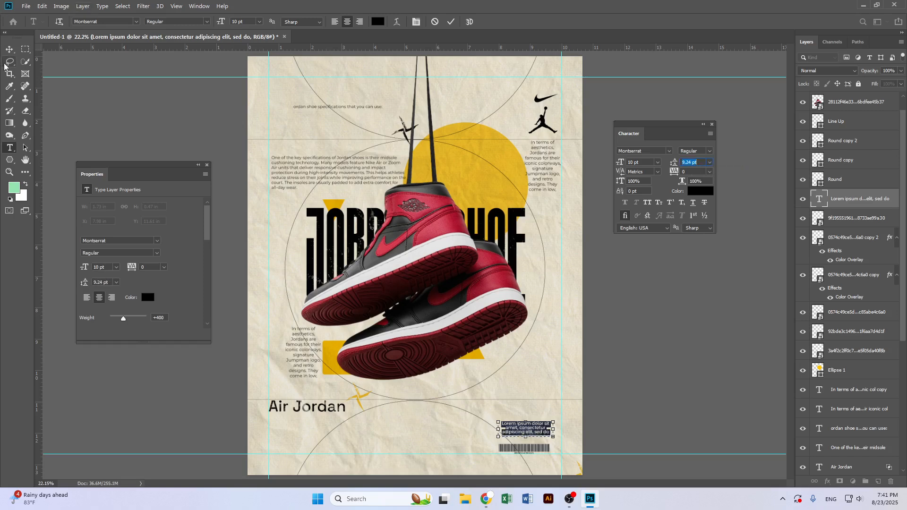
click(9, 49)
key(Left)
key(Left)
key(Left)
key(Down)
key(Down)
key(Down)
key(Down)
key(Down)
key(Down)
key(Down)
key(Down)
key(Down)
key(Down)
key(Down)
key(Down)
key(Down)
key(Down)
key(Down)
key(Down)
key(Down)
key(Down)
key(Down)
key(Down)
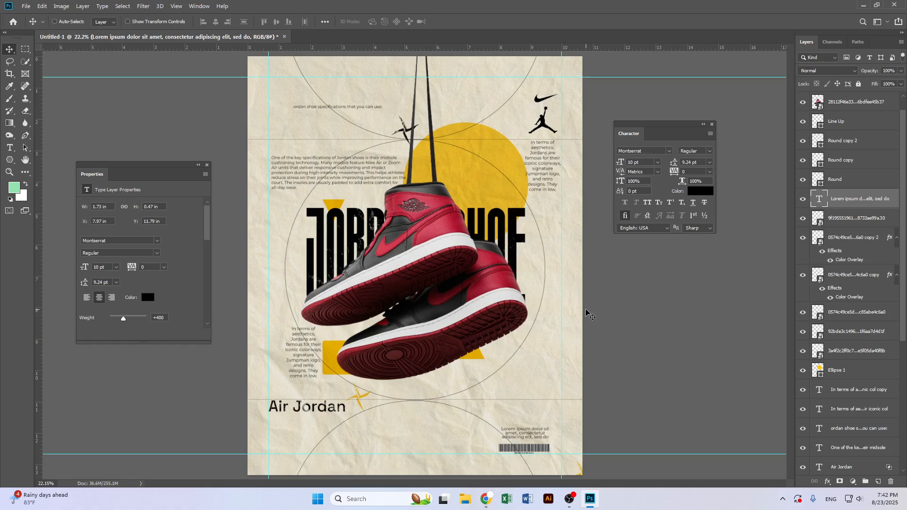
Scale the placeholder text block down with Free Transform and nudge it down toward the barcode
key(ctrl+t)
drag(552, 436, 529, 443)
key(Return)
key(Down)
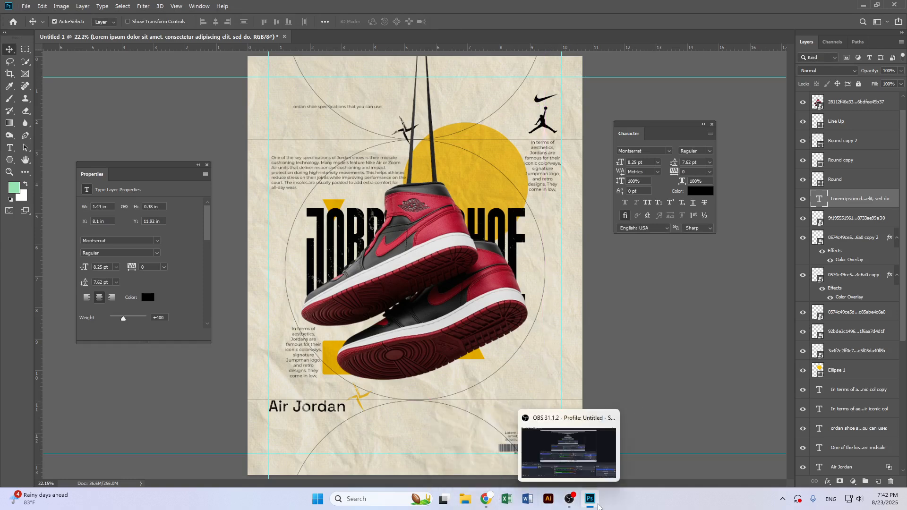
click(487, 500)
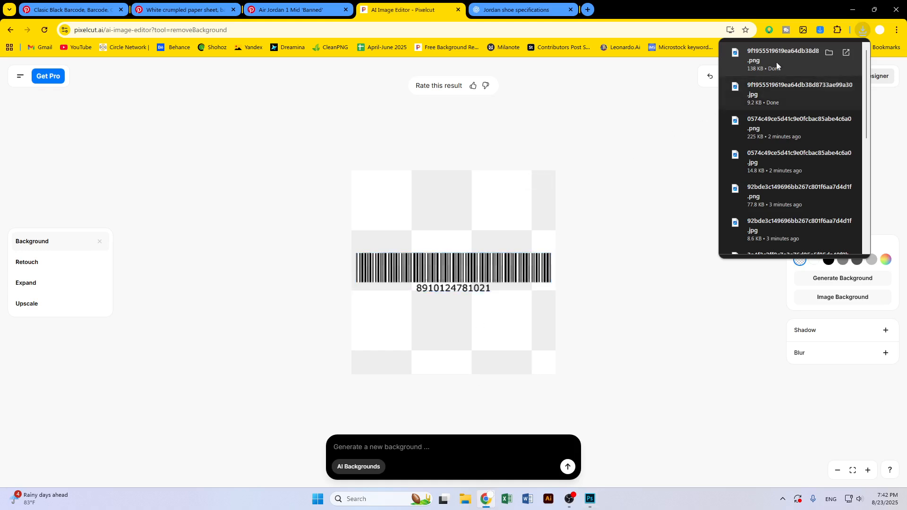
click(852, 9)
click(25, 6)
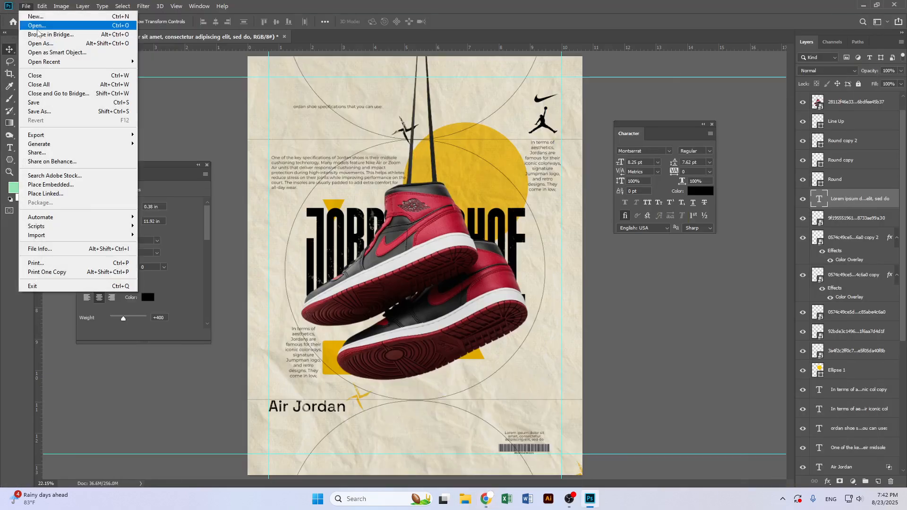
click(52, 184)
click(36, 274)
double_click(752, 94)
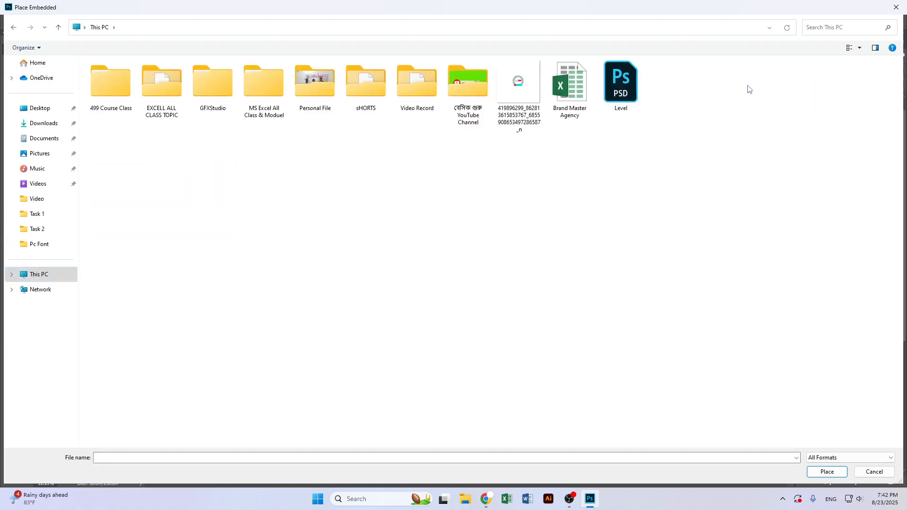
click(172, 90)
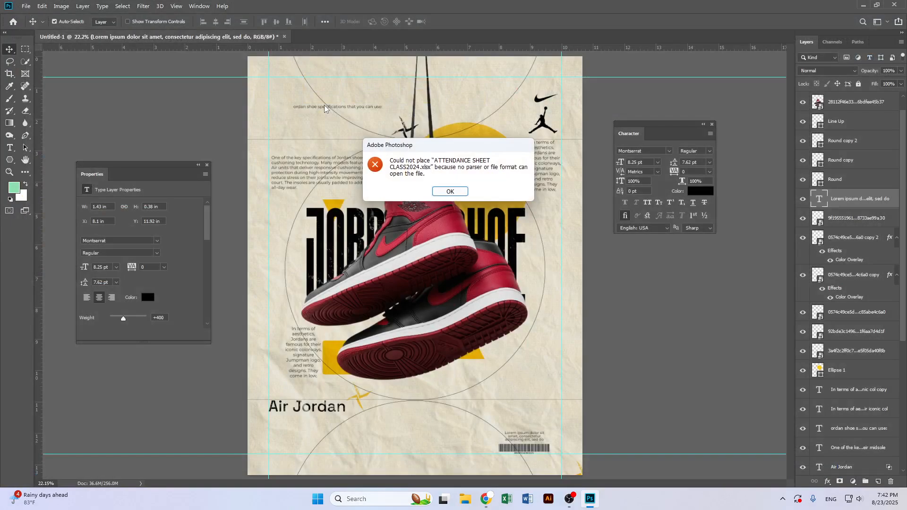
key(Return)
Start Place Embedded and browse the drives and Graphic Class project folders for the file to add
click(26, 6)
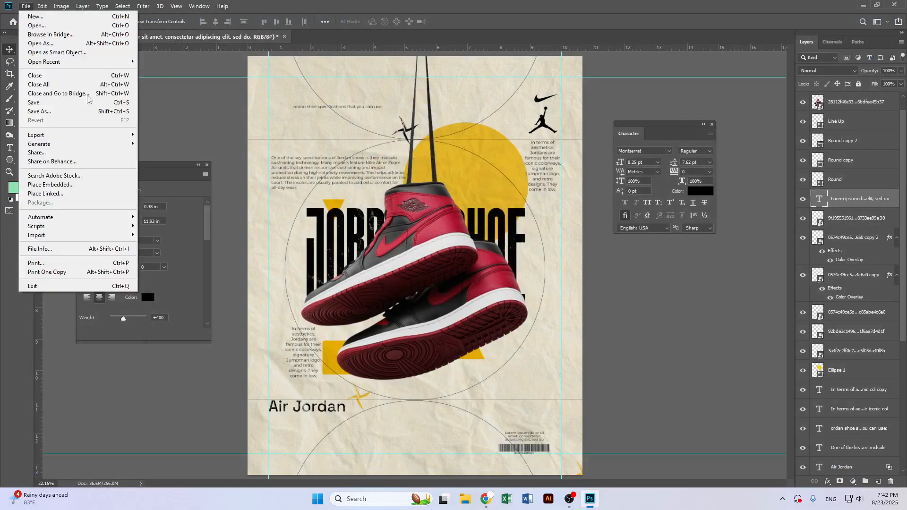
click(85, 184)
click(27, 279)
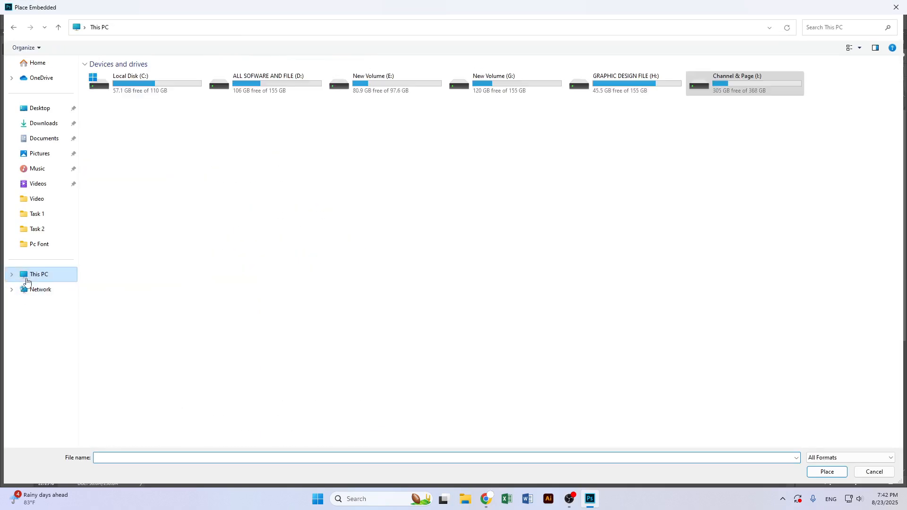
double_click(612, 82)
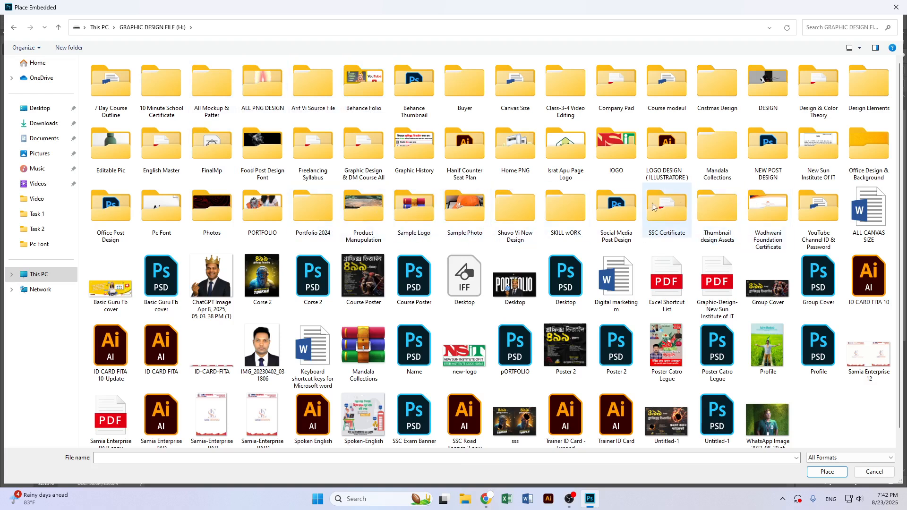
key(alt+Up)
double_click(508, 93)
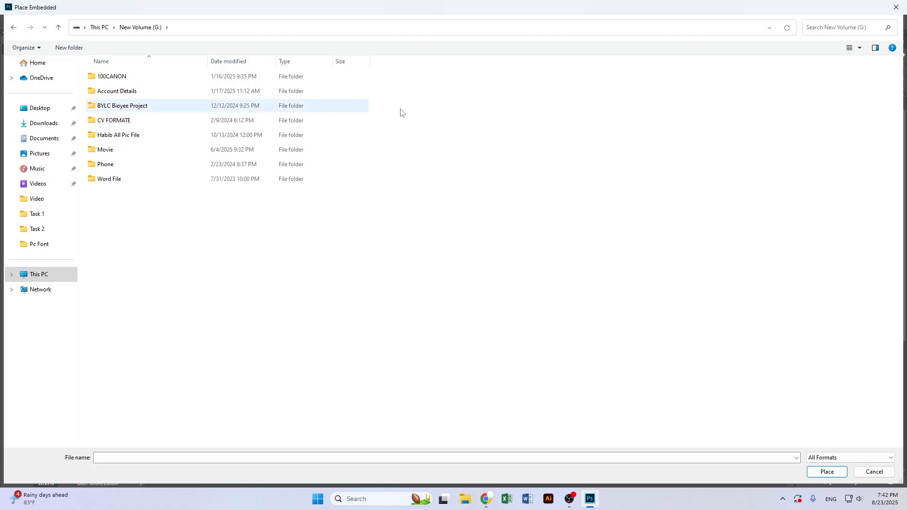
key(alt+Up)
double_click(717, 95)
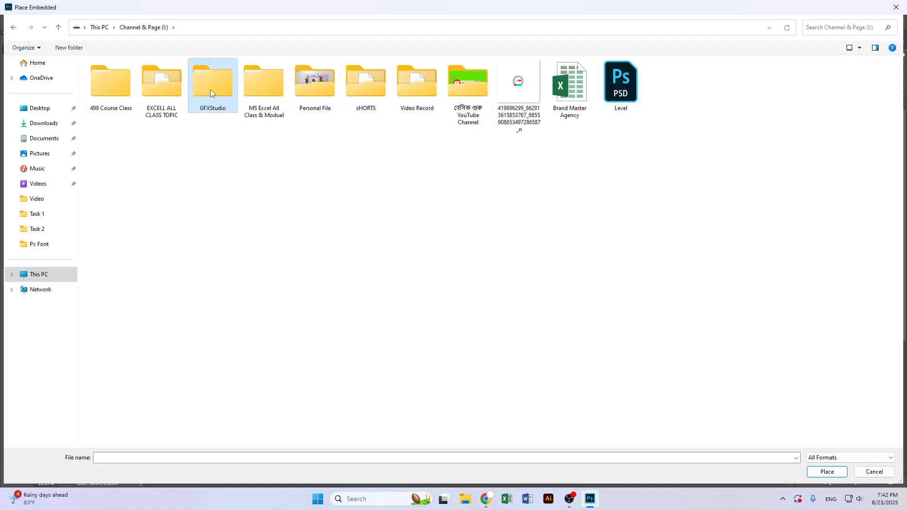
double_click(210, 89)
double_click(160, 77)
double_click(160, 77)
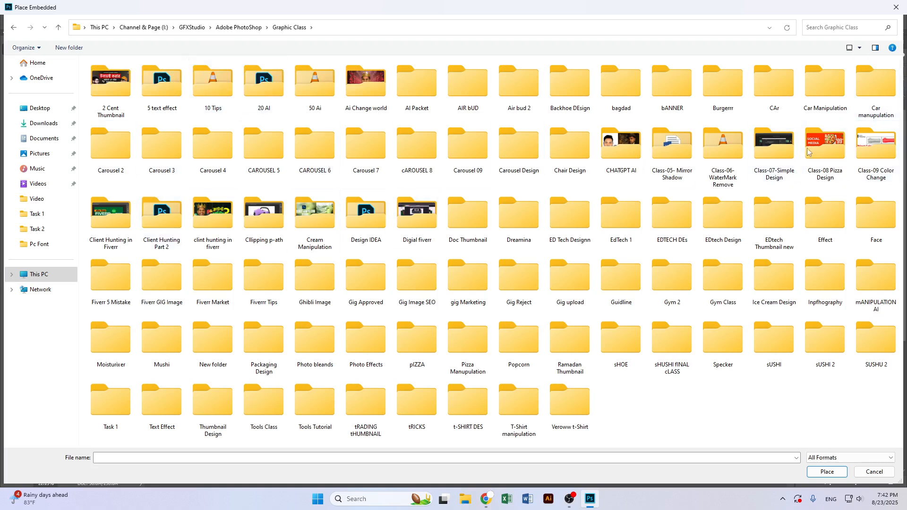
click(128, 161)
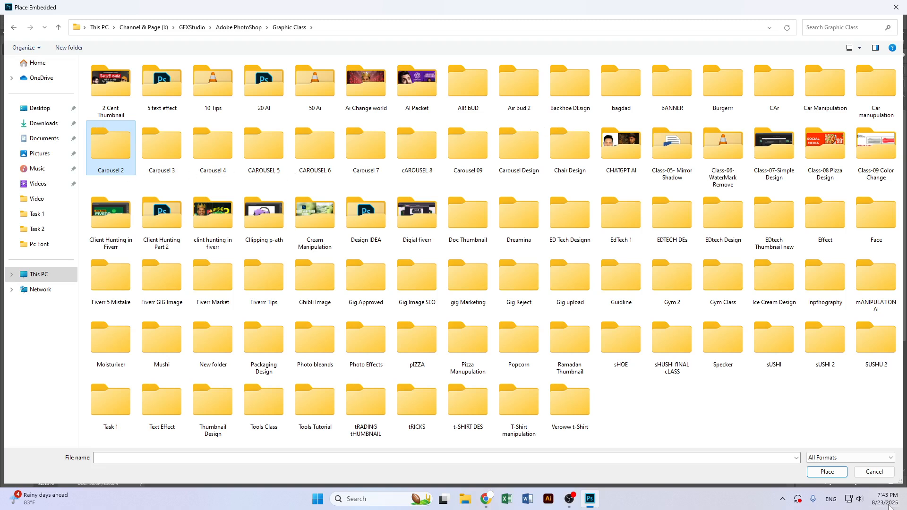
mouse_move(570, 498)
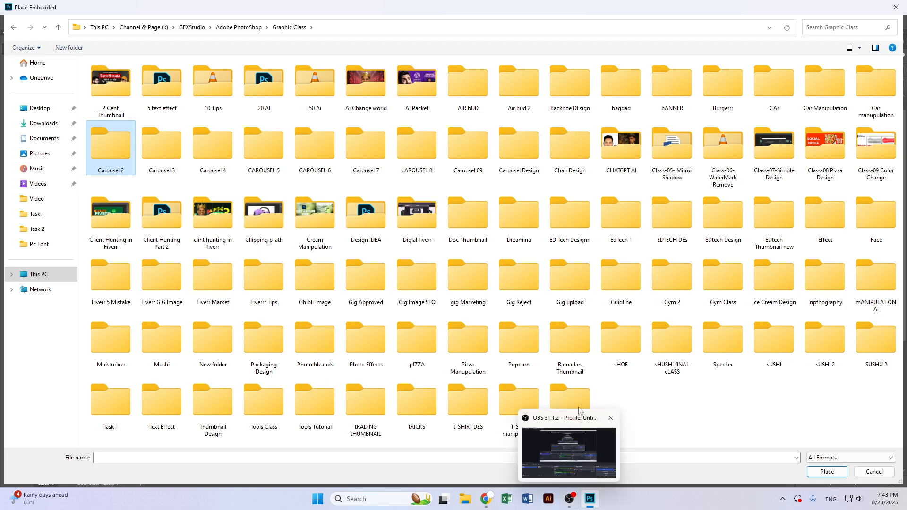
key(Return)
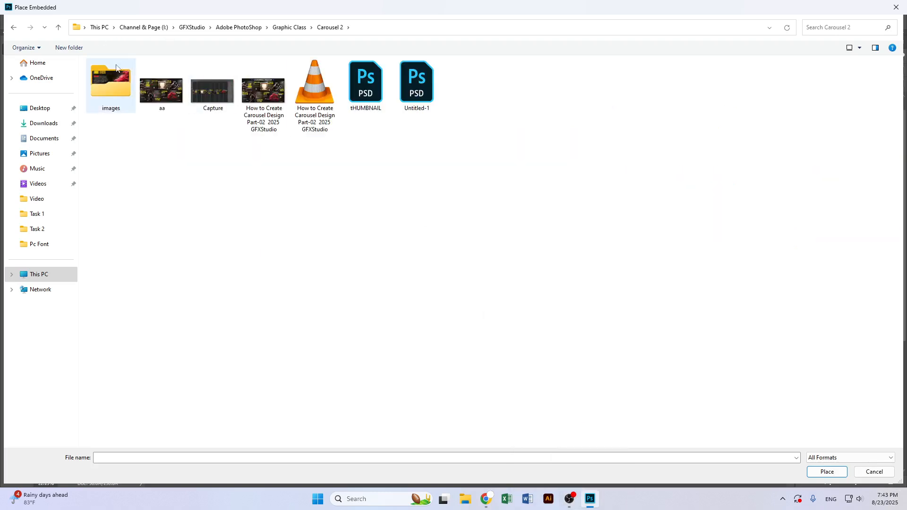
click(13, 29)
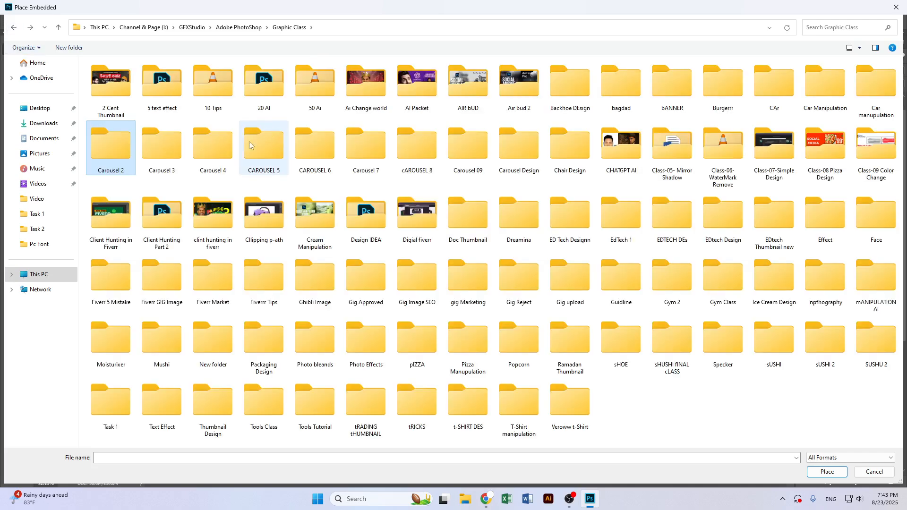
click(163, 150)
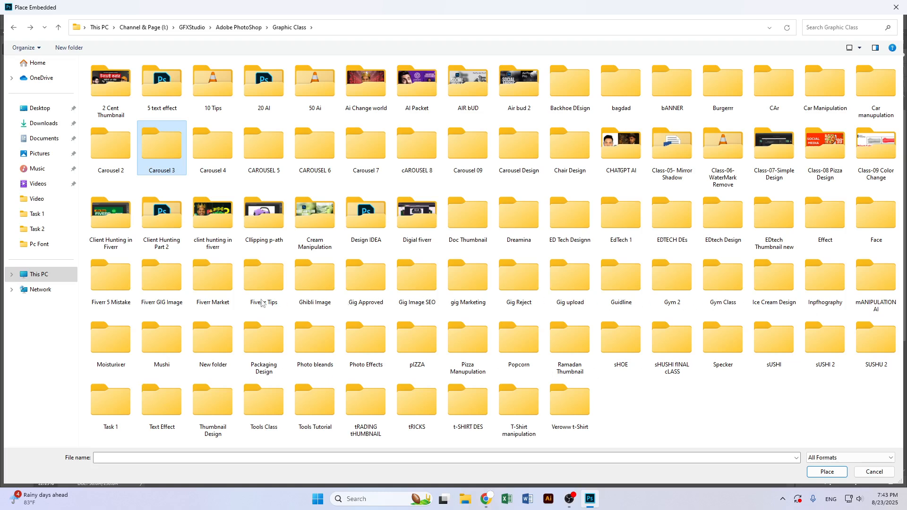
key(Return)
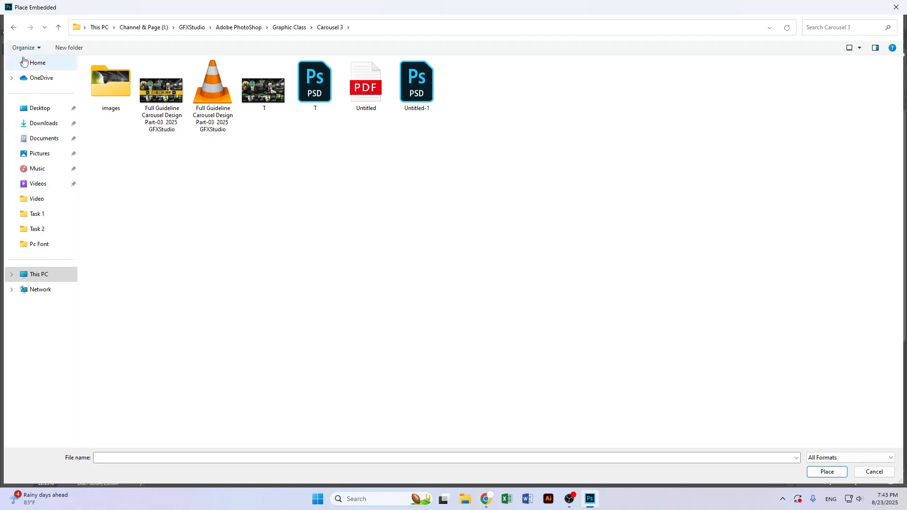
click(13, 27)
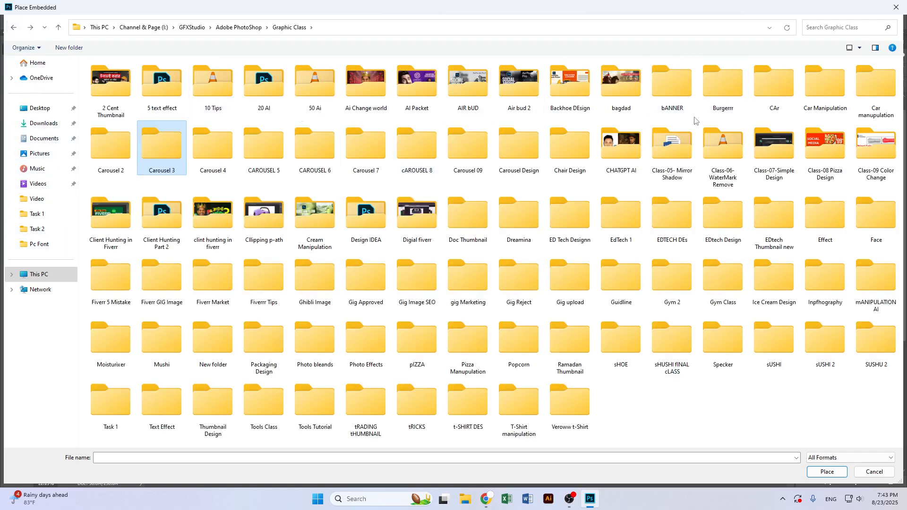
click(525, 171)
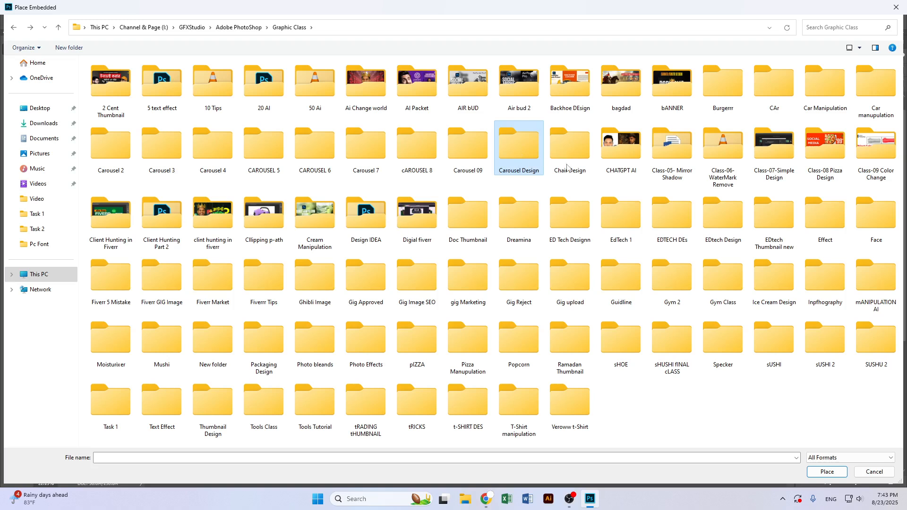
Reopen Place Embedded and browse the project folders on the GRAPHIC DESIGN FILE (H:) drive for an asset to place
key(Return)
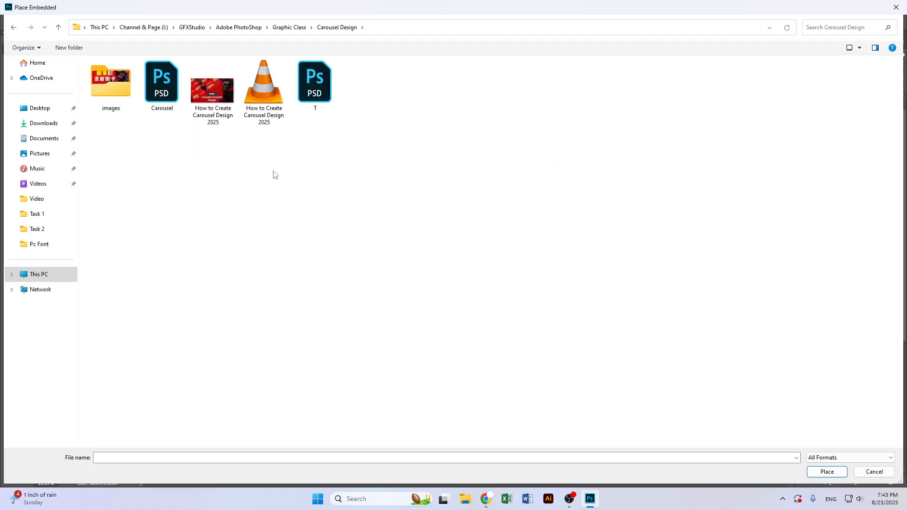
click(896, 6)
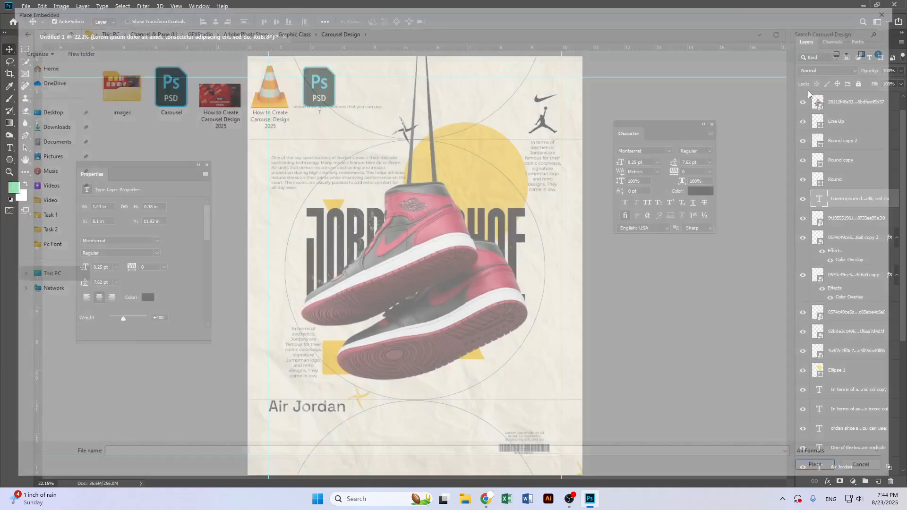
click(26, 6)
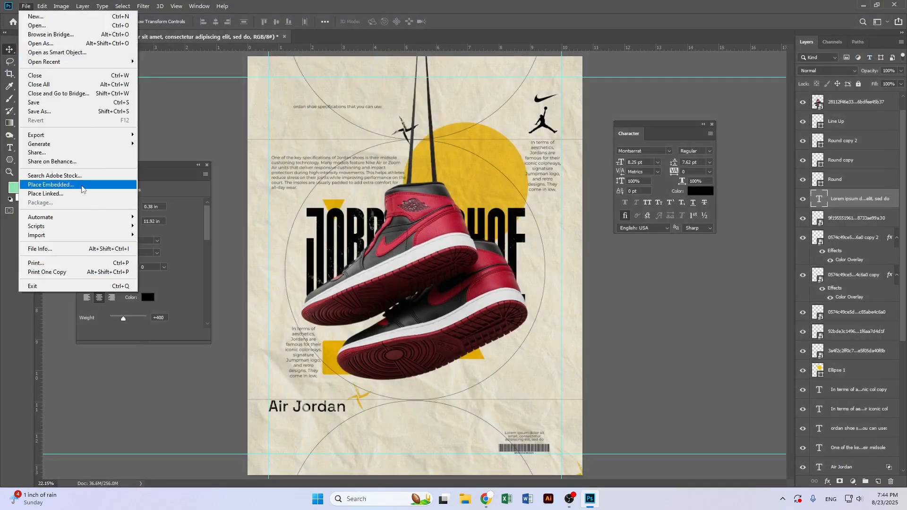
click(40, 183)
click(45, 276)
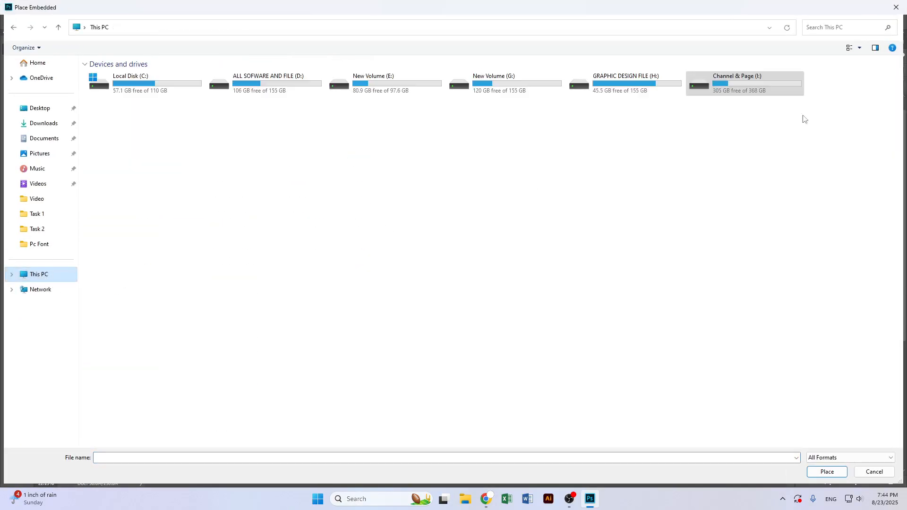
double_click(658, 86)
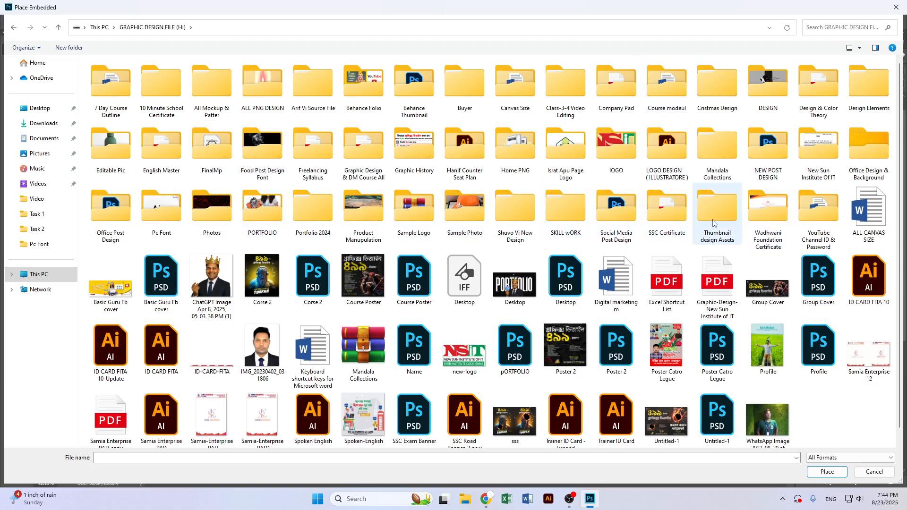
double_click(628, 217)
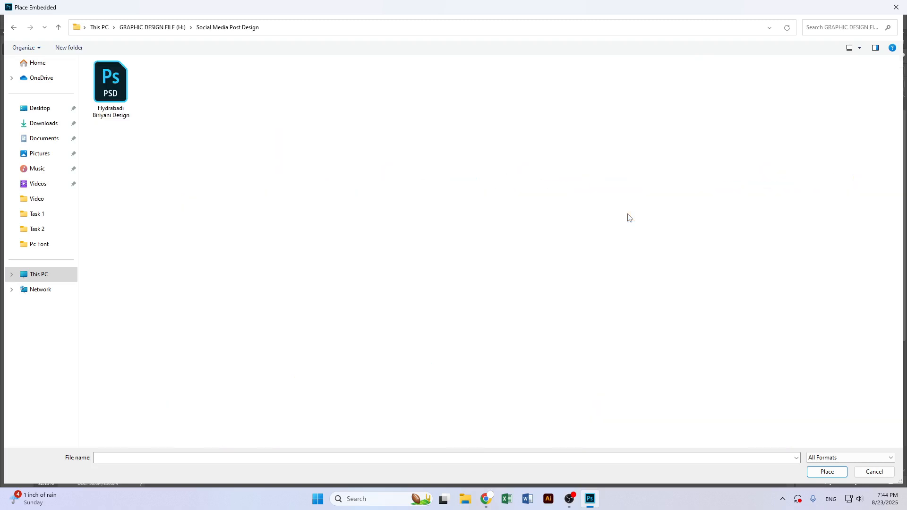
key(alt+Left)
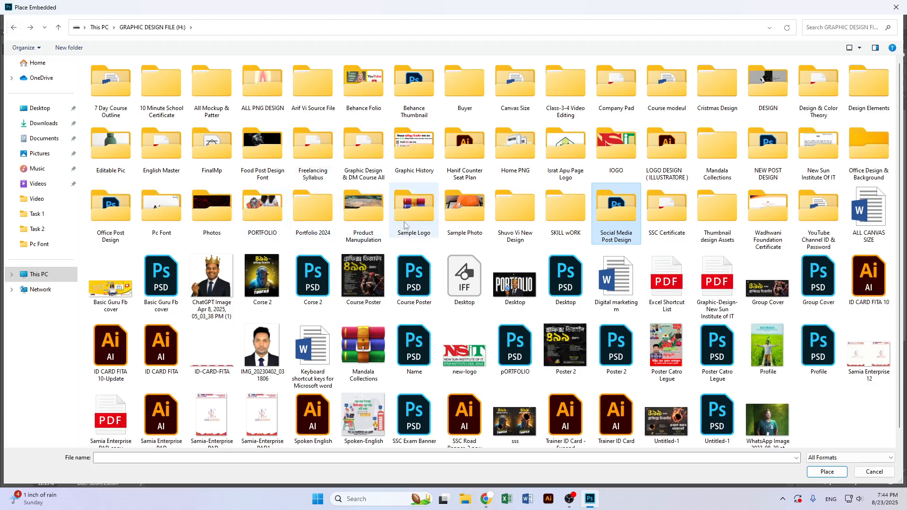
double_click(378, 227)
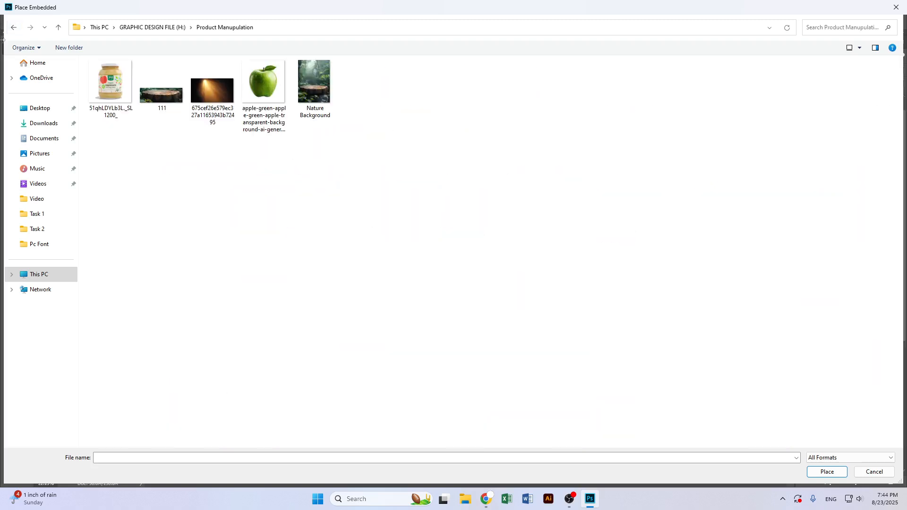
click(13, 29)
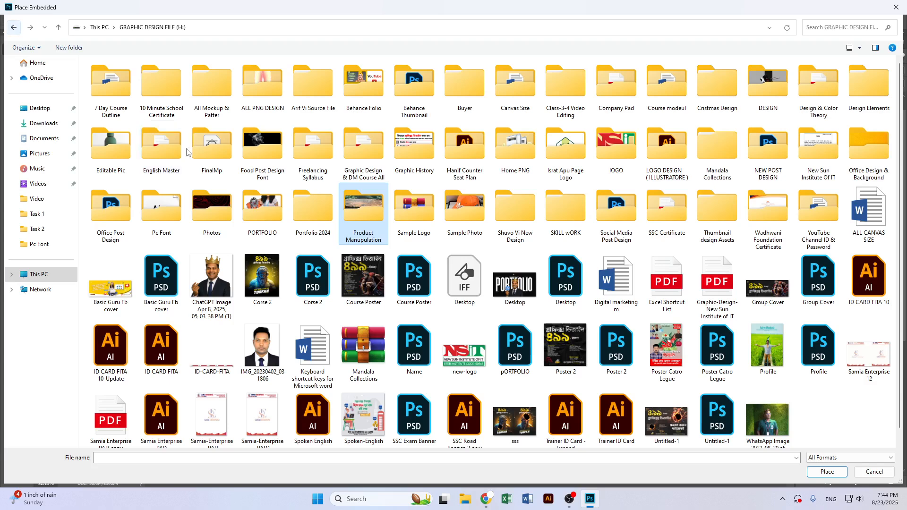
double_click(133, 214)
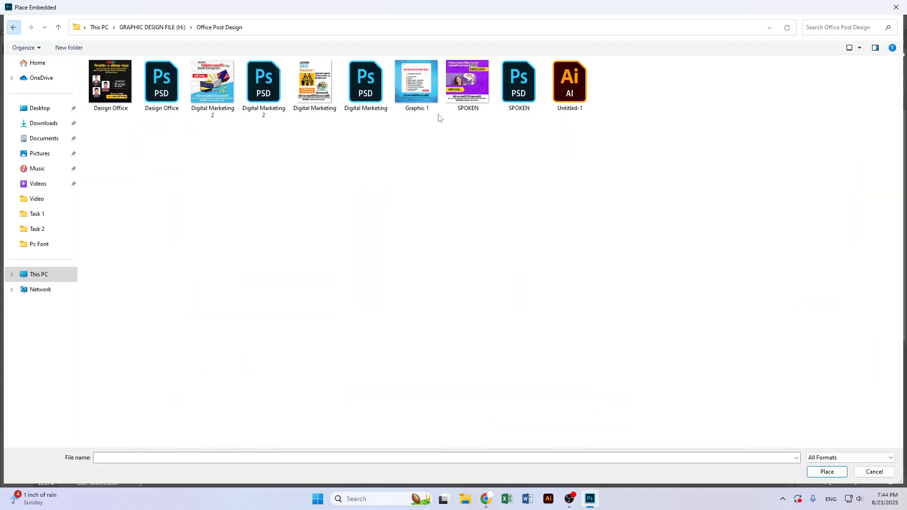
key(alt+Left)
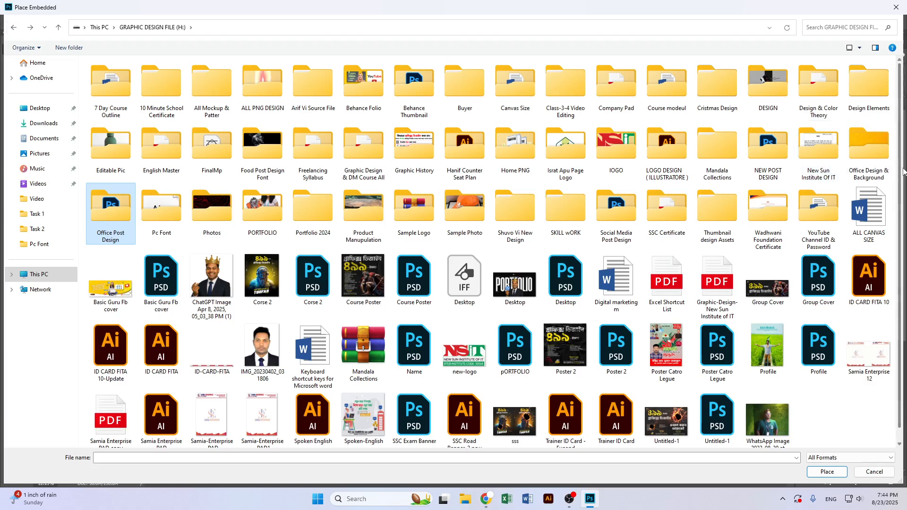
double_click(767, 172)
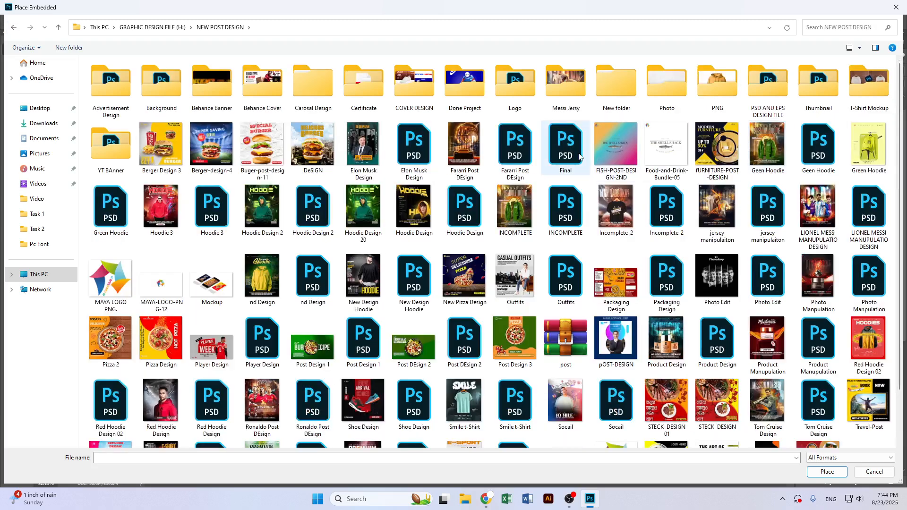
scroll(307, 302, down, 2)
scroll(312, 331, up, 2)
double_click(313, 84)
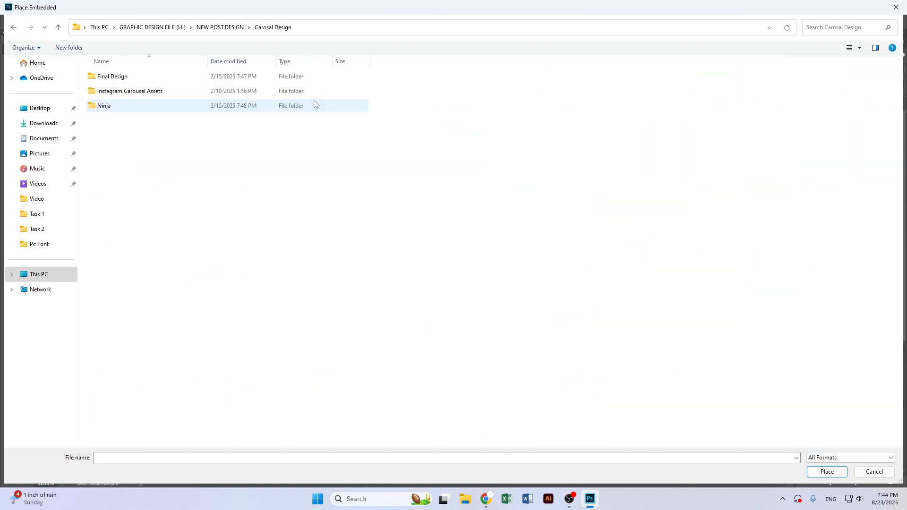
Show the Carosal Design folder as icons and place Burst_009 from Instagram Carousel Assets near the poster's left edge
right_click(201, 144)
mouse_move(222, 148)
click(330, 158)
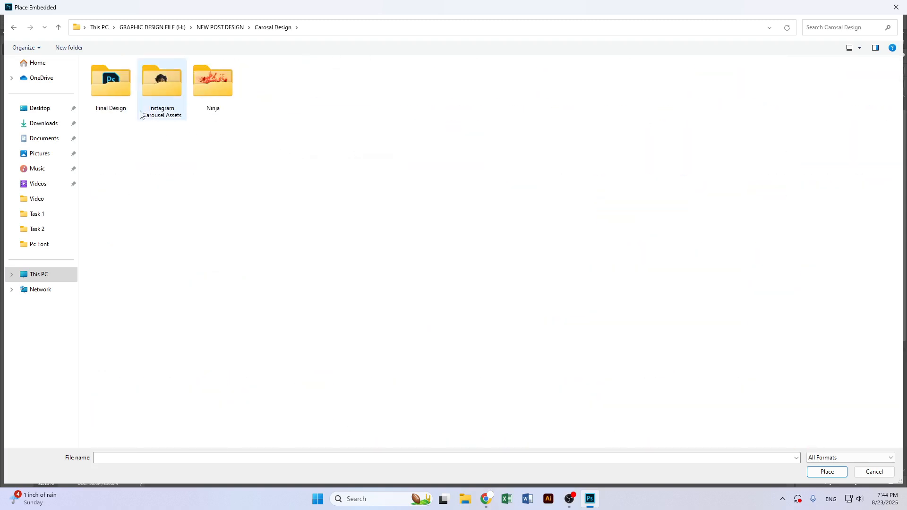
key(Return)
click(310, 106)
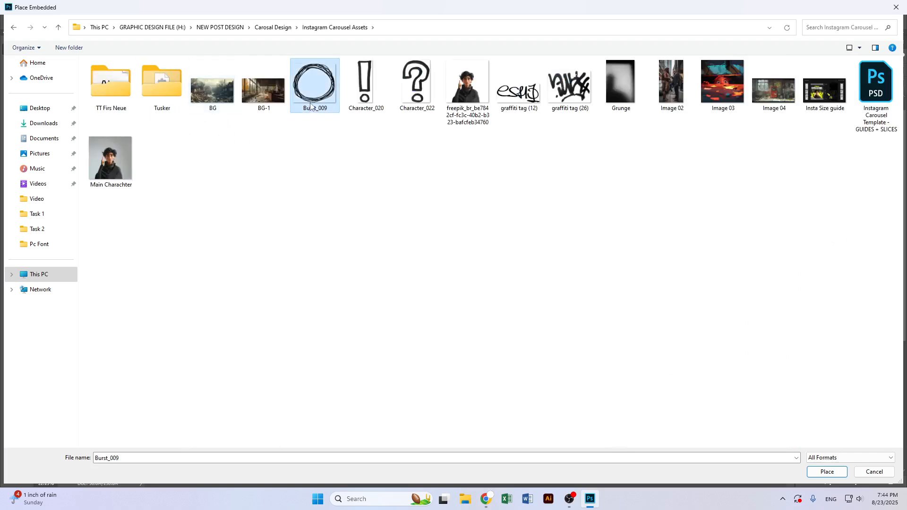
double_click(308, 105)
drag(585, 265, 266, 262)
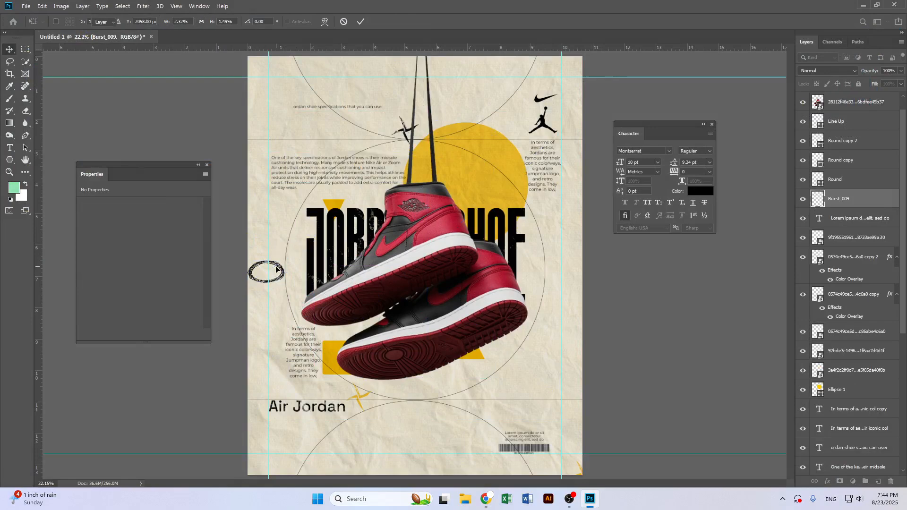
key(Return)
drag(352, 231, 312, 242)
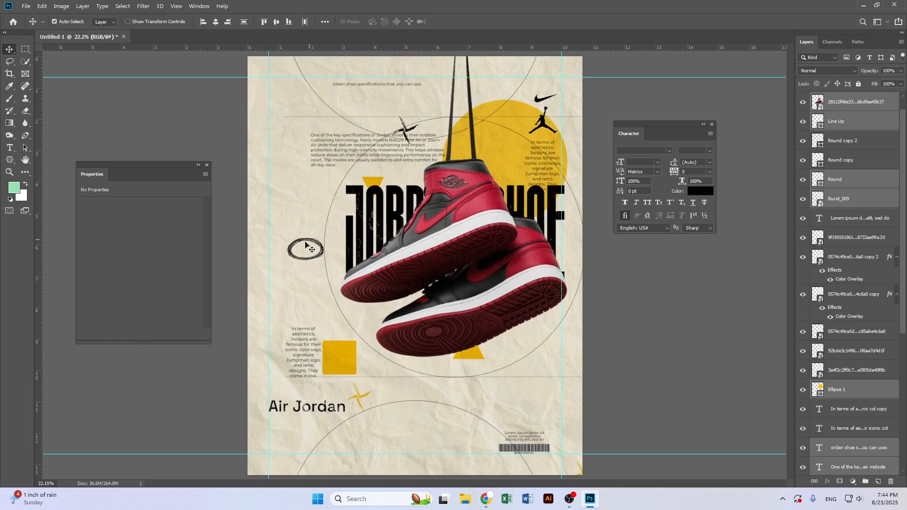
key(ctrl+z)
click(587, 320)
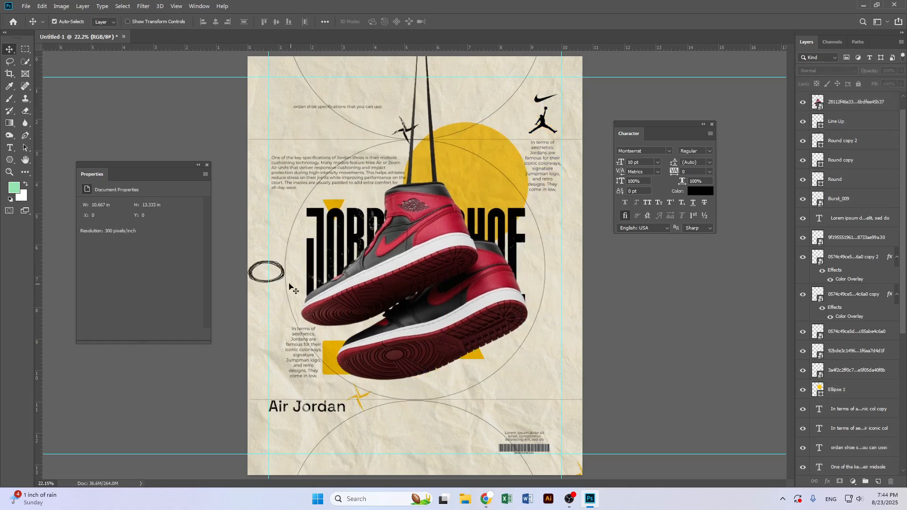
click(252, 272)
drag(269, 255, 284, 215)
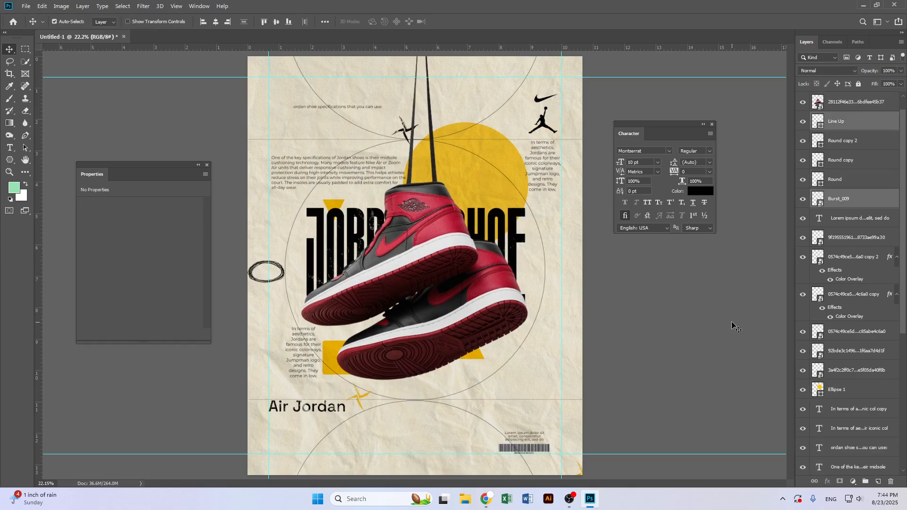
click(711, 320)
Rotate the Burst_009 scribble about -21° with Free Transform and move it above the yellow circle beside the laces
click(849, 199)
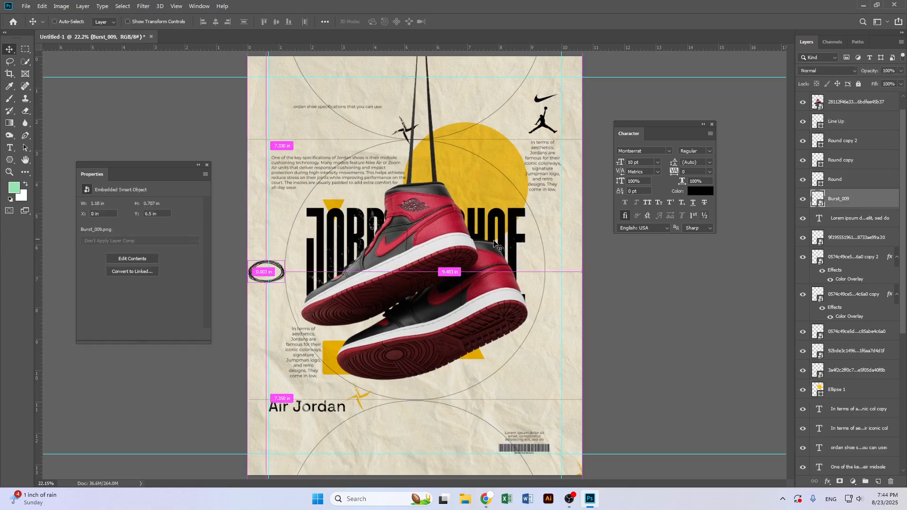
key(ctrl+t)
drag(262, 266, 520, 371)
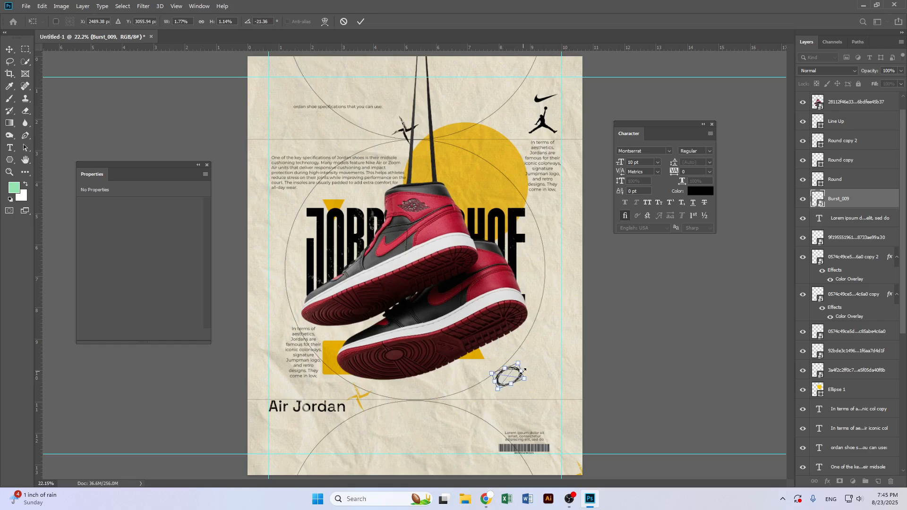
key(Return)
mouse_move(519, 374)
mouse_down()
mouse_move(520, 348)
mouse_move(524, 369)
mouse_move(475, 369)
mouse_move(317, 189)
mouse_move(480, 103)
mouse_move(467, 109)
mouse_up()
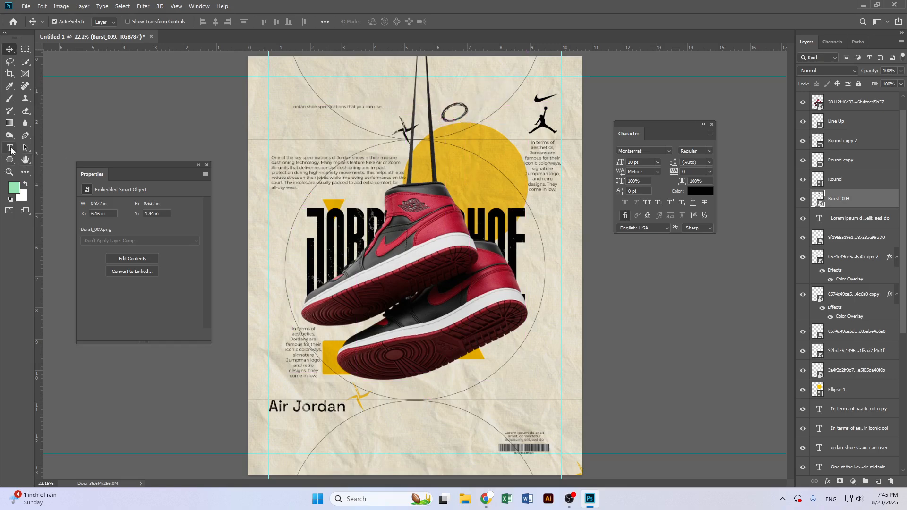
Add the text SPECIAL and rotate and move it into the Burst_009 scribble, scaled to about 117%
click(12, 150)
click(553, 379)
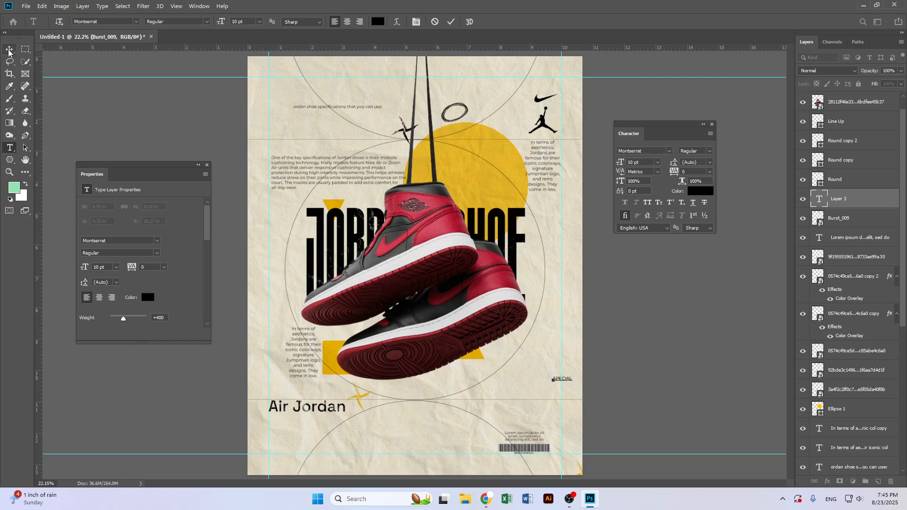
key(ctrl+t)
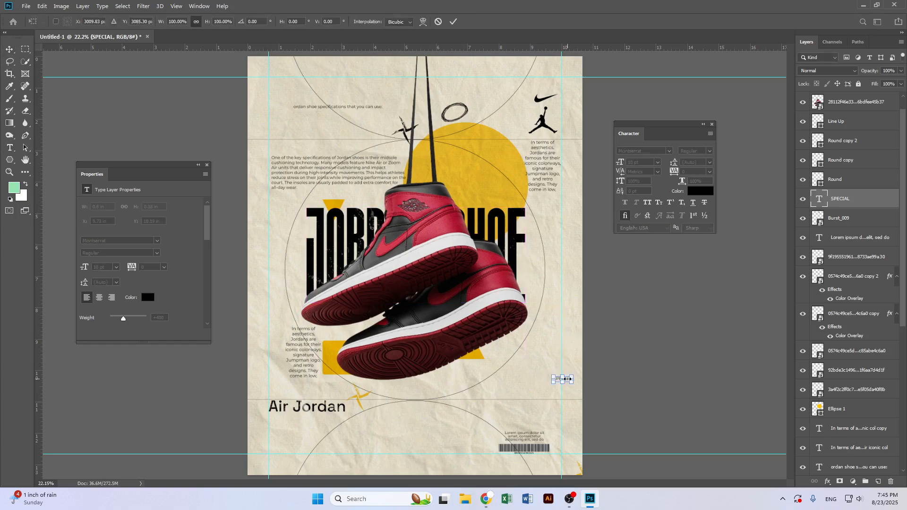
drag(571, 382, 458, 116)
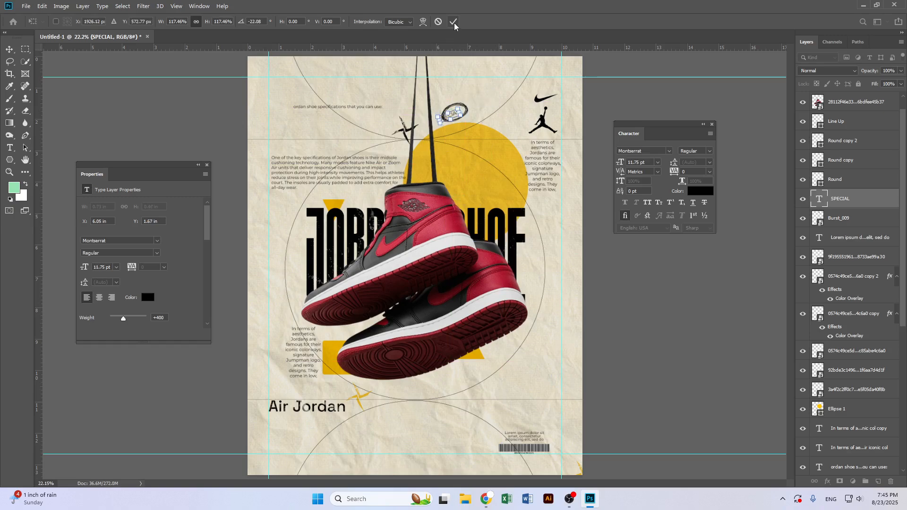
key(Return)
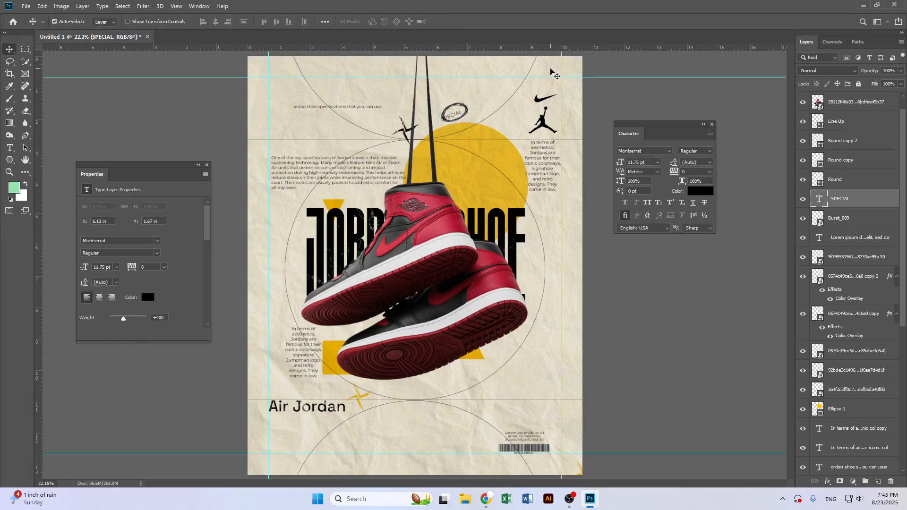
Scale the SPECIAL text down to about 79% and set its font style to Montserrat SemiBold
key(ctrl+t)
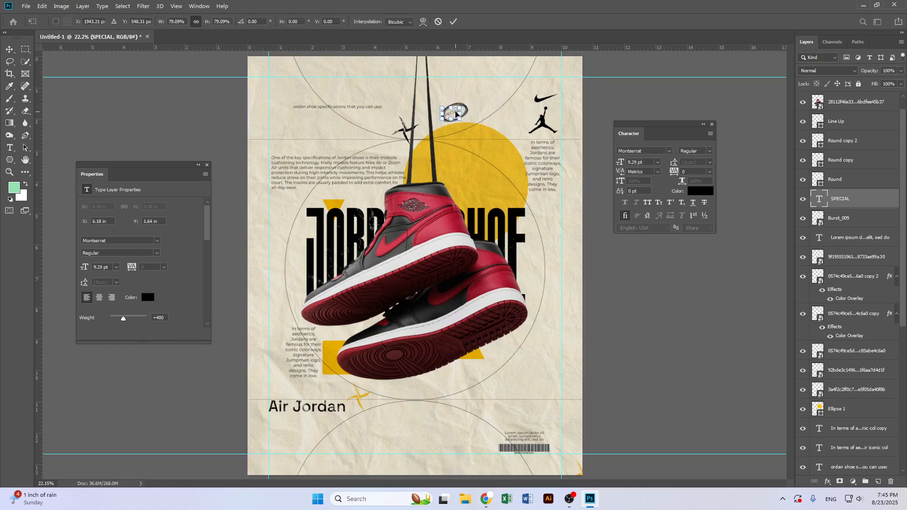
key(Return)
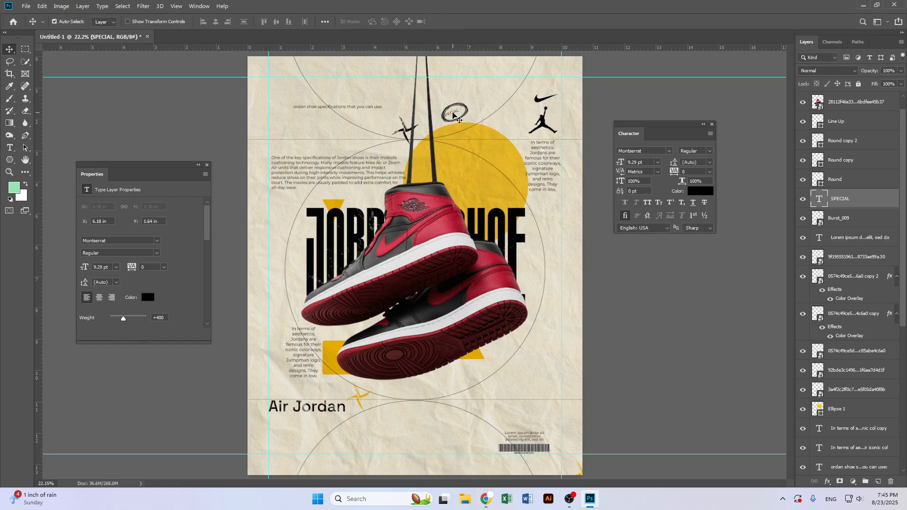
double_click(452, 113)
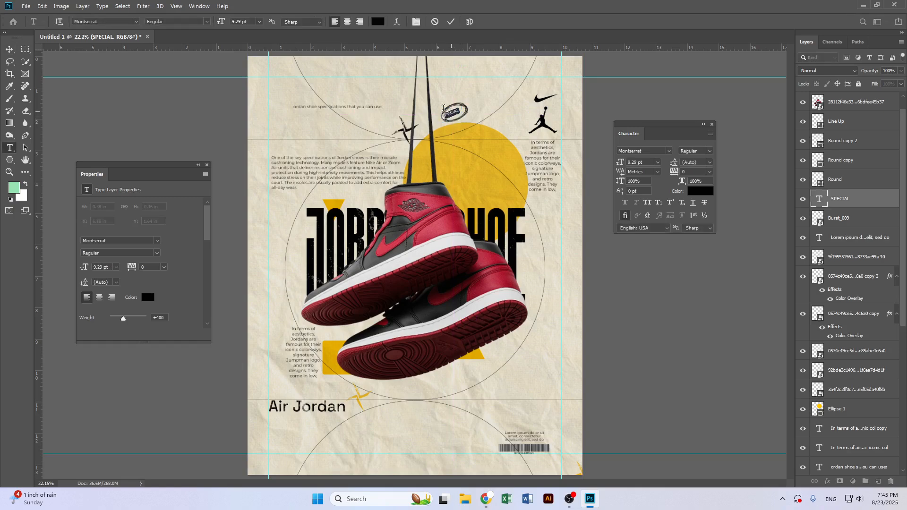
click(207, 21)
click(179, 69)
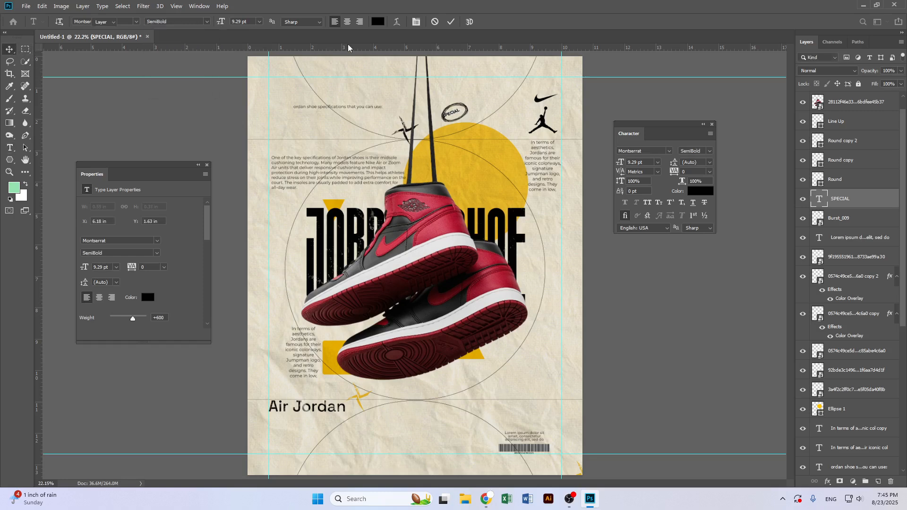
key(ctrl+Return)
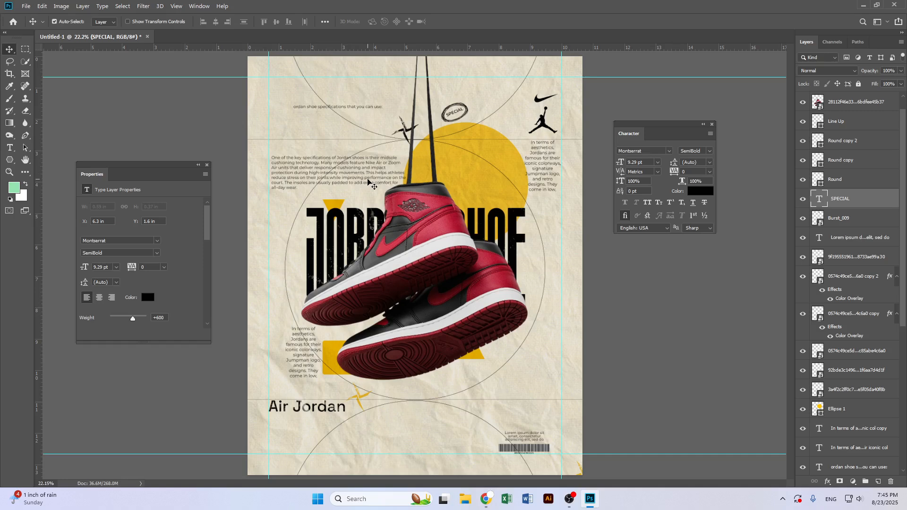
Switch to the browser and search Pinterest for size
click(486, 499)
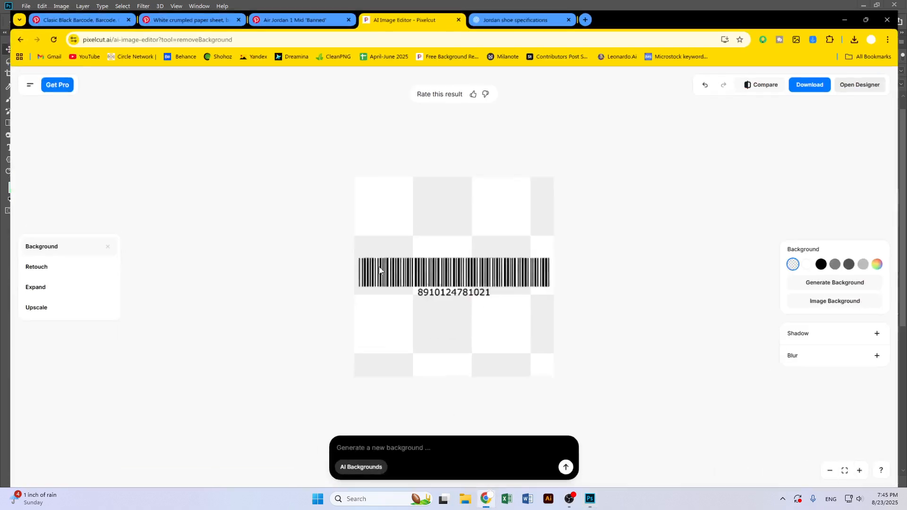
click(71, 10)
scroll(703, 112, up, 2)
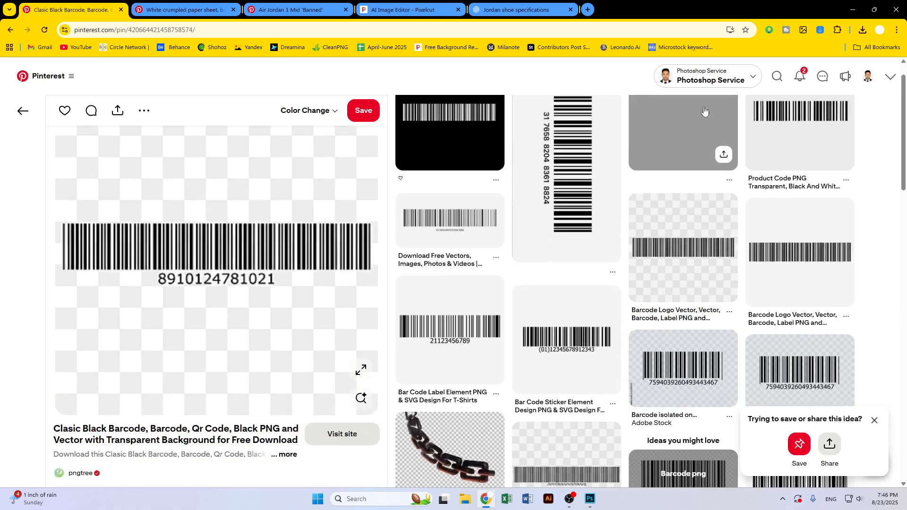
click(777, 76)
text(size)
key(Return)
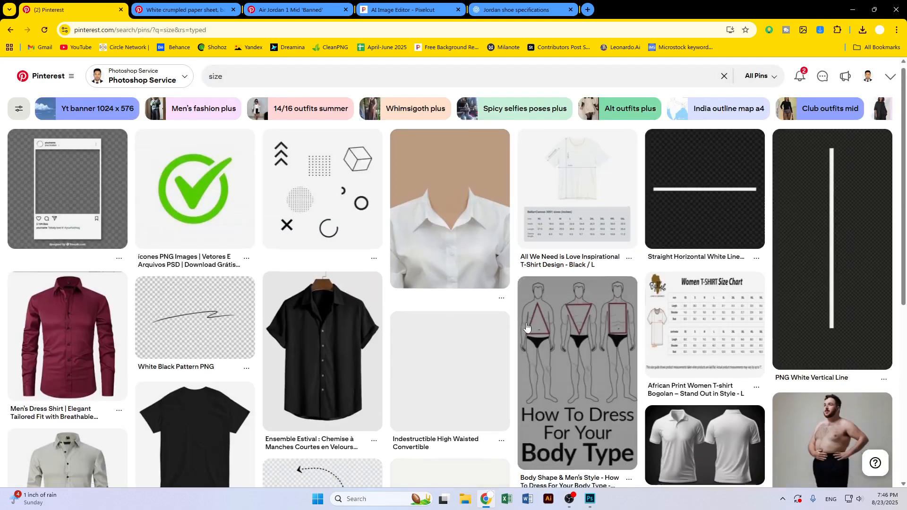
scroll(527, 326, down, 3)
scroll(527, 326, down, 7)
scroll(593, 395, up, 11)
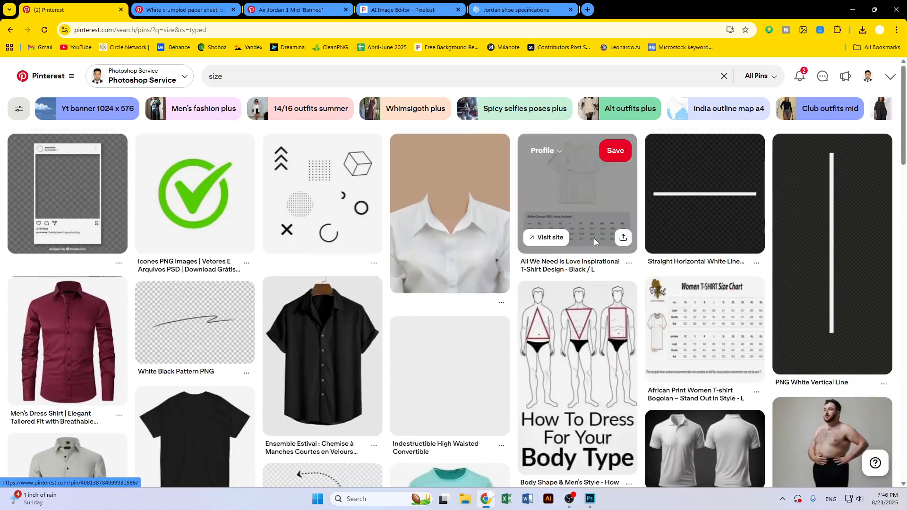
Open the T-shirt pin's source website and examine the product's size options
click(546, 236)
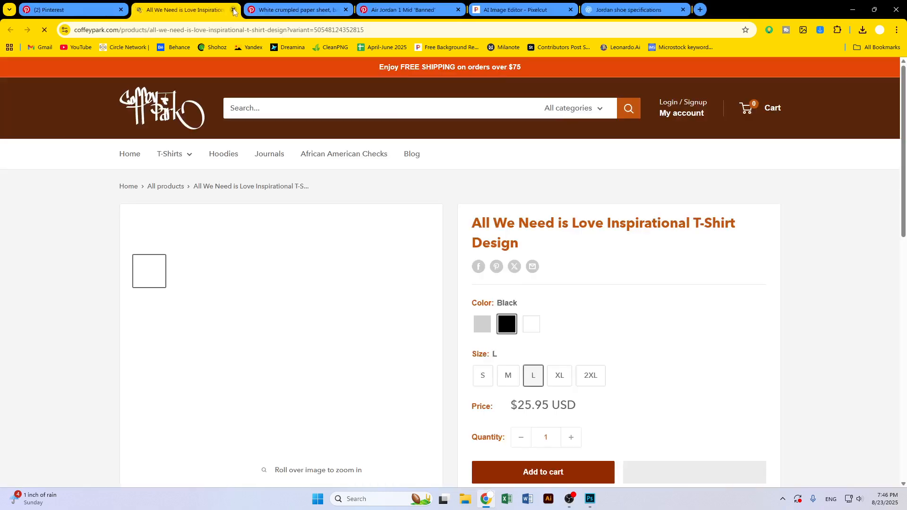
click(233, 10)
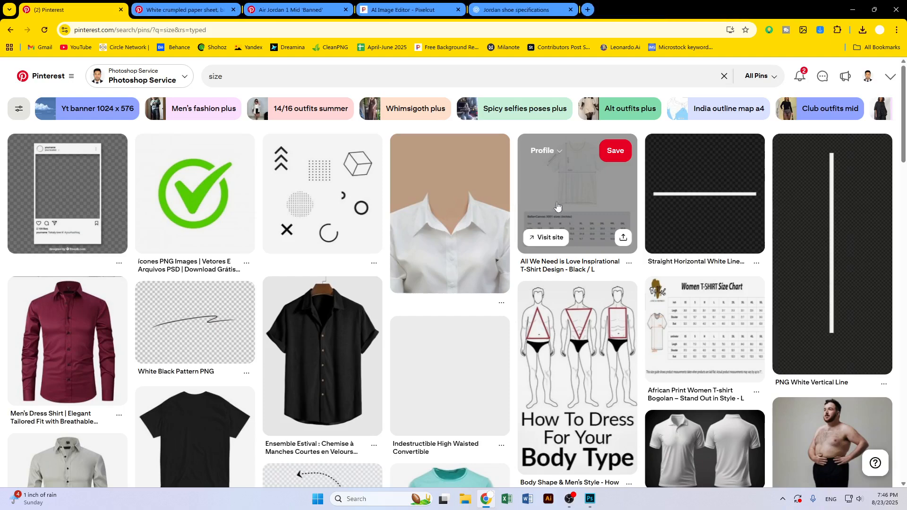
click(548, 237)
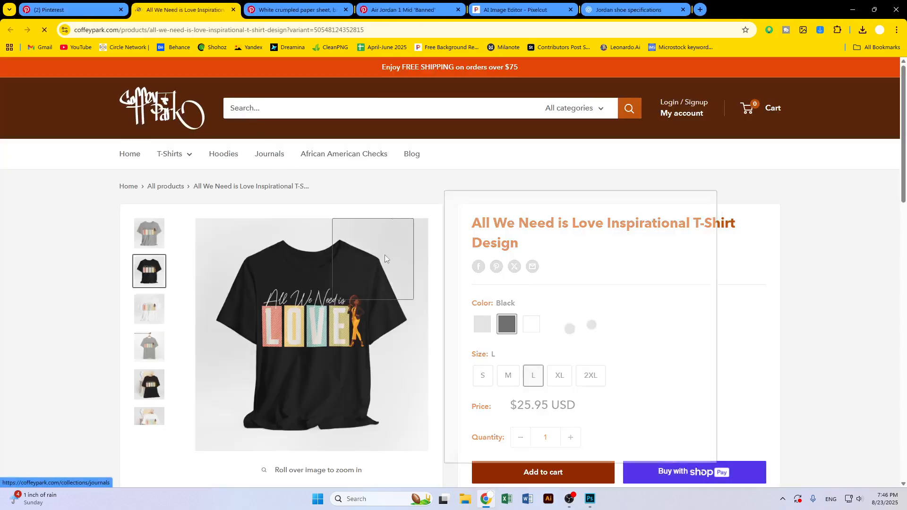
scroll(404, 263, down, 1)
scroll(633, 290, down, 8)
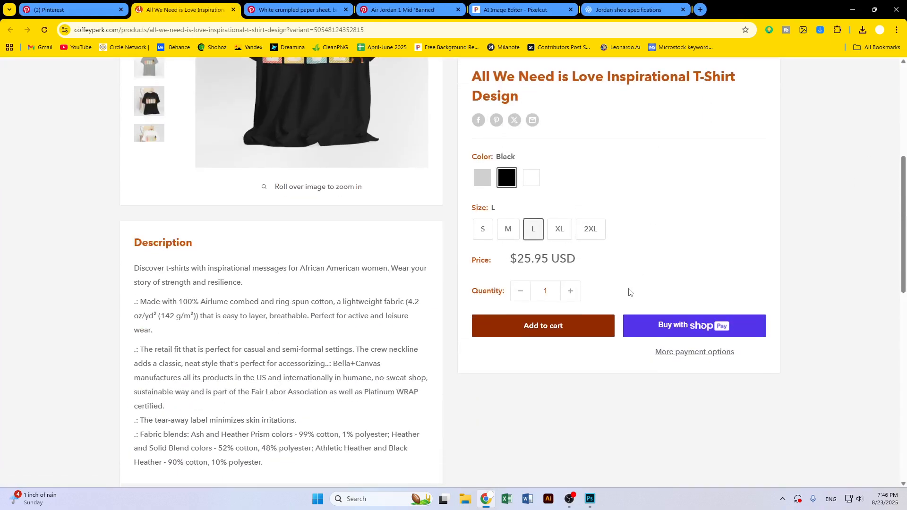
scroll(641, 291, up, 10)
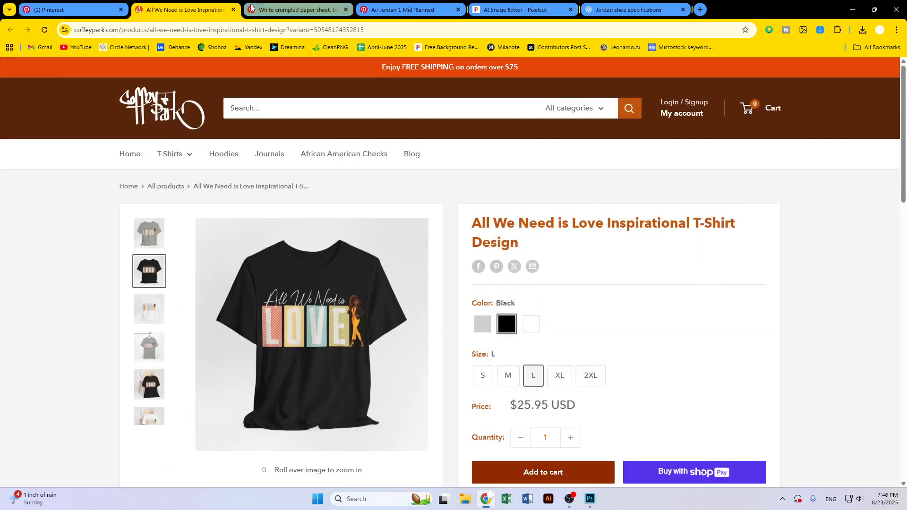
click(234, 10)
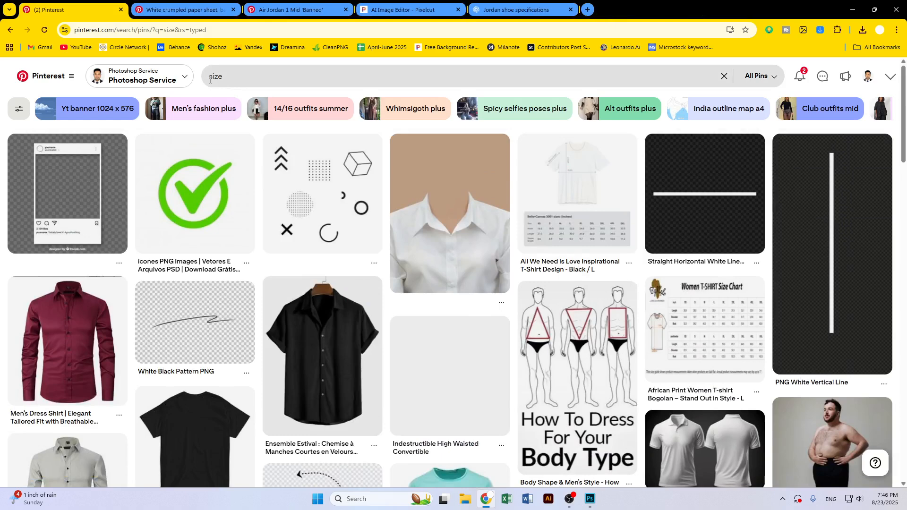
Search Pinterest for shoe size and browse through the resulting pins
click(210, 80)
text(s)
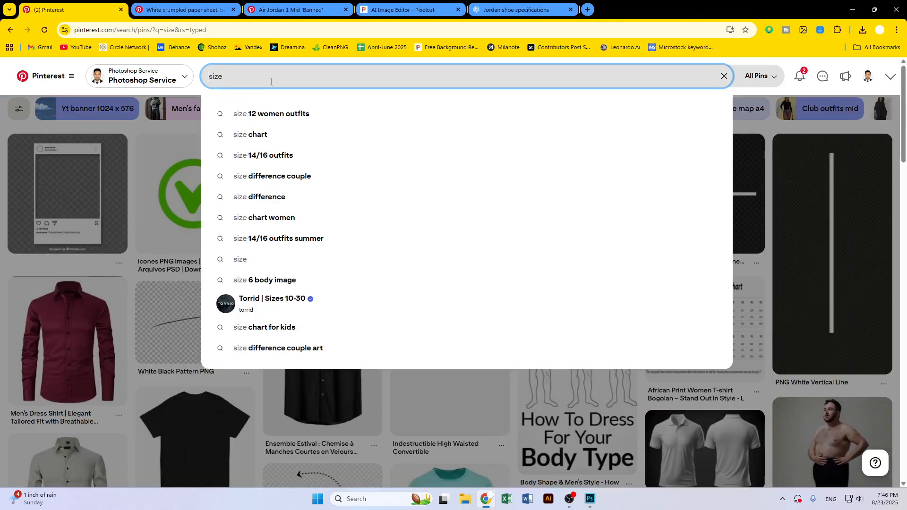
text(hoe)
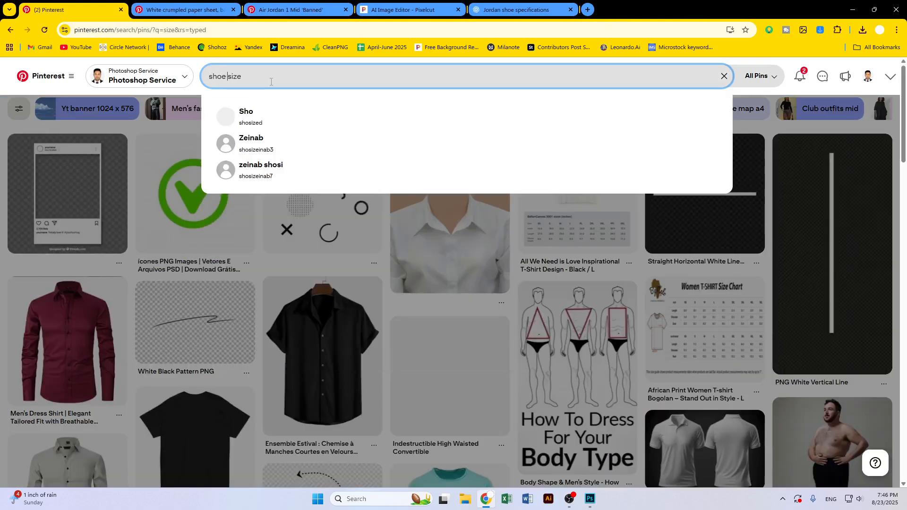
key(Return)
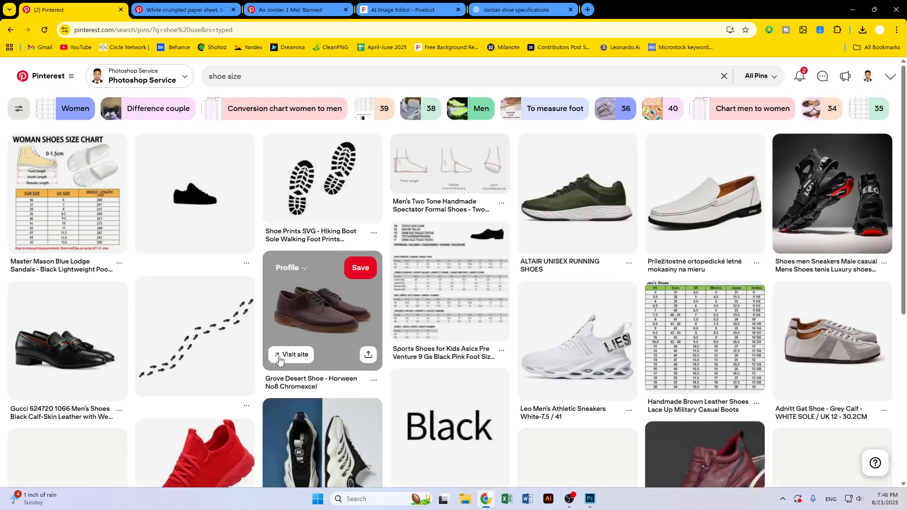
scroll(295, 360, down, 4)
scroll(314, 360, down, 5)
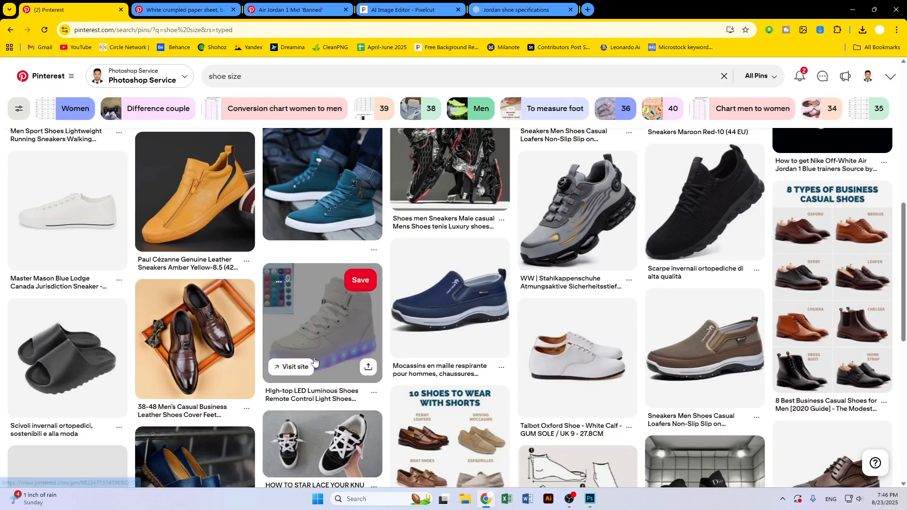
scroll(315, 360, down, 6)
scroll(95, 285, up, 12)
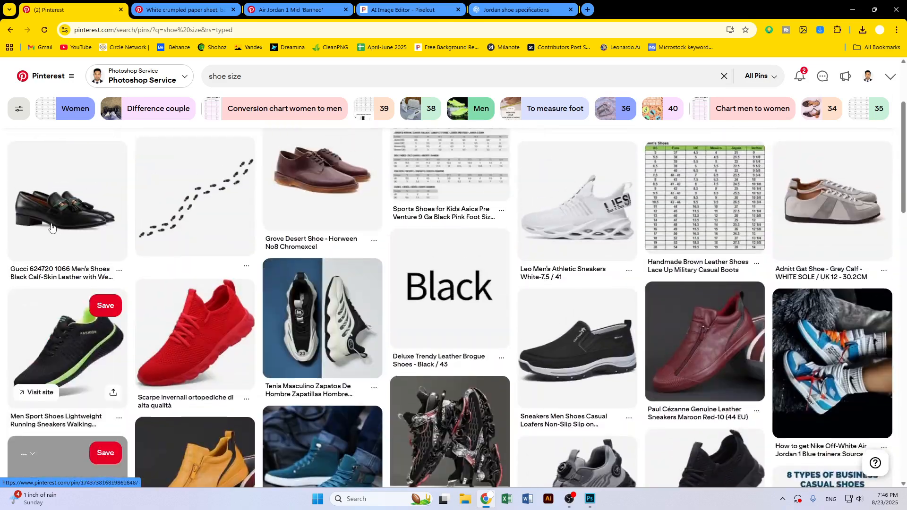
scroll(52, 227, up, 3)
Open a new browser tab and search Google for shoe
click(589, 10)
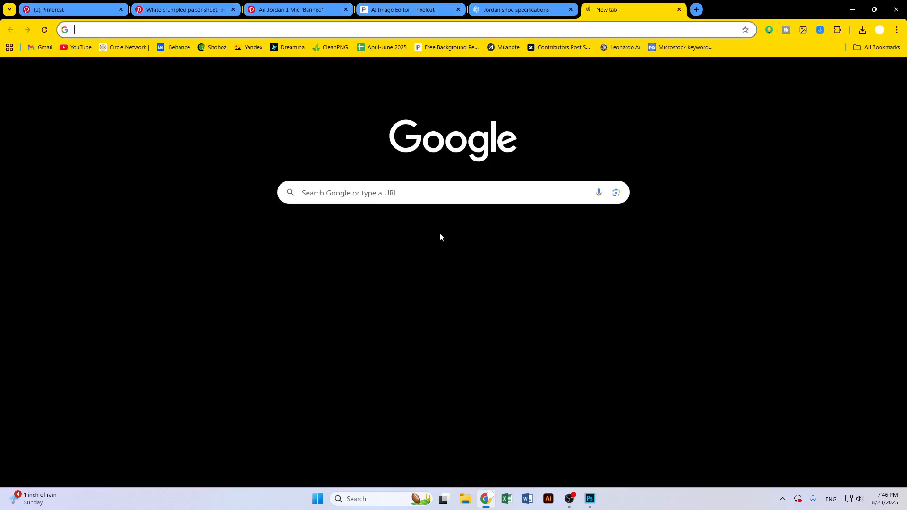
click(406, 199)
text(s)
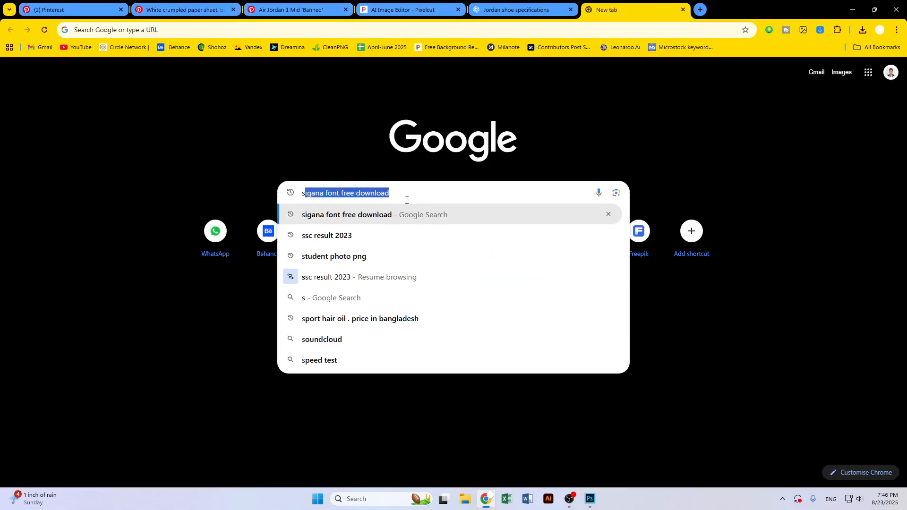
text(oe)
key(Return)
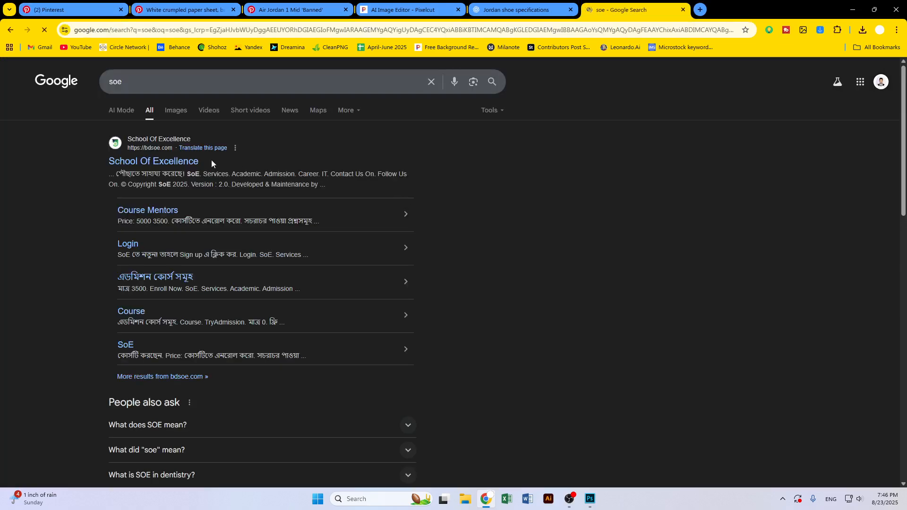
click(114, 83)
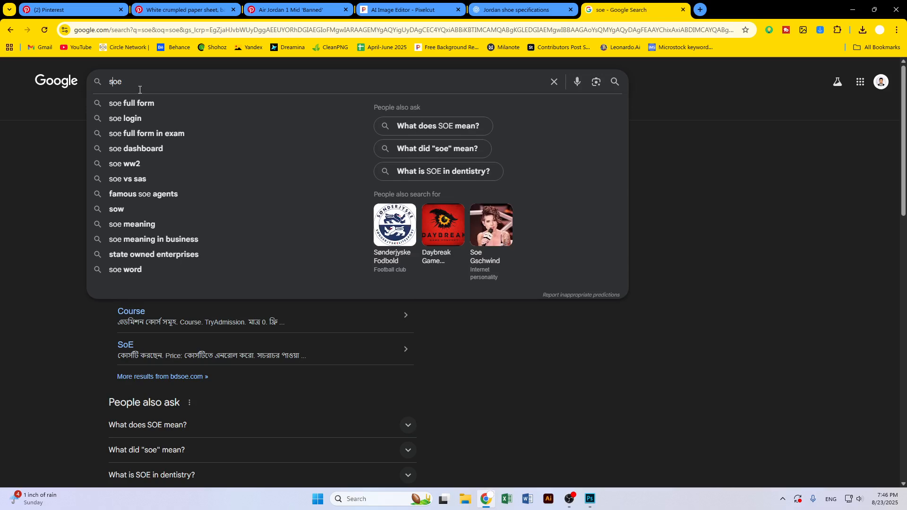
text(h)
key(Return)
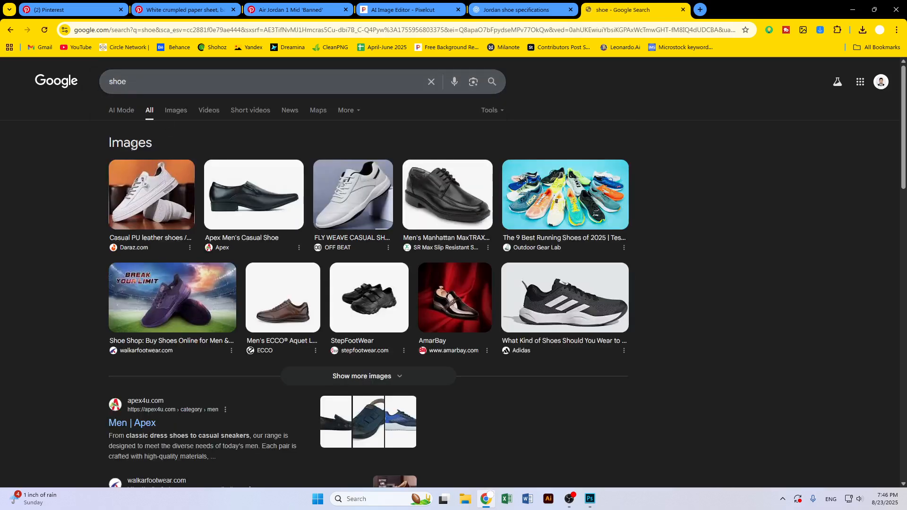
Browse the Bata website from the results, examining a sandal's product details, then return to the search results
scroll(230, 303, down, 4)
scroll(231, 303, down, 1)
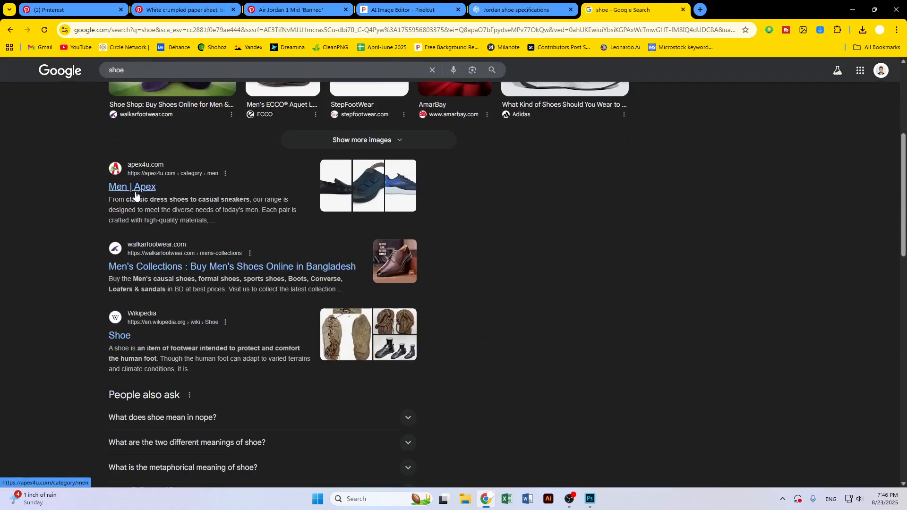
scroll(136, 273, down, 6)
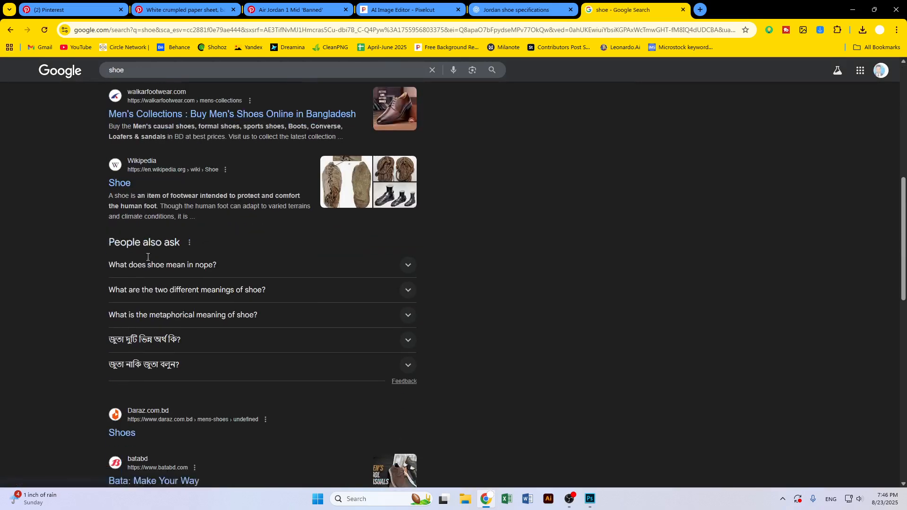
click(156, 262)
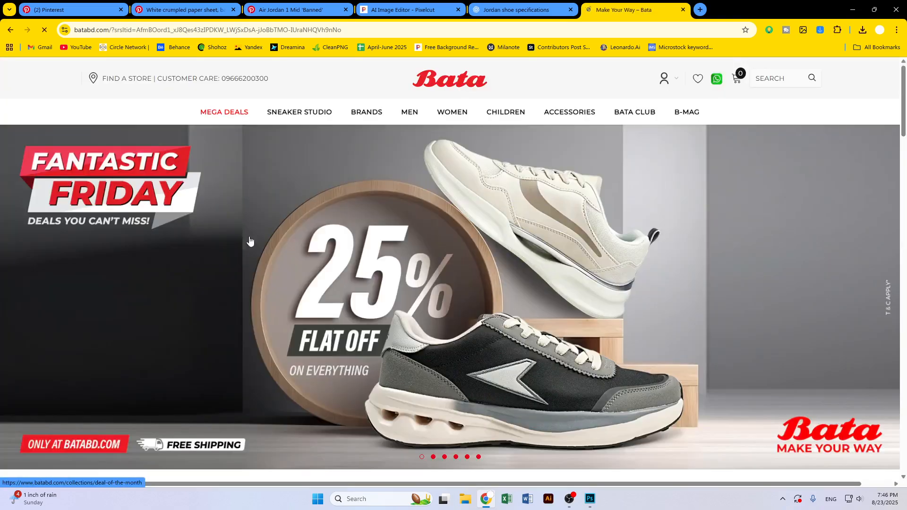
scroll(443, 262, down, 6)
scroll(444, 261, down, 8)
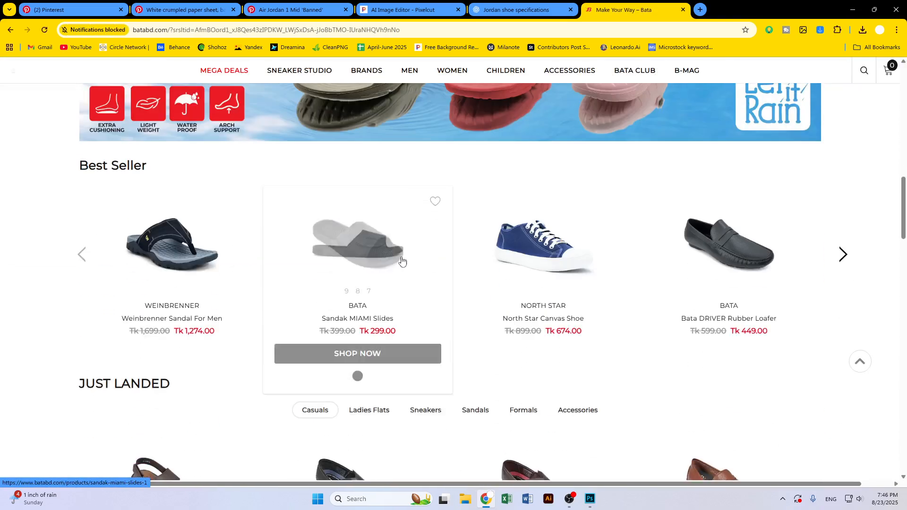
click(178, 269)
scroll(481, 305, down, 5)
scroll(431, 330, down, 13)
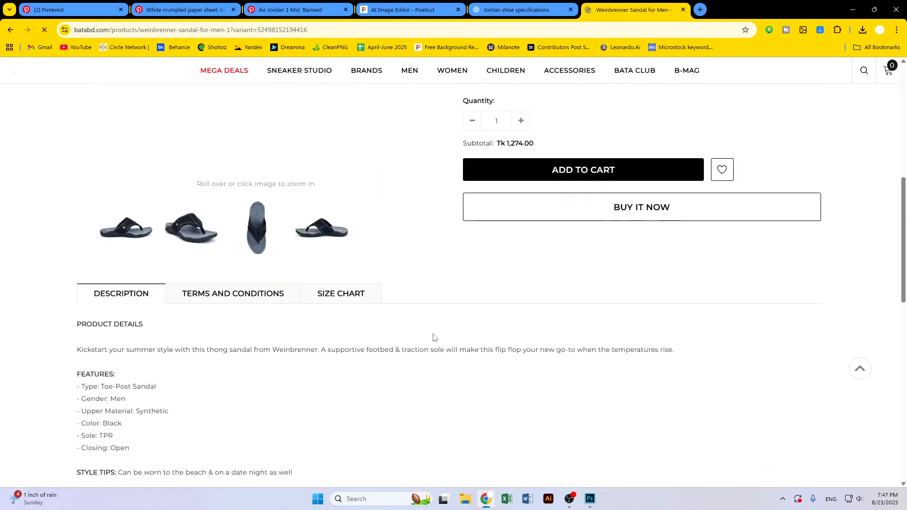
scroll(417, 336, down, 2)
scroll(417, 334, up, 7)
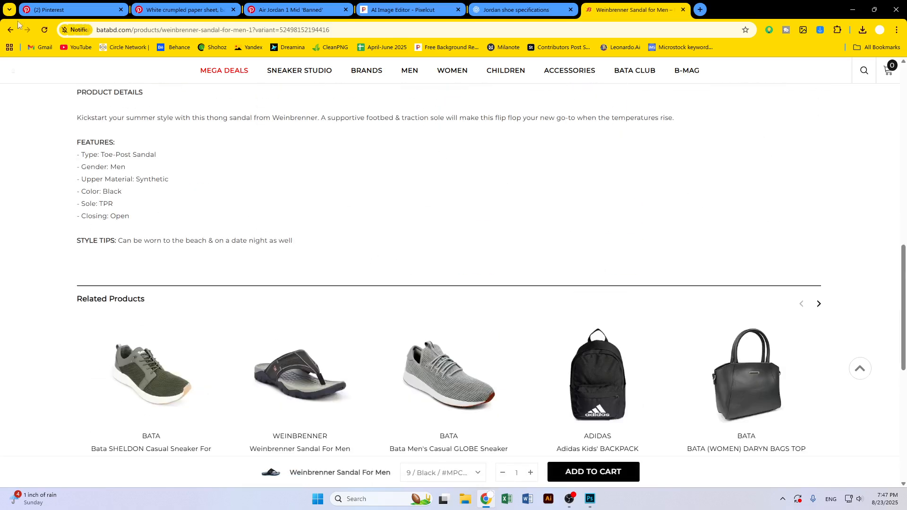
click(10, 30)
key(alt+Left)
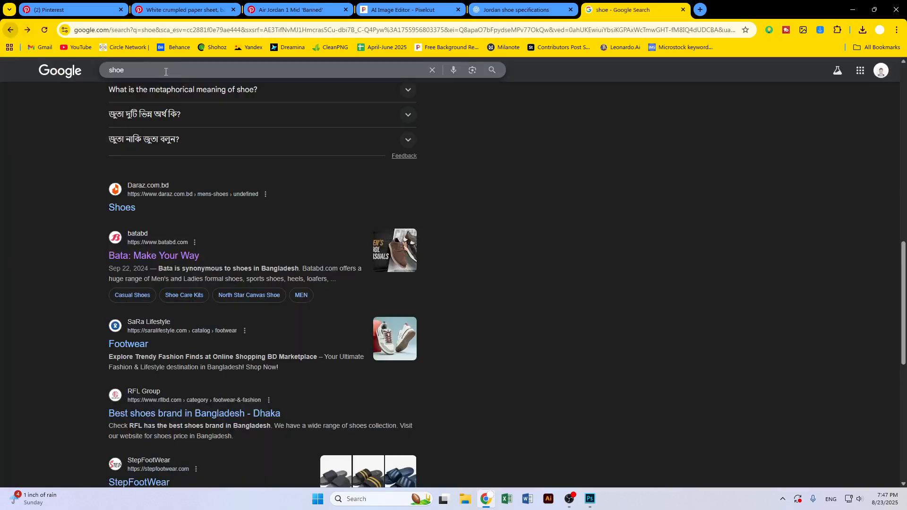
Search Google for jordan shoes
double_click(112, 70)
text(jor)
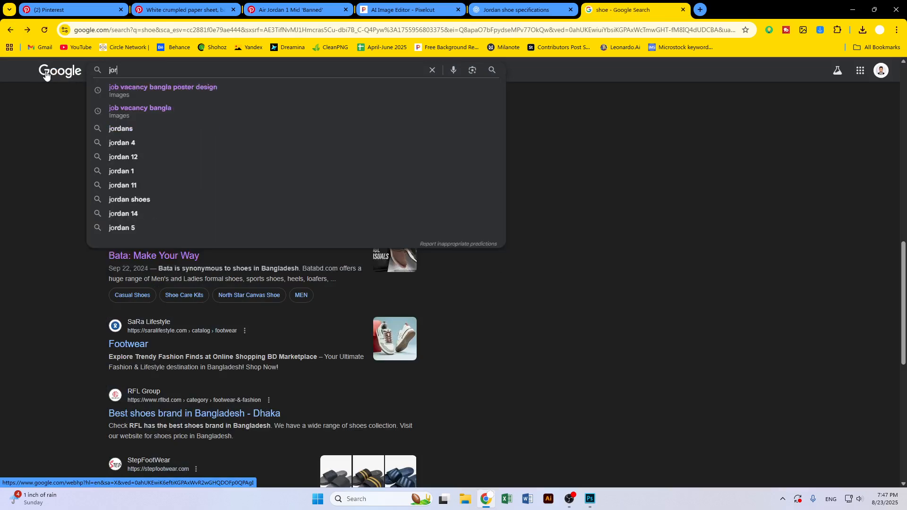
text(dan s)
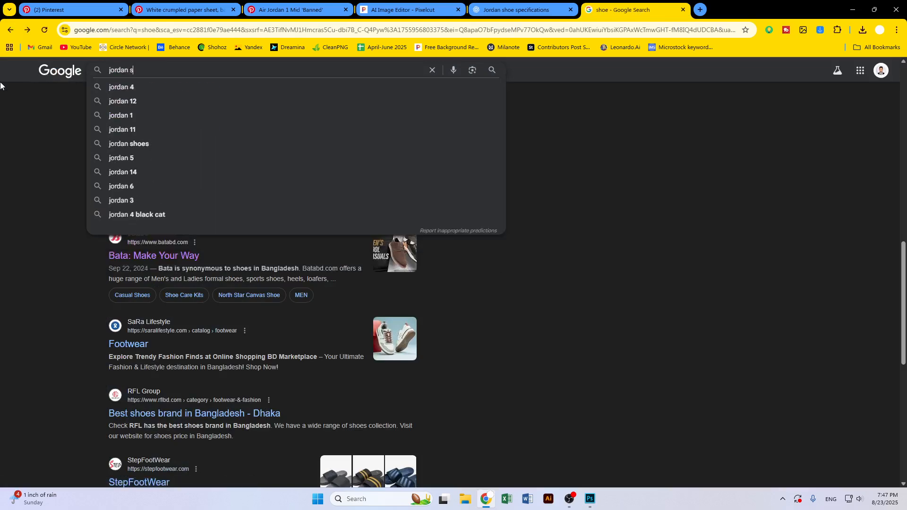
key(Down)
key(Return)
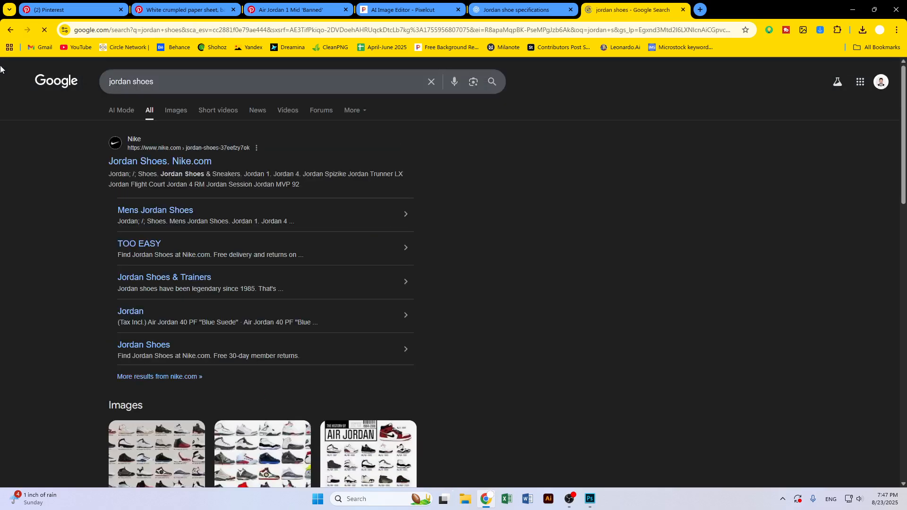
Open the Nike result, choose the Morocco location, and browse the page before returning to the results
click(165, 162)
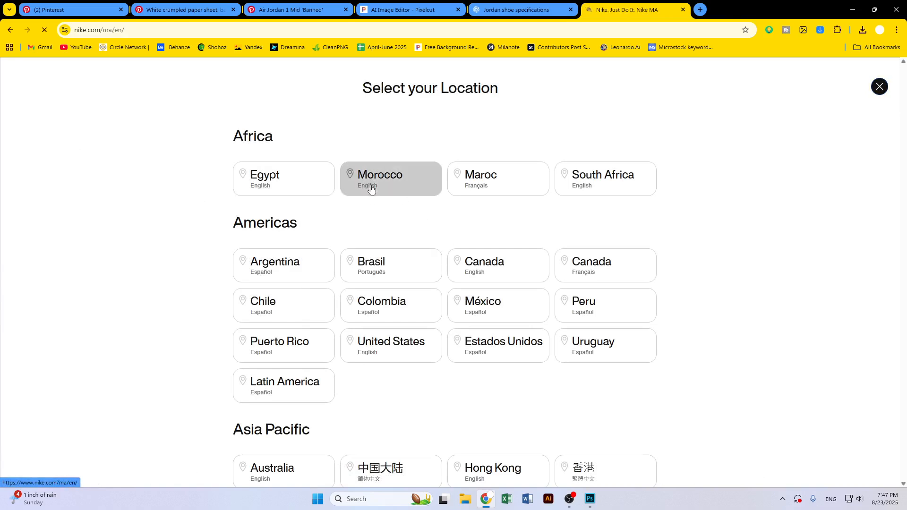
click(368, 189)
scroll(459, 268, down, 5)
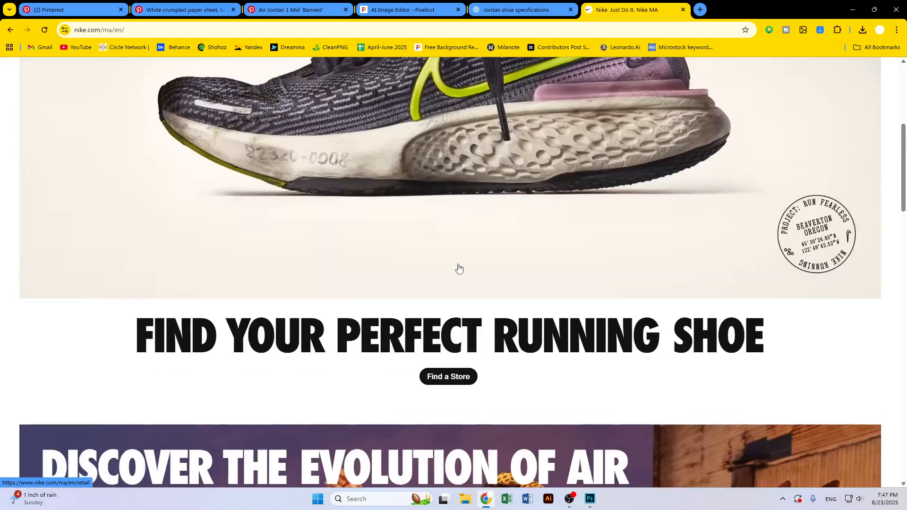
scroll(458, 269, down, 15)
scroll(326, 274, down, 5)
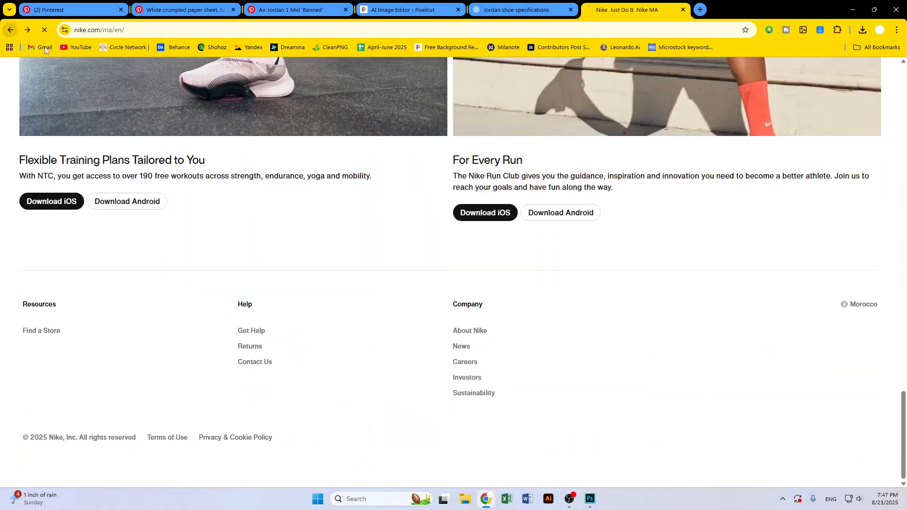
scroll(7, 67, up, 1)
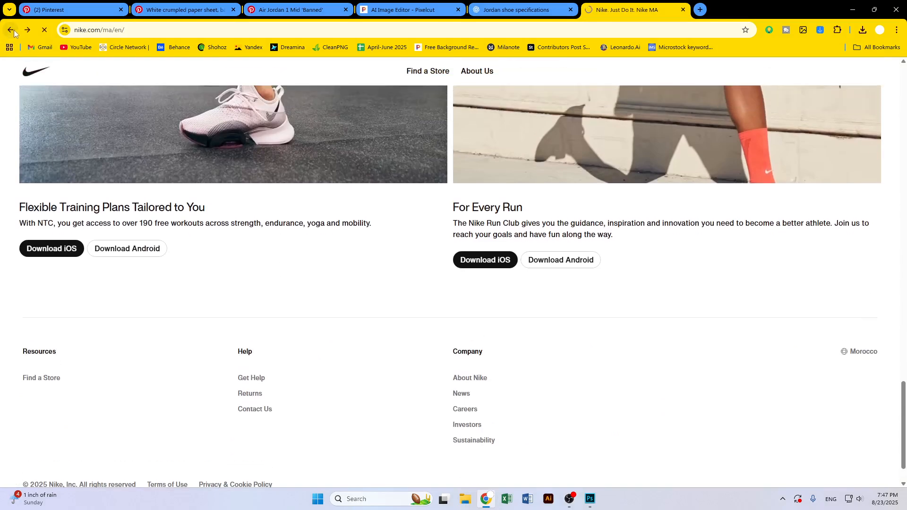
click(14, 30)
Open Mens Jordan Shoes on Nike and examine the Air Jordan 12 Retro "French Blue" product page
click(147, 214)
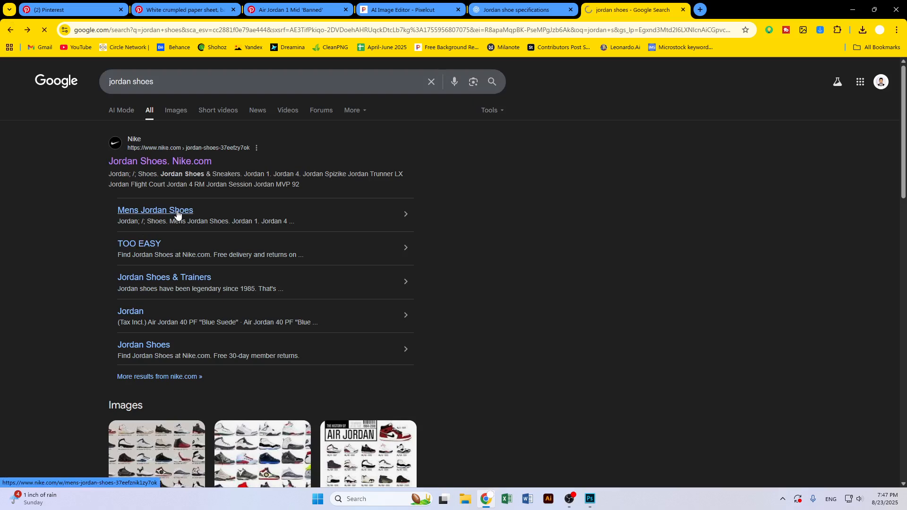
scroll(387, 288, down, 1)
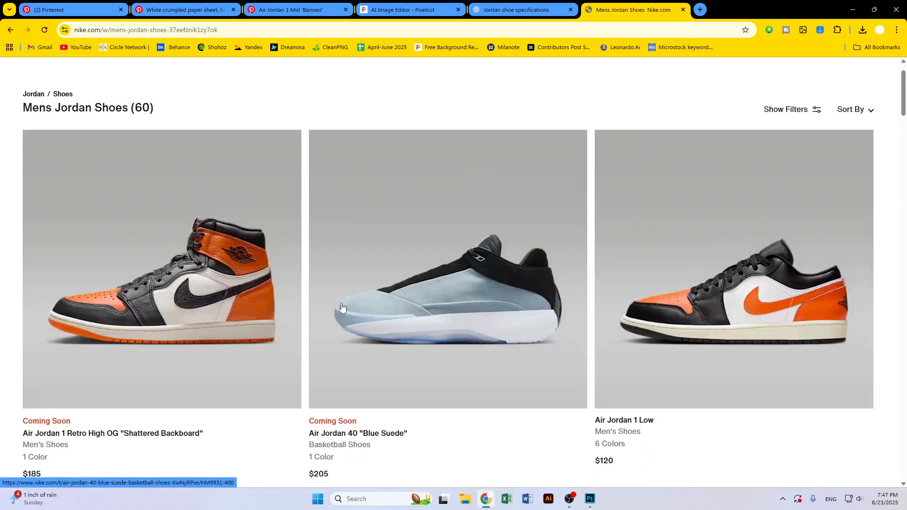
scroll(339, 305, down, 5)
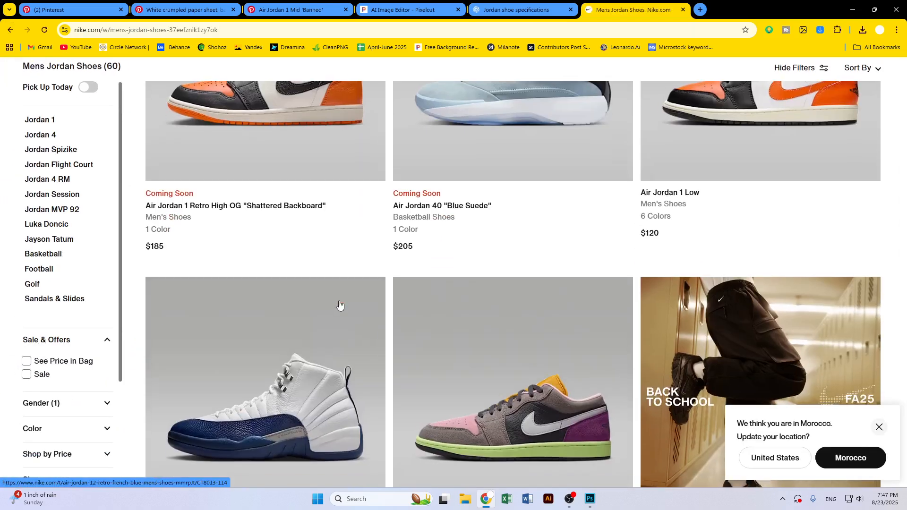
click(304, 347)
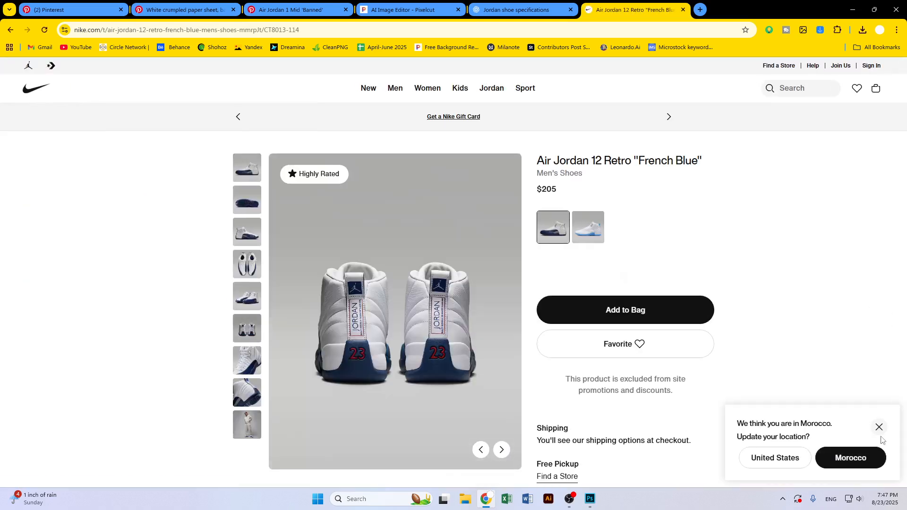
scroll(752, 363, down, 4)
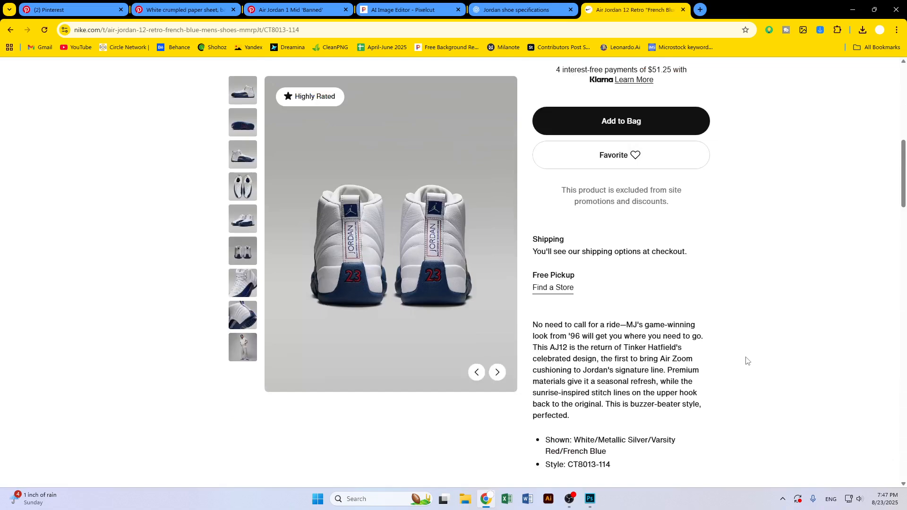
Search Windows for sniping tools
scroll(747, 361, down, 10)
scroll(747, 357, up, 5)
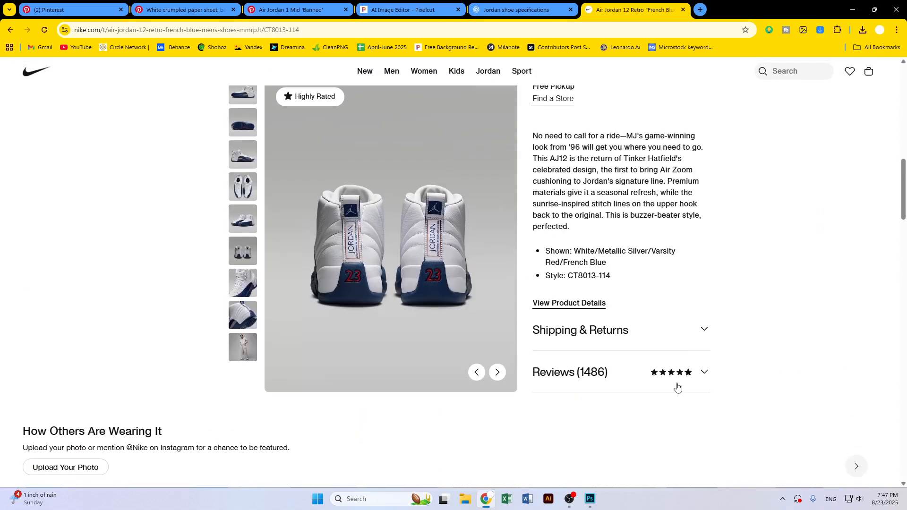
key(super)
text(sn)
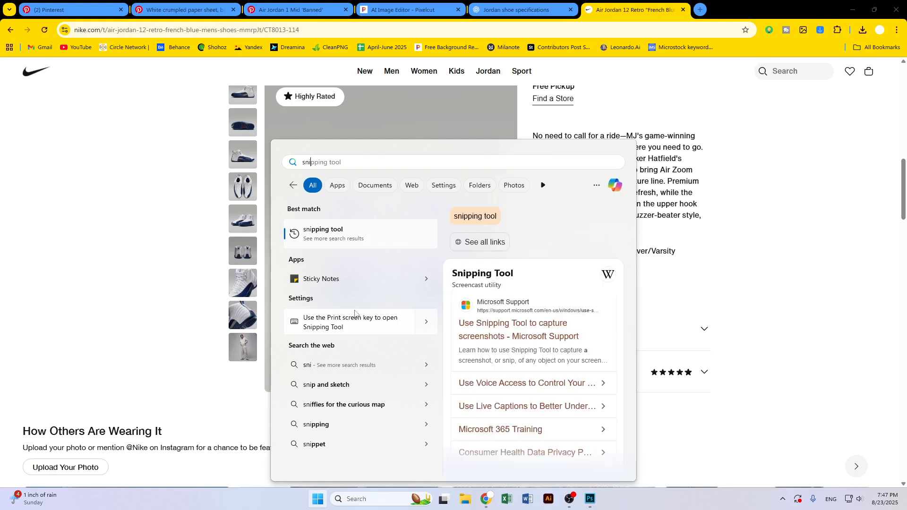
text(ing)
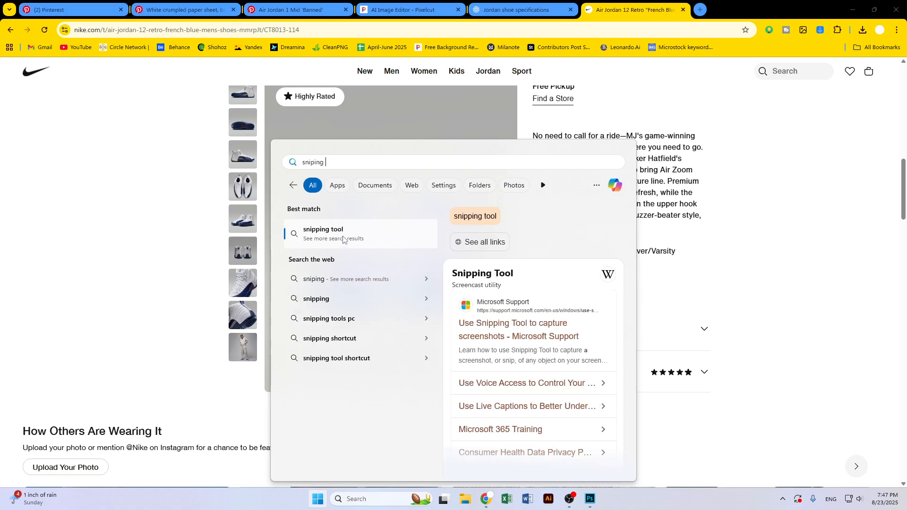
text(tools)
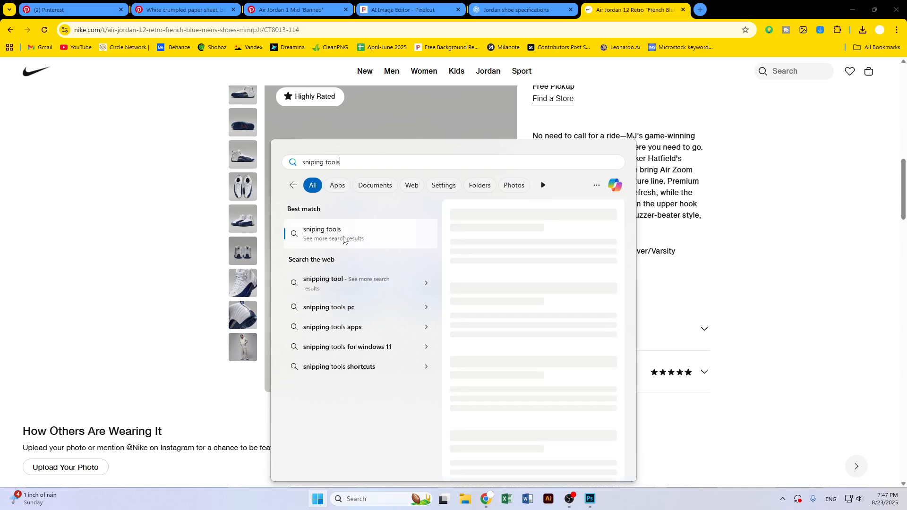
Open the web results for sniping tools, then close the Windows default-apps settings and the Edge browser
click(343, 240)
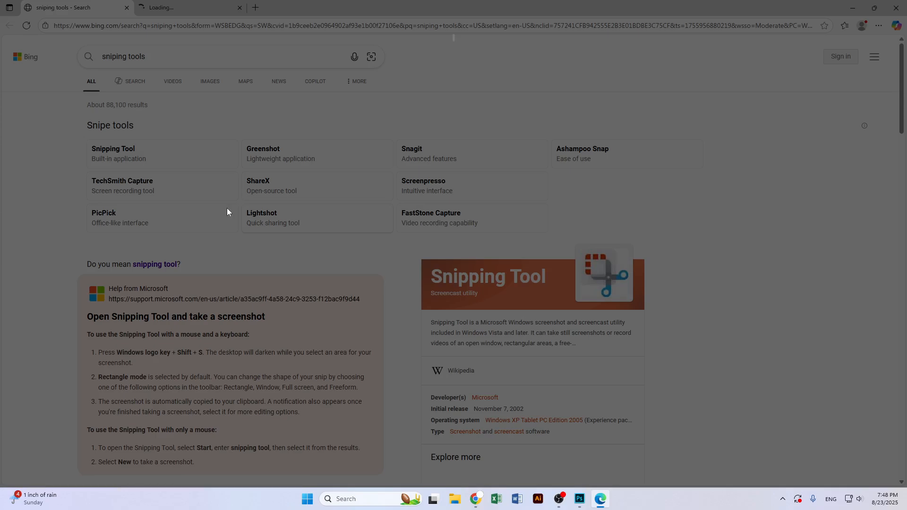
click(487, 300)
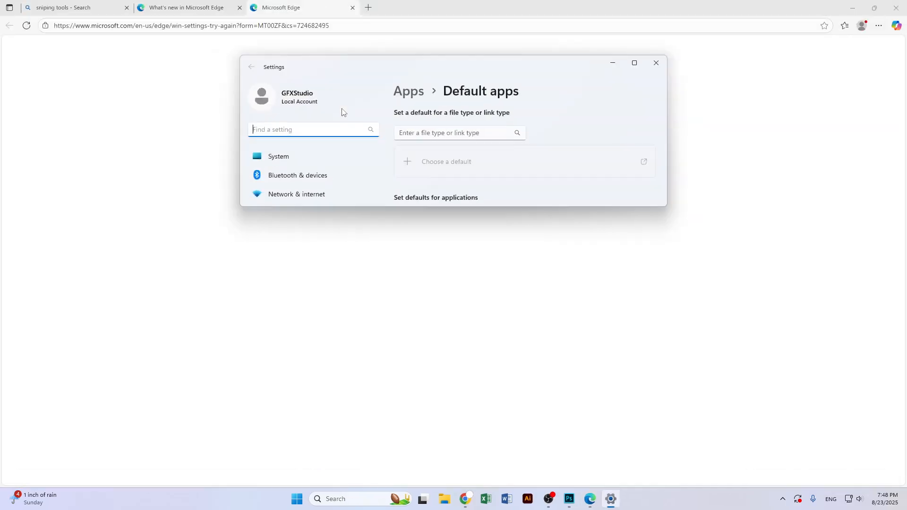
click(634, 64)
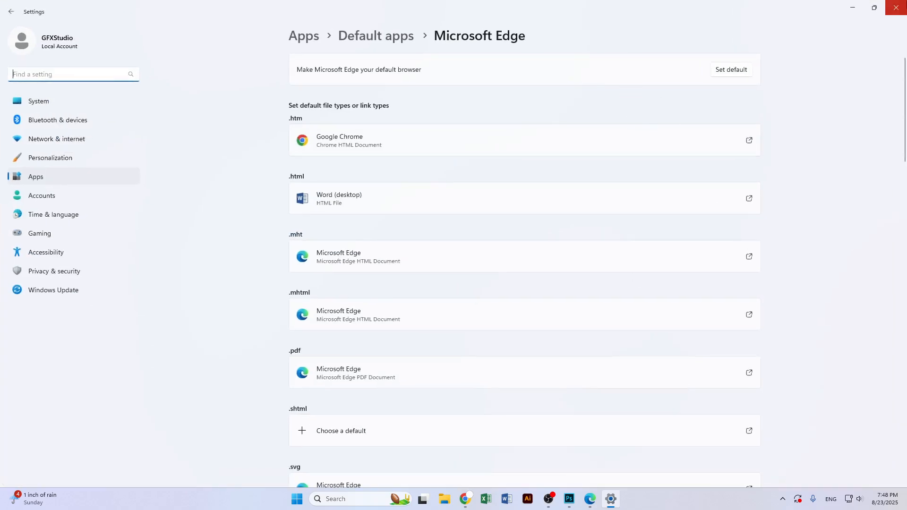
click(906, 3)
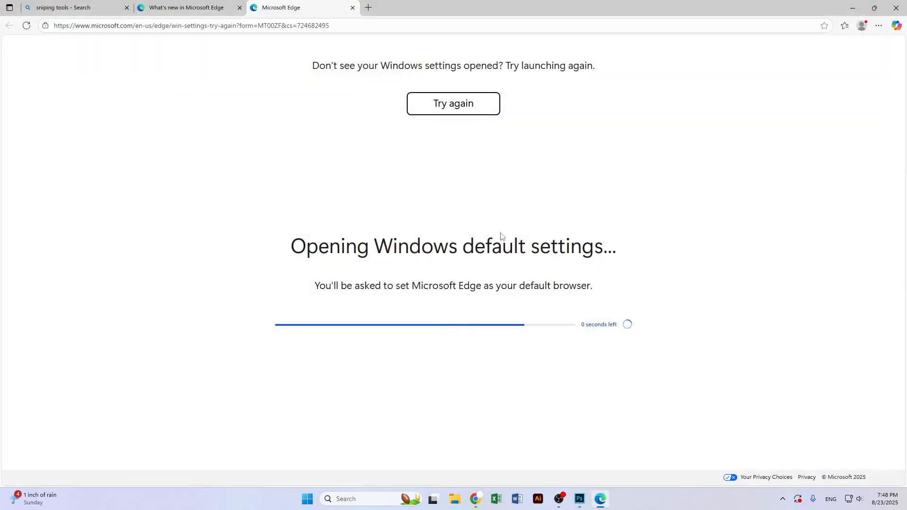
click(92, 8)
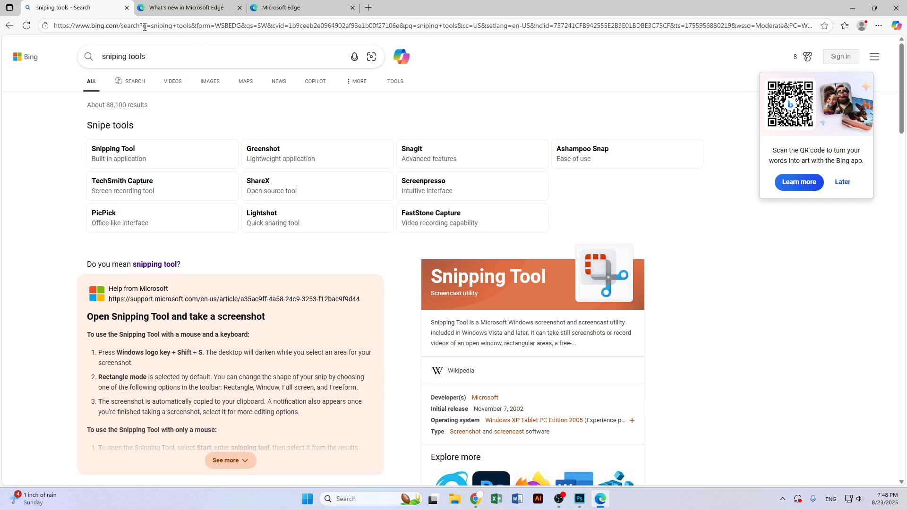
scroll(234, 293, down, 4)
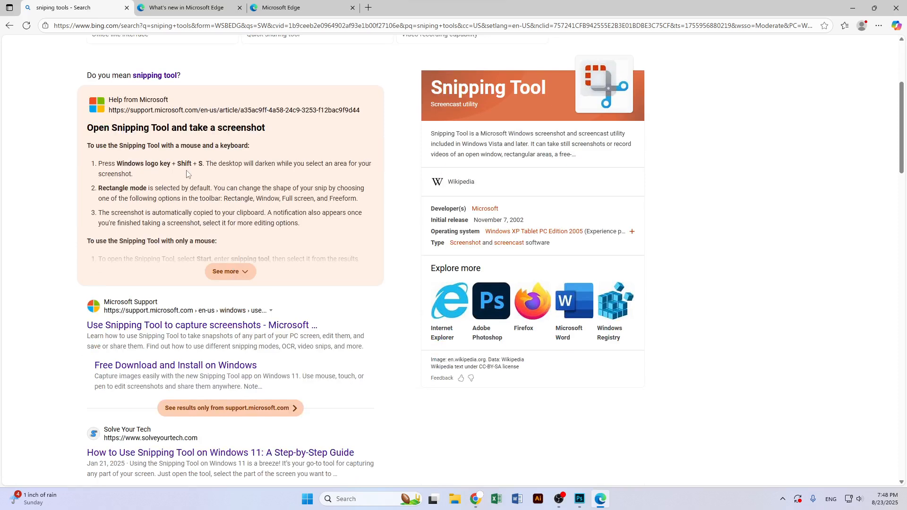
key(super+shift+s)
key(Escape)
click(902, 10)
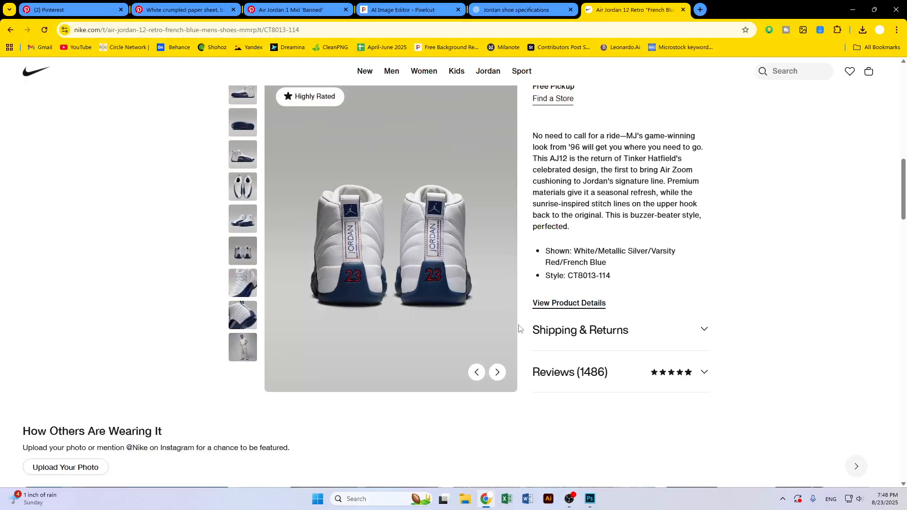
Take a rectangular screen snip of the reviews area on the Air Jordan 12 product page
key(super+shift+s)
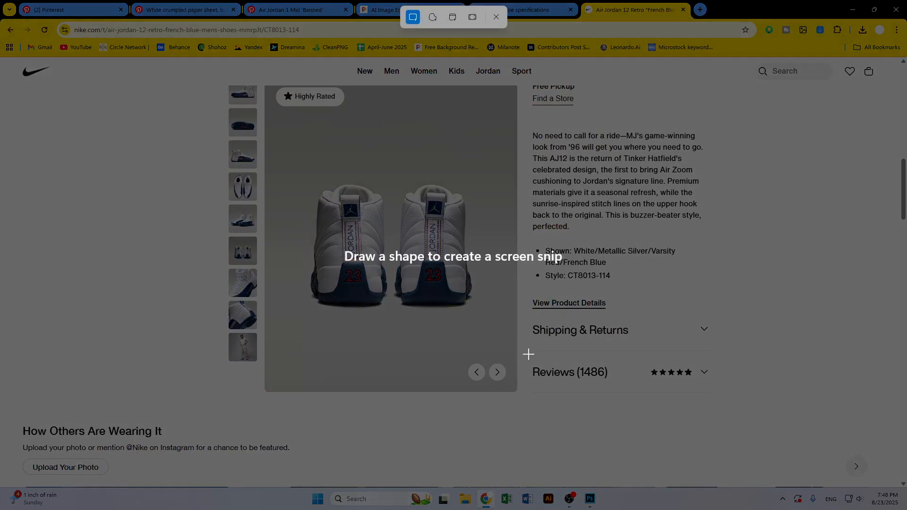
drag(524, 355, 713, 385)
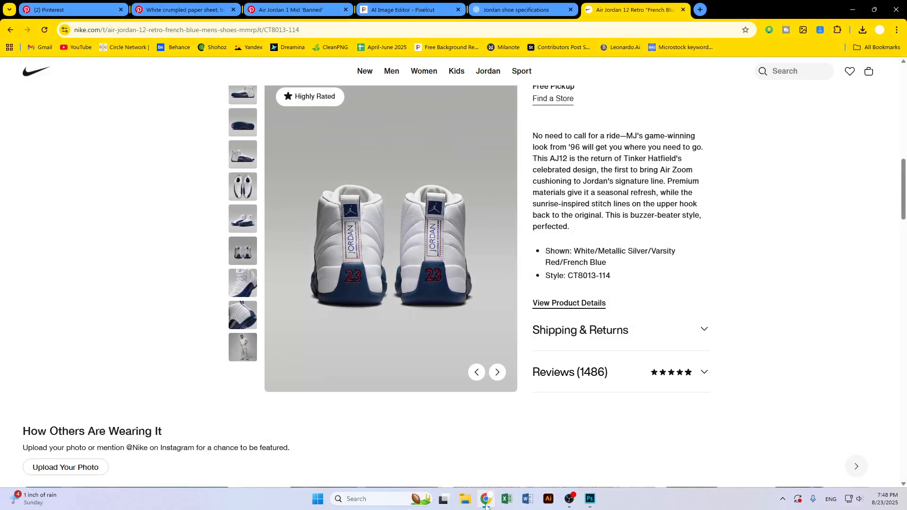
Browse the Documents, Pictures and Downloads folders in File Explorer, then return to the browser
click(471, 500)
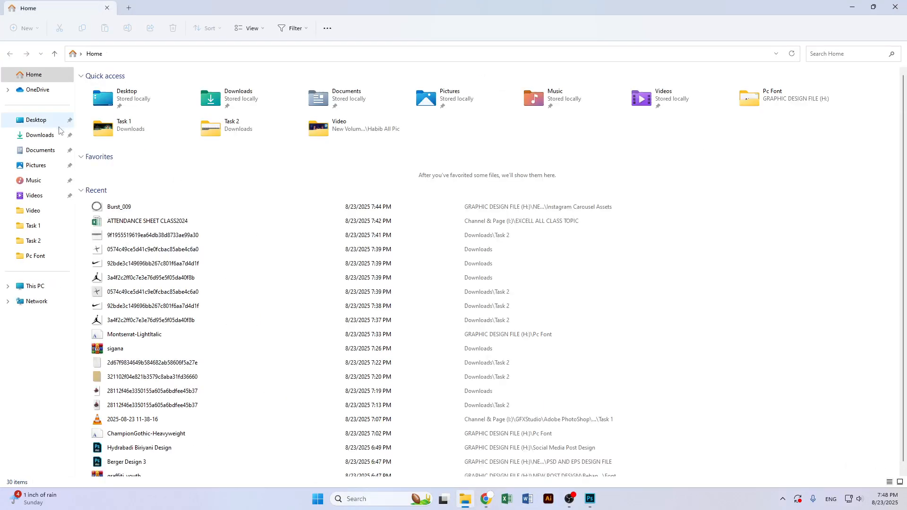
click(41, 151)
click(42, 164)
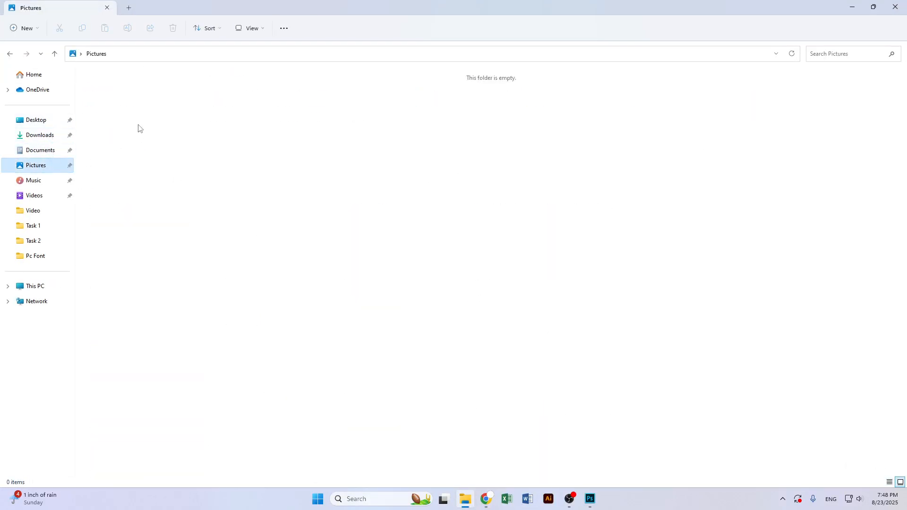
click(48, 150)
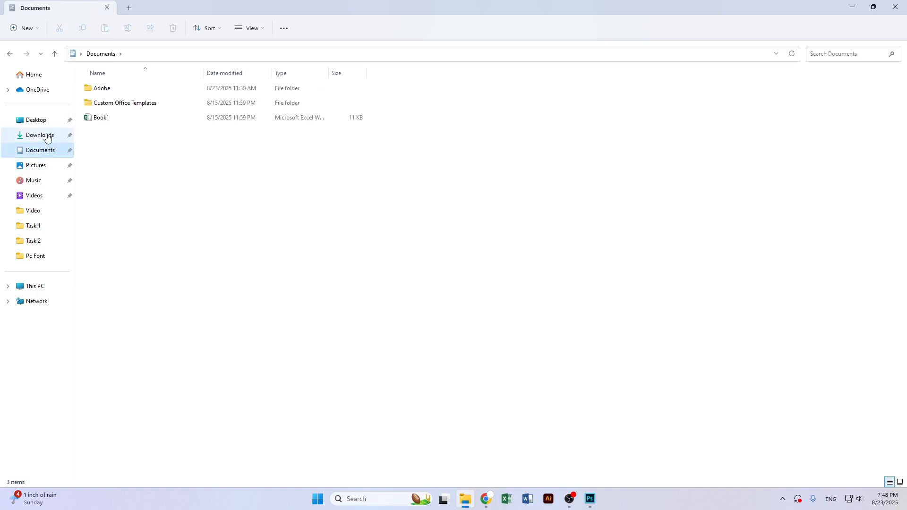
click(46, 136)
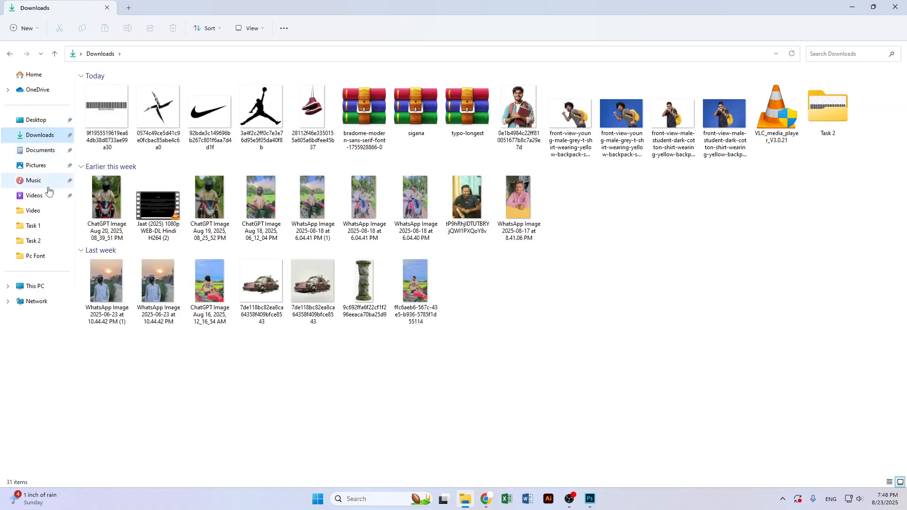
key(alt+Tab)
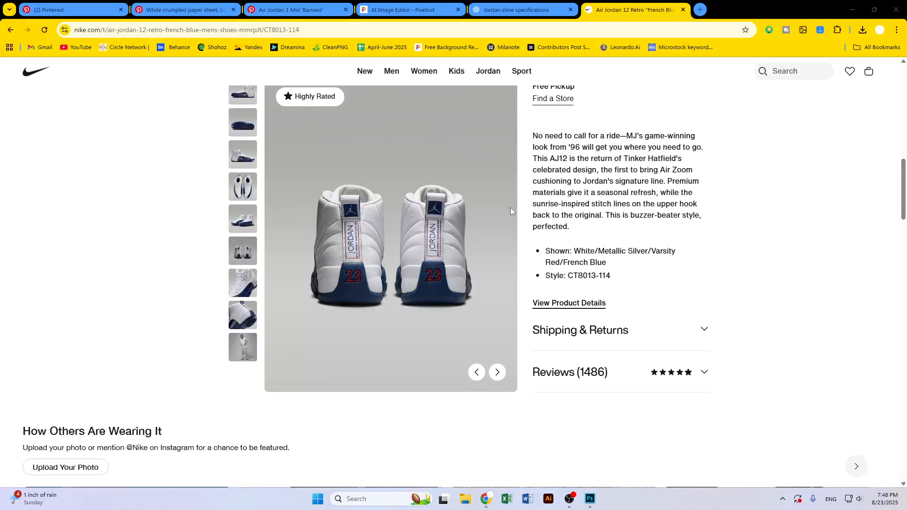
Take another rectangular screen snip of the reviews area on the product page
key(super+shift+s)
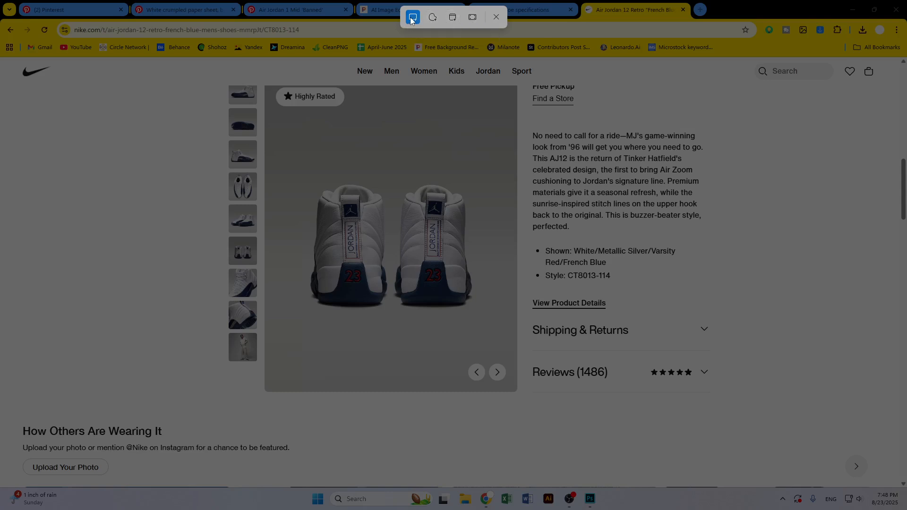
drag(526, 360, 714, 384)
key(Escape)
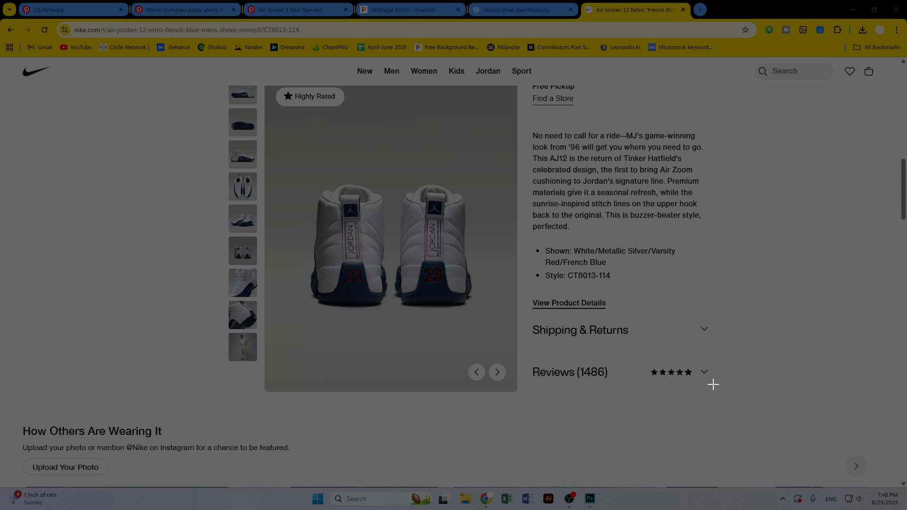
drag(528, 355, 715, 388)
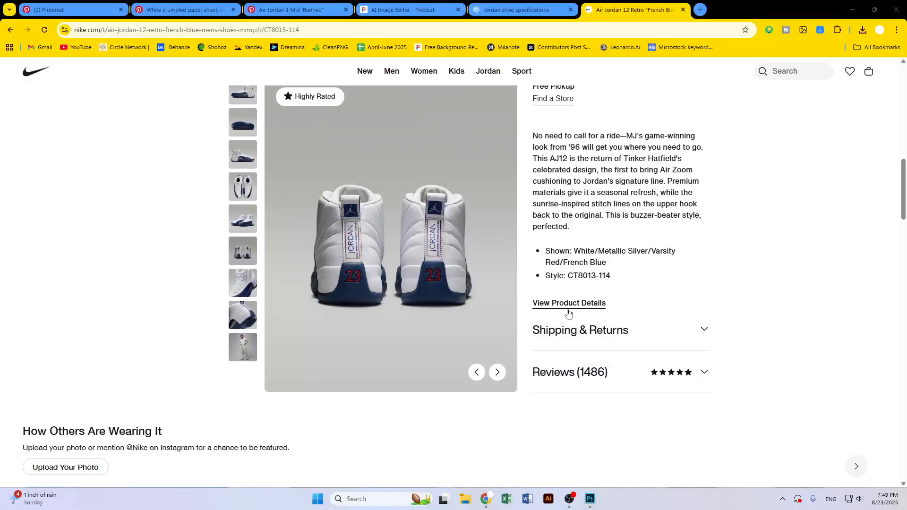
Browse the Desktop, Downloads, Documents, Pictures, Music, Videos, Task 1, Task 2 and Pc Font folders in File Explorer
click(849, 15)
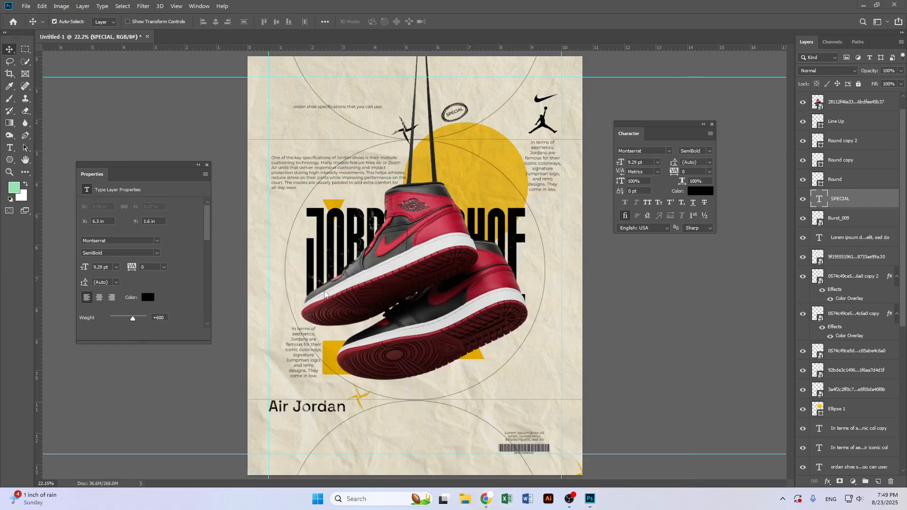
key(super+e)
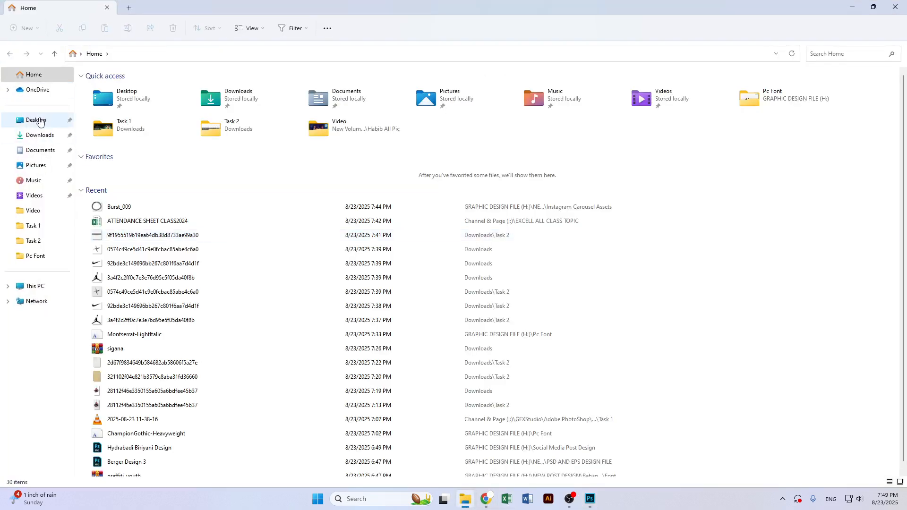
click(40, 121)
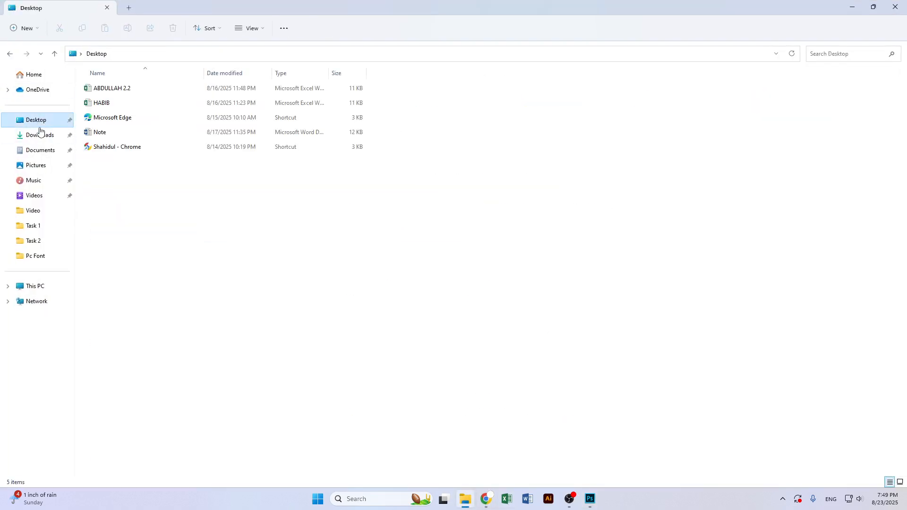
click(40, 134)
click(43, 152)
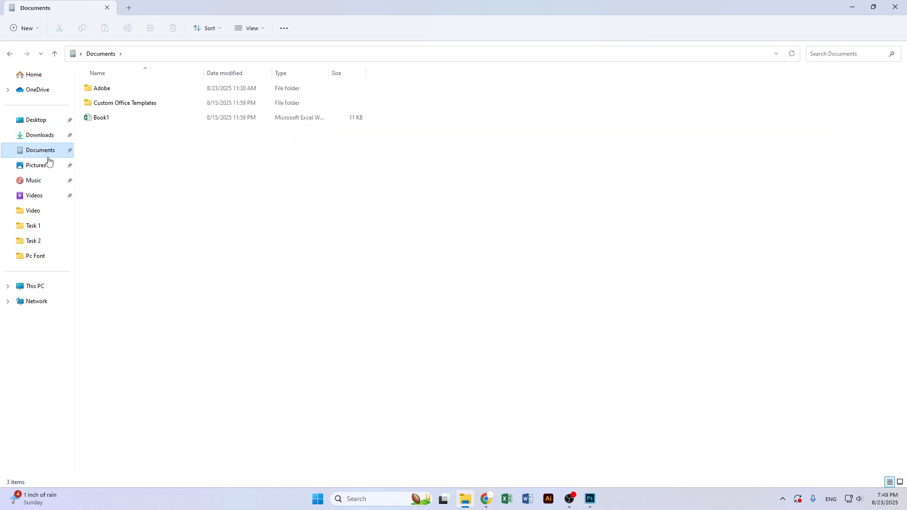
click(45, 165)
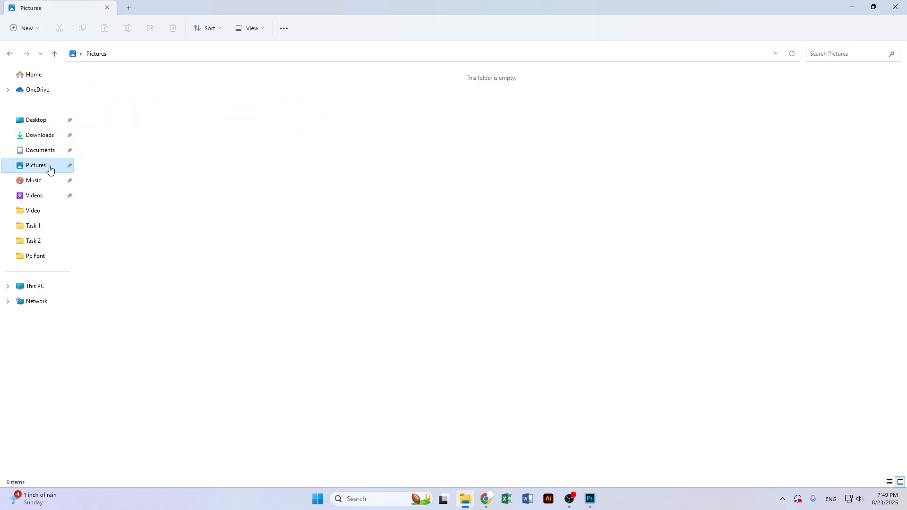
click(48, 184)
click(49, 196)
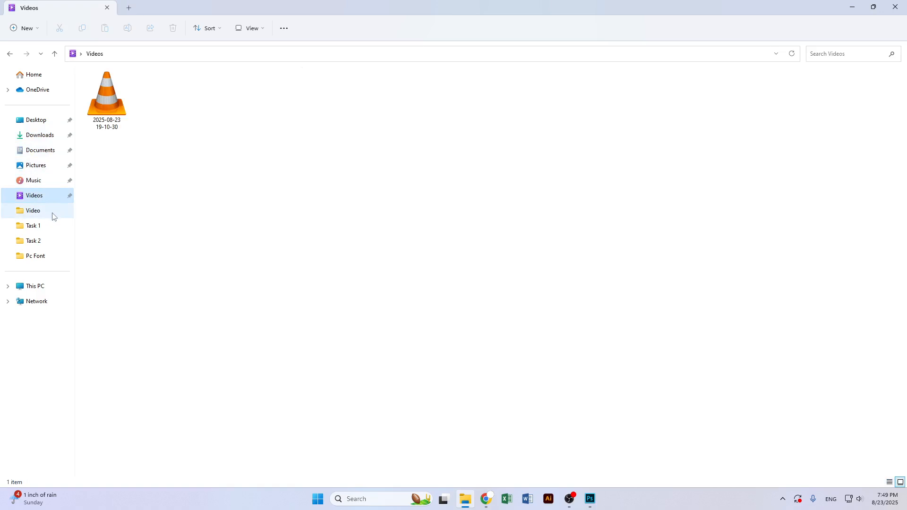
click(48, 225)
key(Return)
click(31, 242)
click(46, 260)
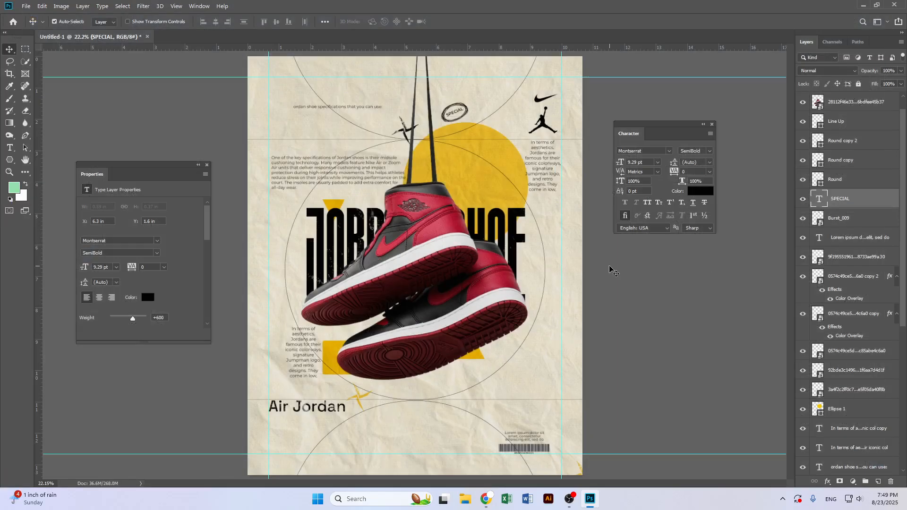
Return to the browser and scroll through the Pinterest shoe size results
click(485, 500)
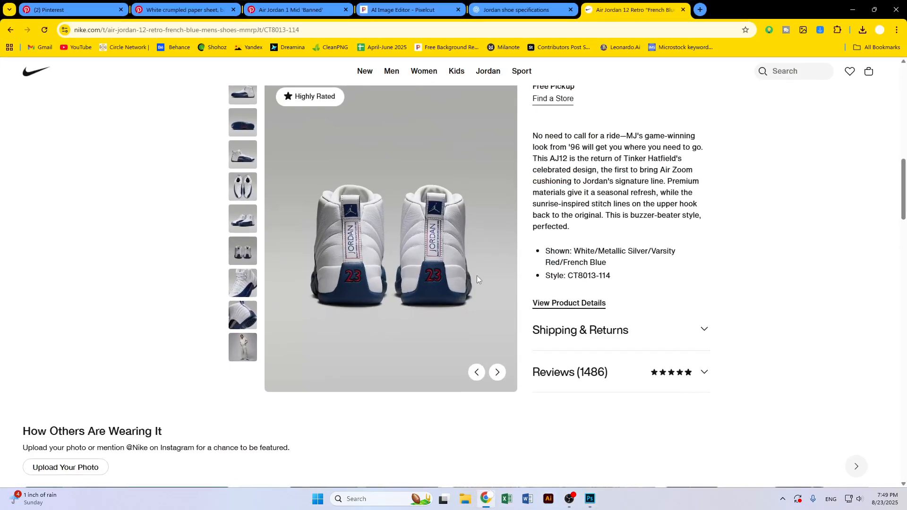
scroll(608, 316, up, 4)
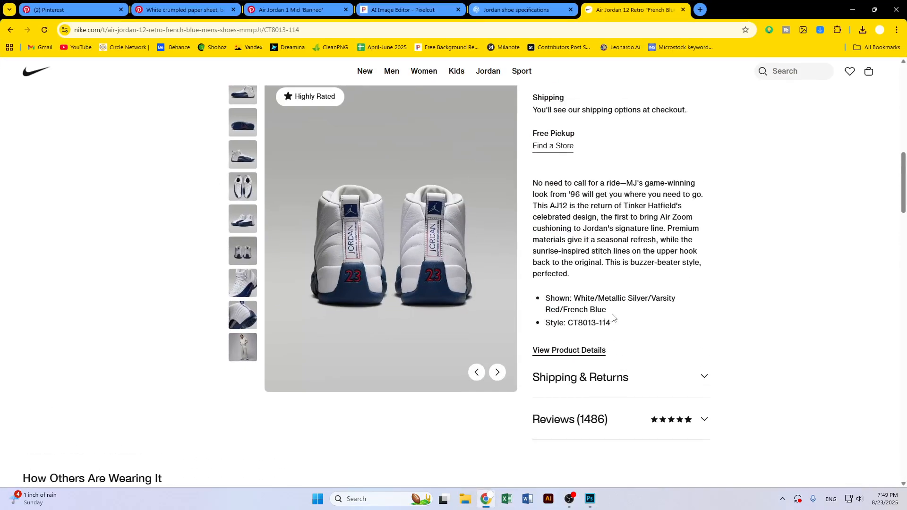
click(71, 9)
scroll(303, 325, down, 20)
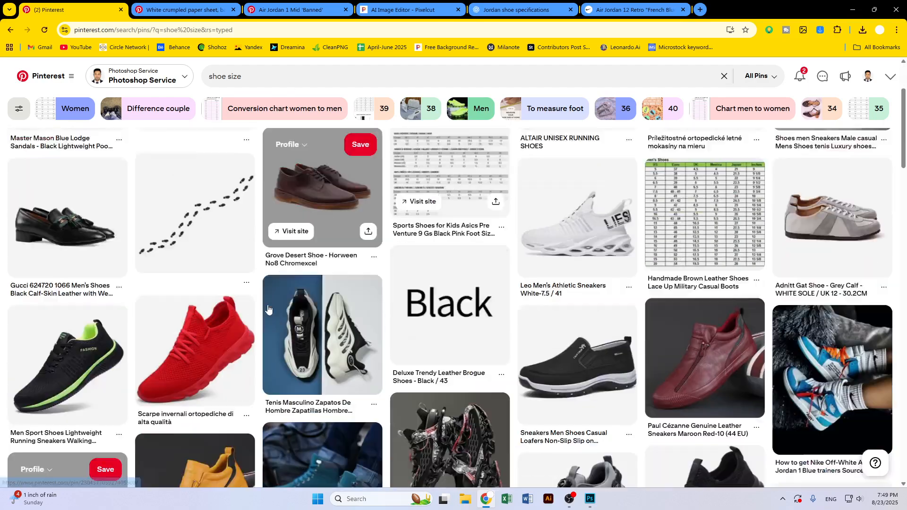
scroll(303, 325, down, 10)
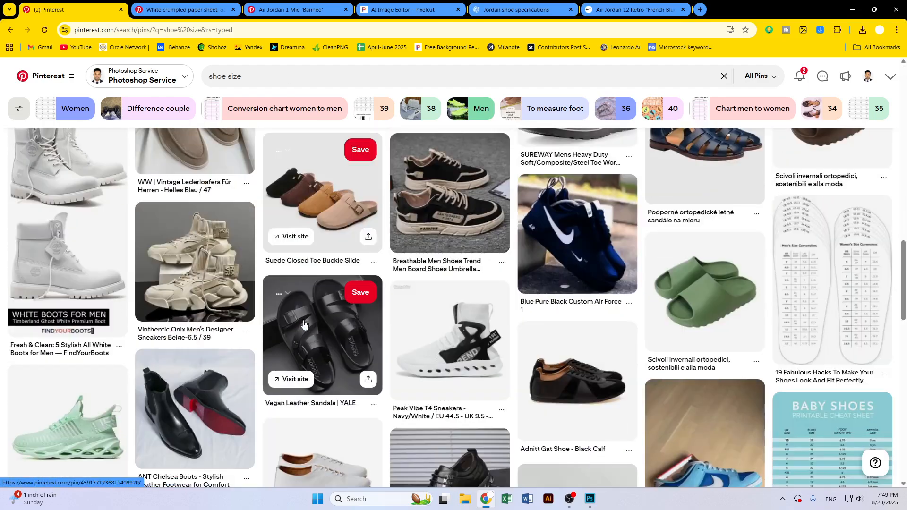
Search Pinterest for shoe size chart and scroll through the results
click(266, 74)
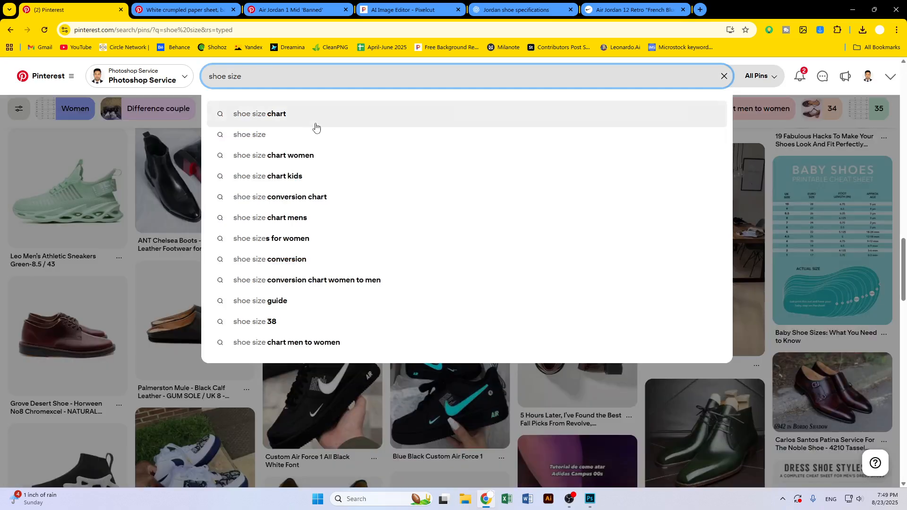
click(314, 116)
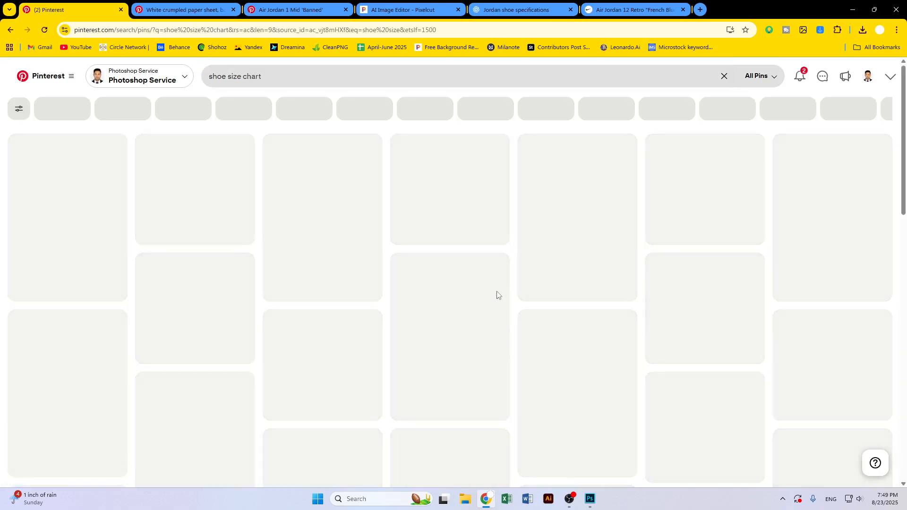
scroll(487, 330, down, 8)
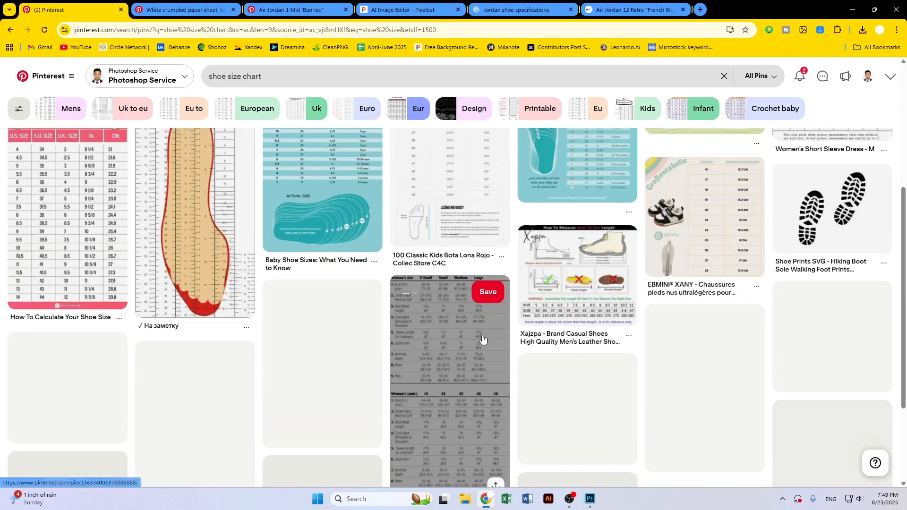
Scroll further through the shoe size chart results, then open the Little Penguins size chart pin and browse its related pins
scroll(483, 338, down, 9)
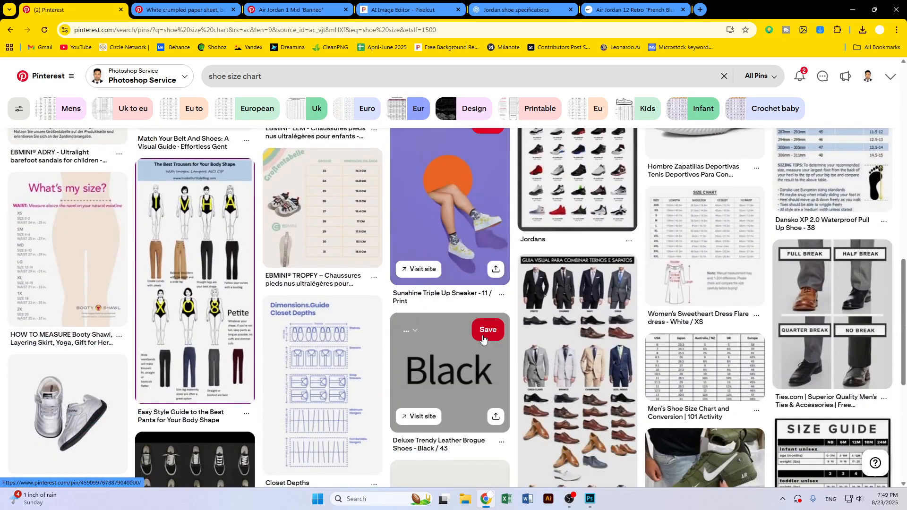
scroll(483, 338, down, 10)
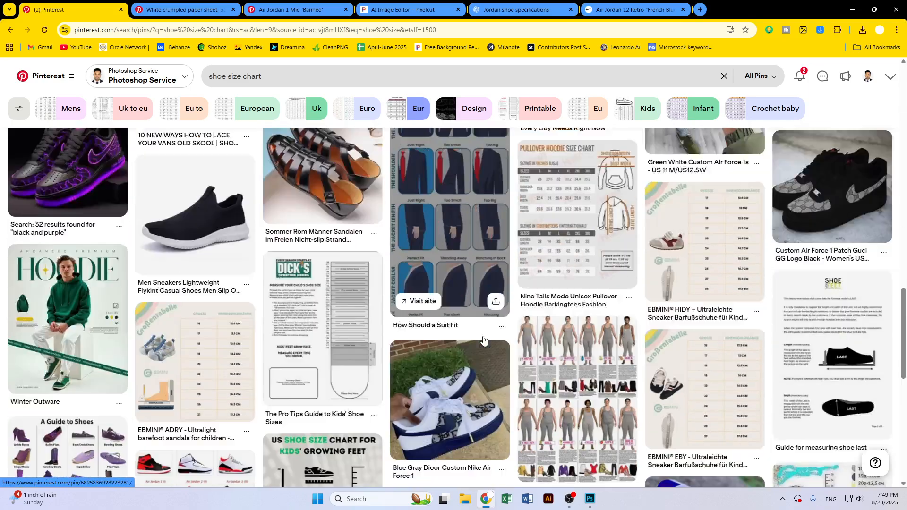
scroll(484, 339, down, 10)
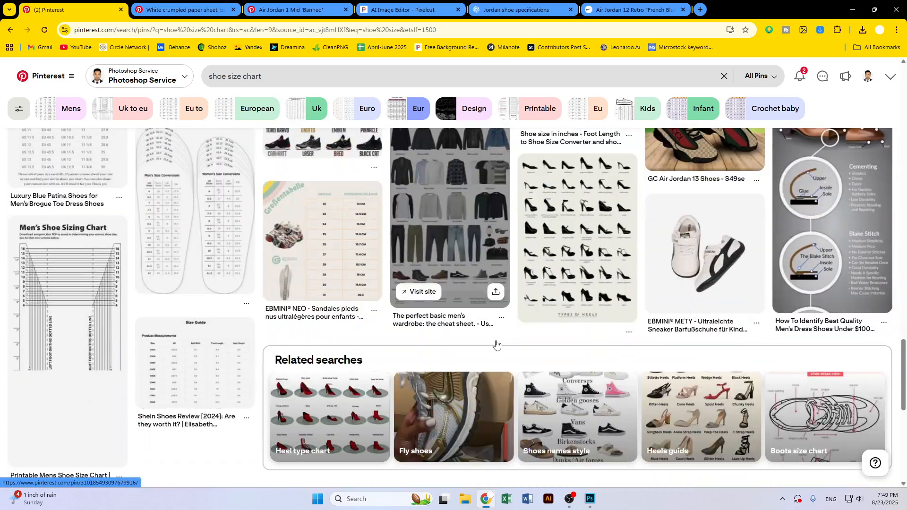
scroll(498, 345, down, 10)
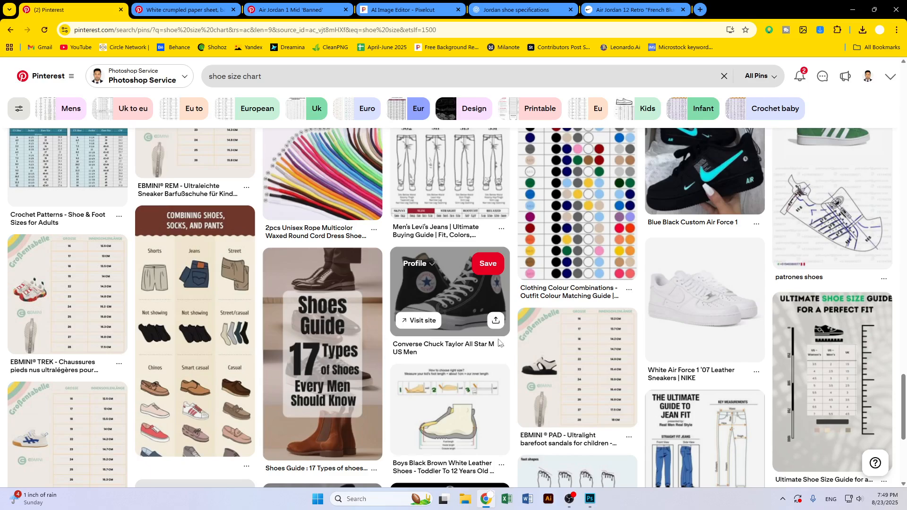
scroll(534, 355, down, 4)
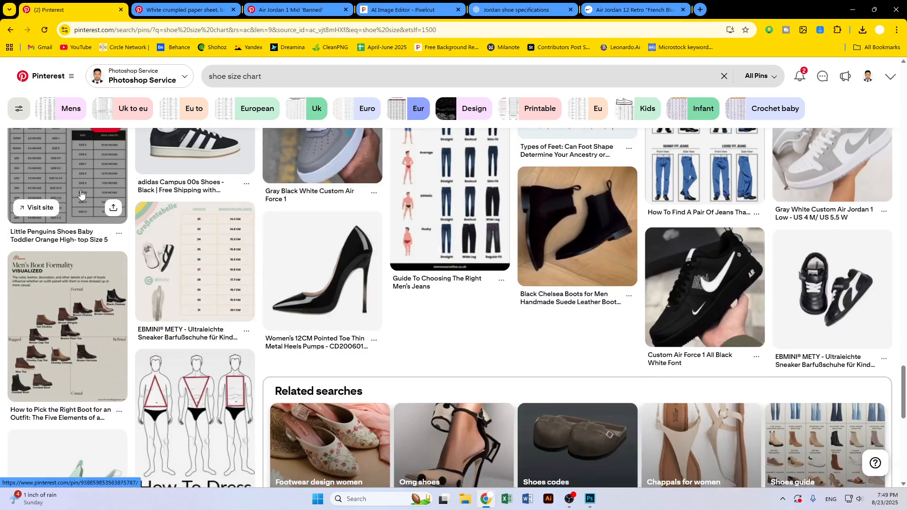
click(80, 192)
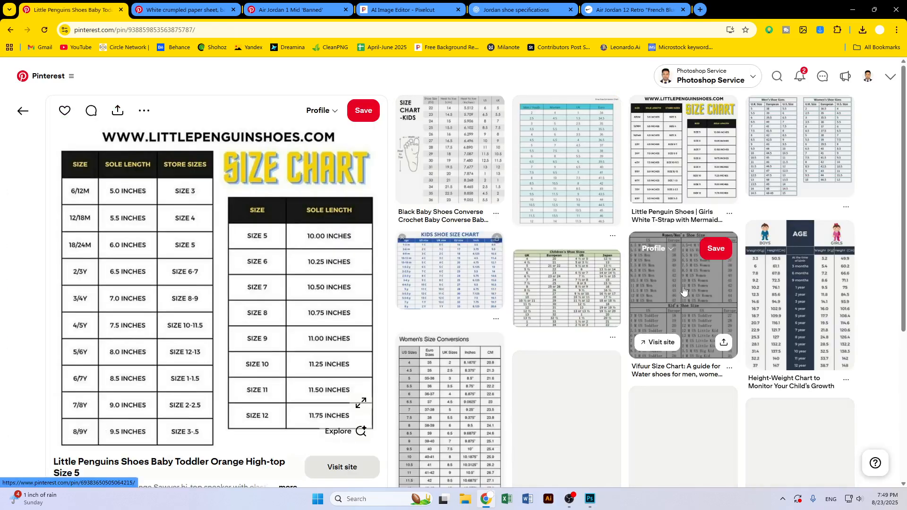
scroll(691, 303, down, 3)
scroll(691, 303, down, 4)
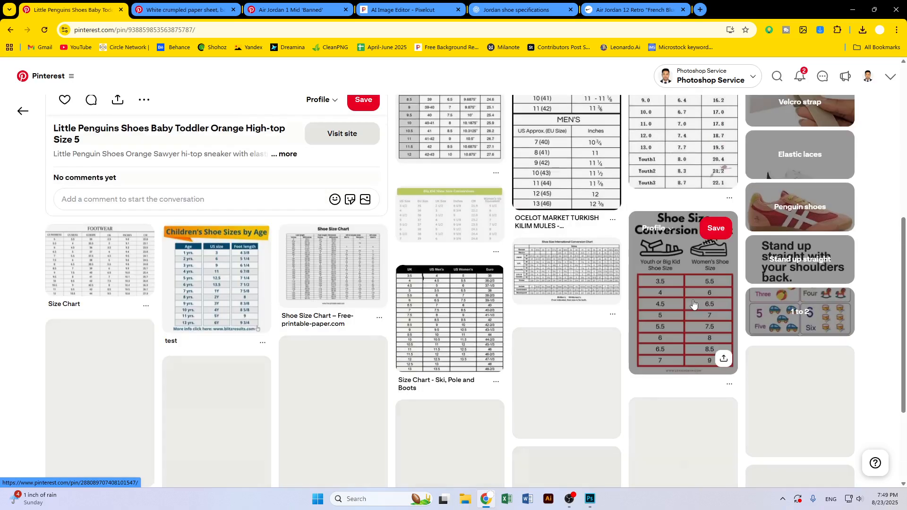
scroll(688, 304, down, 3)
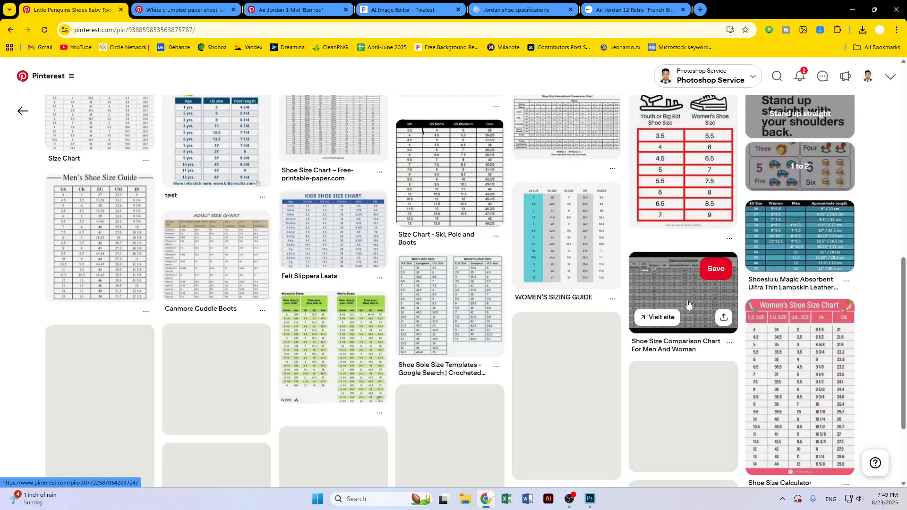
scroll(688, 304, down, 4)
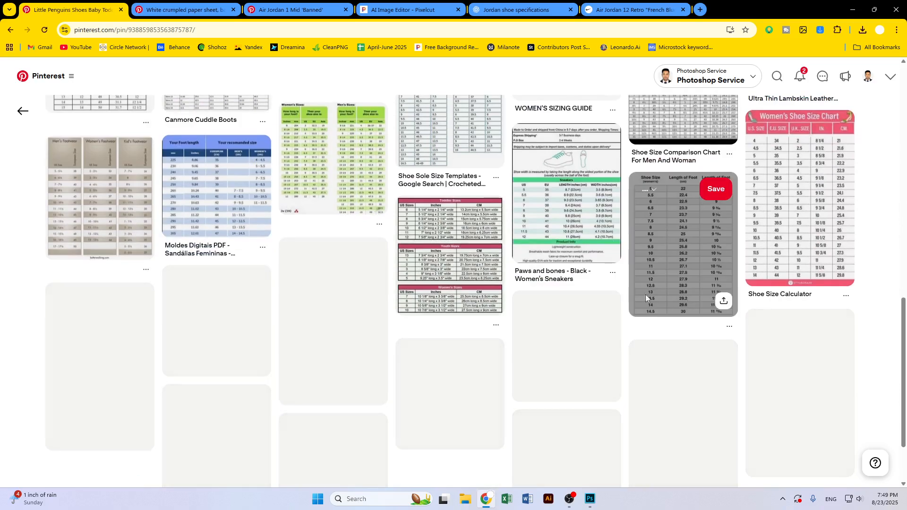
scroll(574, 283, down, 5)
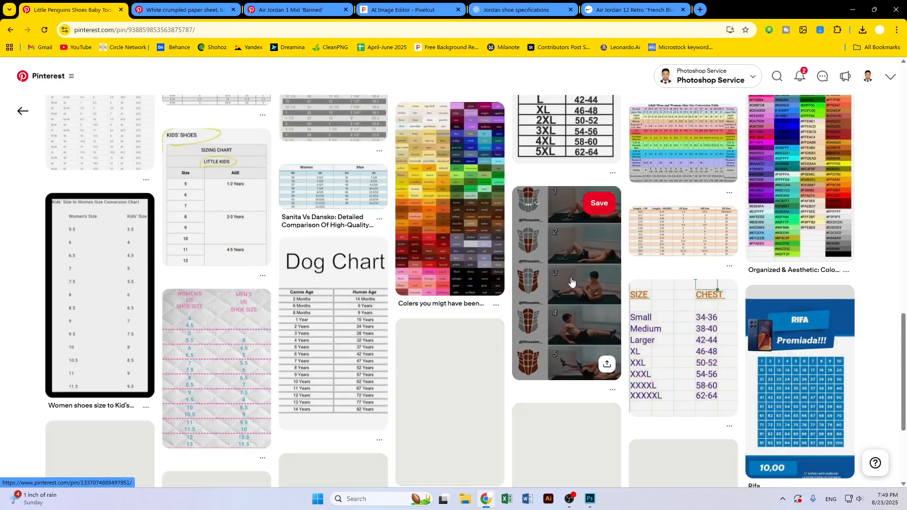
scroll(562, 288, down, 4)
scroll(552, 295, down, 4)
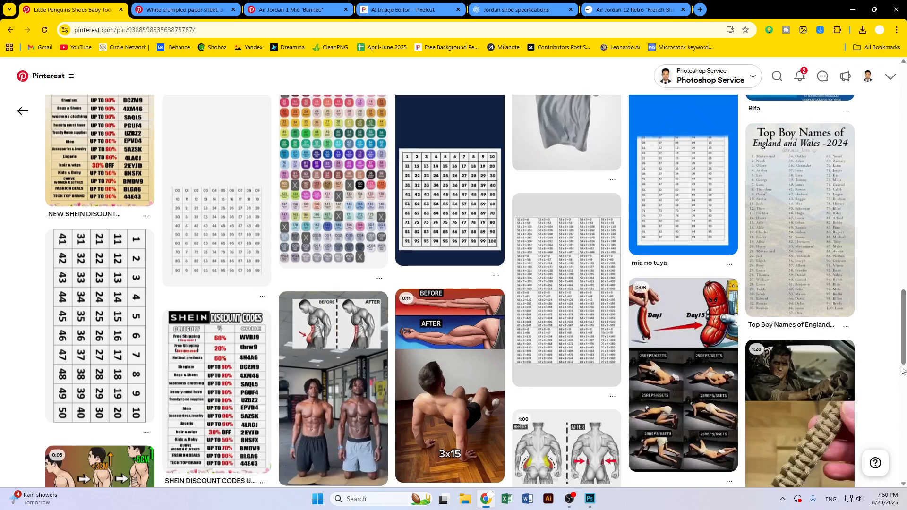
scroll(903, 374, down, 8)
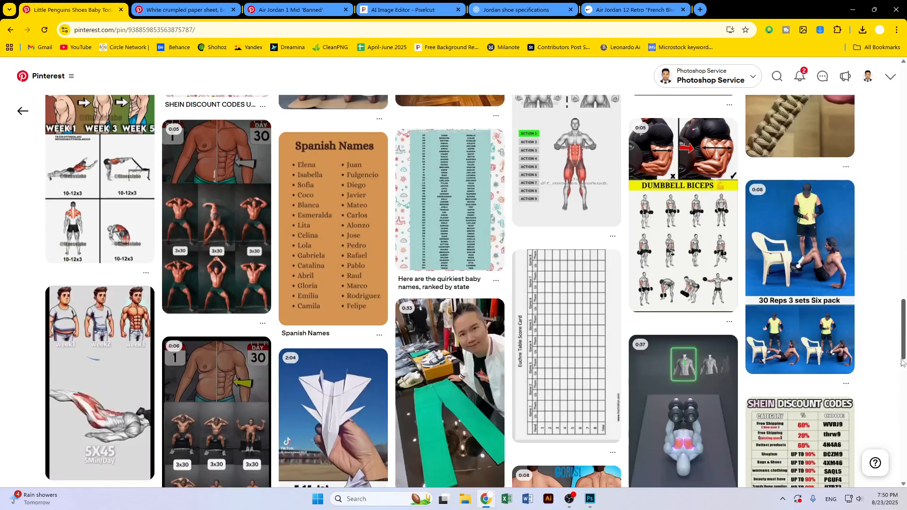
scroll(388, 351, down, 10)
scroll(389, 351, down, 12)
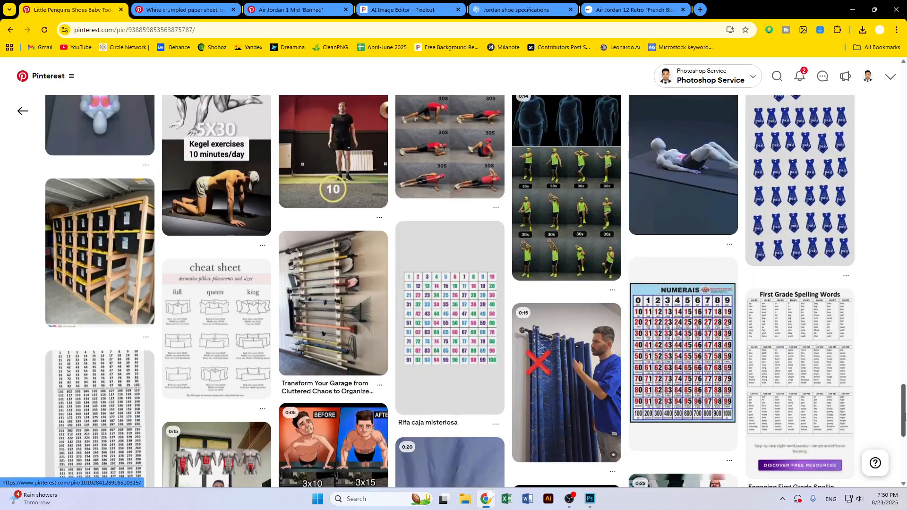
Open the First Grade Spelling Words pin, scroll its related pins, and return to the shoe size chart results
click(834, 381)
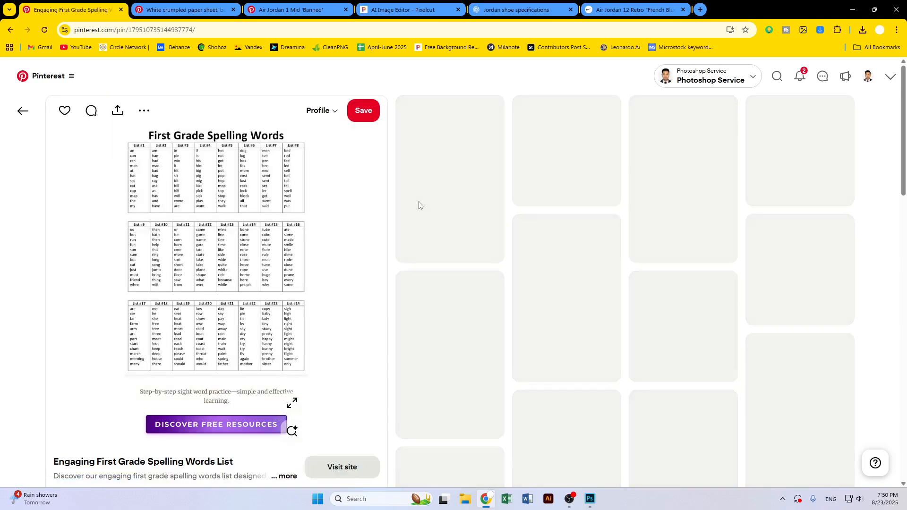
scroll(689, 302, down, 8)
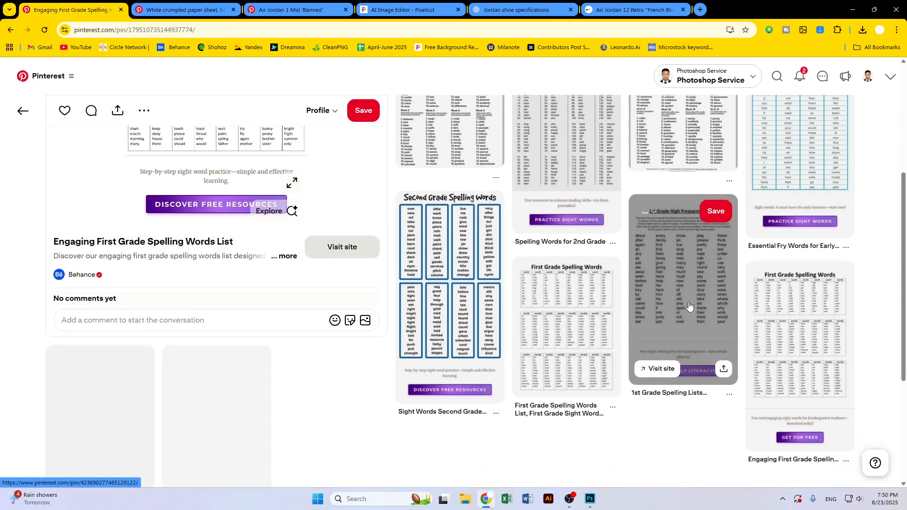
scroll(690, 302, down, 3)
scroll(689, 307, down, 4)
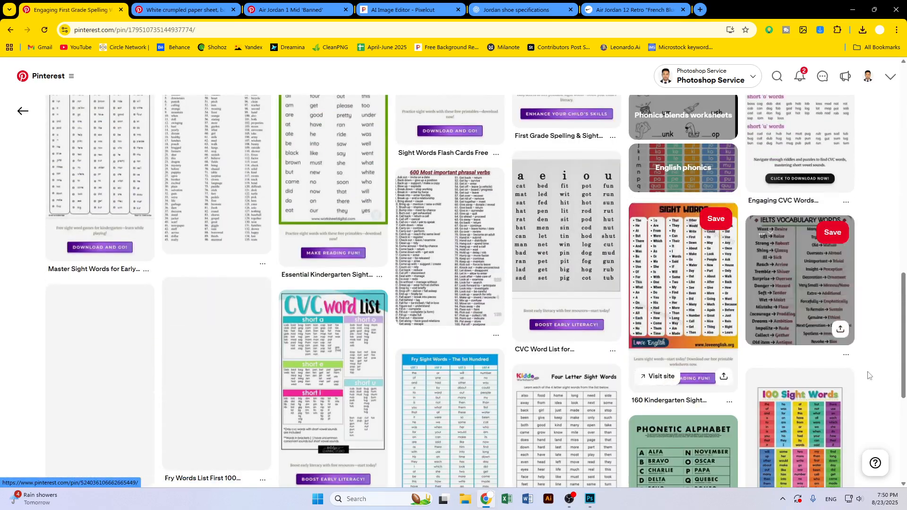
drag(905, 331, 905, 137)
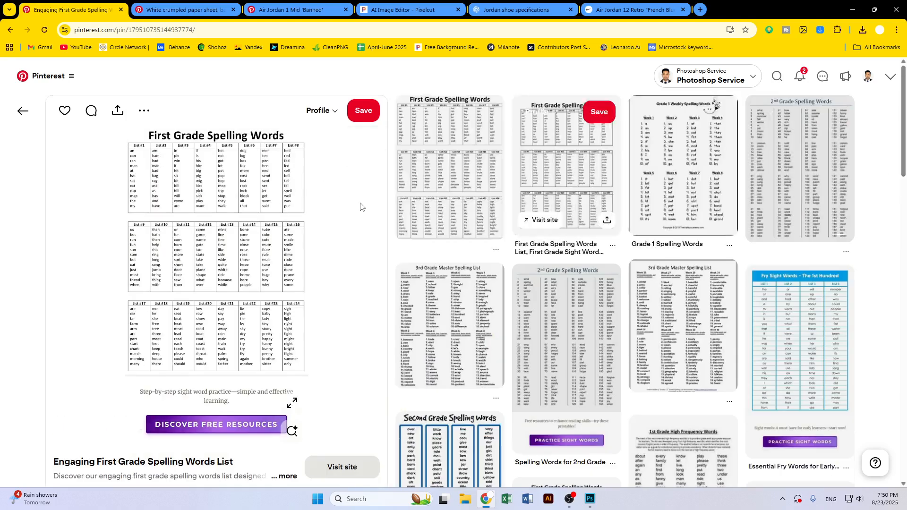
click(16, 31)
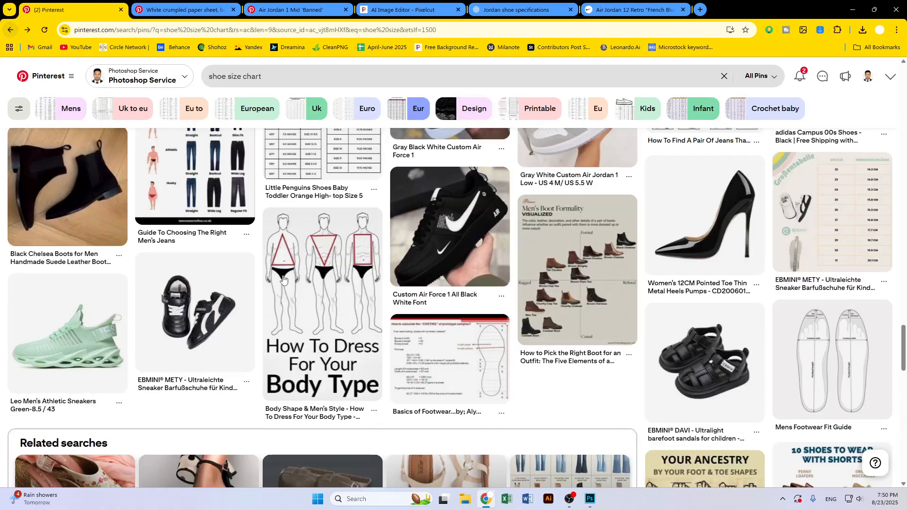
scroll(301, 303, up, 13)
scroll(258, 273, up, 5)
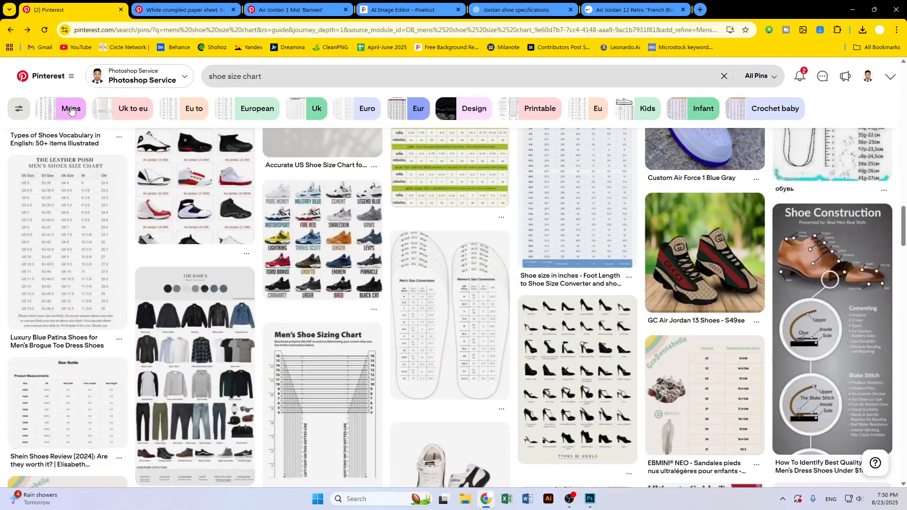
Refine the search to mens shoe size chart, open the Men's Shoe Sizing Chart pin, and copy its image
click(71, 108)
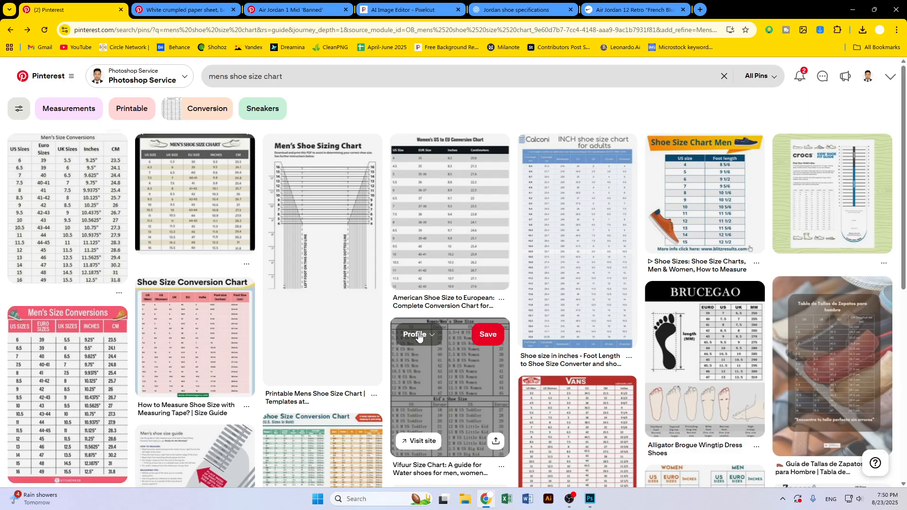
scroll(420, 338, down, 3)
scroll(421, 338, down, 4)
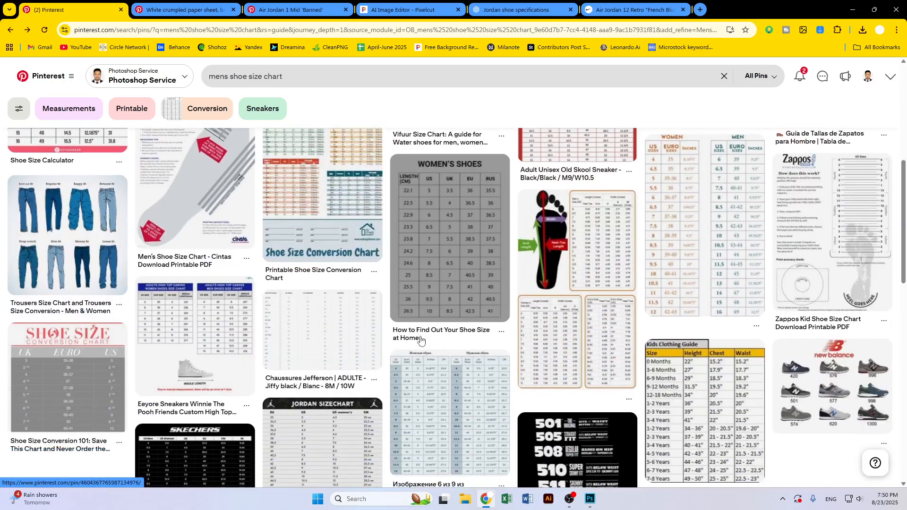
scroll(421, 338, up, 7)
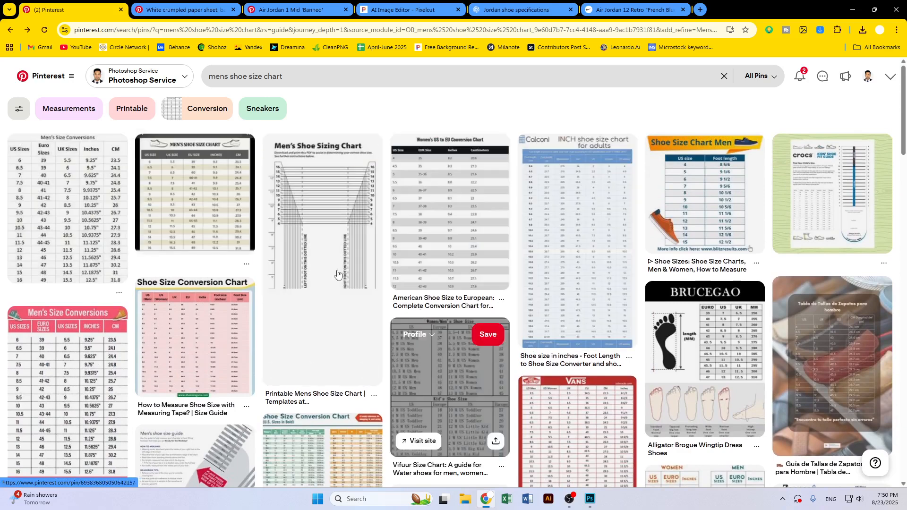
click(331, 234)
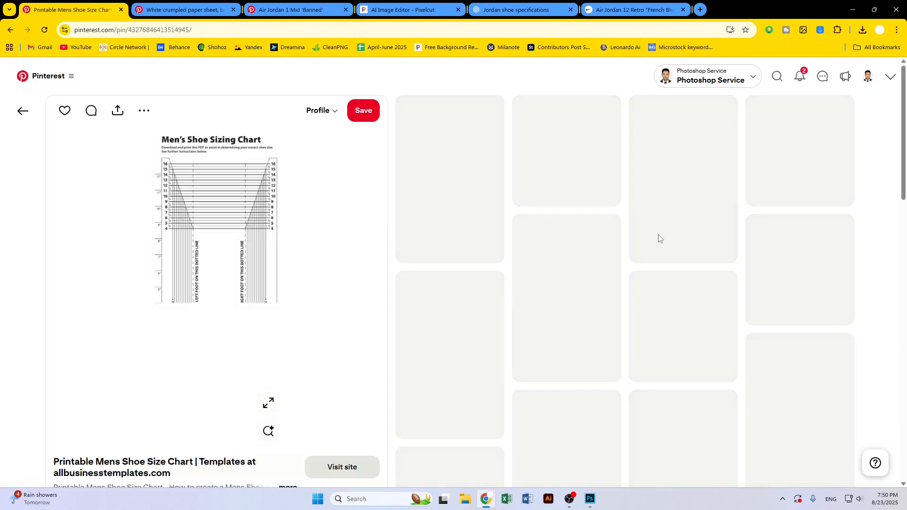
scroll(318, 258, down, 10)
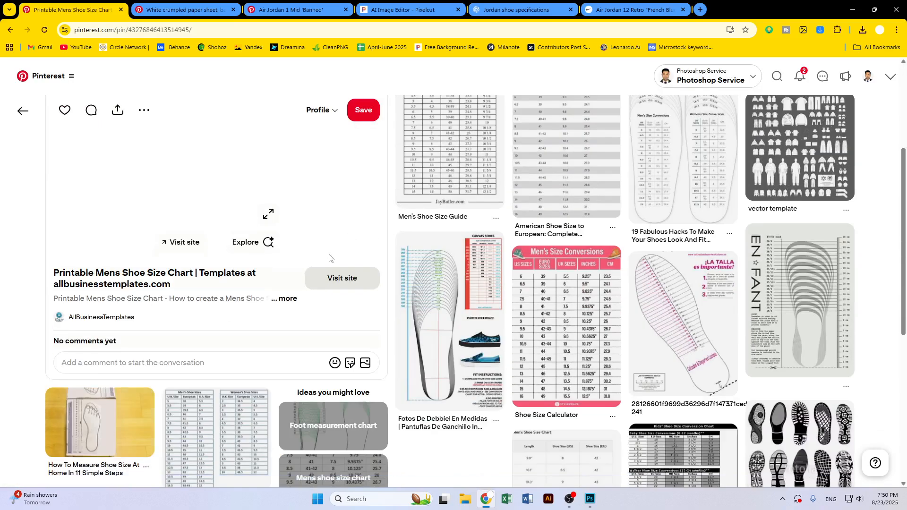
scroll(332, 261, down, 5)
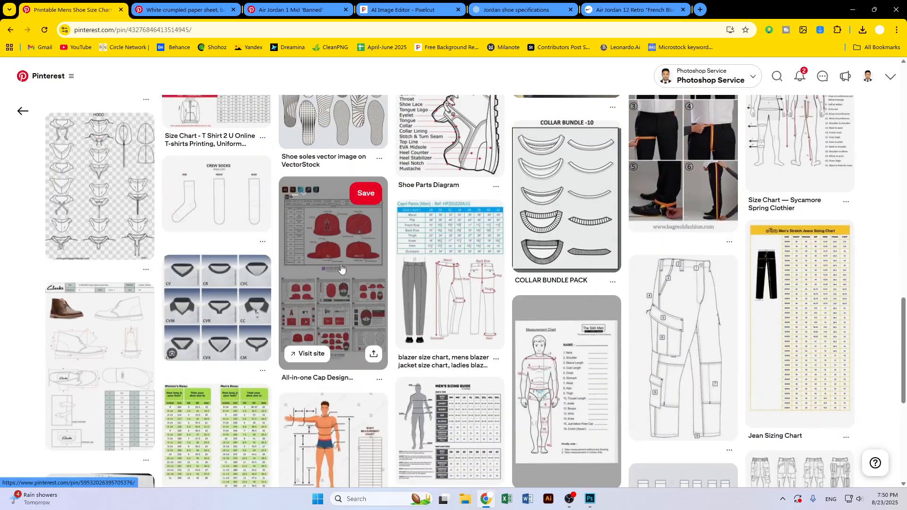
scroll(340, 269, up, 15)
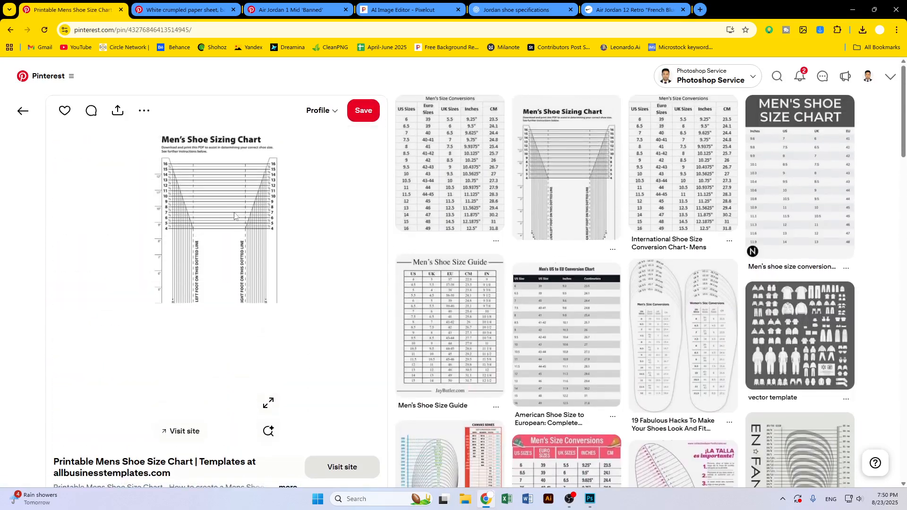
right_click(235, 216)
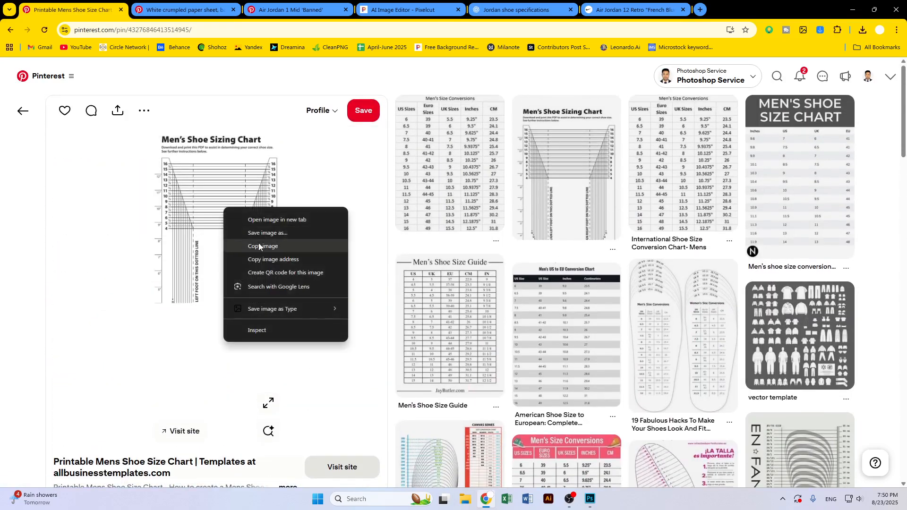
click(259, 243)
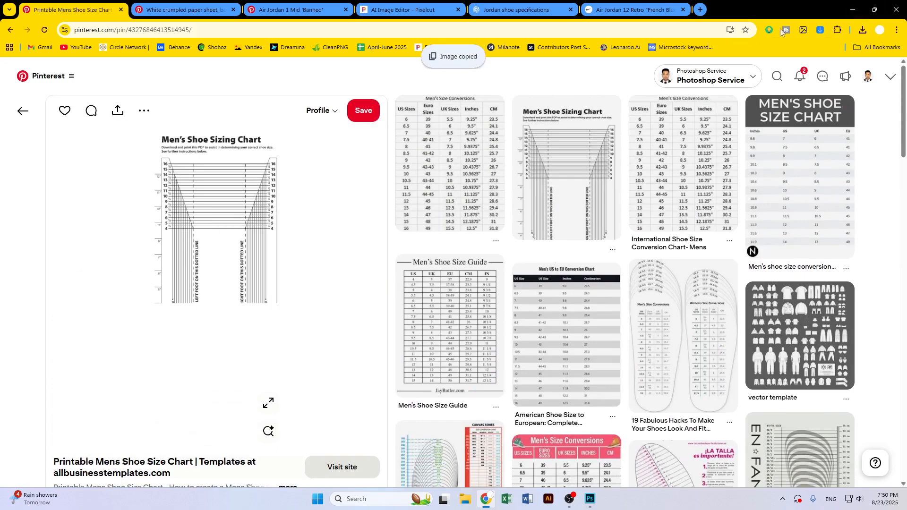
Switch to Photoshop, paste the copied sizing chart into the poster as a new layer, and set its blend mode to Multiply
click(854, 9)
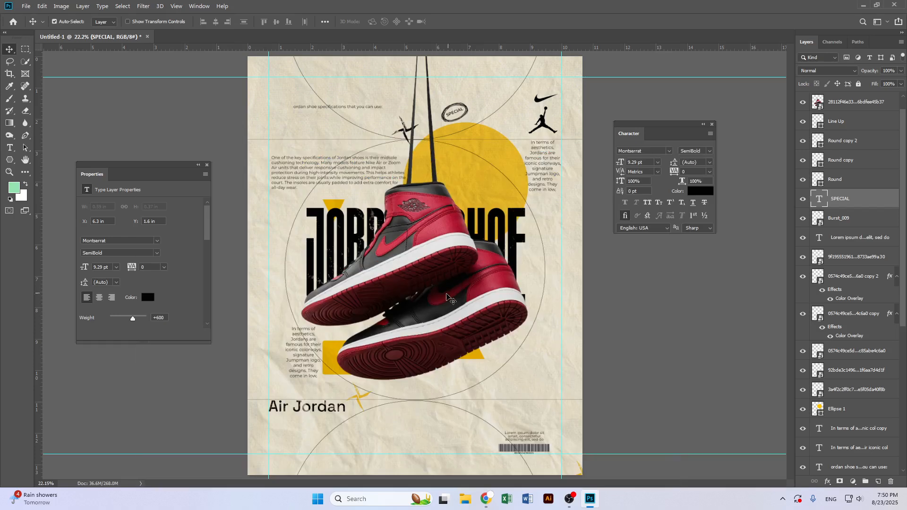
key(ctrl+v)
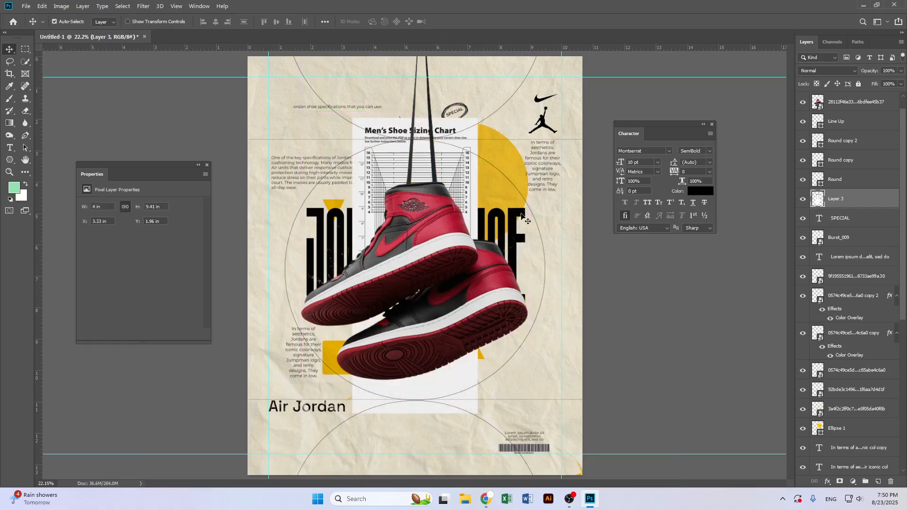
click(829, 70)
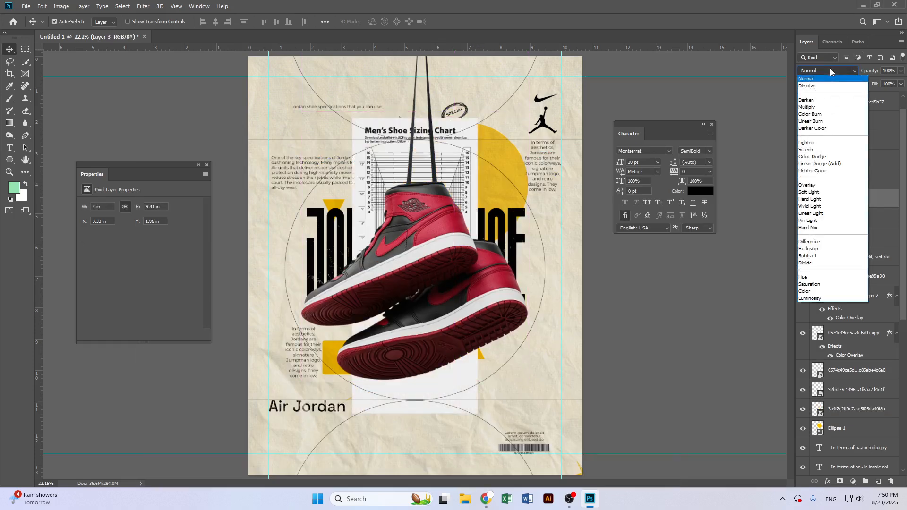
click(826, 108)
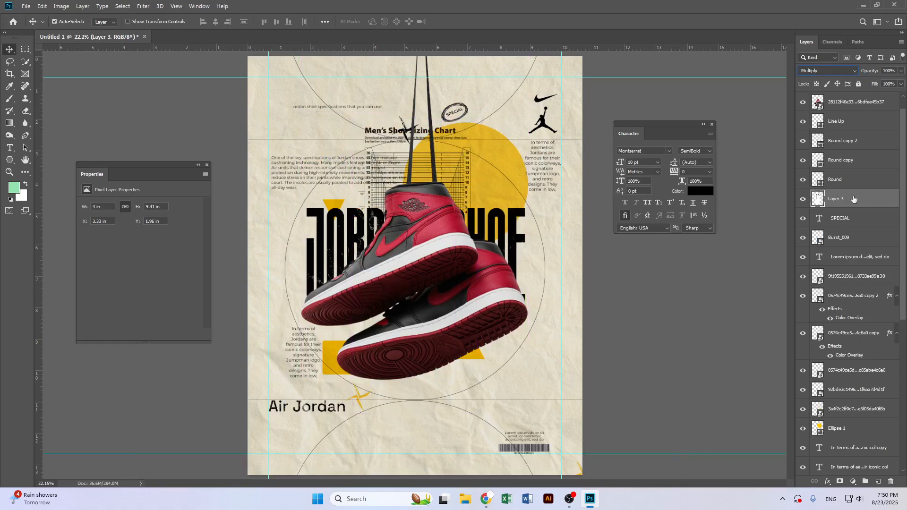
right_click(842, 208)
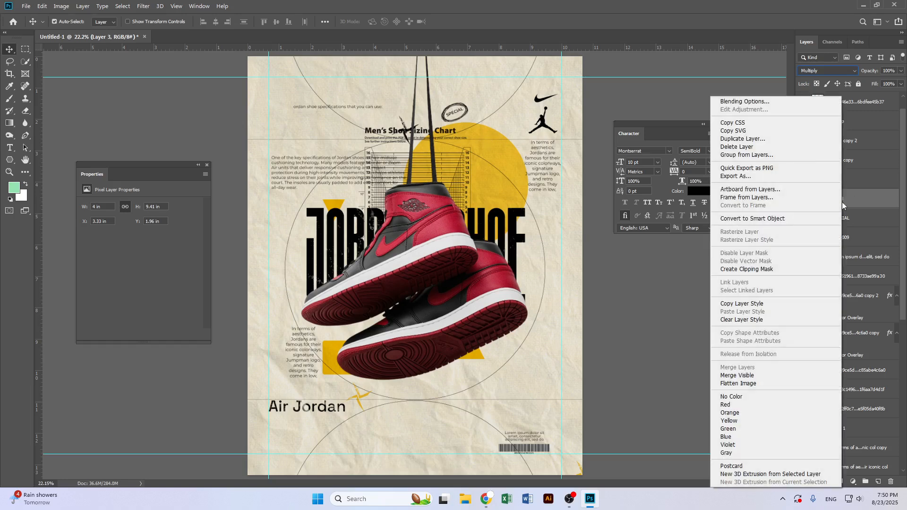
click(871, 205)
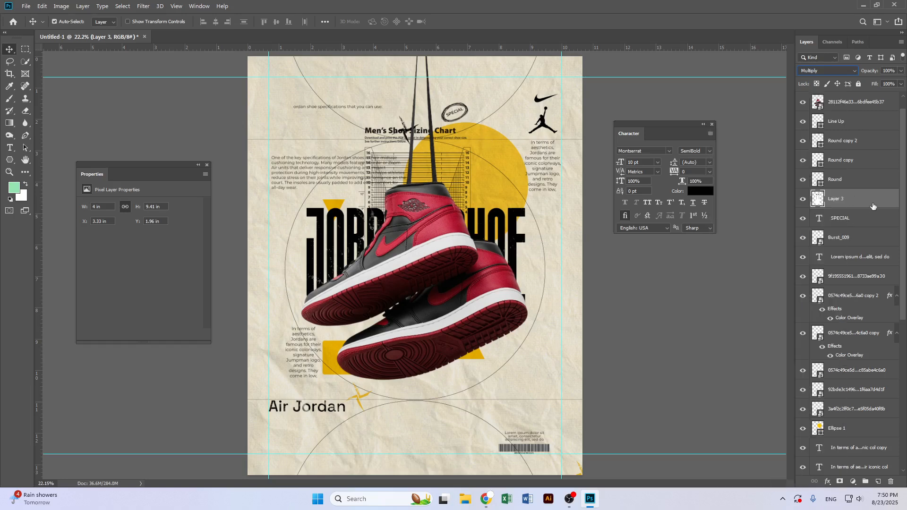
Scale the pasted sizing chart down and place it in the lower-right area above the barcode, nudging it slightly left
click(43, 6)
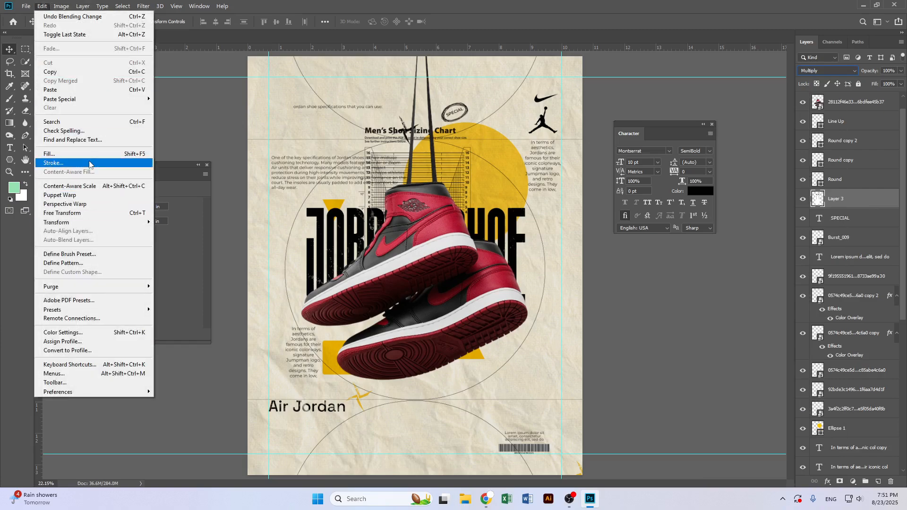
mouse_move(60, 7)
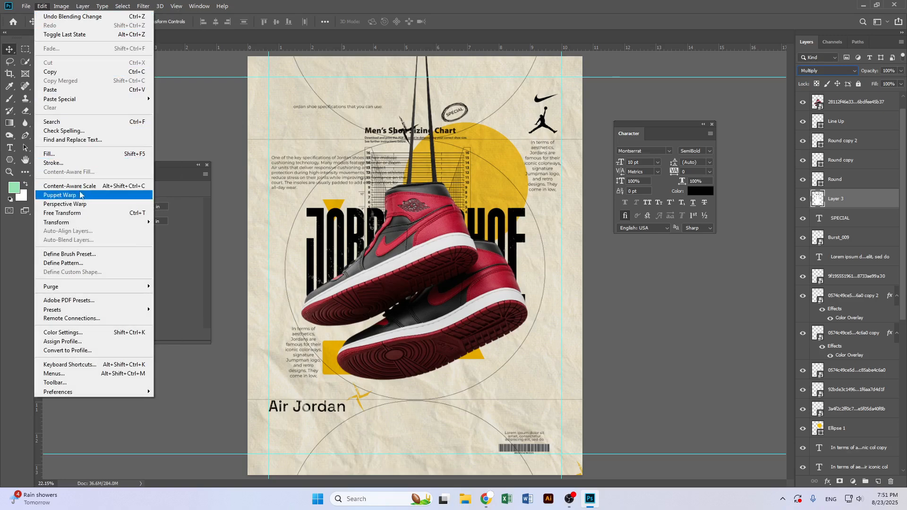
mouse_move(84, 223)
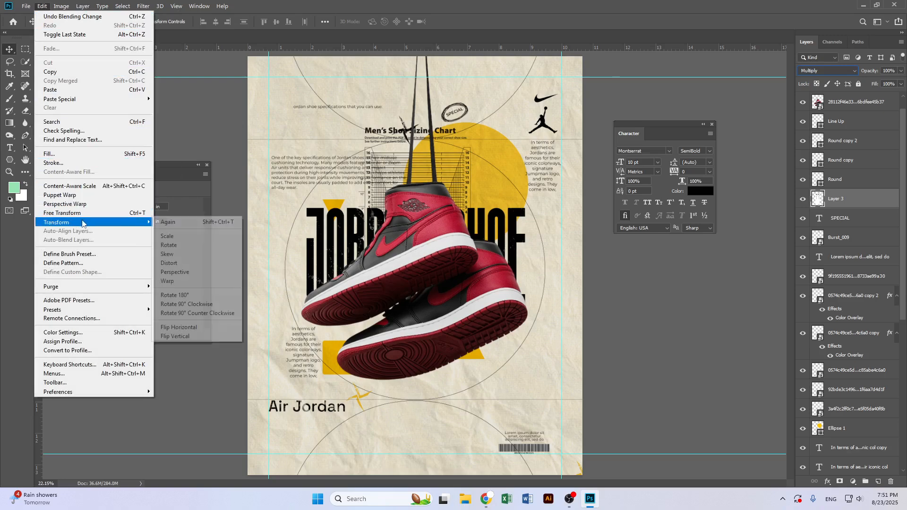
click(168, 222)
drag(448, 164, 550, 347)
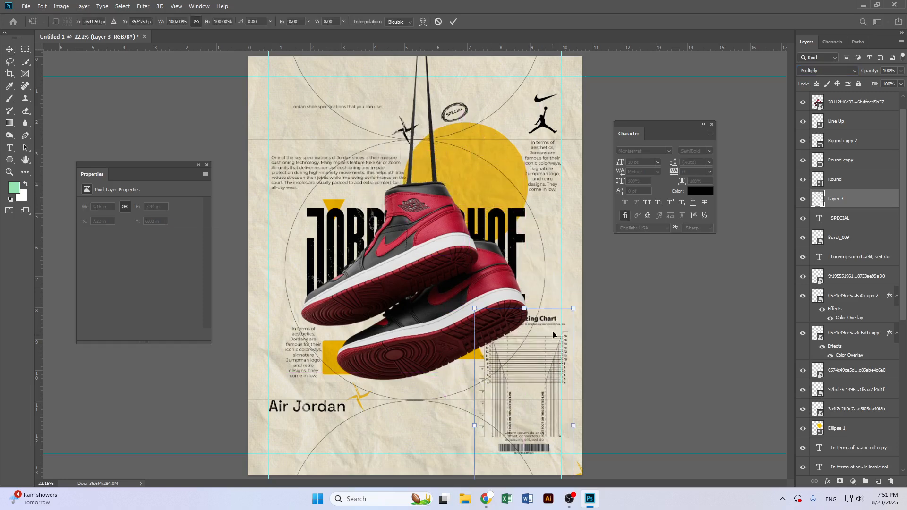
drag(575, 310, 556, 365)
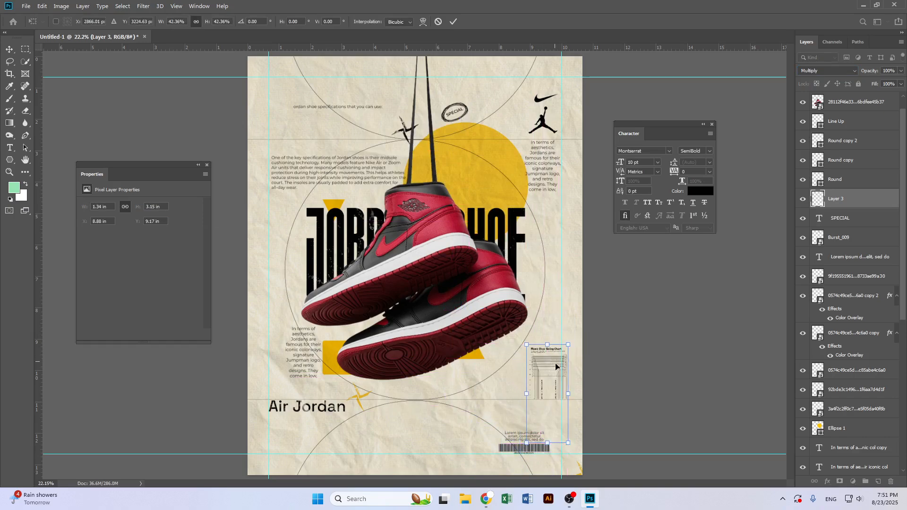
key(Return)
key(shift+Left)
key(shift+Left)
key(shift+Left)
key(shift+Left)
key(shift+Left)
key(shift+Left)
key(shift+Left)
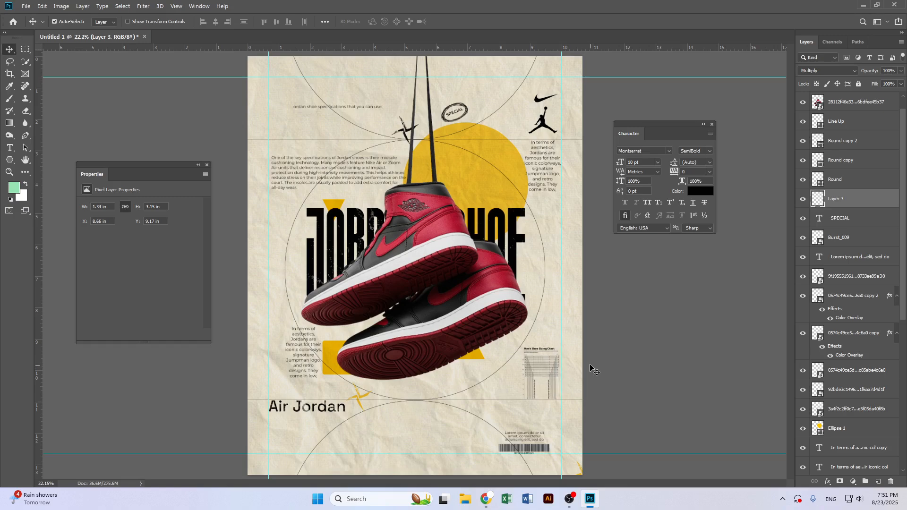
Close the Properties panel
scroll(571, 373, up, 4)
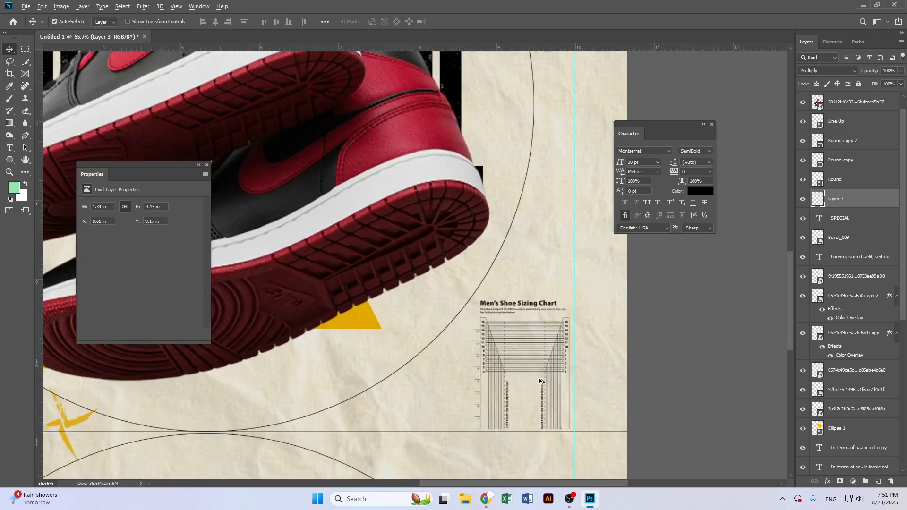
scroll(539, 381, down, 4)
click(205, 165)
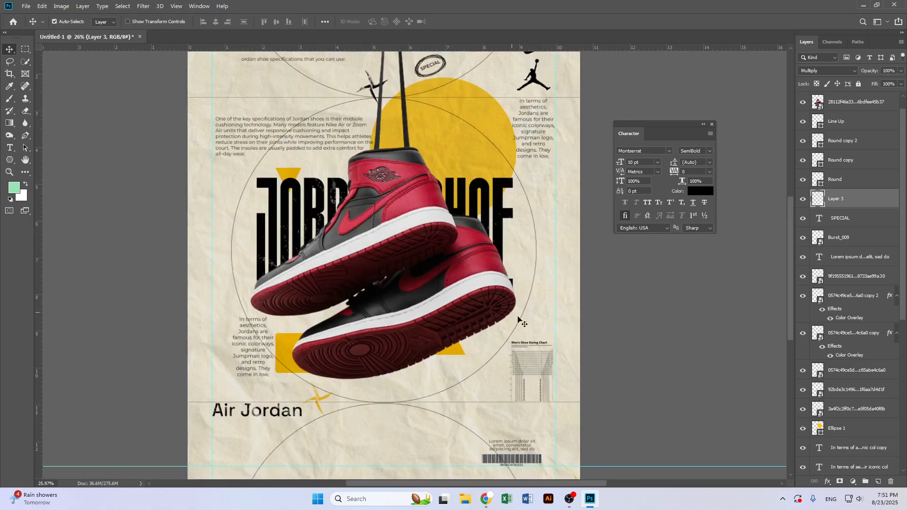
scroll(548, 325, down, 1)
scroll(508, 305, down, 1)
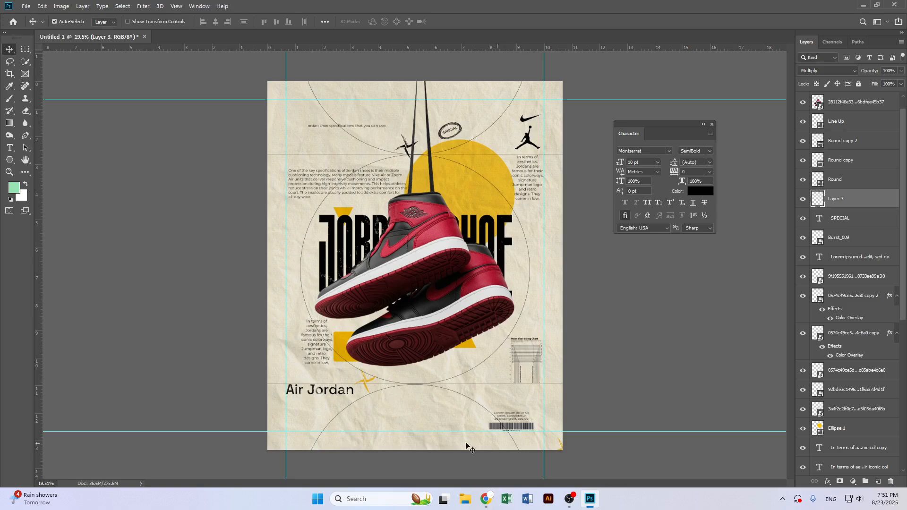
Apply a Camera Raw Filter to the shoe layer, adjusting exposure, contrast, shadows, whites and clarity
click(413, 251)
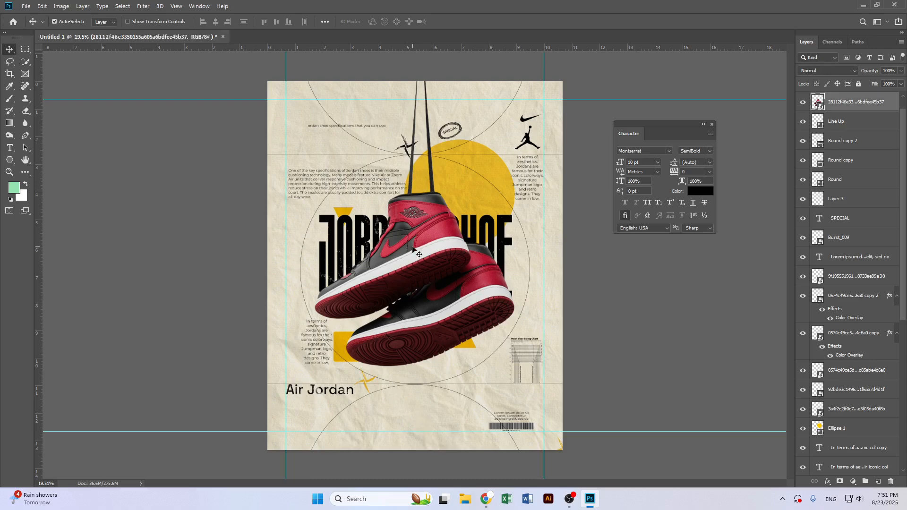
click(158, 6)
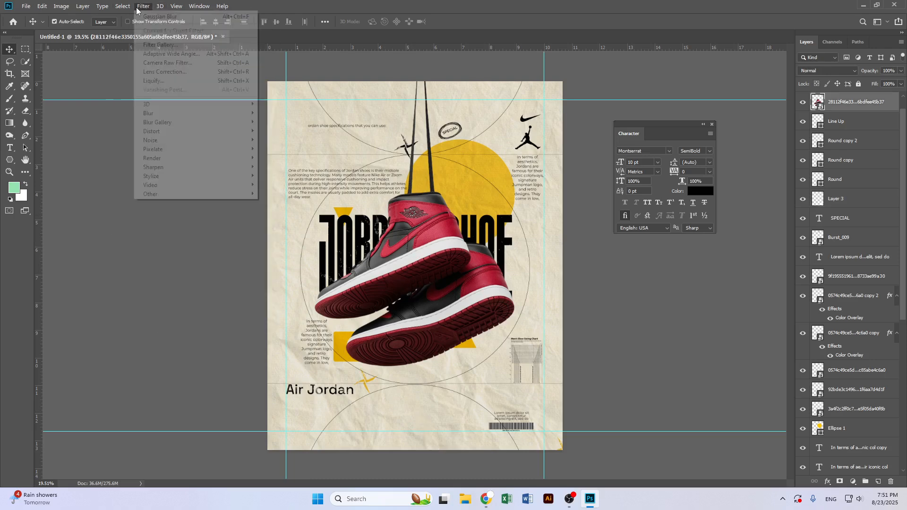
click(156, 64)
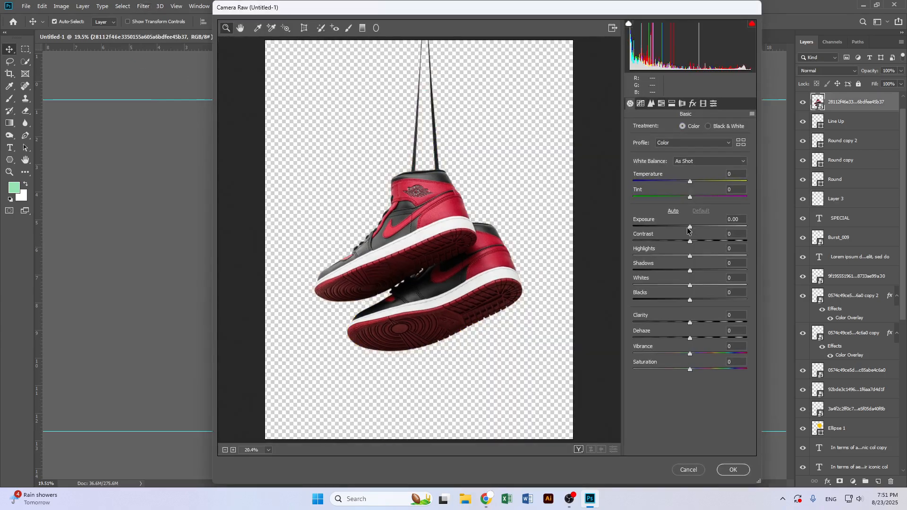
drag(689, 227, 692, 287)
drag(687, 326, 706, 324)
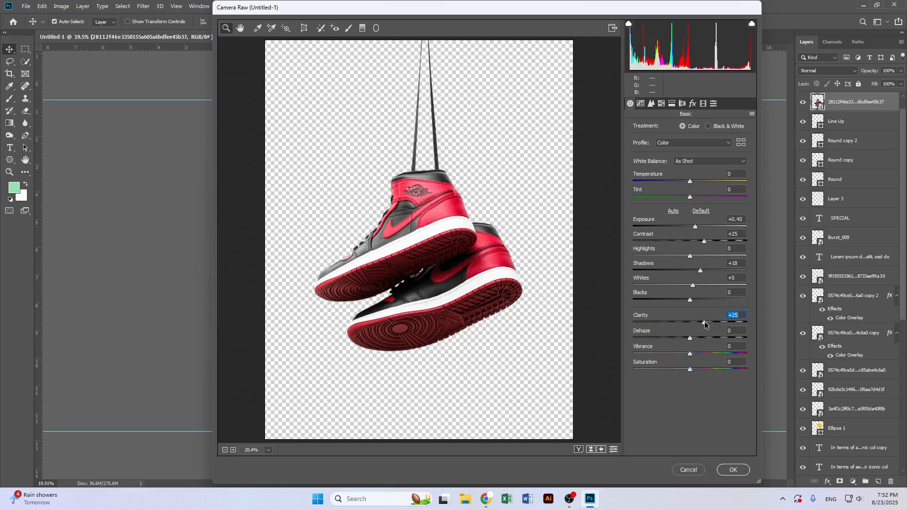
click(427, 219)
click(427, 219)
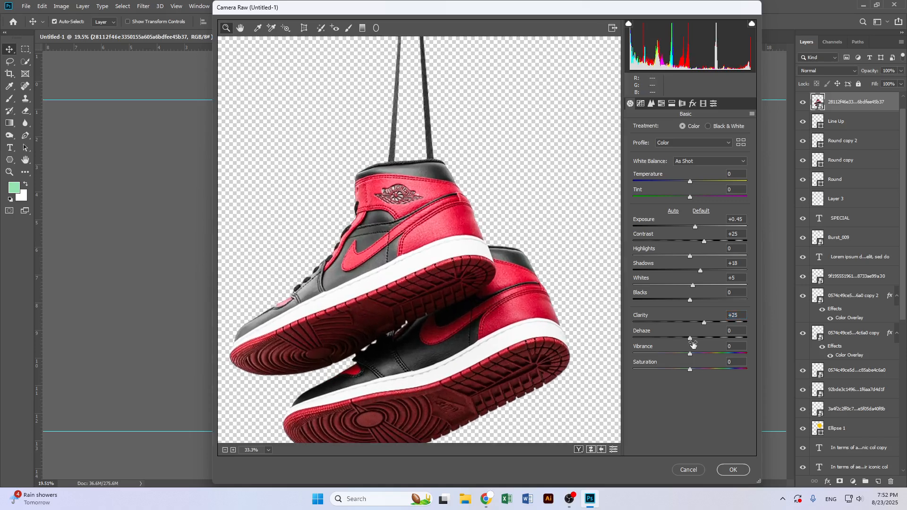
drag(690, 336, 713, 324)
drag(690, 256, 707, 272)
click(733, 470)
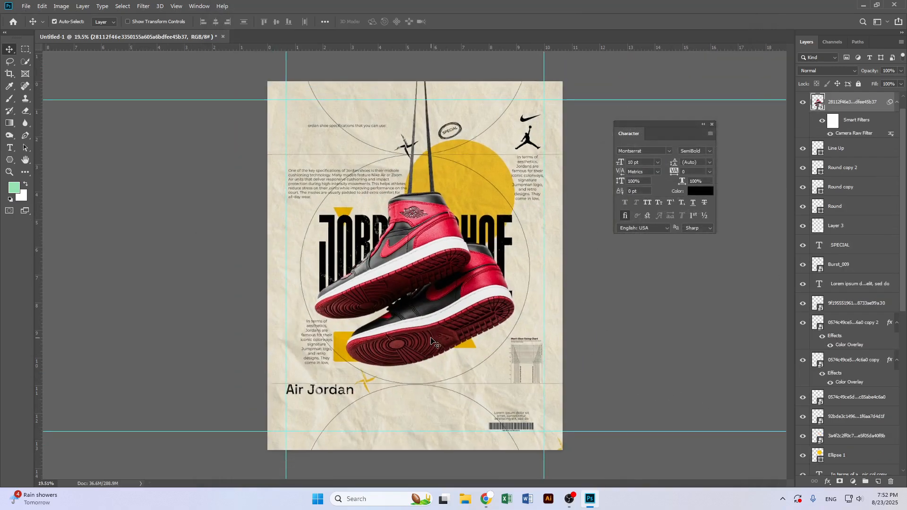
Create a new layer above Line Up and name it Shadow
scroll(427, 342, up, 1)
key(ctrl+minus)
scroll(420, 371, up, 1)
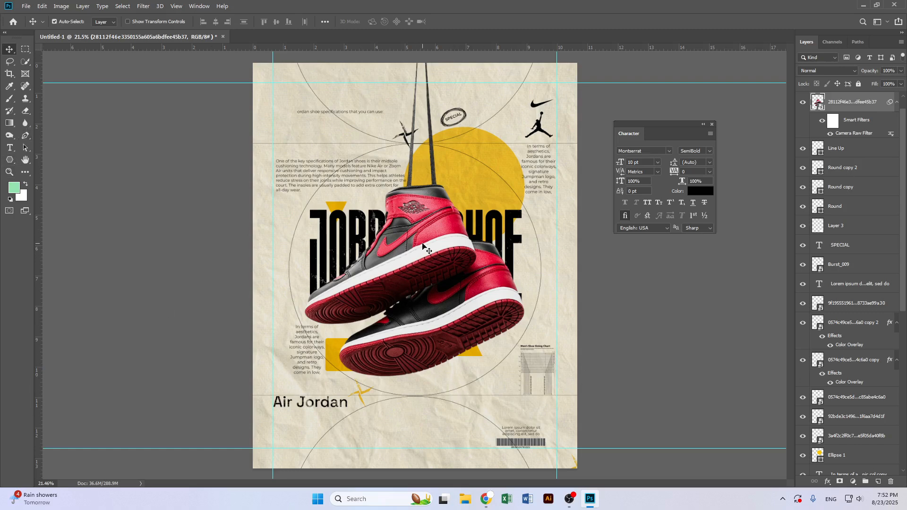
click(860, 151)
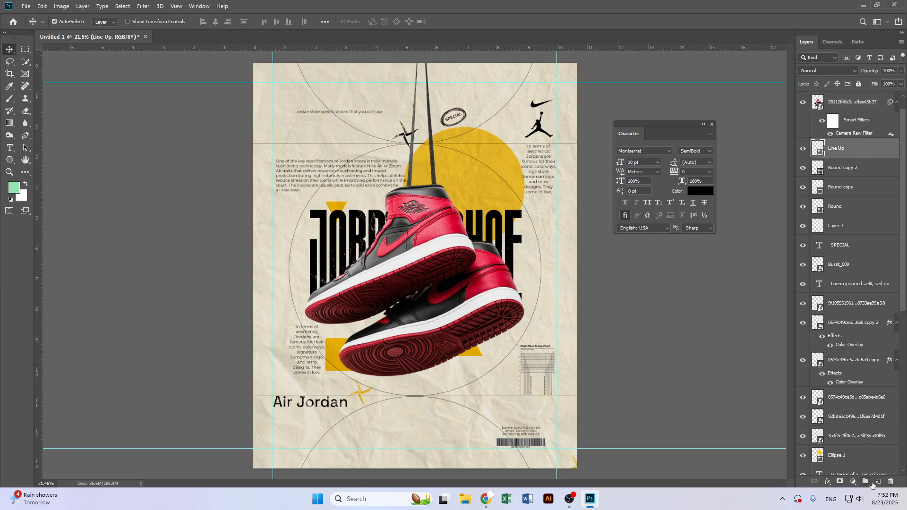
click(877, 482)
double_click(839, 150)
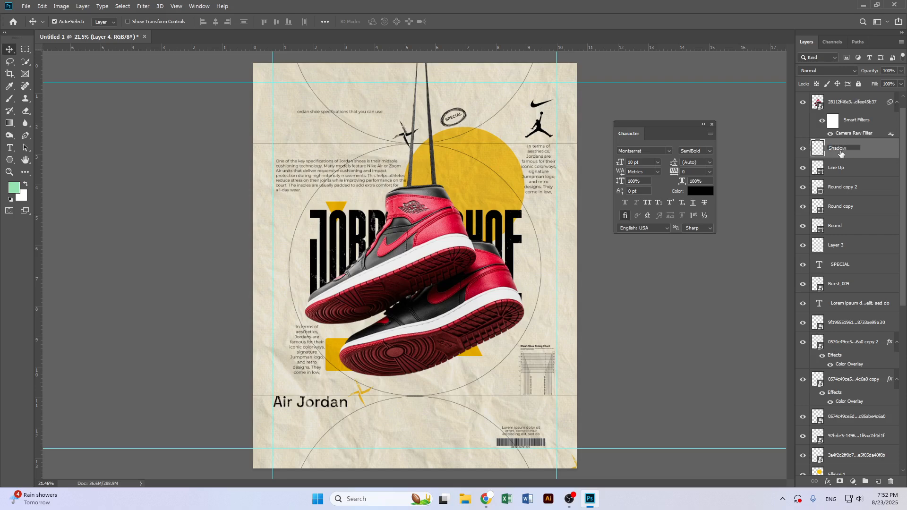
key(Return)
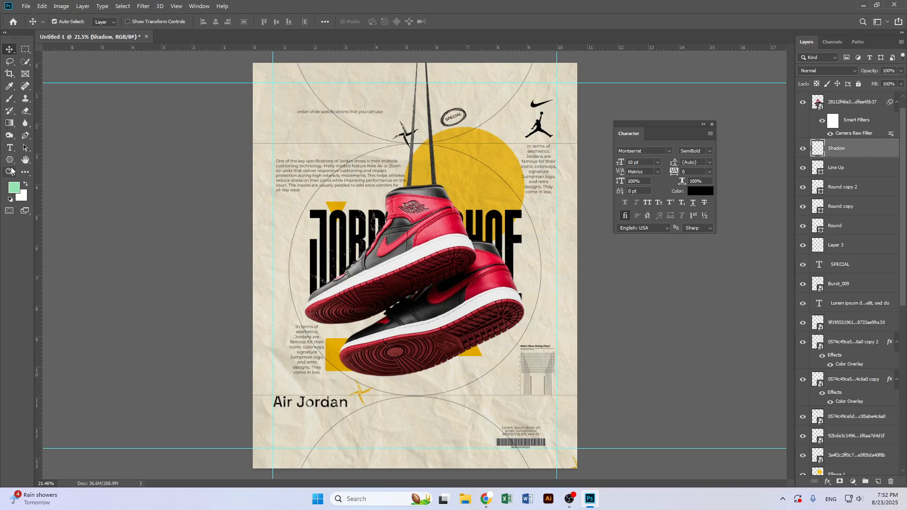
Pick the Brush tool with a soft round brush at 0% hardness and enlarge it to 1200 px
click(11, 100)
click(42, 101)
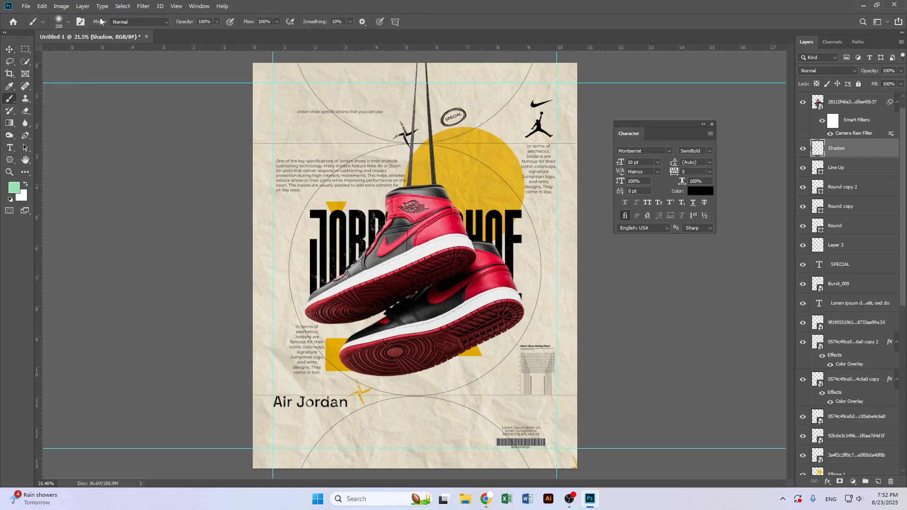
click(68, 22)
mouse_move(30, 45)
mouse_down()
mouse_move(42, 52)
mouse_move(27, 51)
mouse_up()
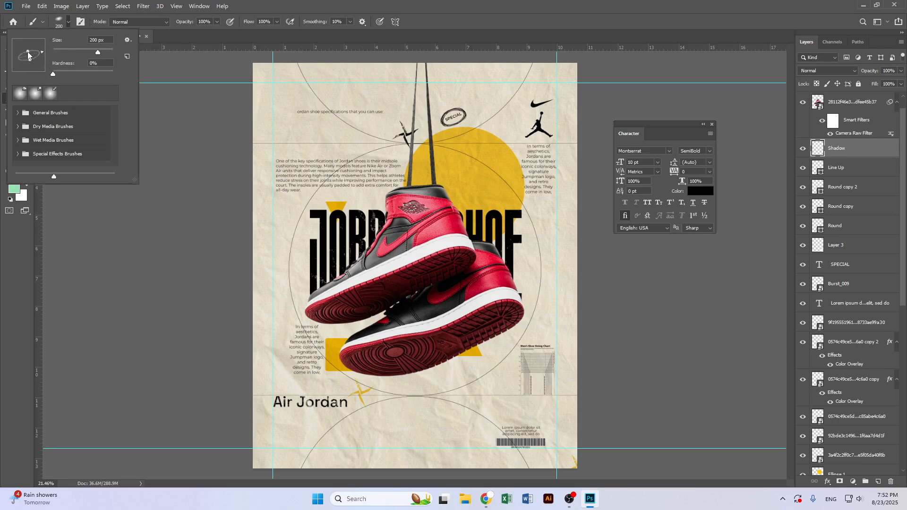
click(312, 18)
key(bracketright)
key(bracketright)
key(bracketright)
key(bracketright)
key(bracketright)
key(bracketright)
key(bracketright)
key(bracketright)
key(bracketright)
key(bracketright)
key(bracketright)
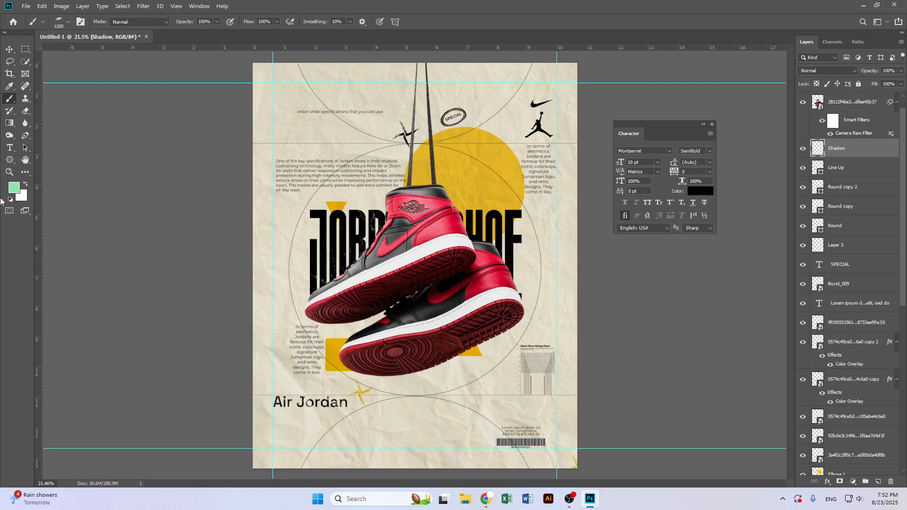
Set the foreground colour to 080808
click(16, 189)
text(080808)
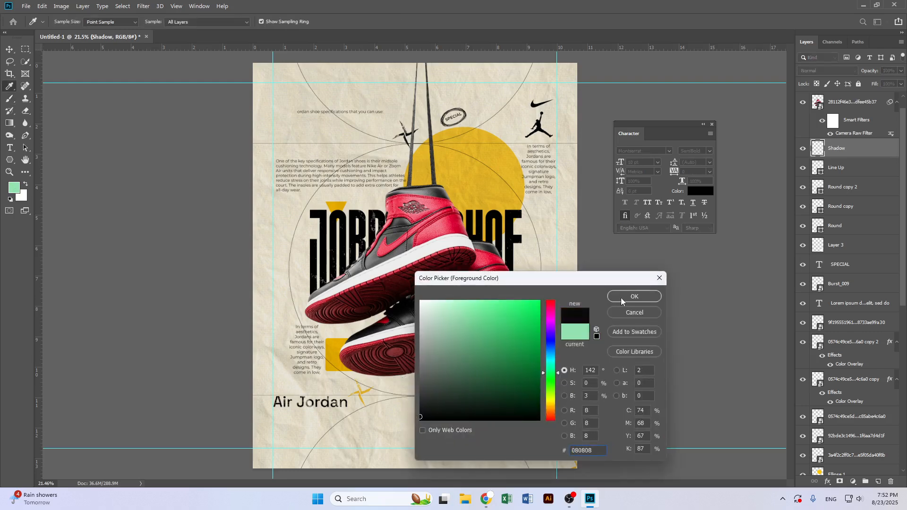
click(622, 297)
click(60, 23)
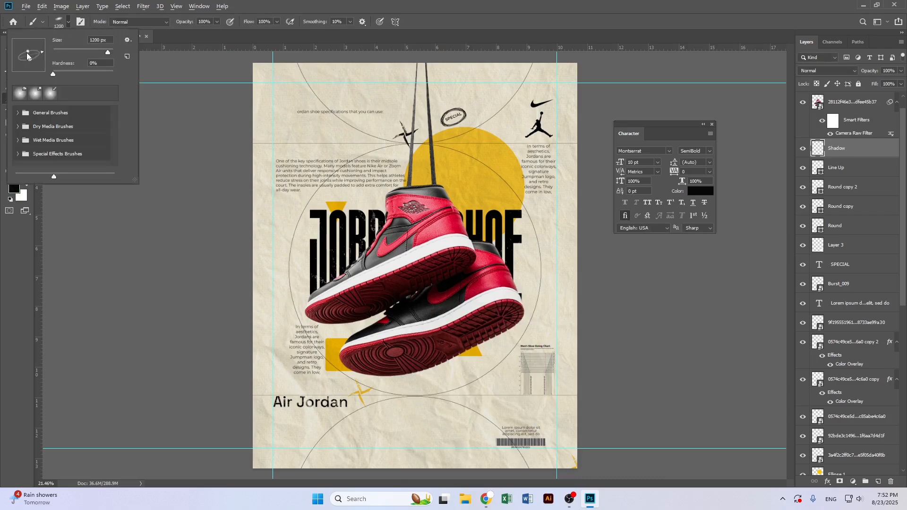
key(Return)
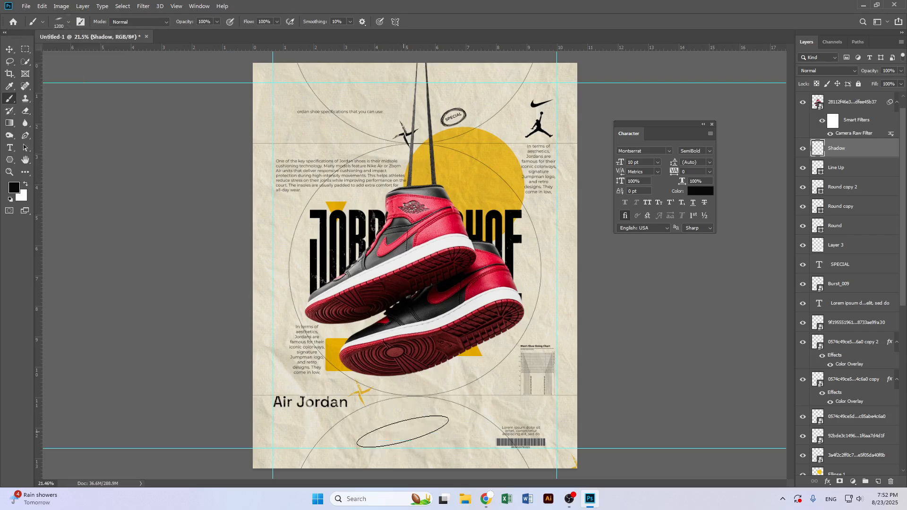
Paint a soft dark shadow beneath the shoes with the brush enlarged to 1800 px
click(395, 406)
key(ctrl+z)
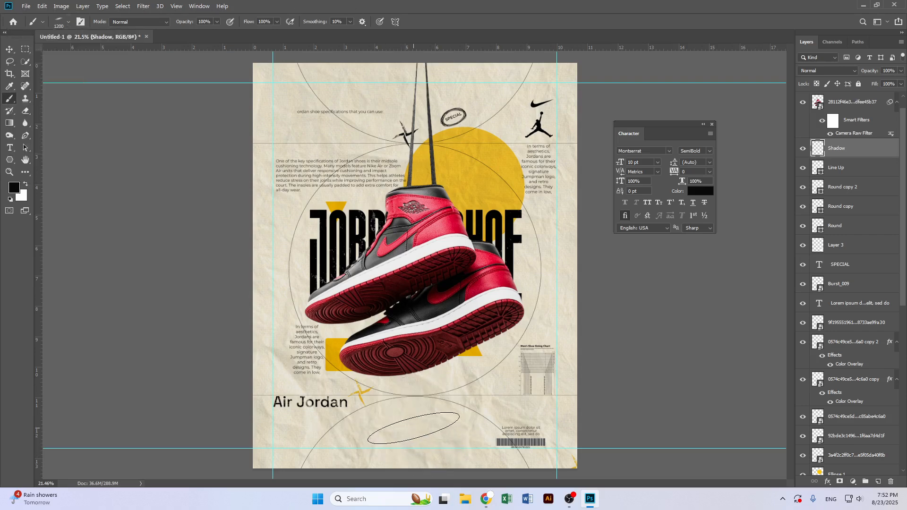
key(bracketright)
key(bracketright)
key(bracketright)
key(bracketright)
key(bracketright)
key(bracketright)
click(381, 401)
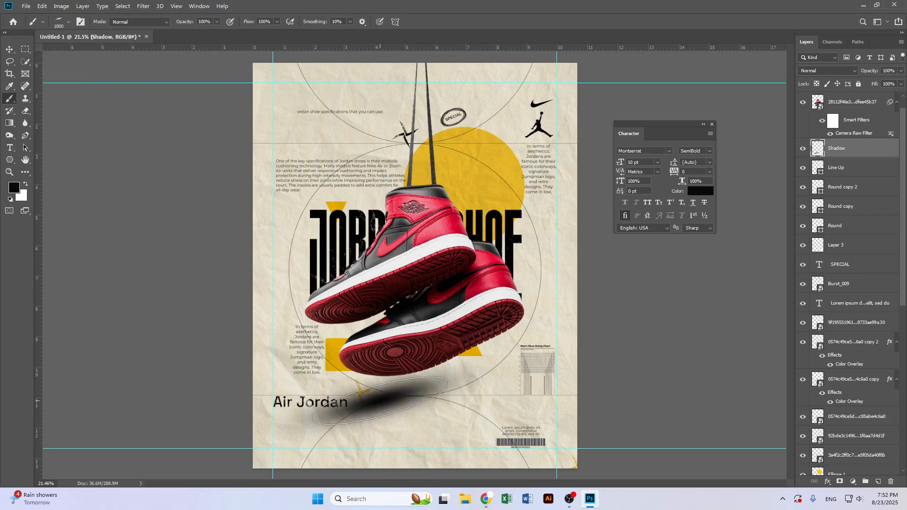
key(ctrl+z)
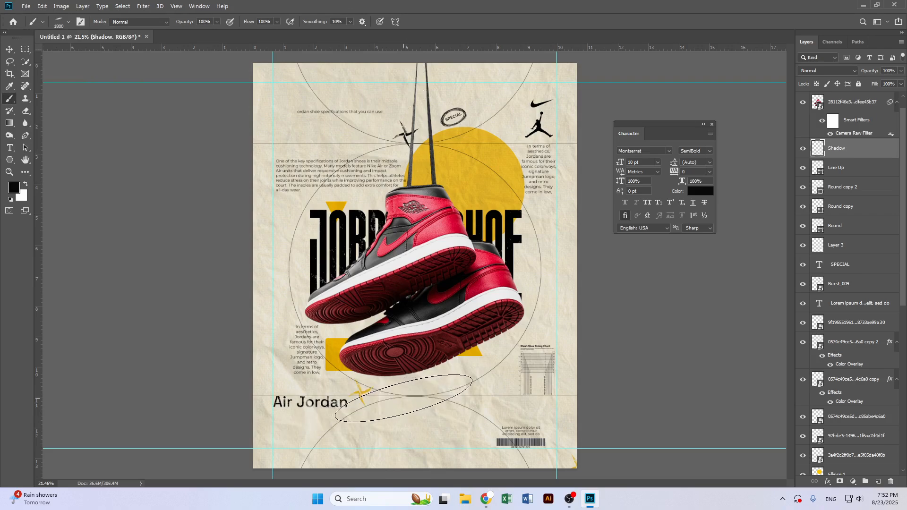
click(404, 398)
Lower the Shadow layer's opacity to 64% and add more shadow dabs under the shoes
mouse_move(869, 73)
mouse_down()
mouse_move(860, 72)
mouse_move(873, 72)
mouse_up()
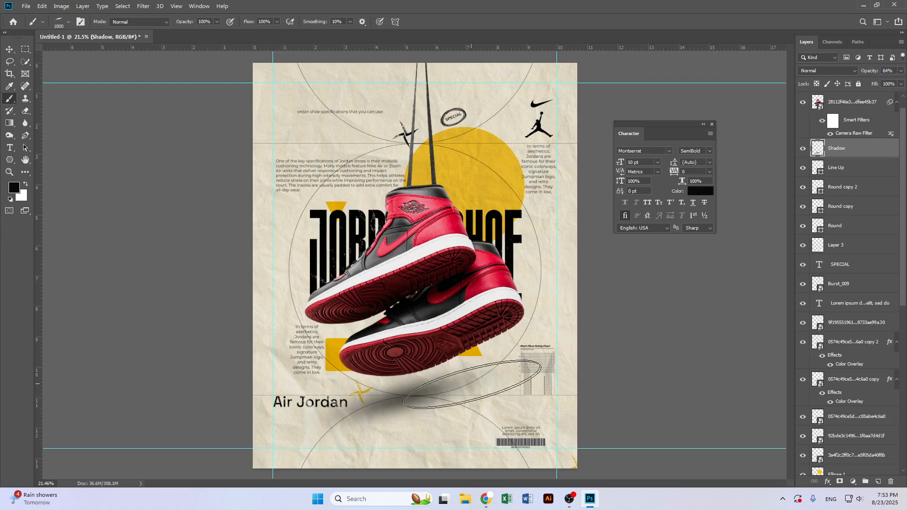
click(400, 397)
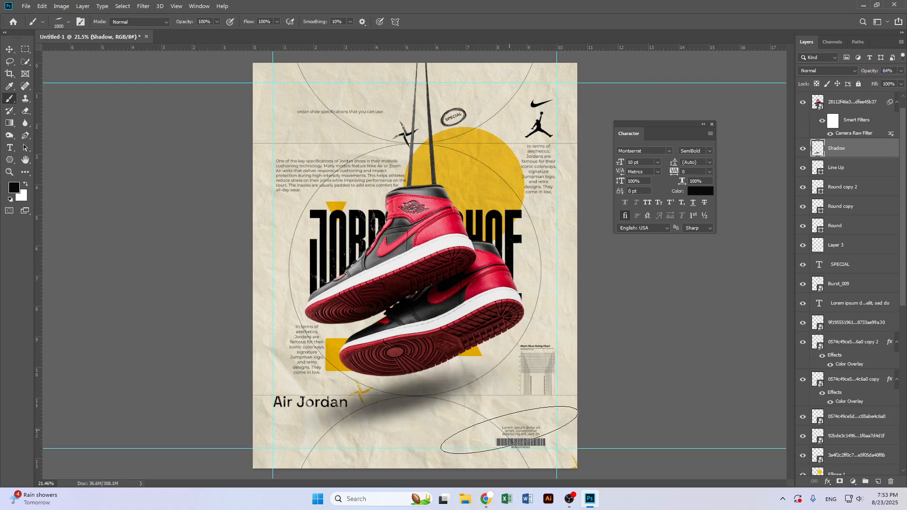
click(345, 324)
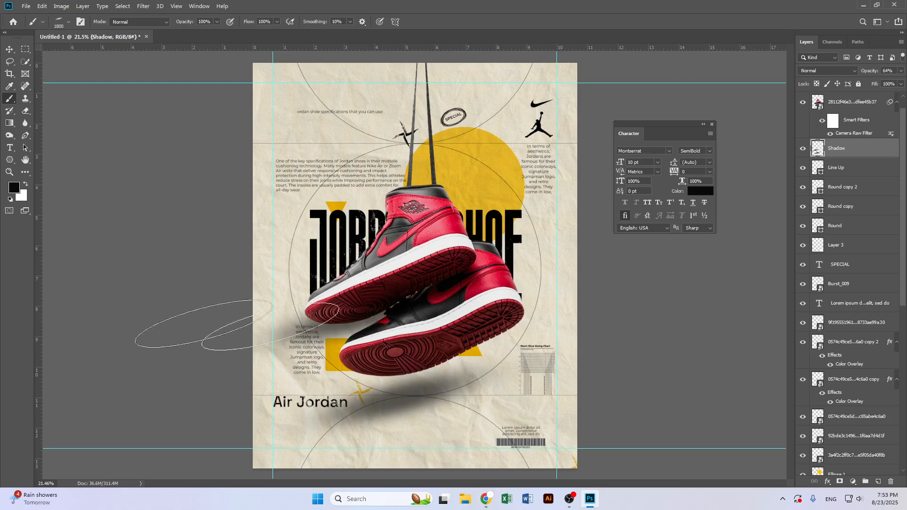
click(9, 49)
scroll(521, 363, down, 3)
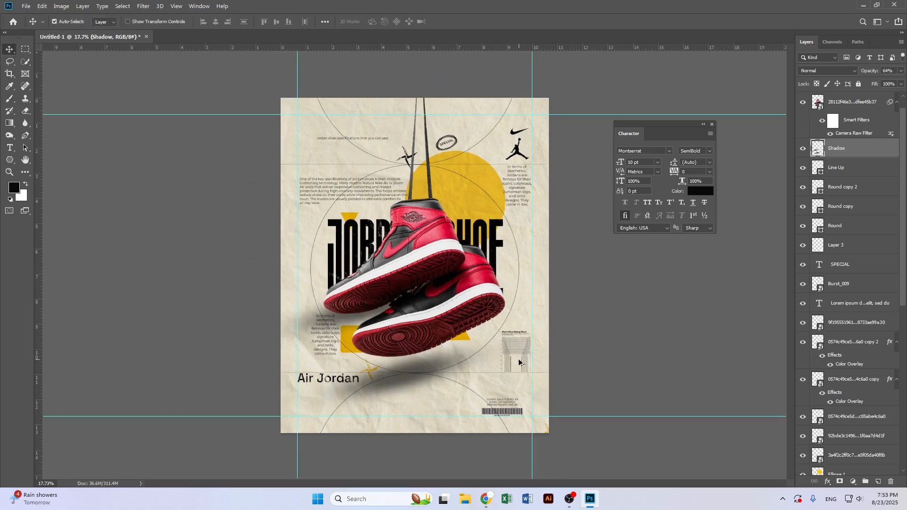
scroll(521, 363, up, 2)
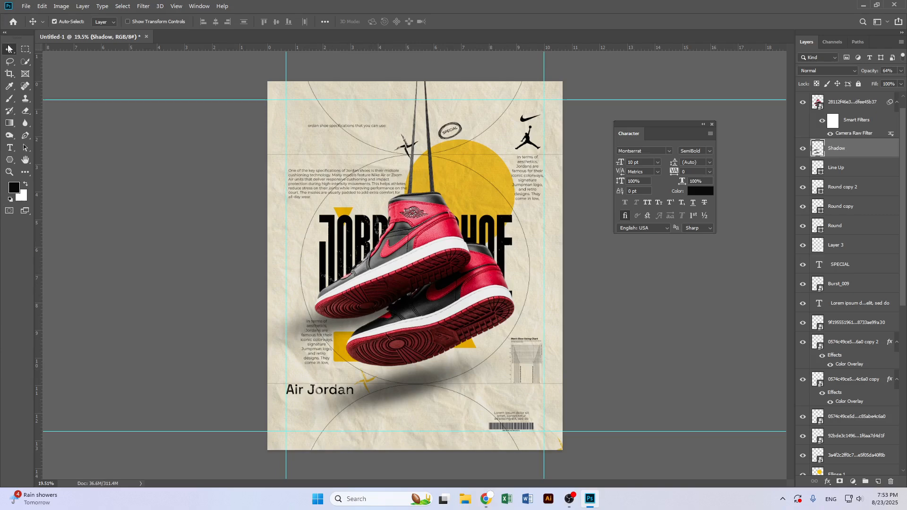
scroll(474, 255, down, 1)
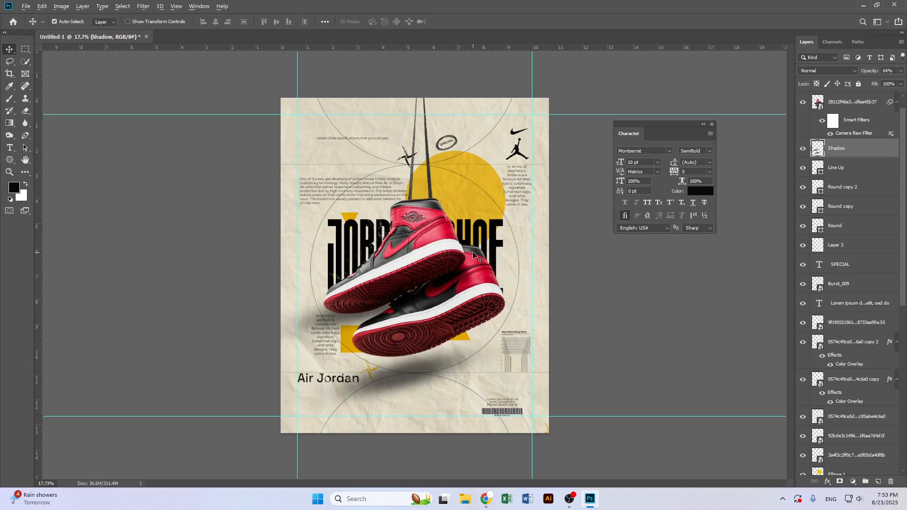
scroll(474, 255, up, 1)
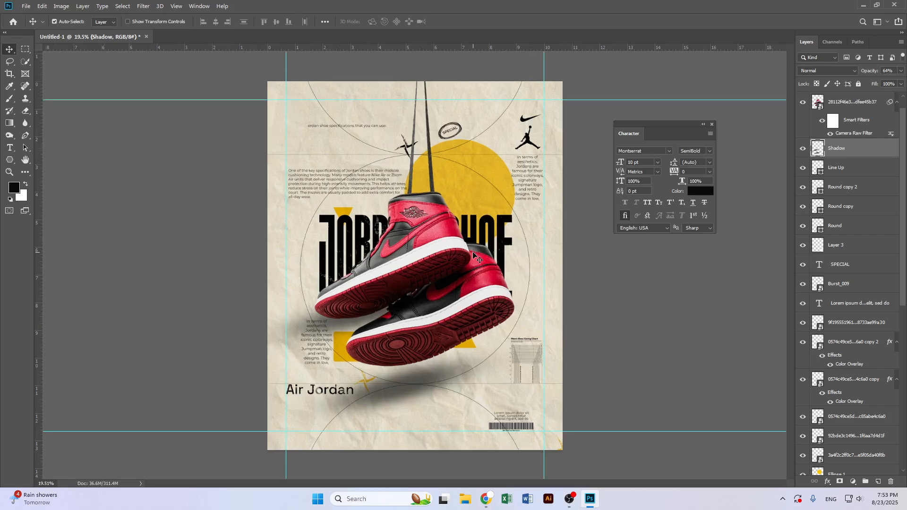
Browse Pinterest for a dark scratched grunge texture image
click(485, 499)
click(182, 10)
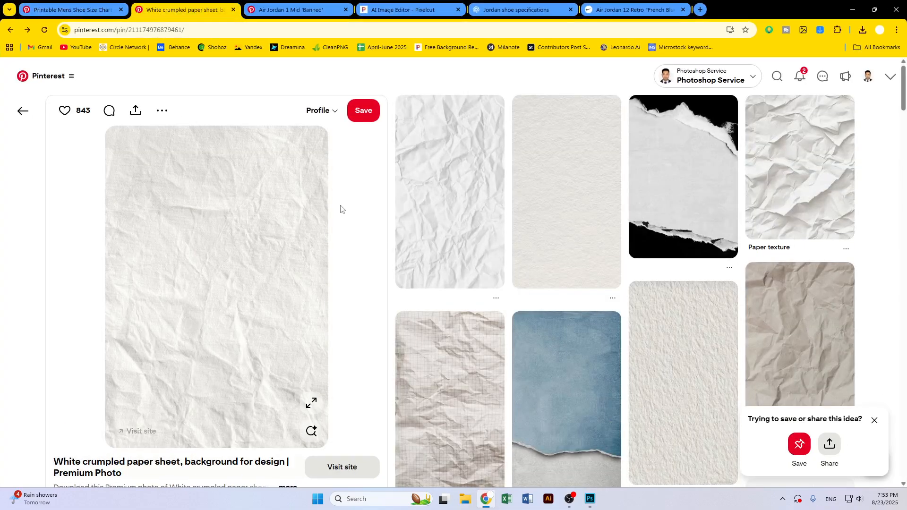
scroll(203, 129, down, 14)
scroll(682, 330, down, 12)
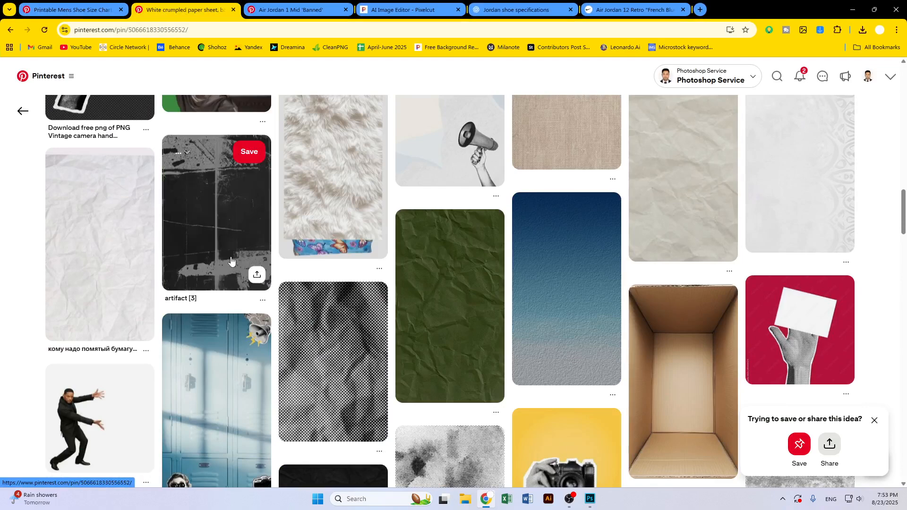
click(230, 260)
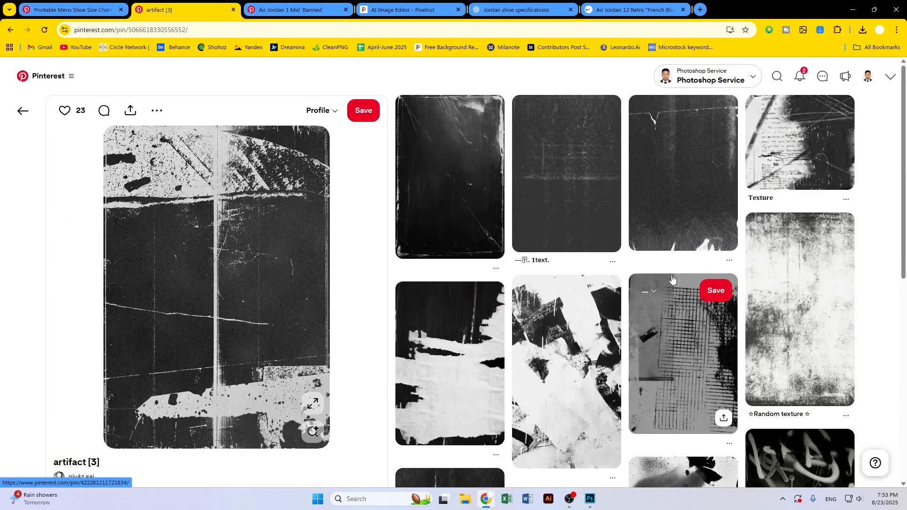
click(591, 202)
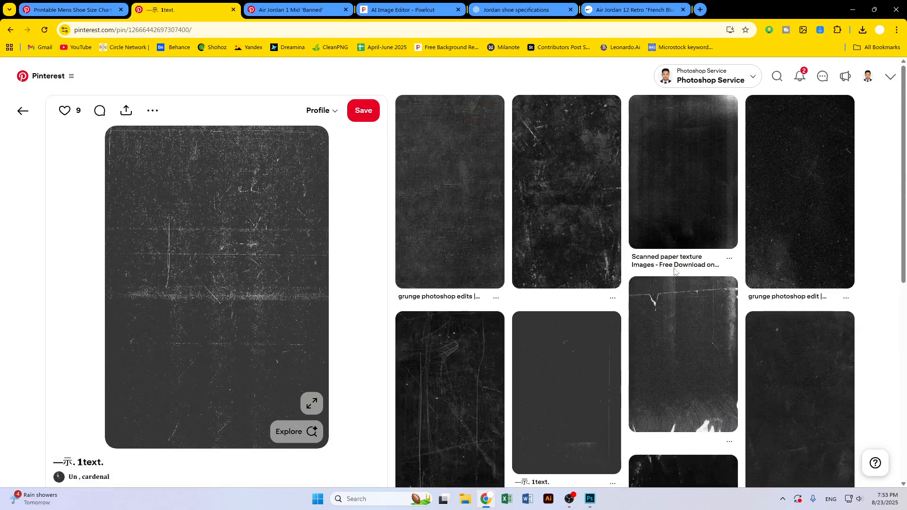
scroll(708, 293, down, 8)
scroll(749, 302, down, 3)
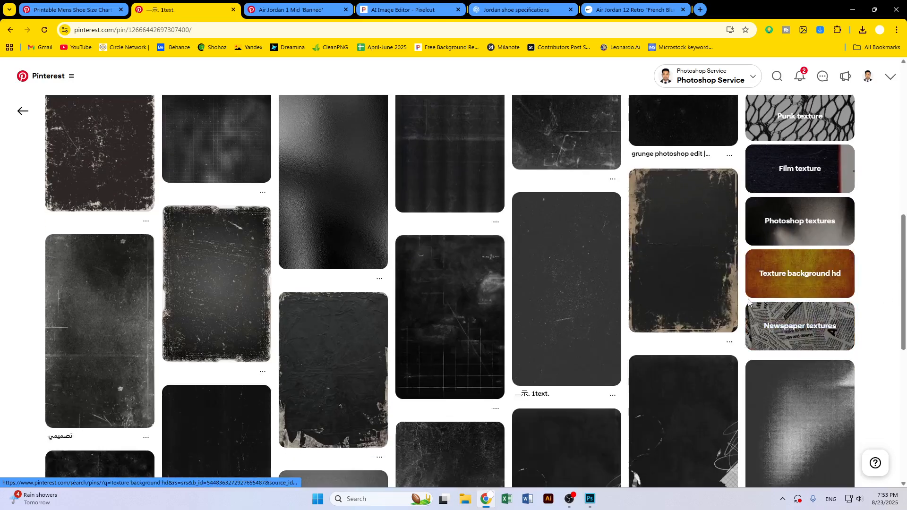
scroll(749, 303, down, 5)
scroll(650, 308, down, 4)
scroll(557, 306, up, 20)
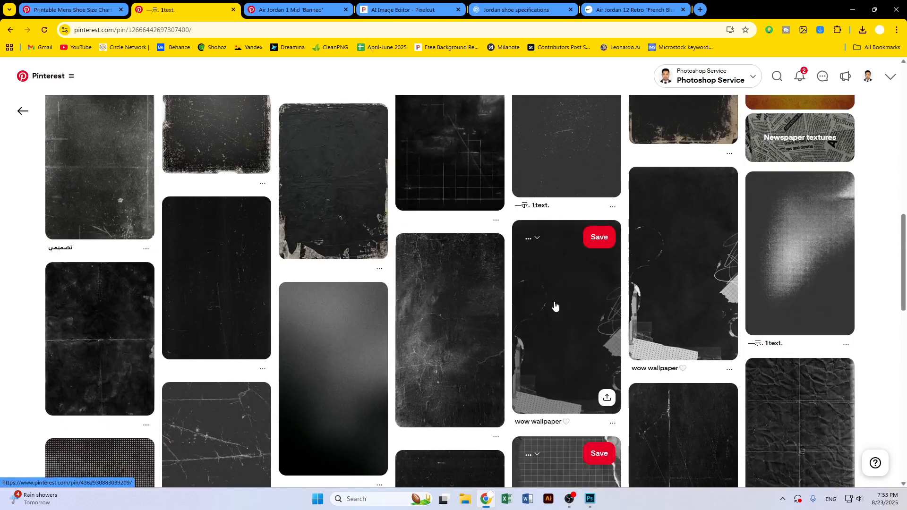
scroll(548, 307, down, 12)
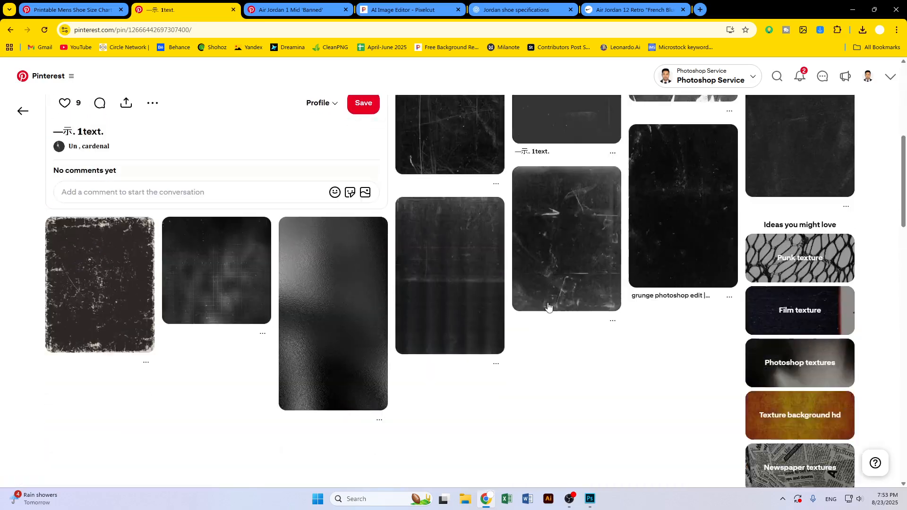
click(480, 310)
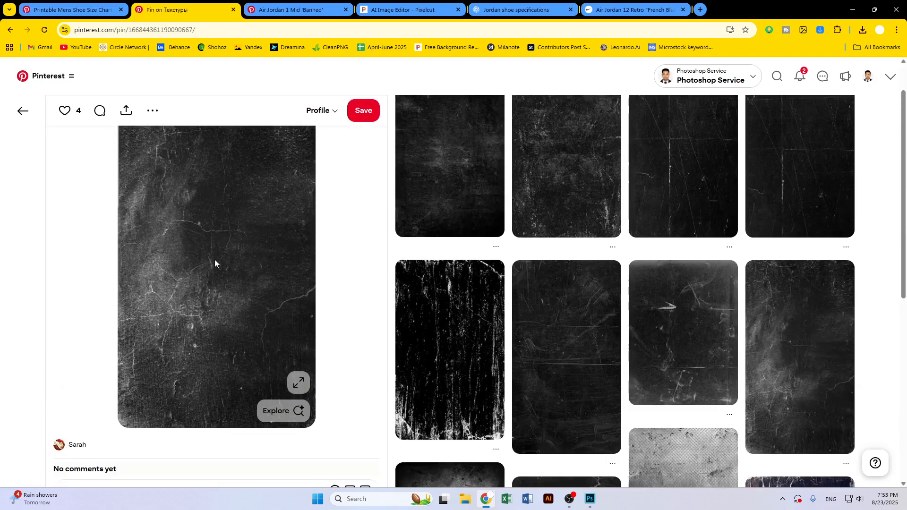
Copy the dark scratched grunge texture image and return to Photoshop
right_click(225, 228)
click(269, 251)
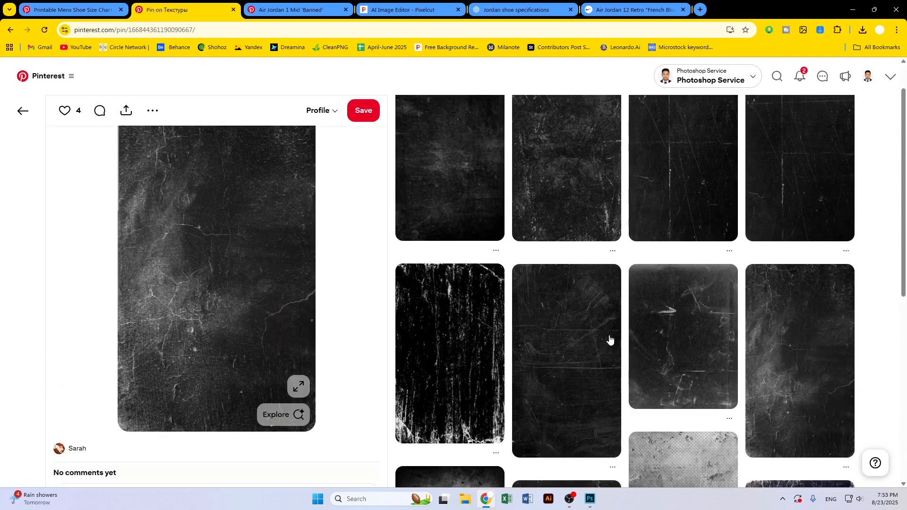
click(373, 240)
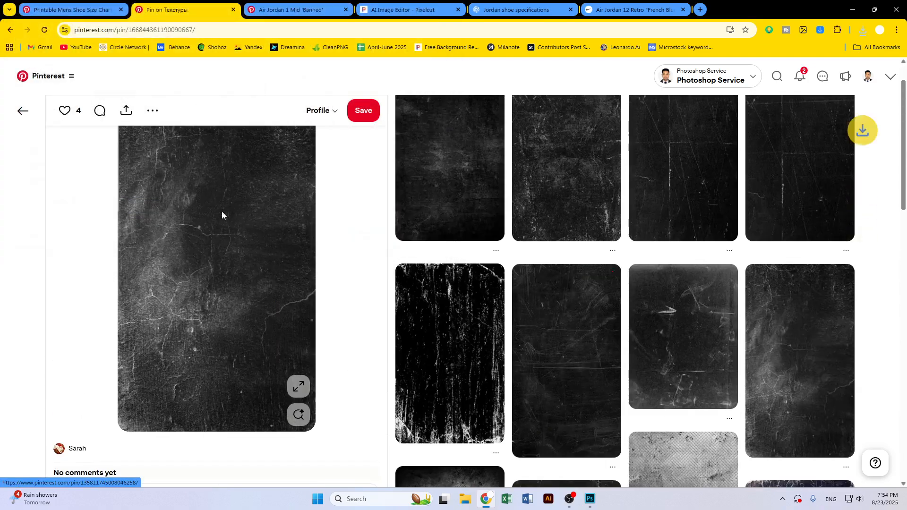
right_click(239, 219)
click(252, 246)
click(851, 14)
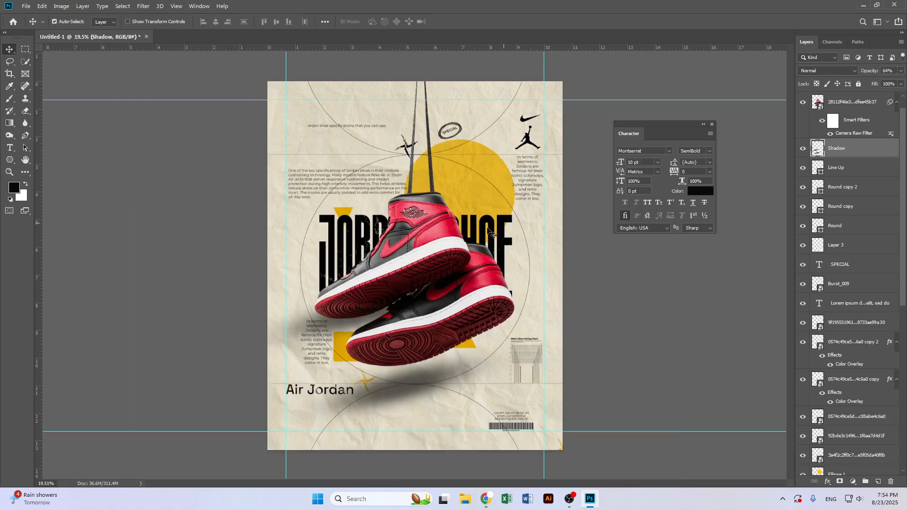
Paste the grunge texture as a new layer above the background paper layer
scroll(883, 387, down, 2)
scroll(884, 386, down, 5)
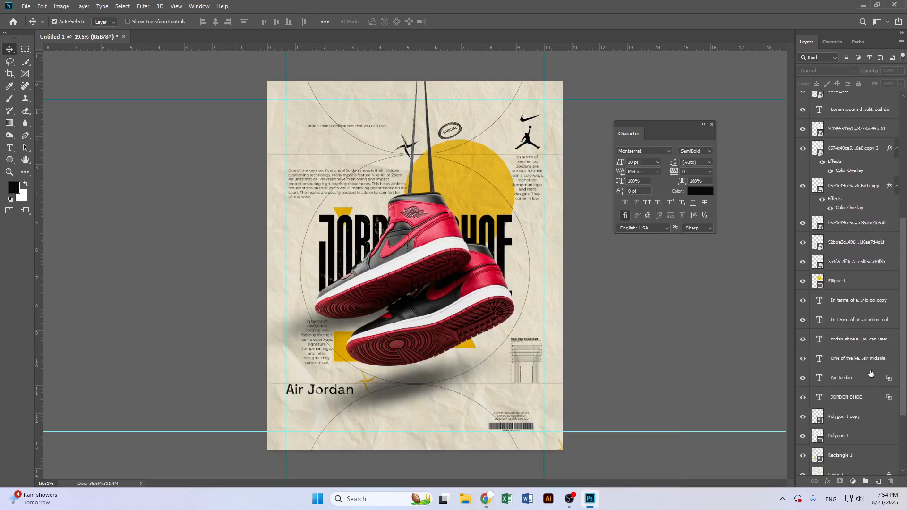
click(862, 374)
click(843, 352)
key(ctrl+v)
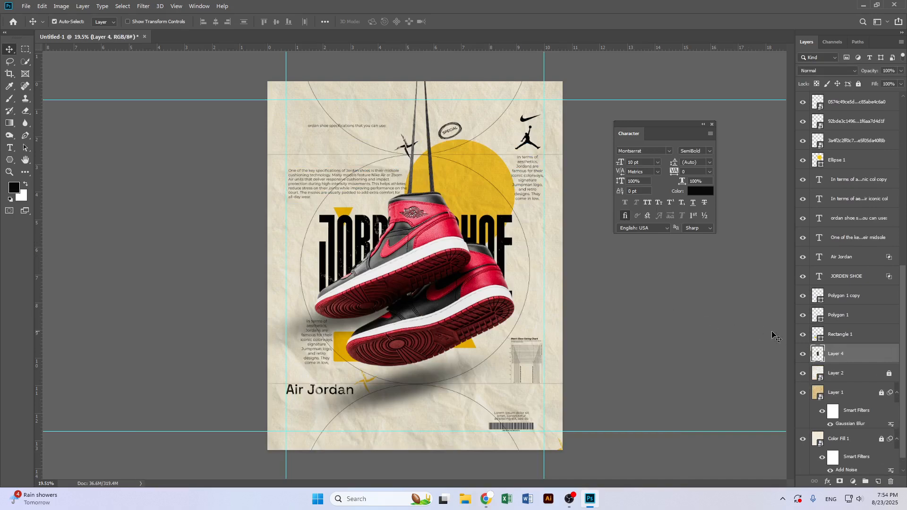
Scale the pasted texture layer so it covers the whole poster
right_click(841, 355)
click(756, 220)
key(ctrl+t)
drag(446, 268, 562, 267)
key(Return)
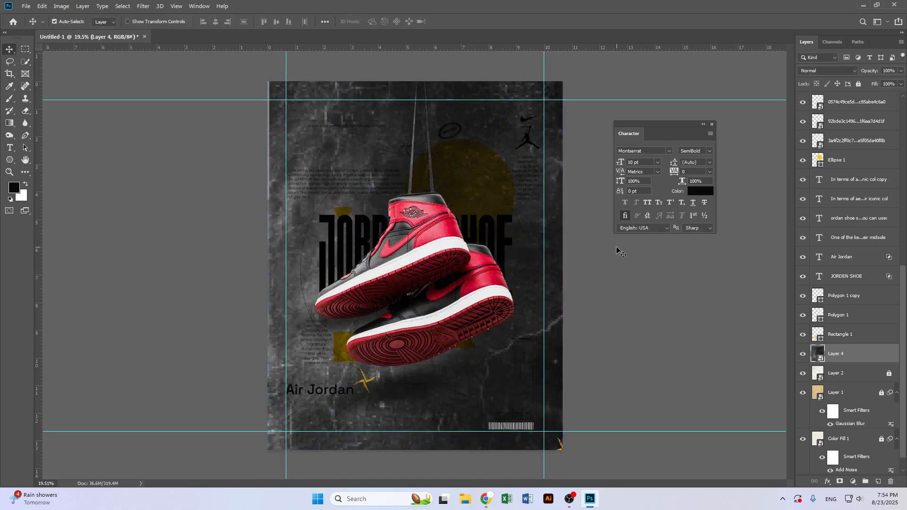
Set the texture layer's blend mode to Subtract and its opacity to 20%
click(819, 72)
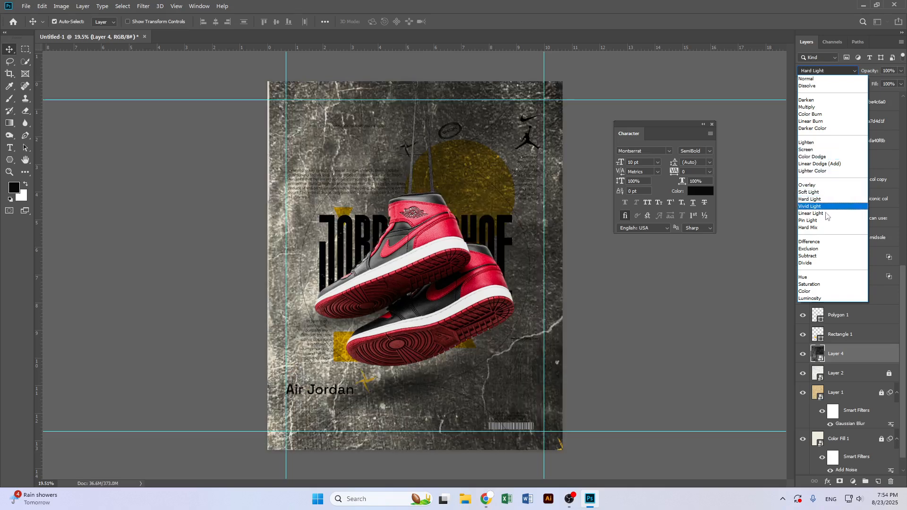
click(807, 257)
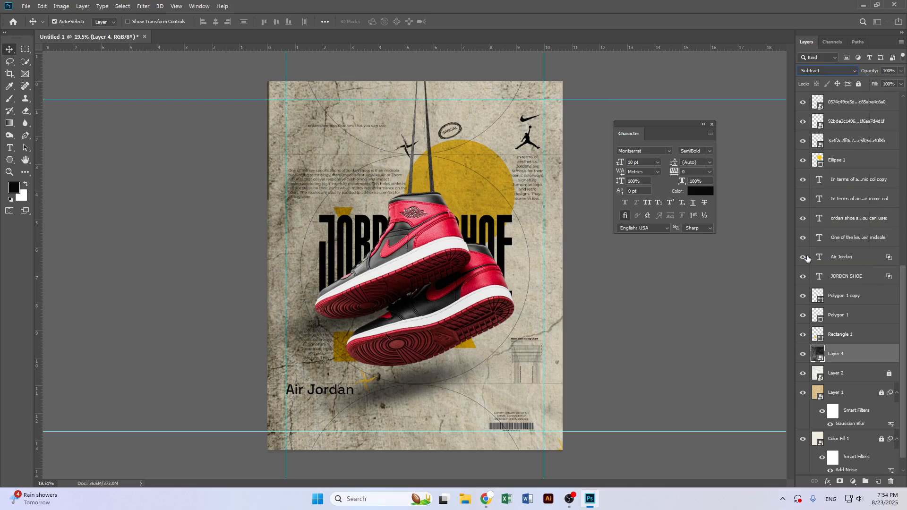
click(890, 70)
text(20)
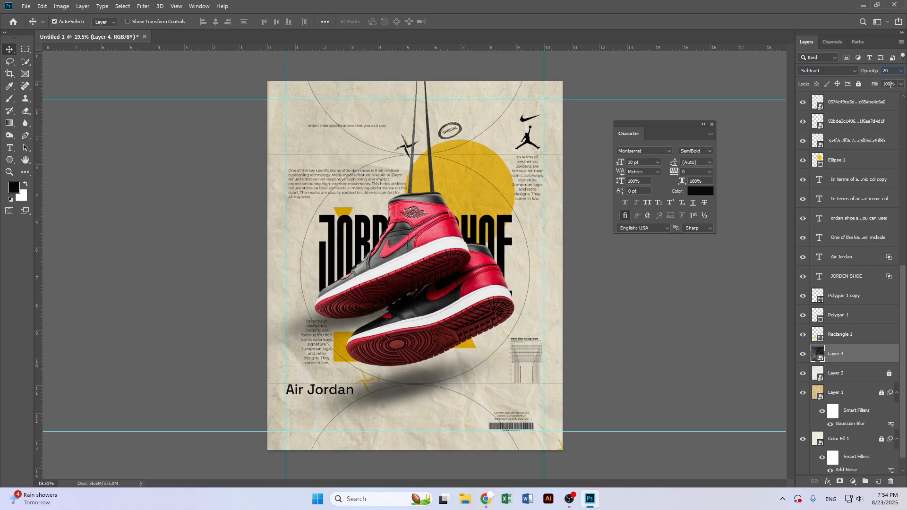
drag(878, 85, 874, 84)
click(584, 277)
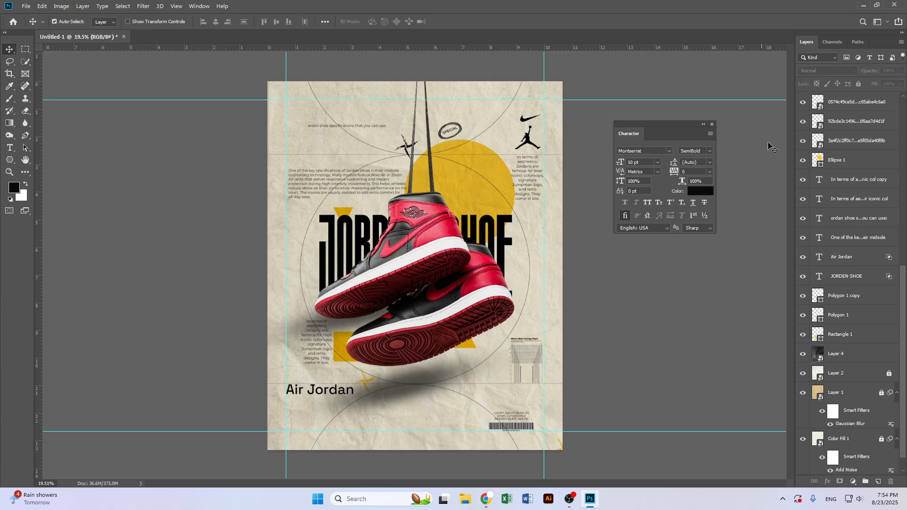
Set the leading of the upper-right paragraph text to 10.24 pt
click(712, 124)
scroll(480, 328, up, 1)
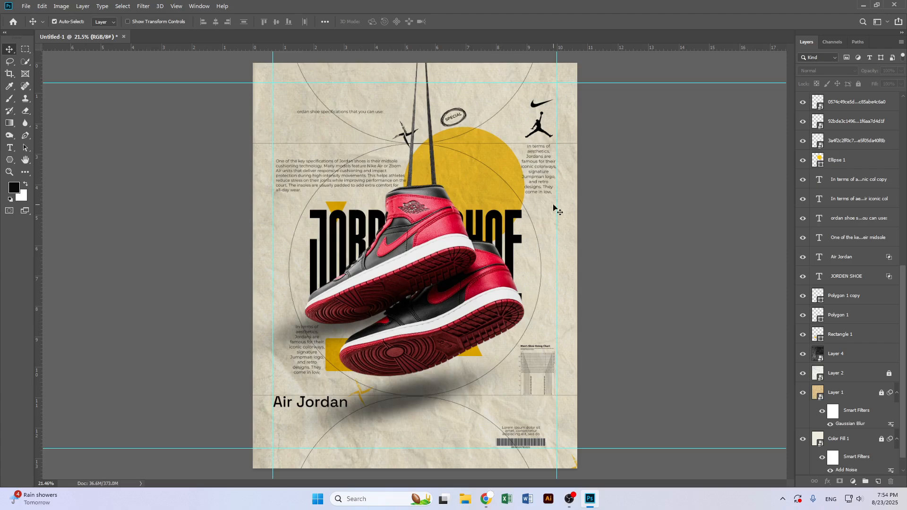
scroll(430, 326, up, 1)
scroll(431, 326, up, 1)
double_click(543, 172)
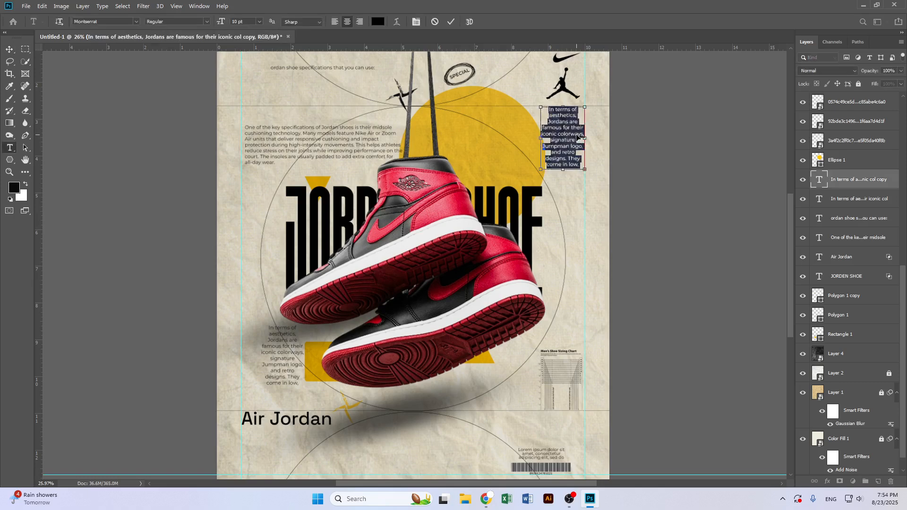
key(ctrl+t)
click(702, 163)
click(702, 162)
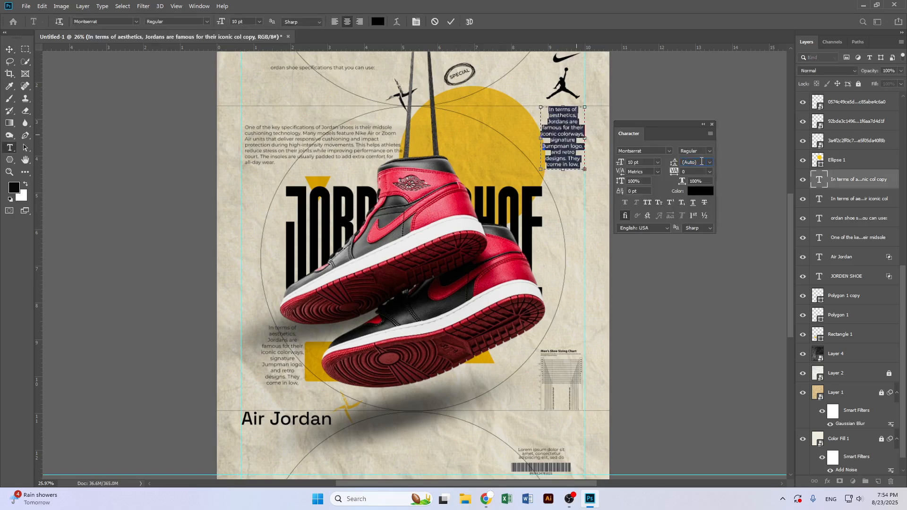
key(Down)
key(Down)
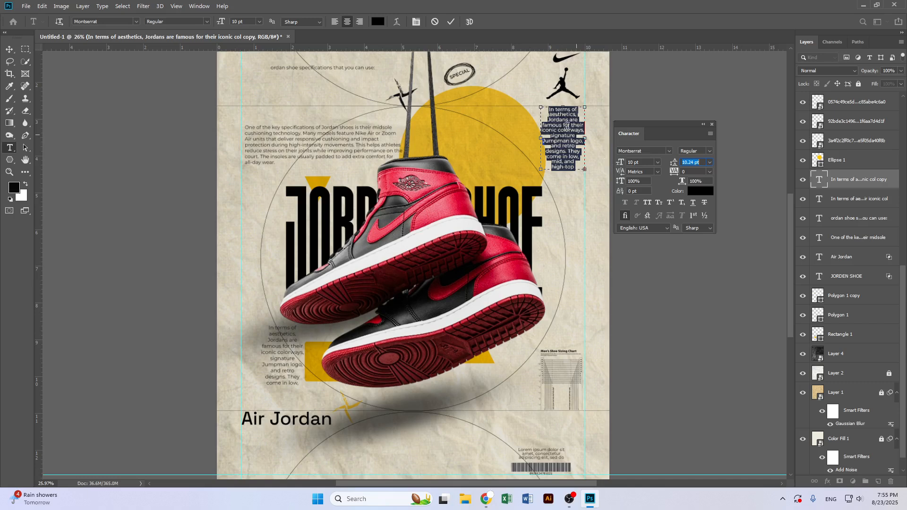
click(451, 22)
key(v)
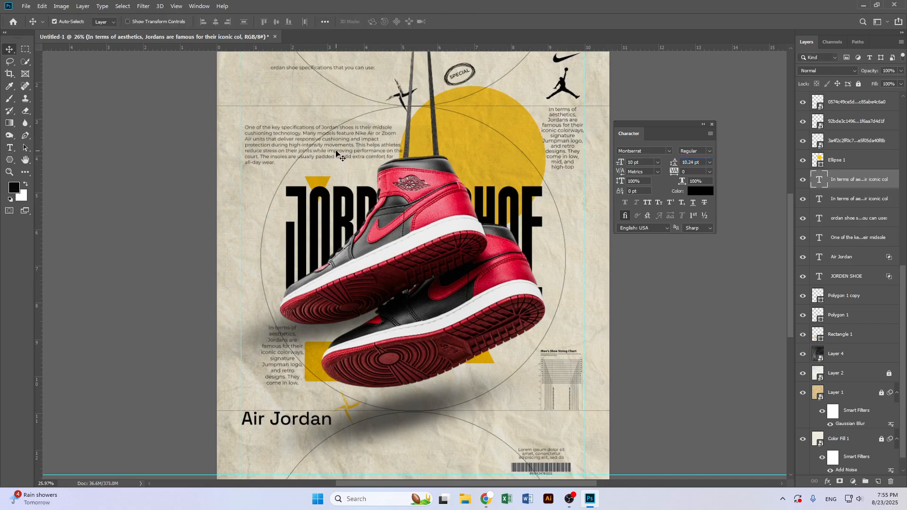
Set the leading of the lower-left paragraph text to 9 pt
click(305, 244)
double_click(282, 364)
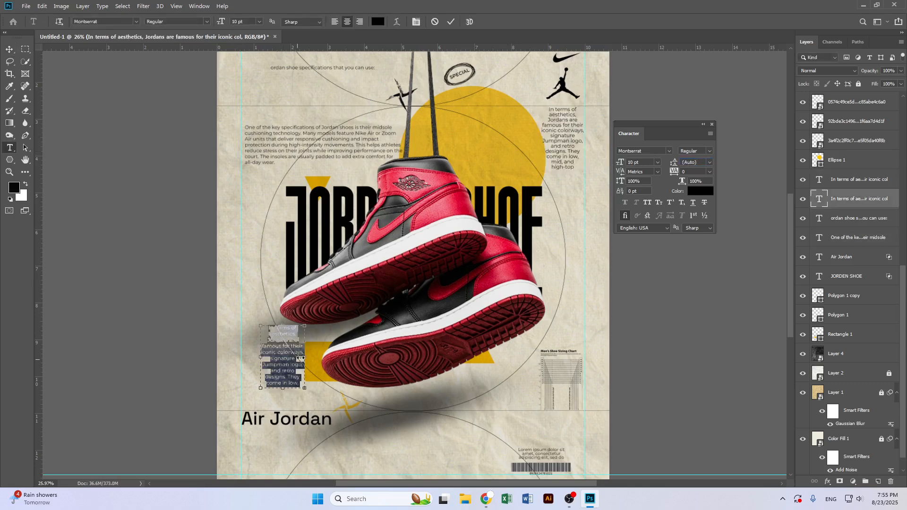
click(700, 164)
key(Down)
key(Down)
key(Down)
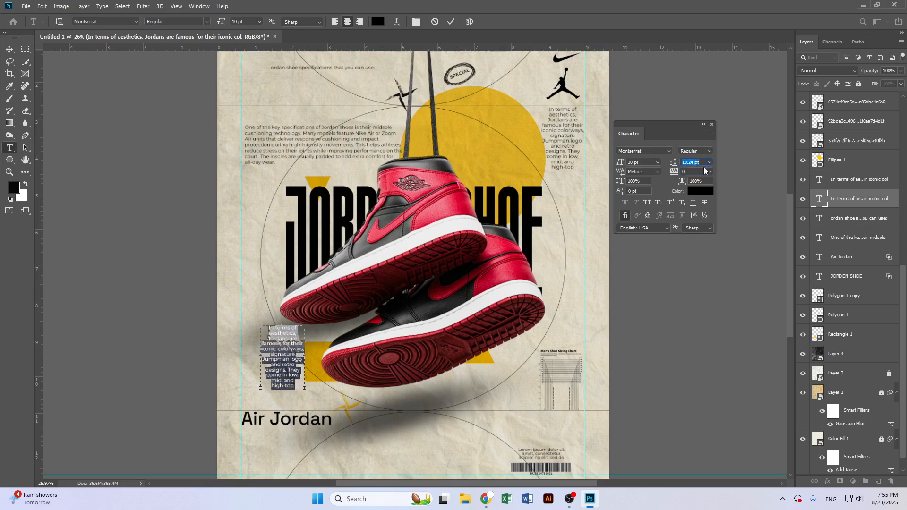
key(Down)
key(Down)
key(Down)
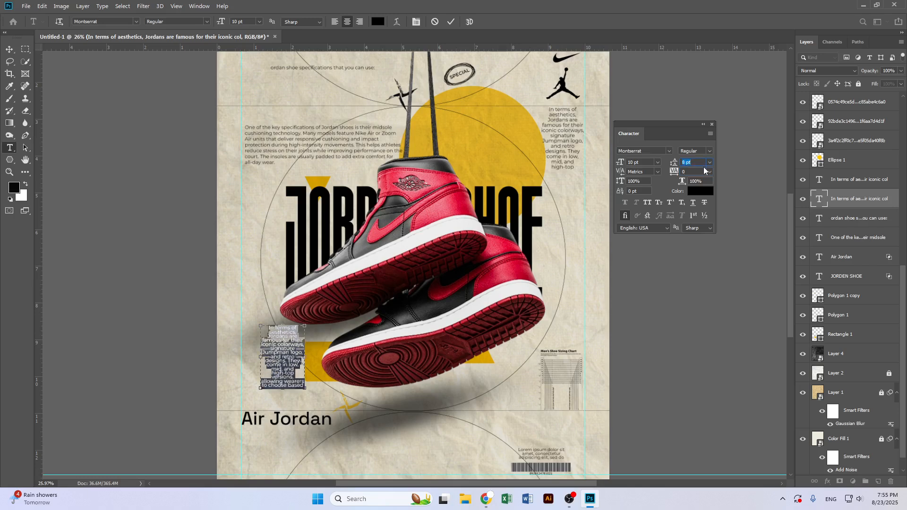
key(Up)
click(452, 22)
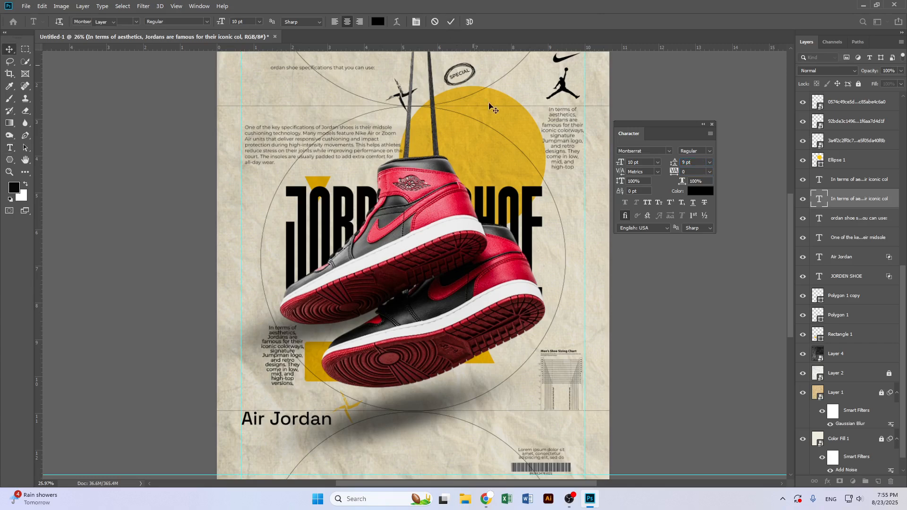
key(v)
Close the Character panel and clear all guides from the canvas
scroll(444, 326, down, 1)
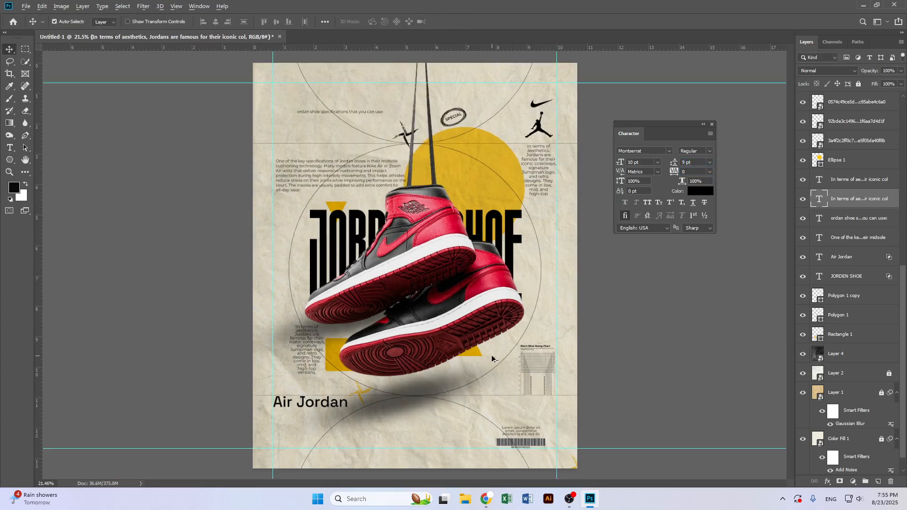
scroll(499, 354, up, 1)
scroll(459, 327, down, 1)
click(712, 125)
scroll(645, 239, down, 1)
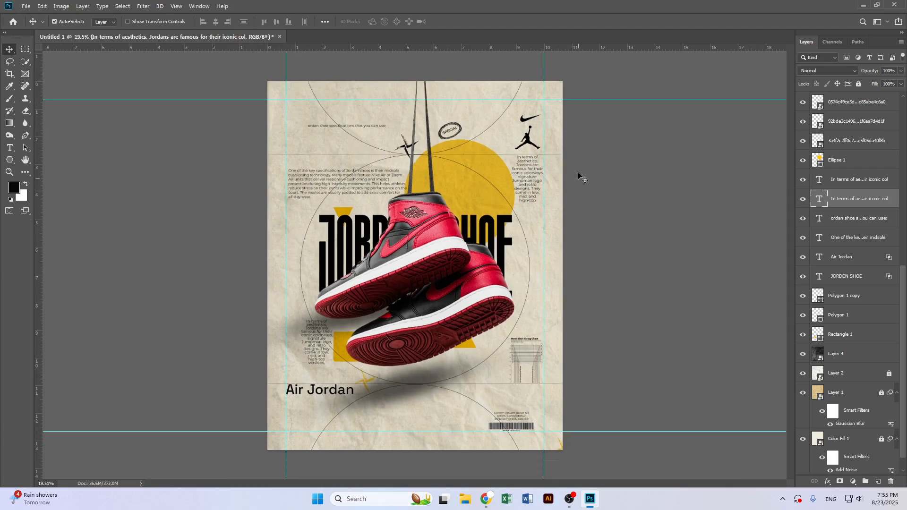
click(176, 6)
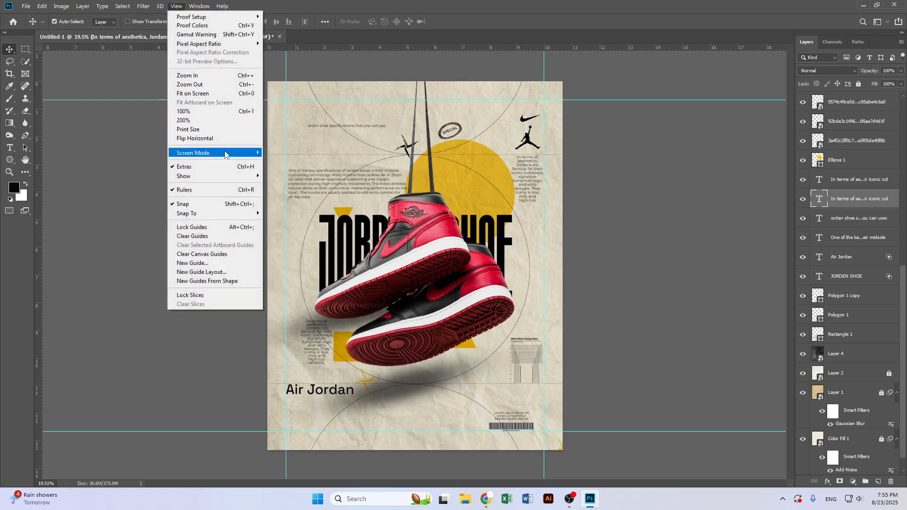
click(220, 236)
scroll(598, 284, up, 1)
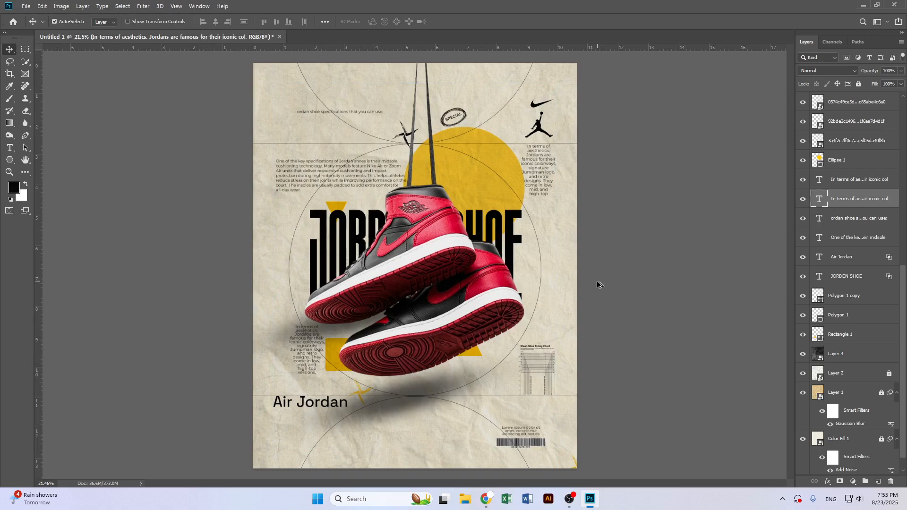
scroll(633, 288, down, 1)
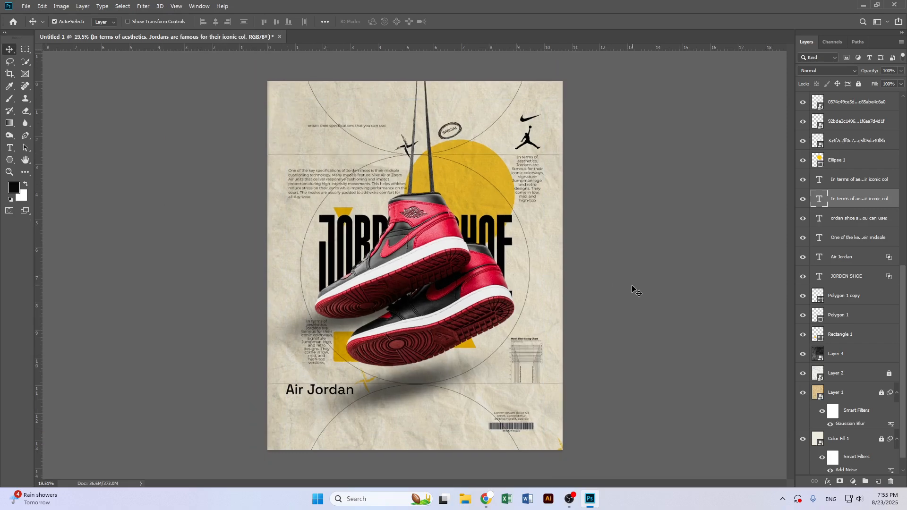